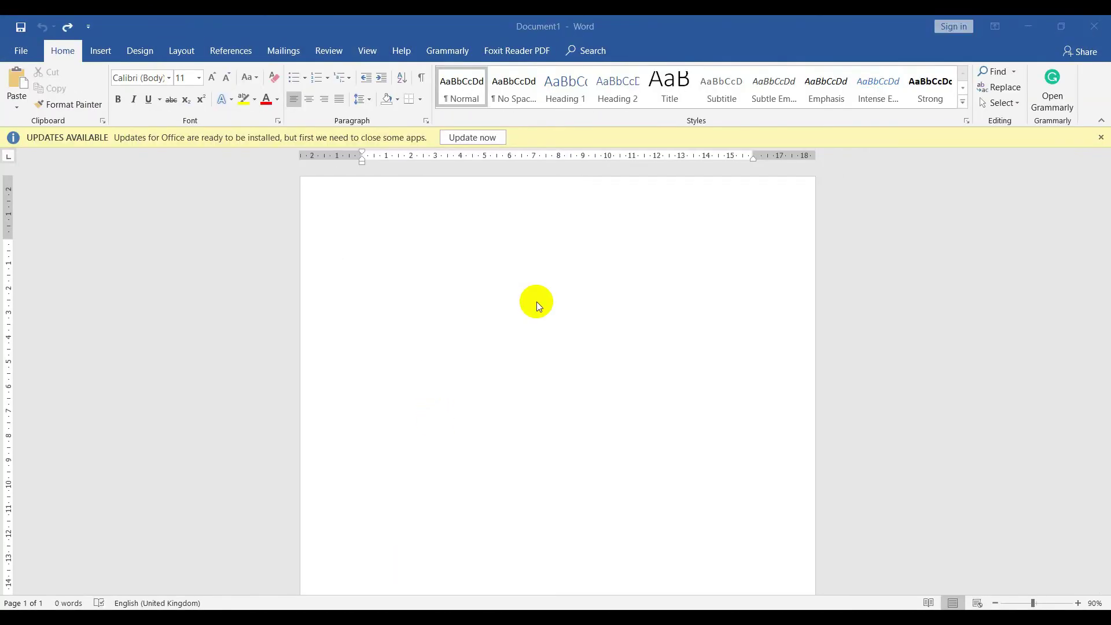
# Set the paper size to A4
pyautogui.click(182, 51)
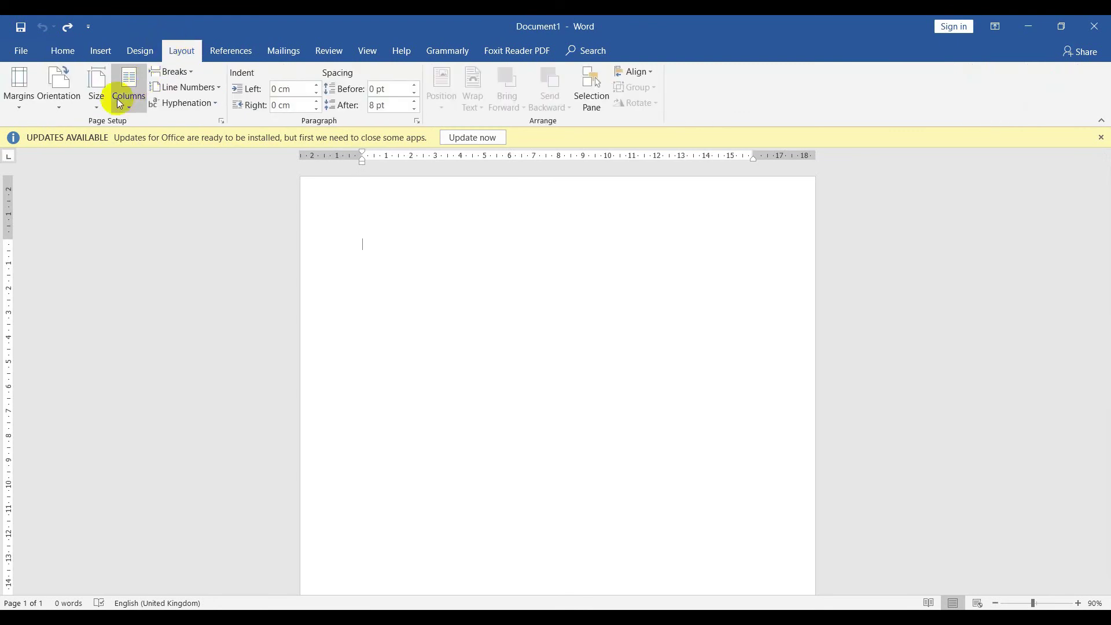
pyautogui.click(97, 95)
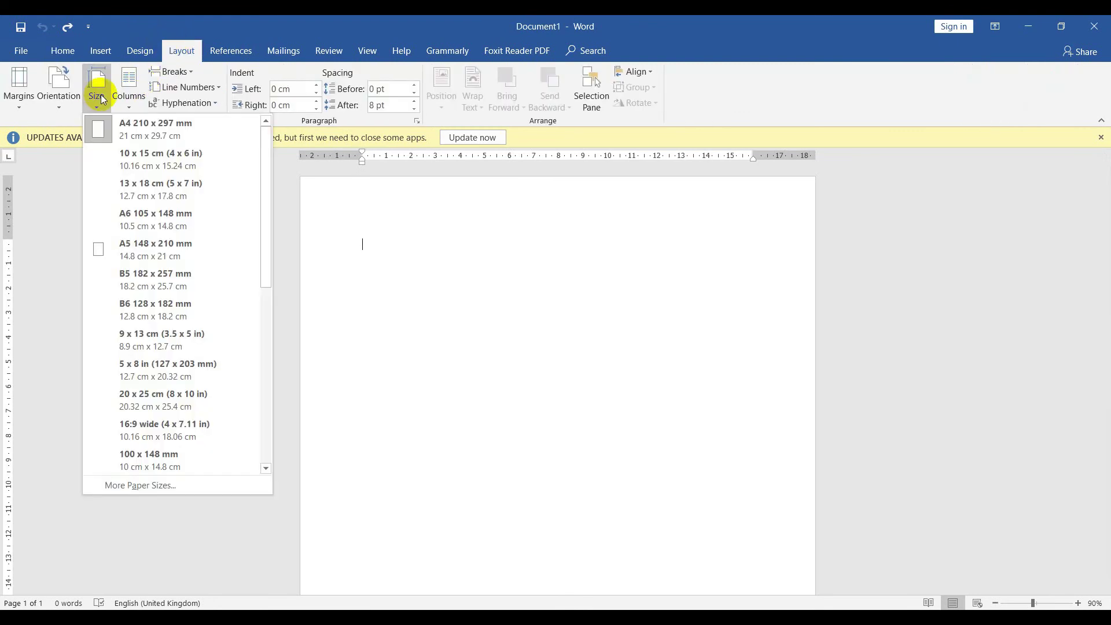
pyautogui.click(129, 131)
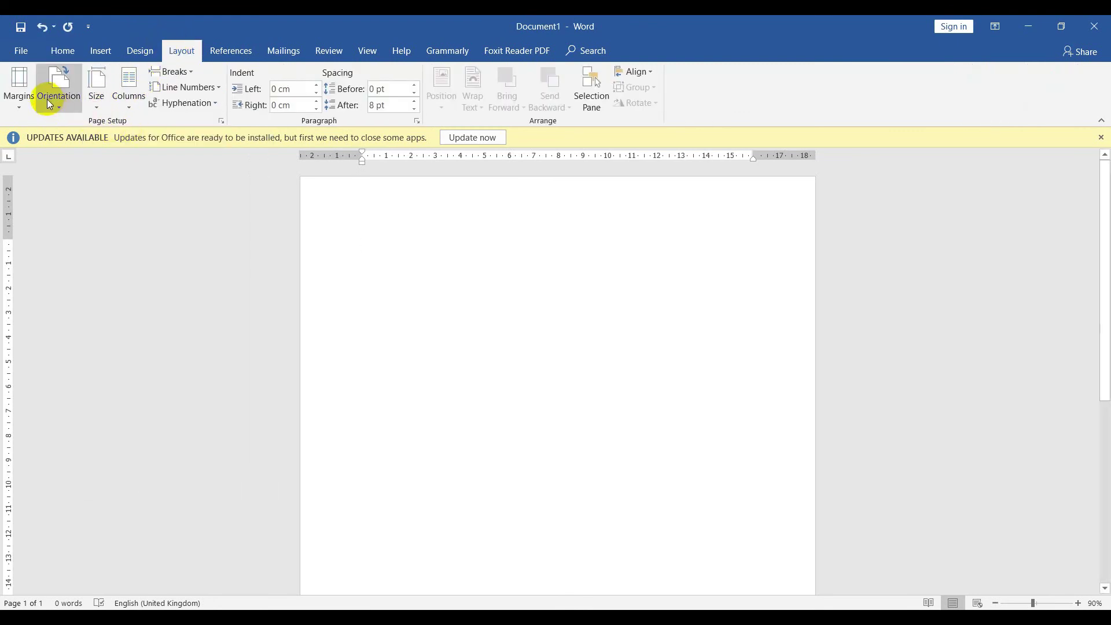
# Set top, bottom, left and right margins to 0 and ignore the margin warning
pyautogui.click(11, 103)
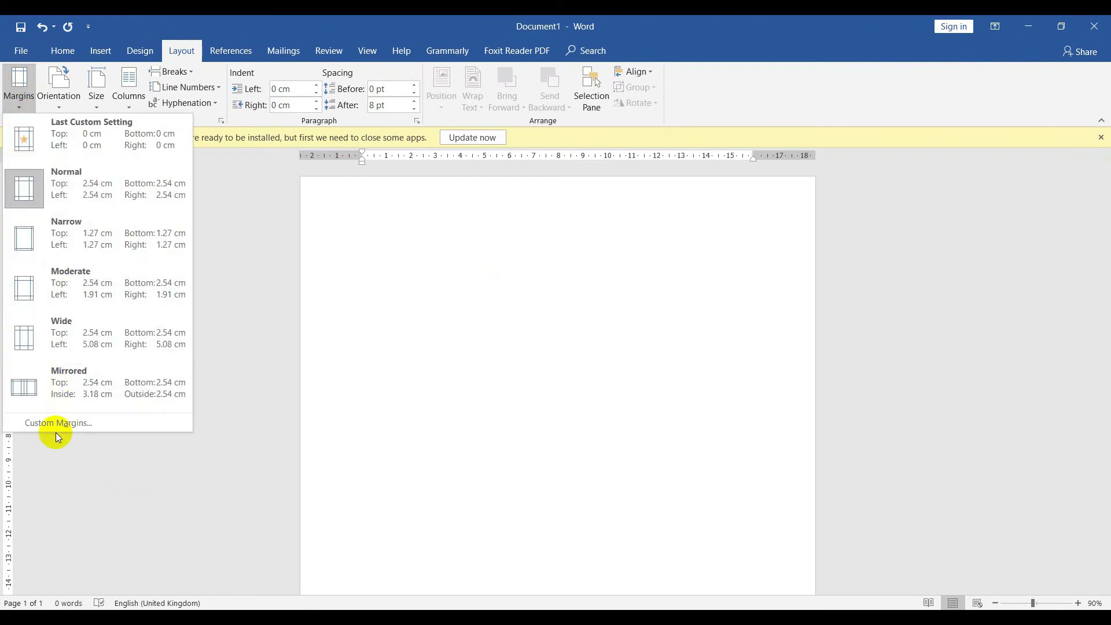
pyautogui.click(54, 428)
pyautogui.click(26, 105)
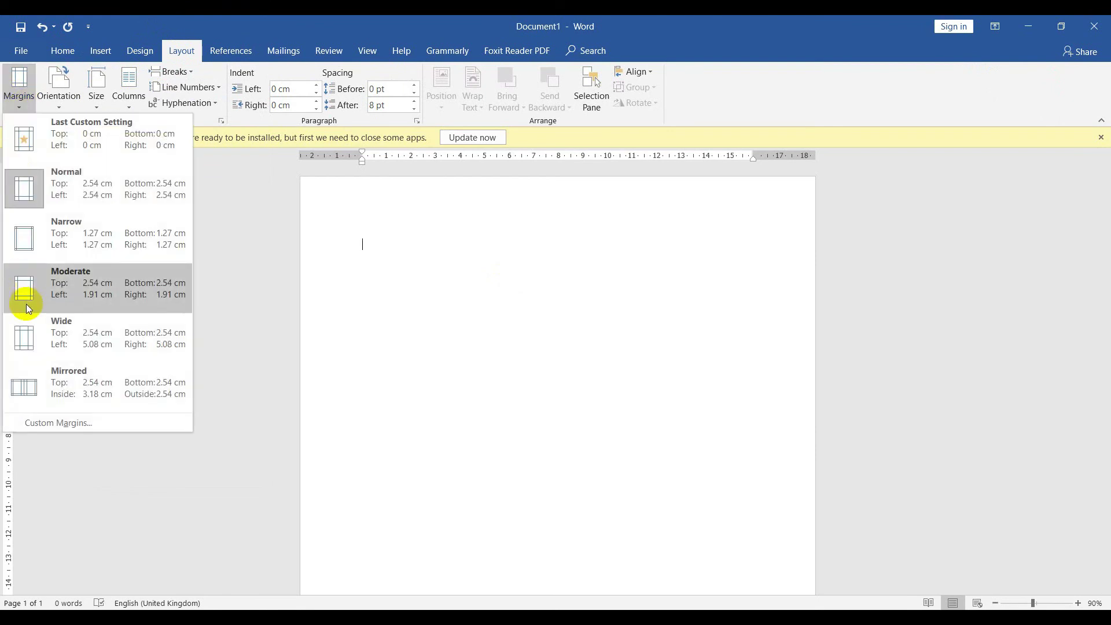
pyautogui.click(23, 422)
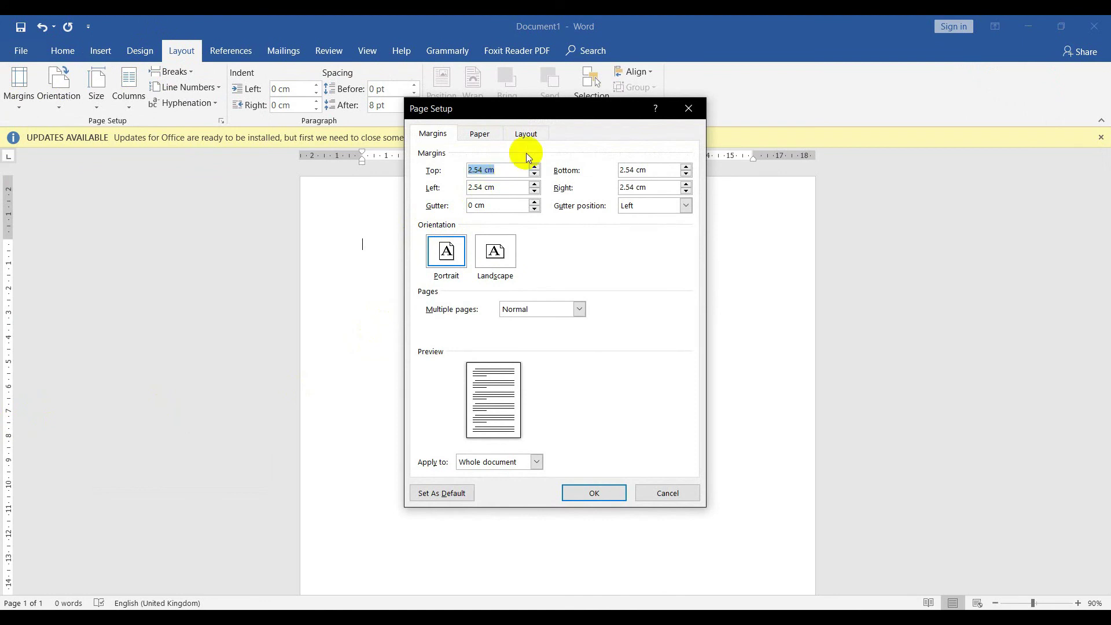
pyautogui.write('0')
pyautogui.press('Tab')
pyautogui.write('0')
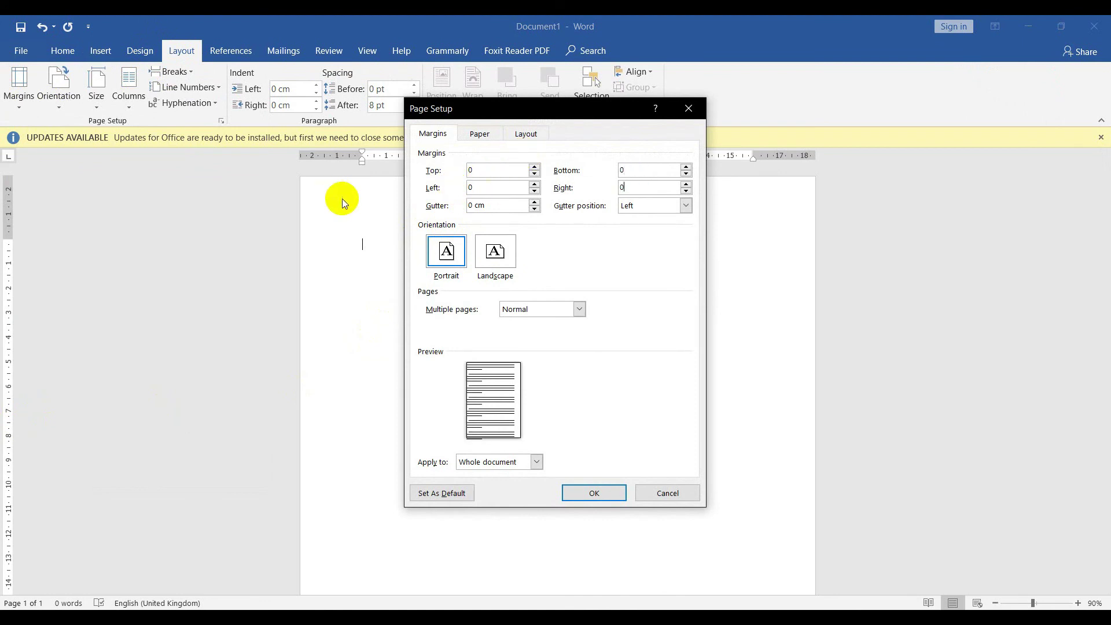
pyautogui.click(591, 495)
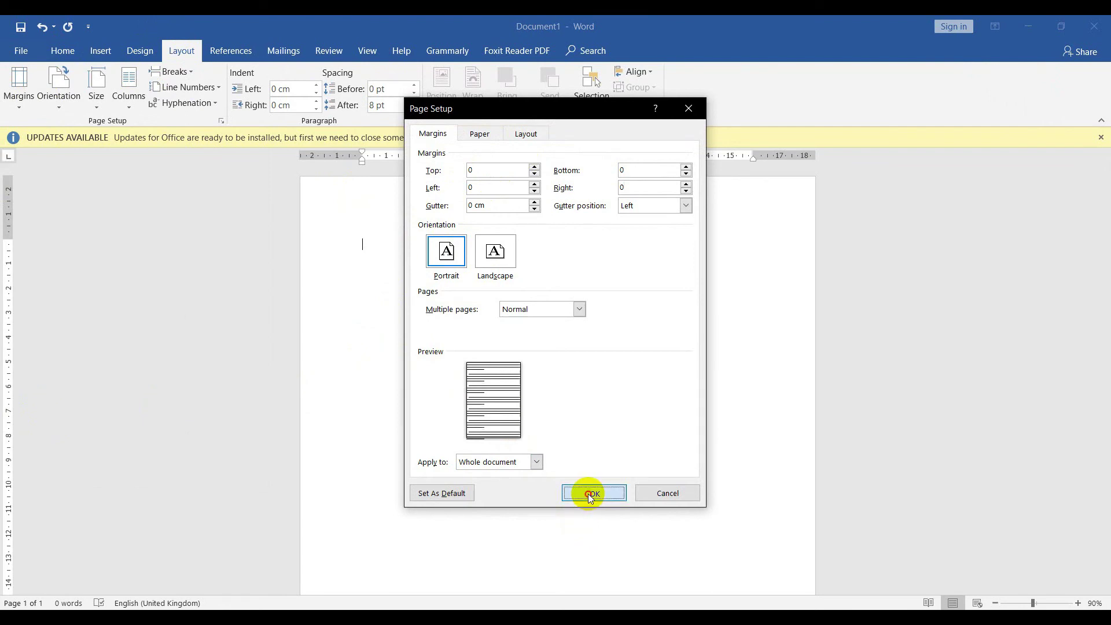
pyautogui.click(585, 373)
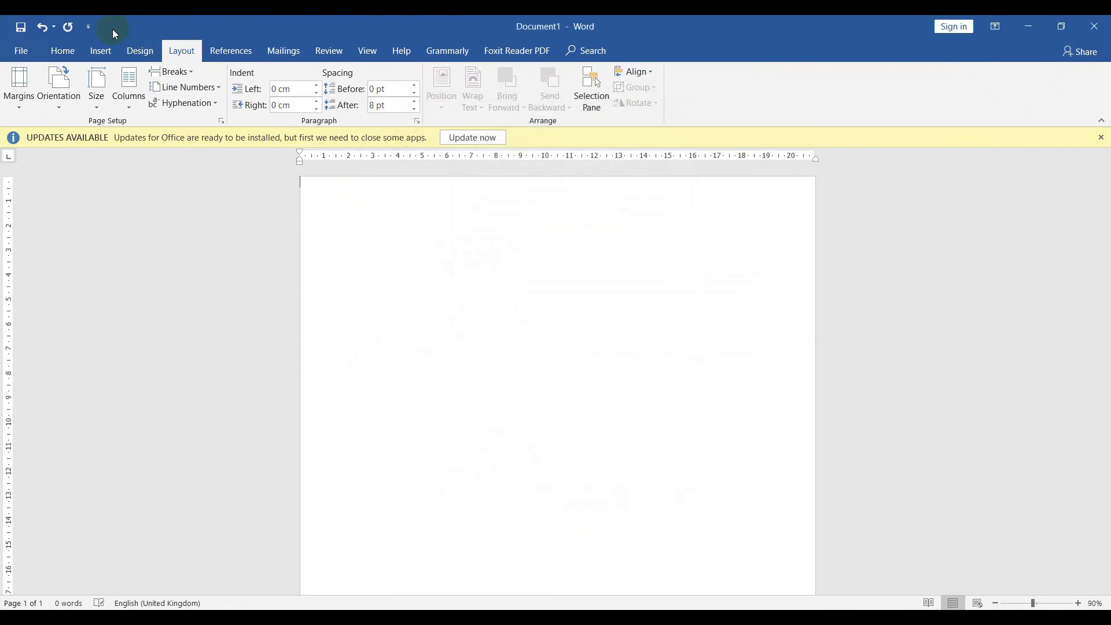
# Insert a table with 2 columns and 5 rows
pyautogui.click(100, 50)
pyautogui.click(110, 97)
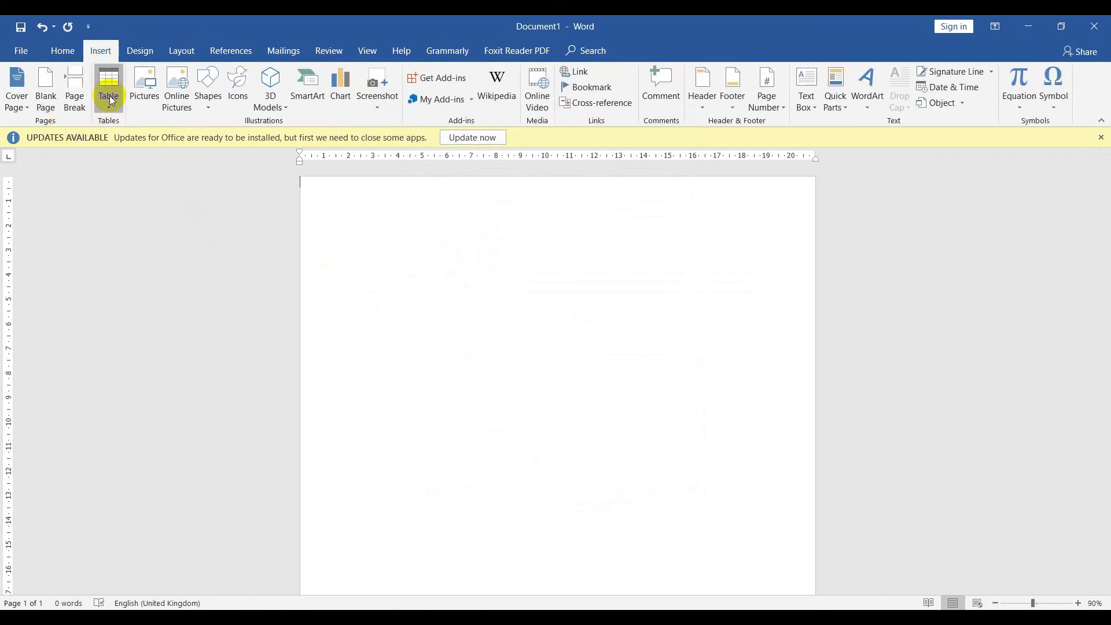
pyautogui.click(111, 104)
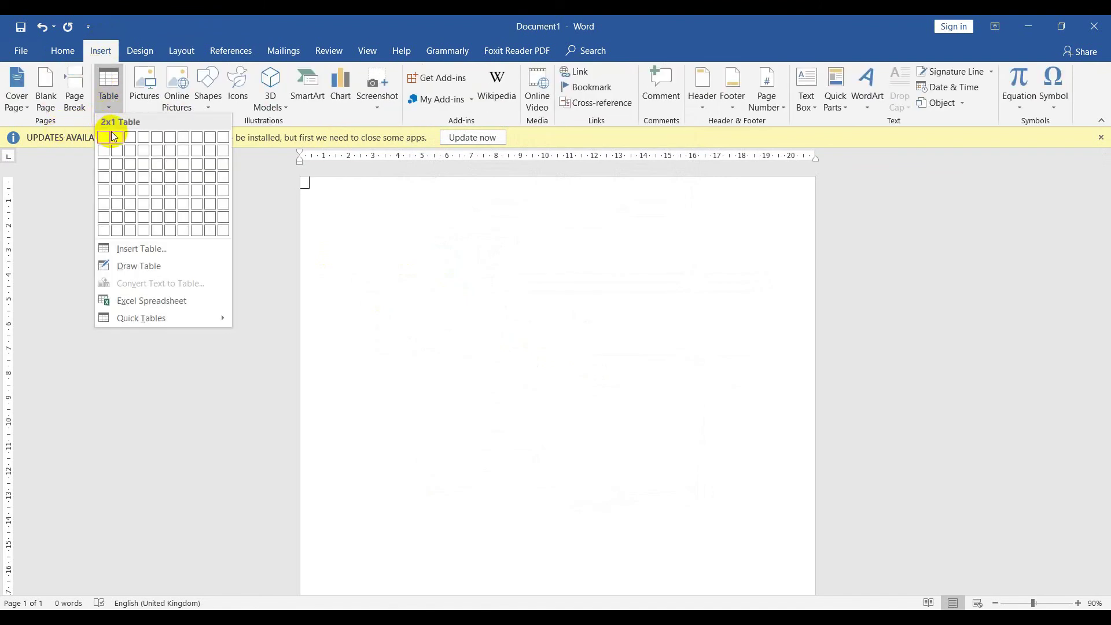
pyautogui.click(121, 197)
pyautogui.moveTo(311, 205)
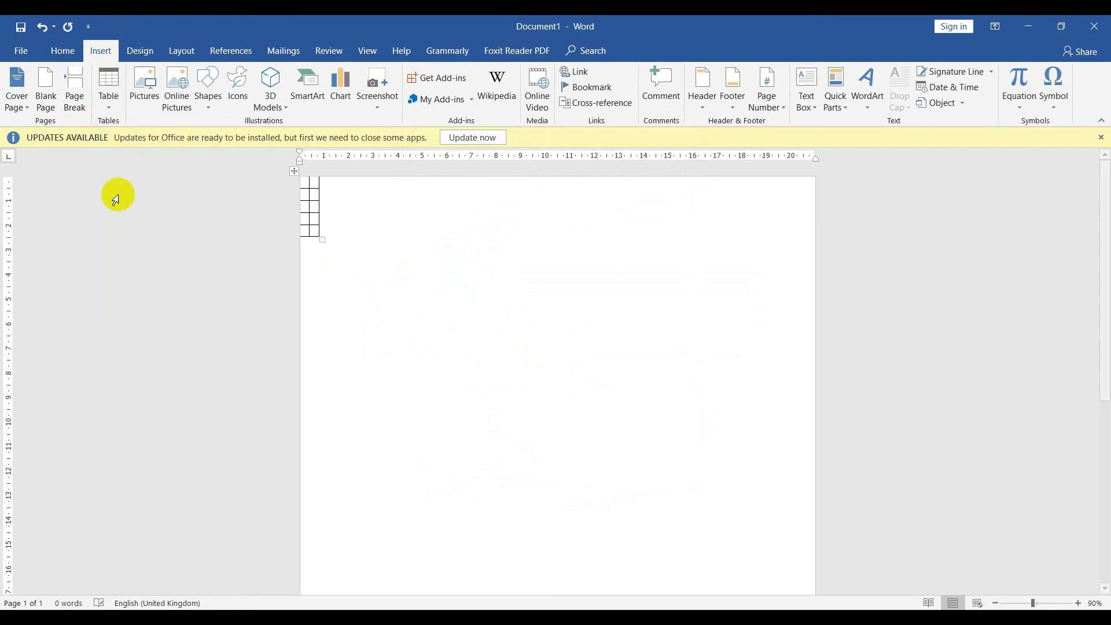
pyautogui.click(396, 285)
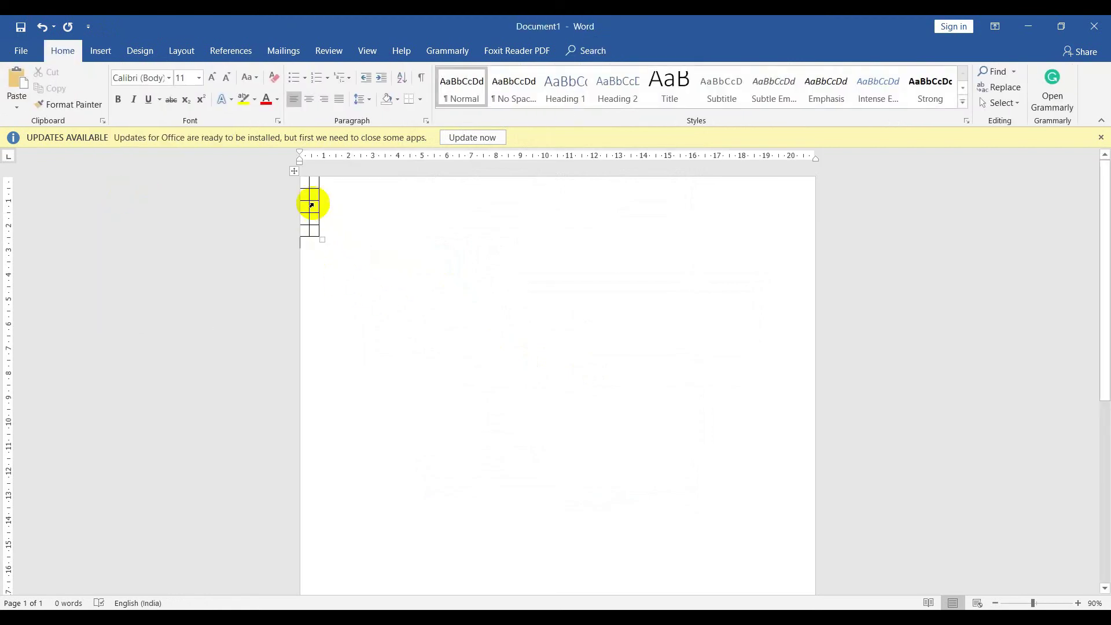
# In Table Properties, set row height to 5.1 cm and column width to 8.9 cm
pyautogui.rightClick(295, 171)
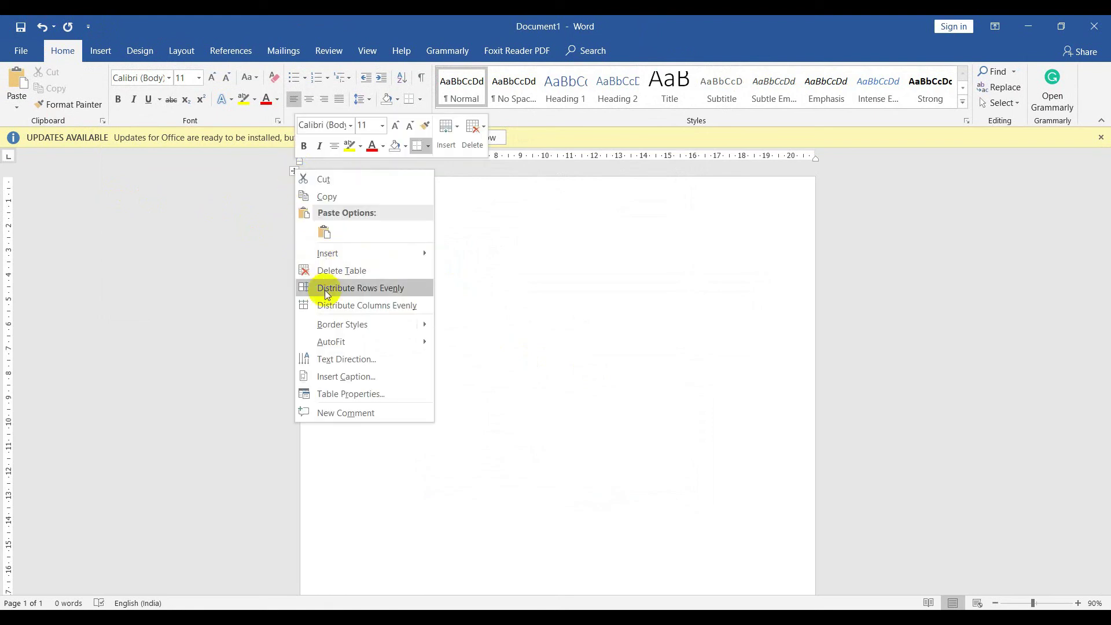
pyautogui.click(334, 397)
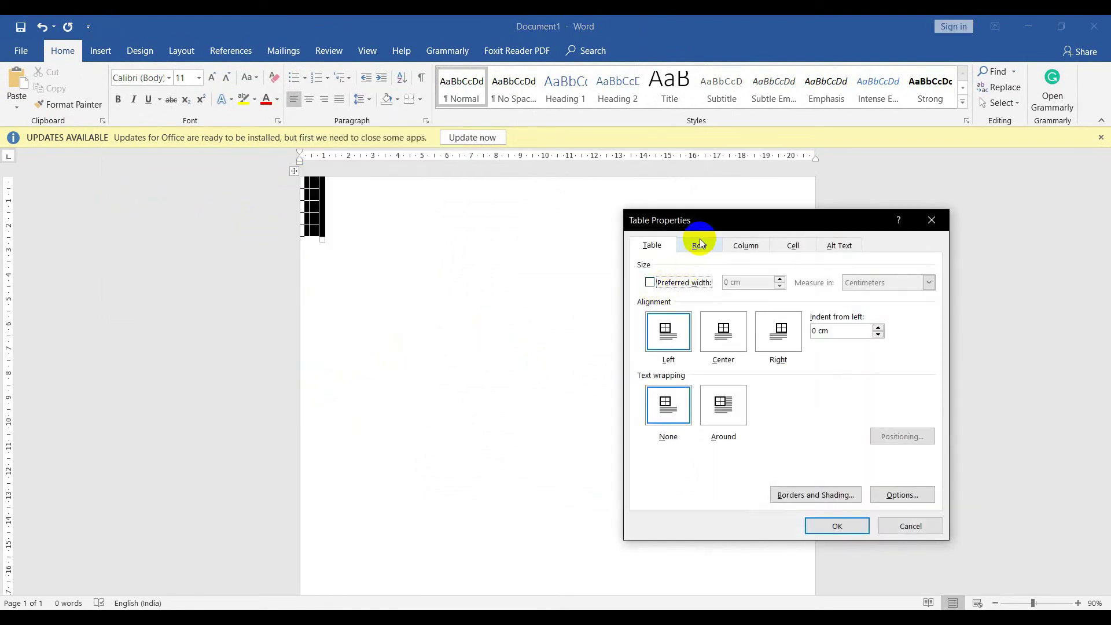
pyautogui.click(708, 245)
pyautogui.click(666, 295)
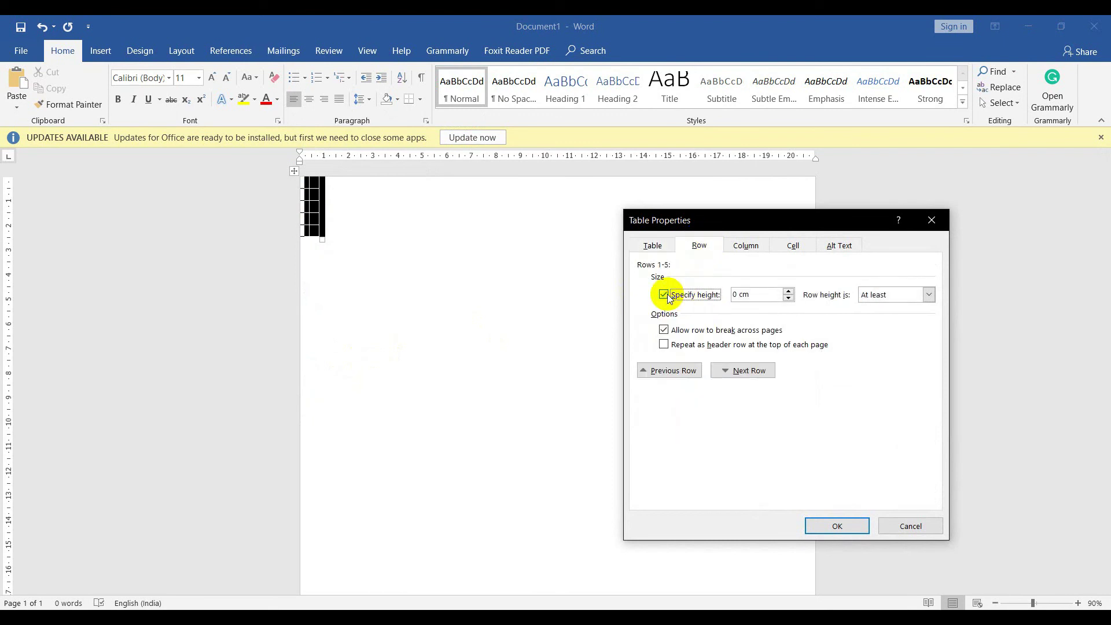
pyautogui.doubleClick(741, 294)
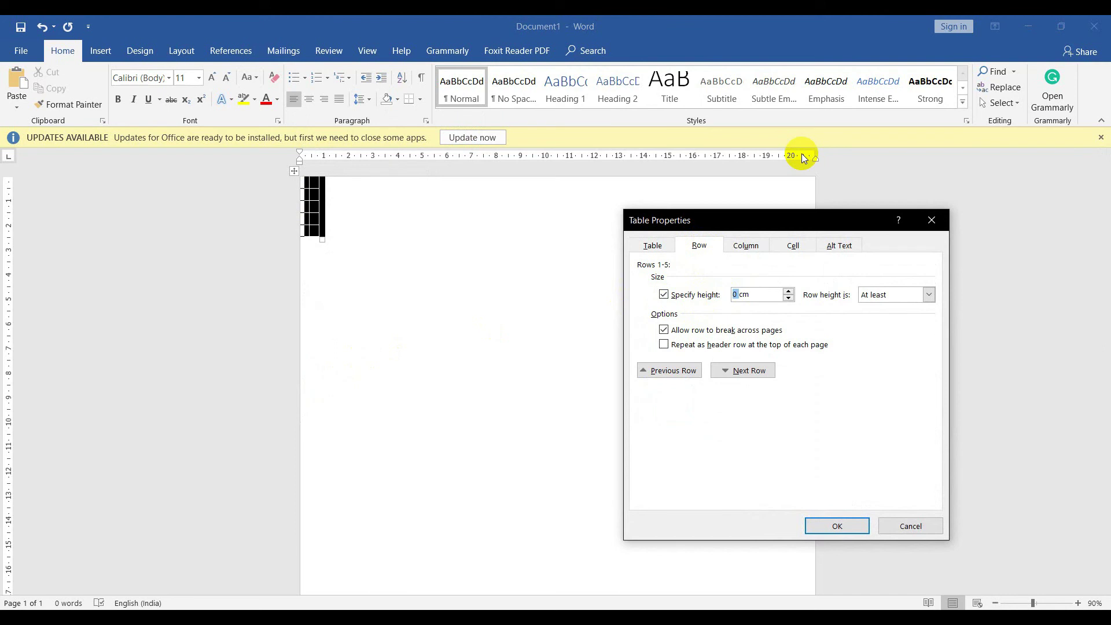
pyautogui.write('5.1')
pyautogui.click(744, 248)
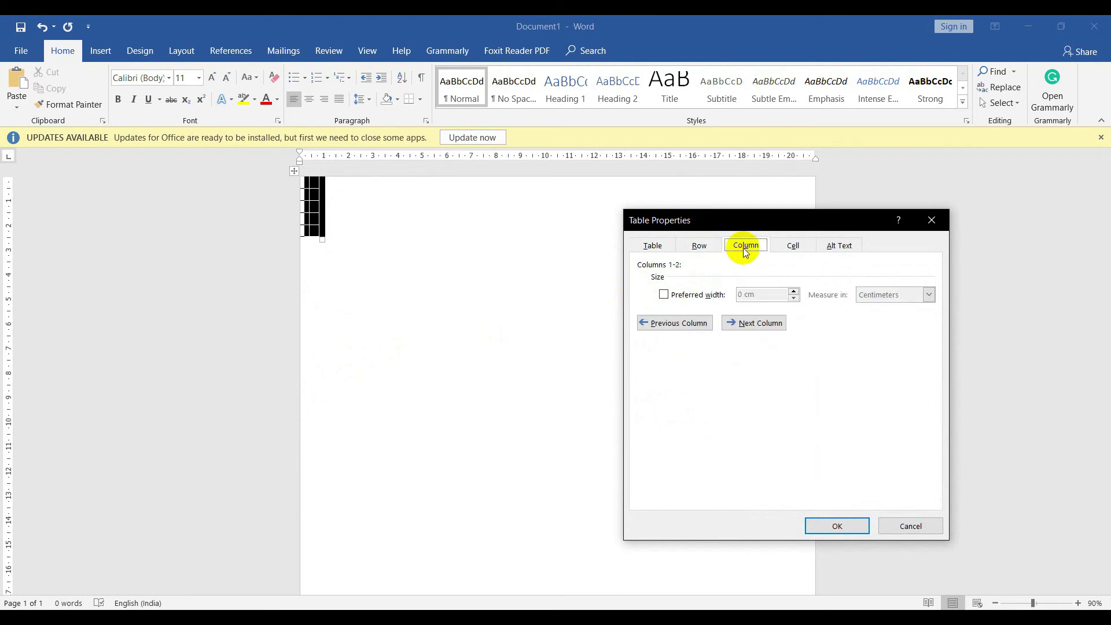
pyautogui.click(696, 296)
pyautogui.moveTo(745, 296); pyautogui.dragTo(729, 296)
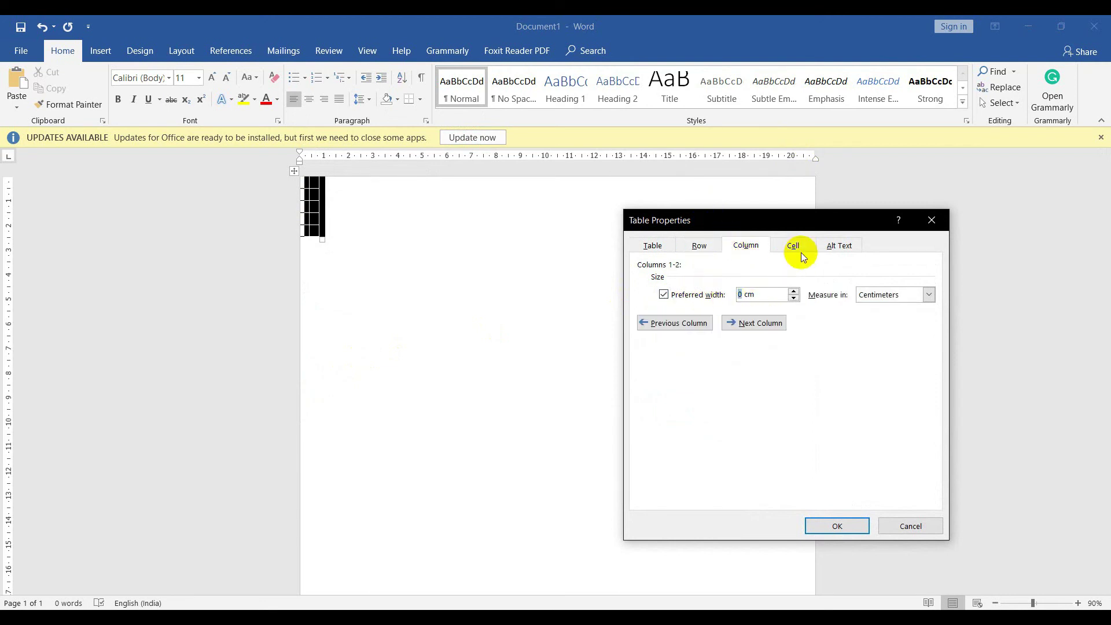
pyautogui.write('8.9')
pyautogui.click(847, 521)
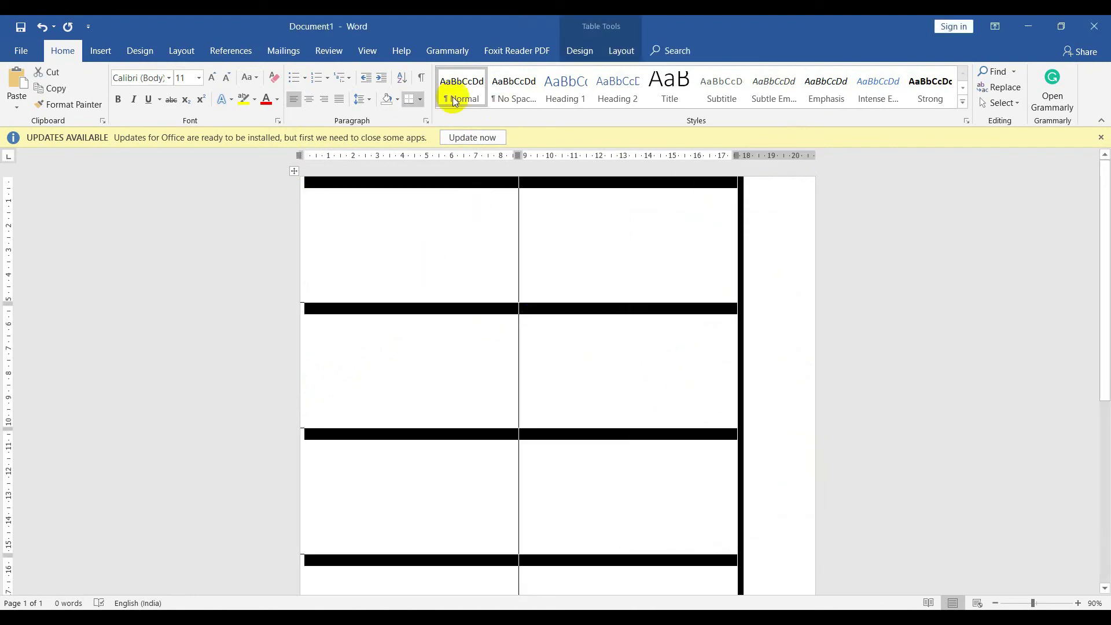
# Drag the ruler margin markers to move the table down and right inside the page
pyautogui.click(658, 244)
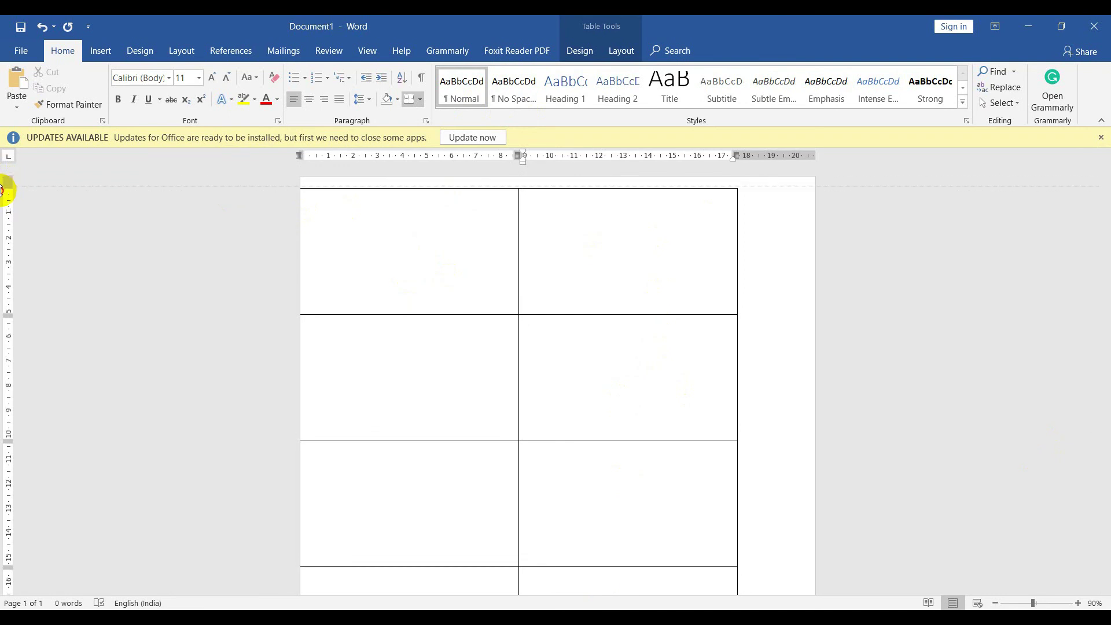
pyautogui.moveTo(5, 179); pyautogui.dragTo(6, 201)
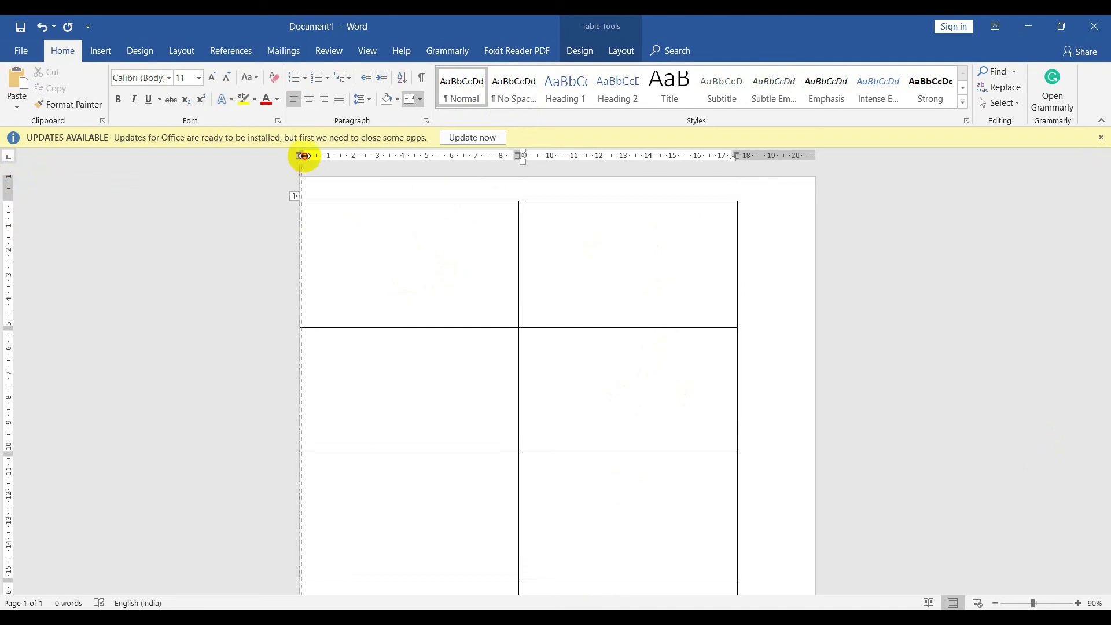
pyautogui.moveTo(297, 156); pyautogui.dragTo(335, 156)
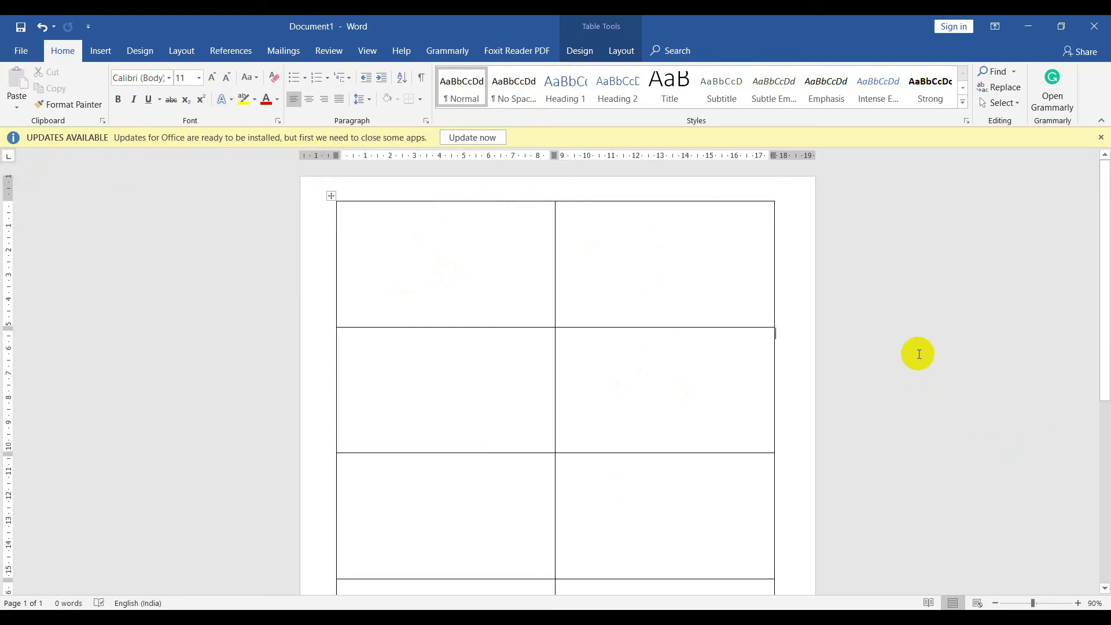
pyautogui.scroll(3, 466, 349)
pyautogui.scroll(5, 377, 297)
pyautogui.scroll(2, 359, 295)
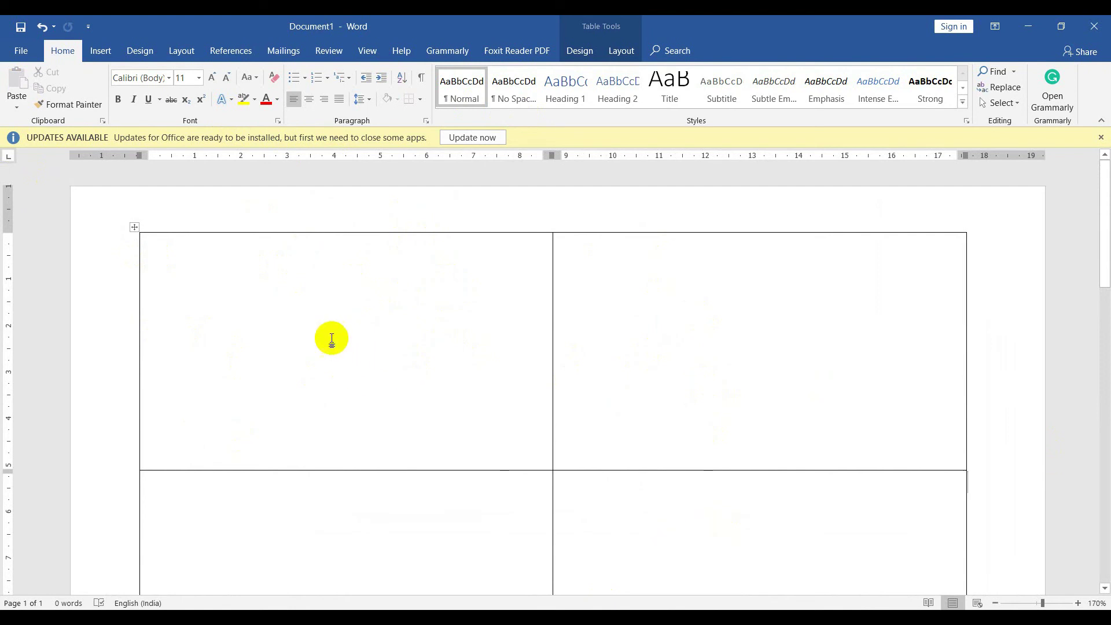
pyautogui.click(294, 285)
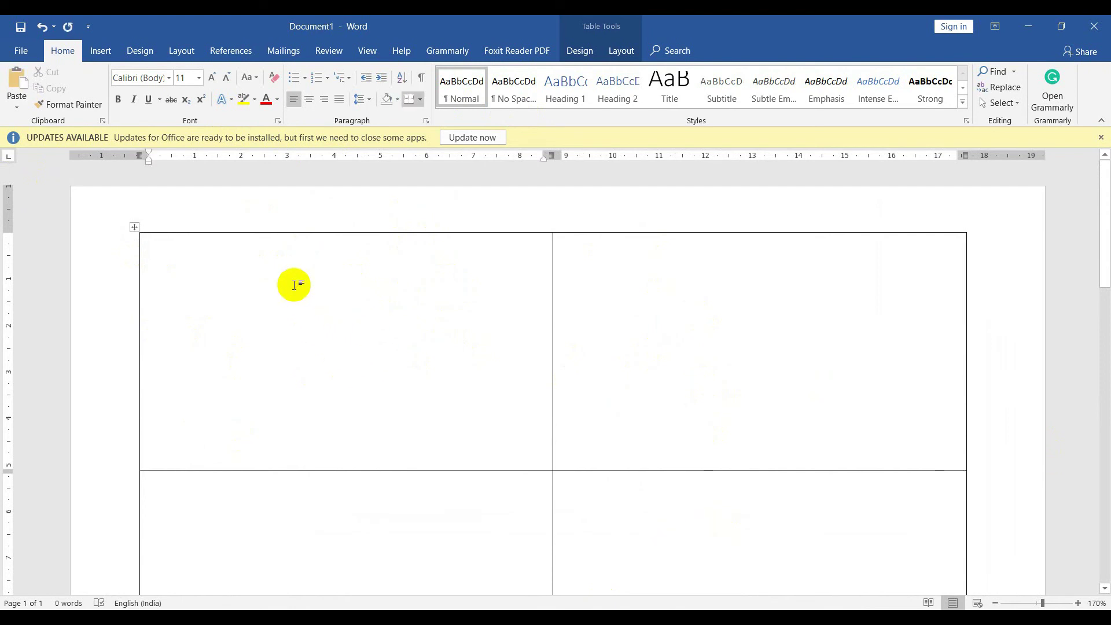
pyautogui.click(620, 308)
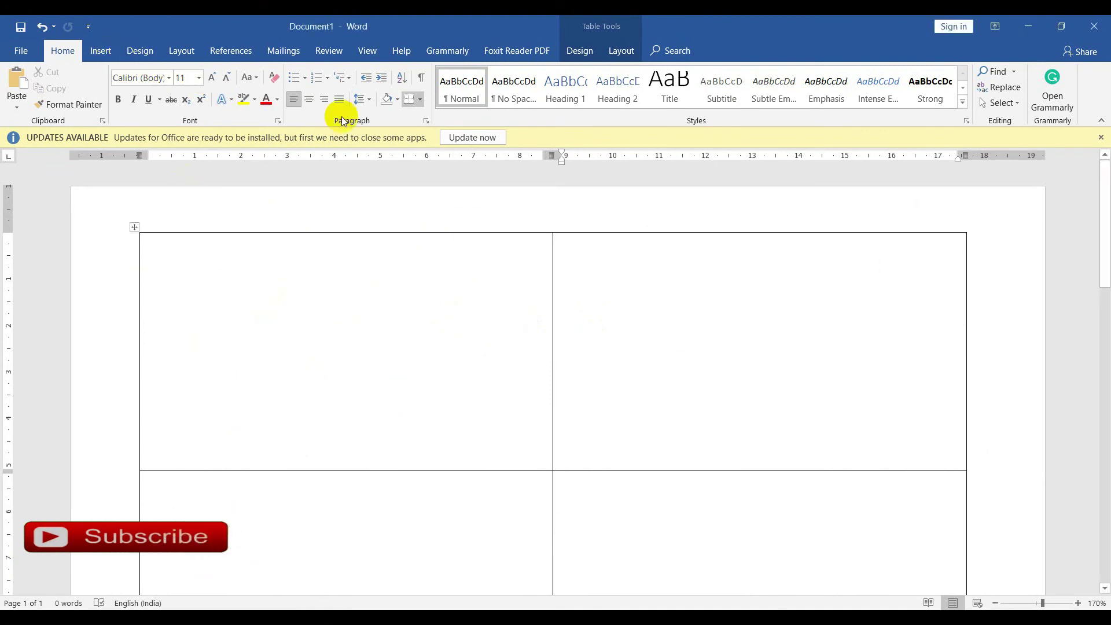
# Draw a rectangle in the top-left card cell
pyautogui.click(96, 57)
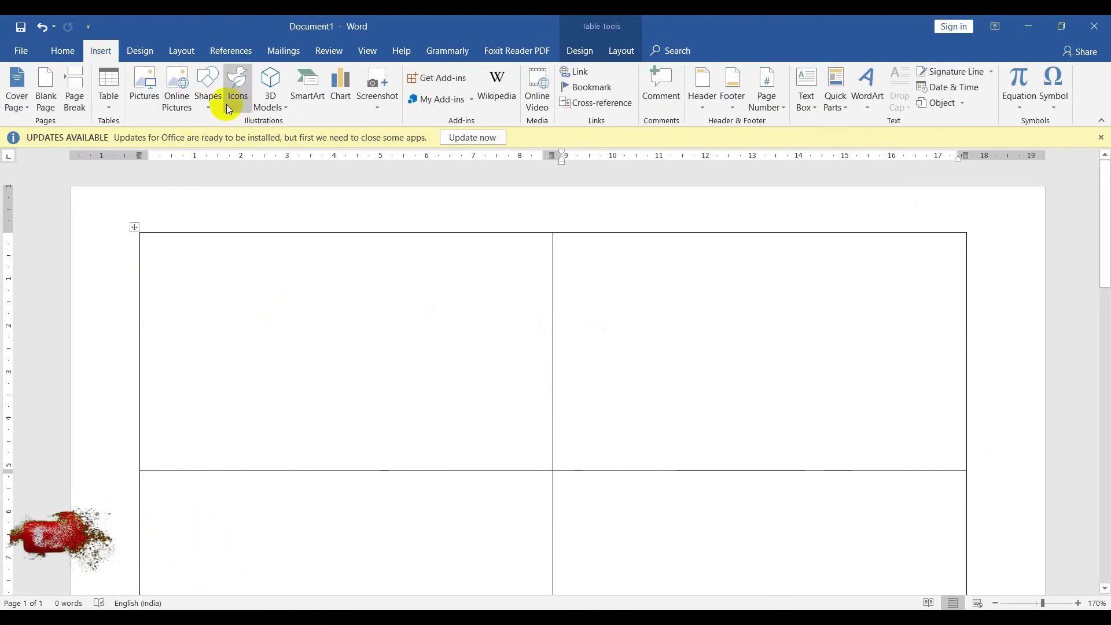
pyautogui.click(212, 106)
pyautogui.click(258, 139)
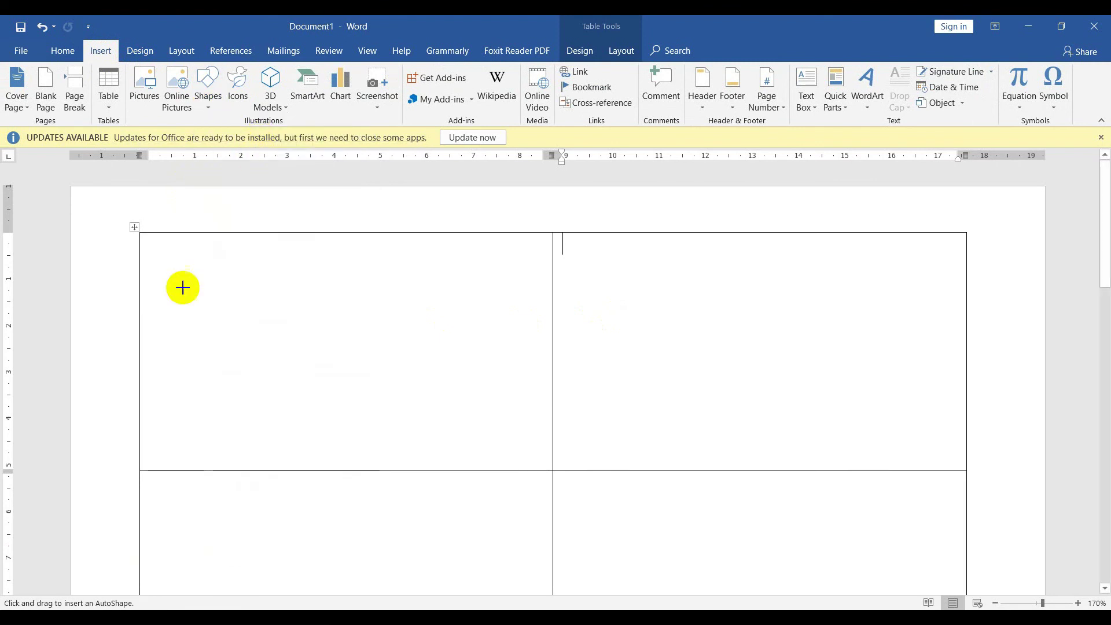
pyautogui.moveTo(140, 347); pyautogui.dragTo(305, 470)
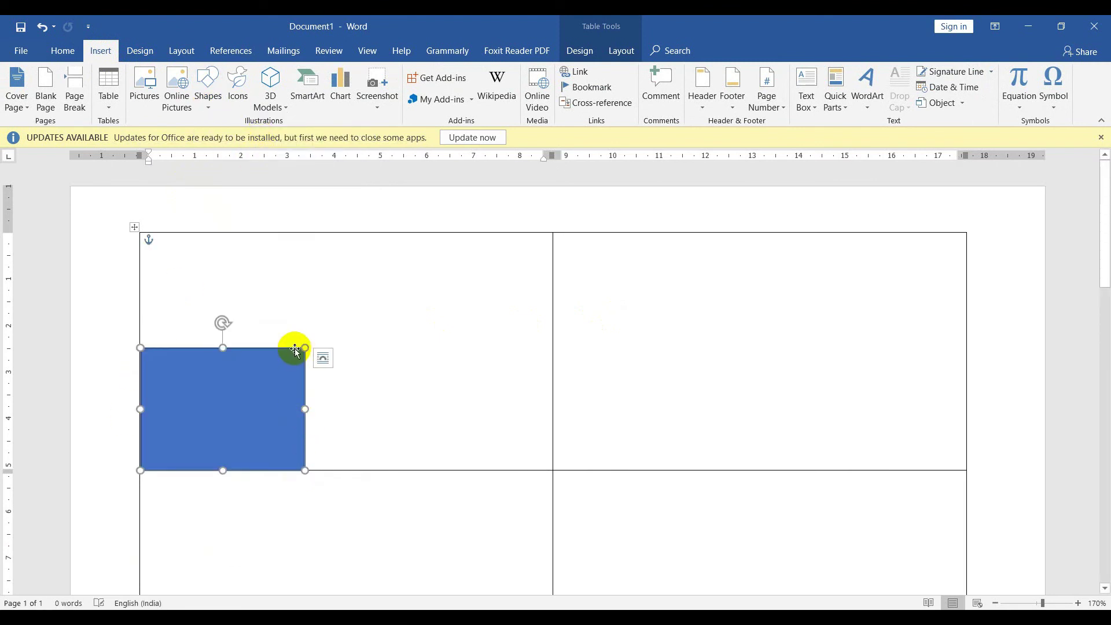
# Enlarge the rectangle to about 3 × 3.77 cm and give it no outline
pyautogui.moveTo(305, 347); pyautogui.dragTo(317, 330)
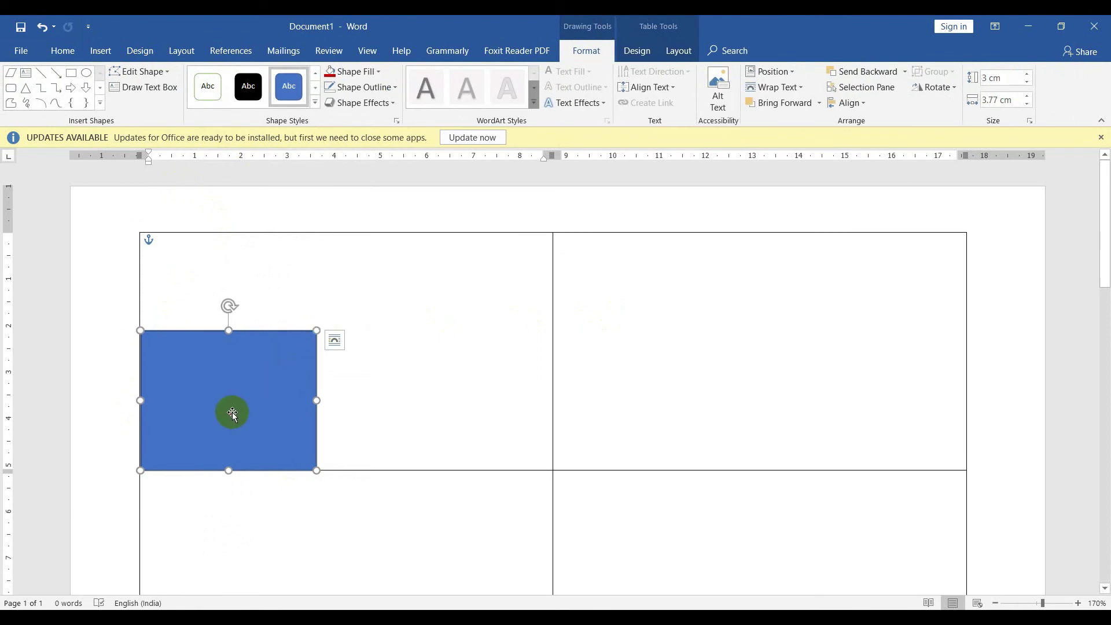
pyautogui.click(360, 87)
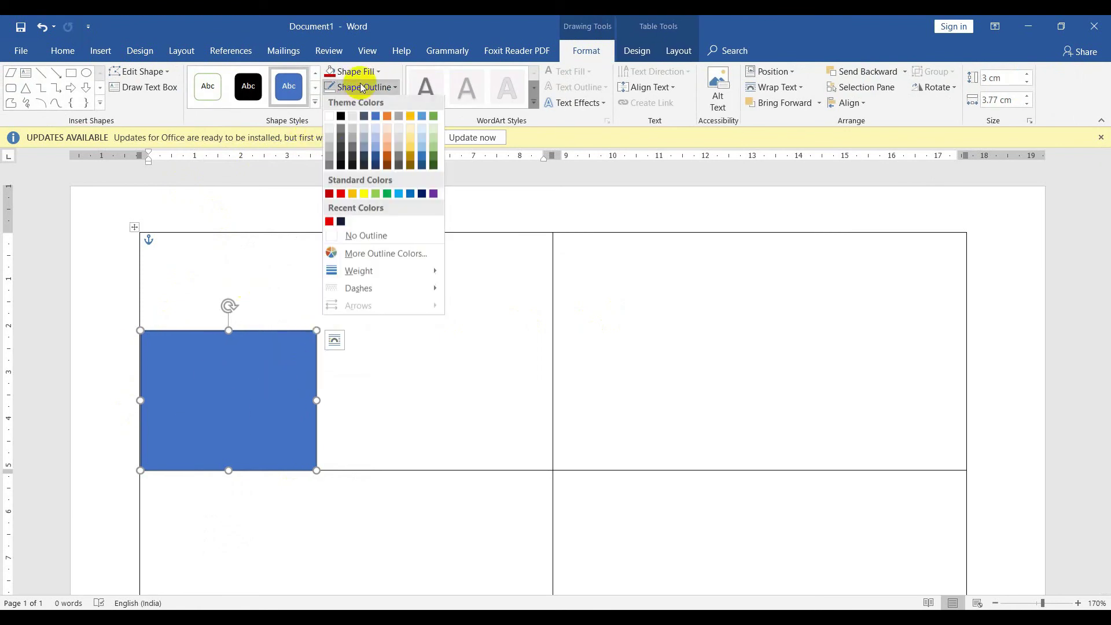
pyautogui.click(356, 237)
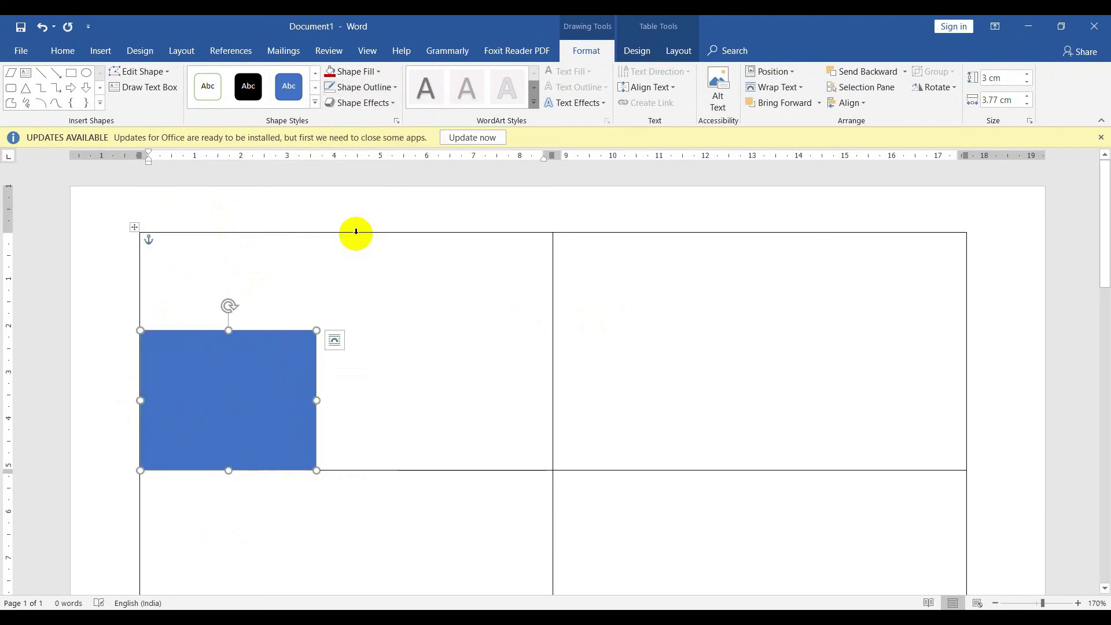
pyautogui.click(97, 50)
# Draw a parallelogram beside the rectangle, flip it horizontally and remove its outline
pyautogui.click(208, 93)
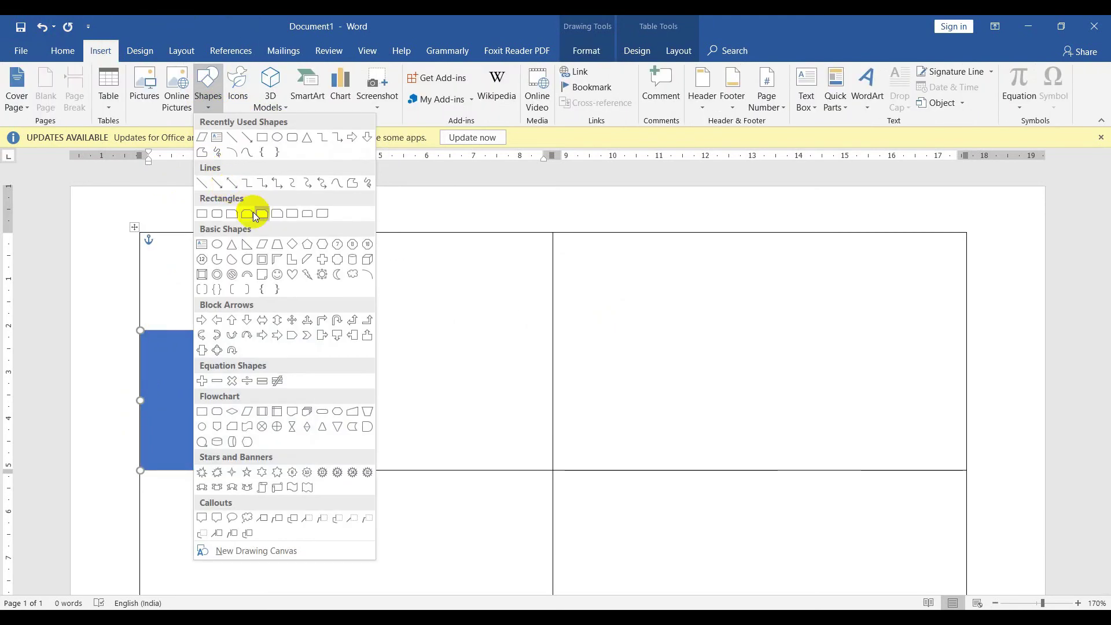
pyautogui.click(261, 248)
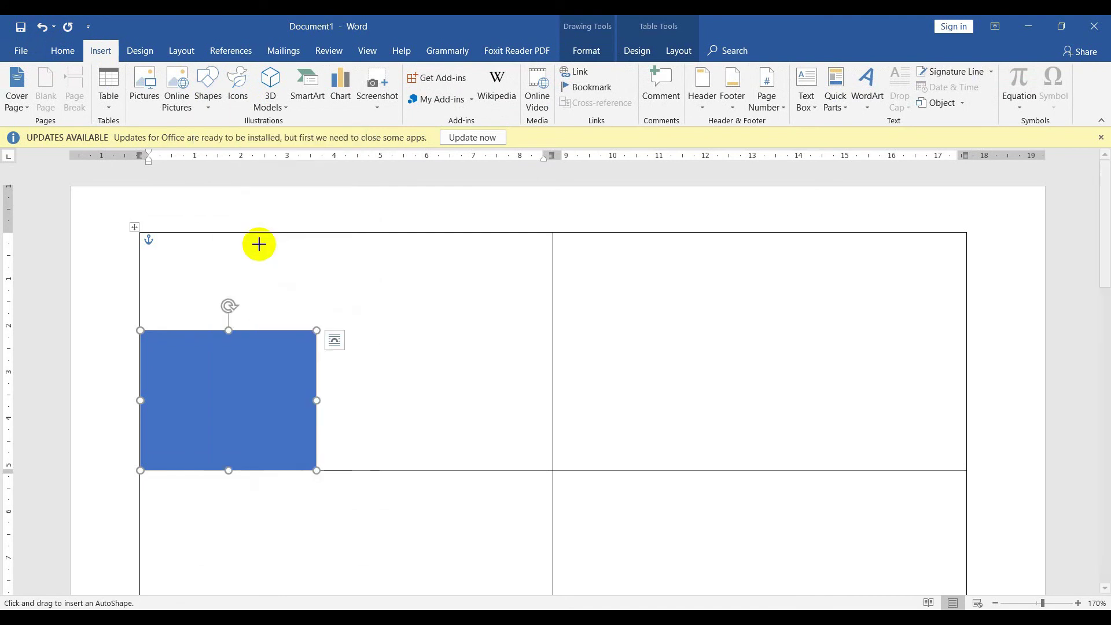
pyautogui.moveTo(404, 253)
pyautogui.mouseDown()
pyautogui.moveTo(331, 448)
pyautogui.moveTo(298, 469)
pyautogui.moveTo(309, 470)
pyautogui.mouseUp()
pyautogui.click(931, 88)
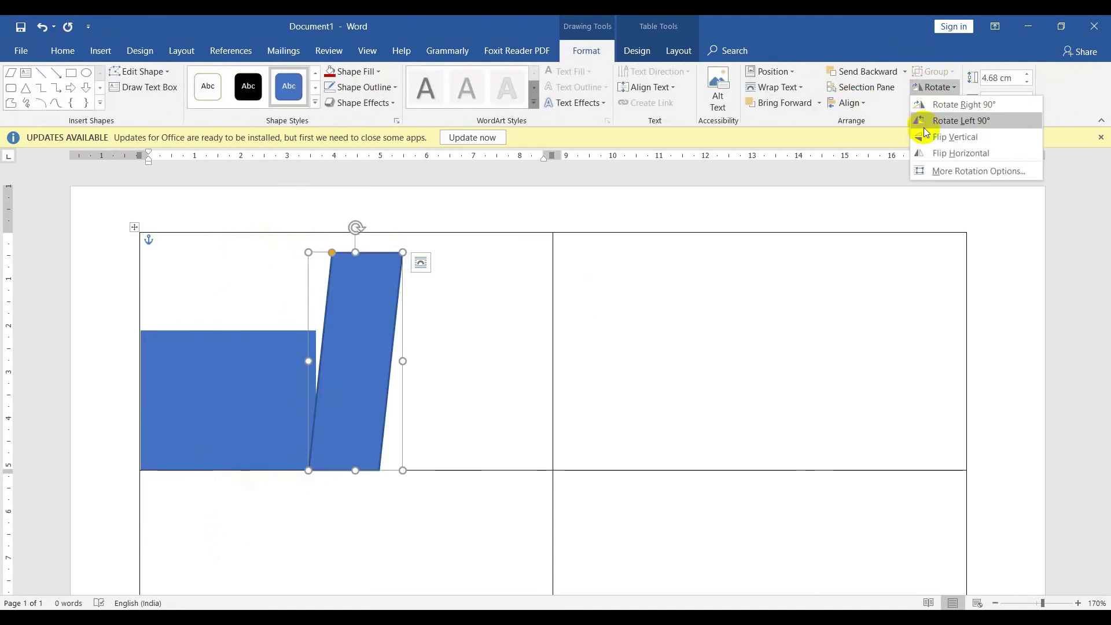
pyautogui.click(938, 154)
pyautogui.click(938, 154)
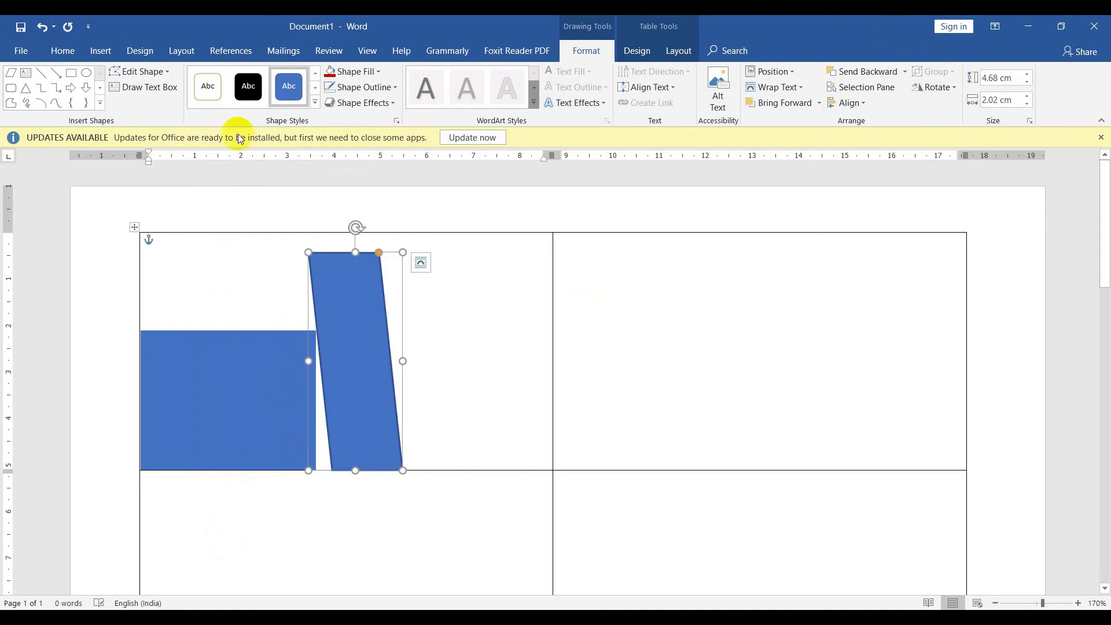
pyautogui.click(360, 87)
pyautogui.click(372, 233)
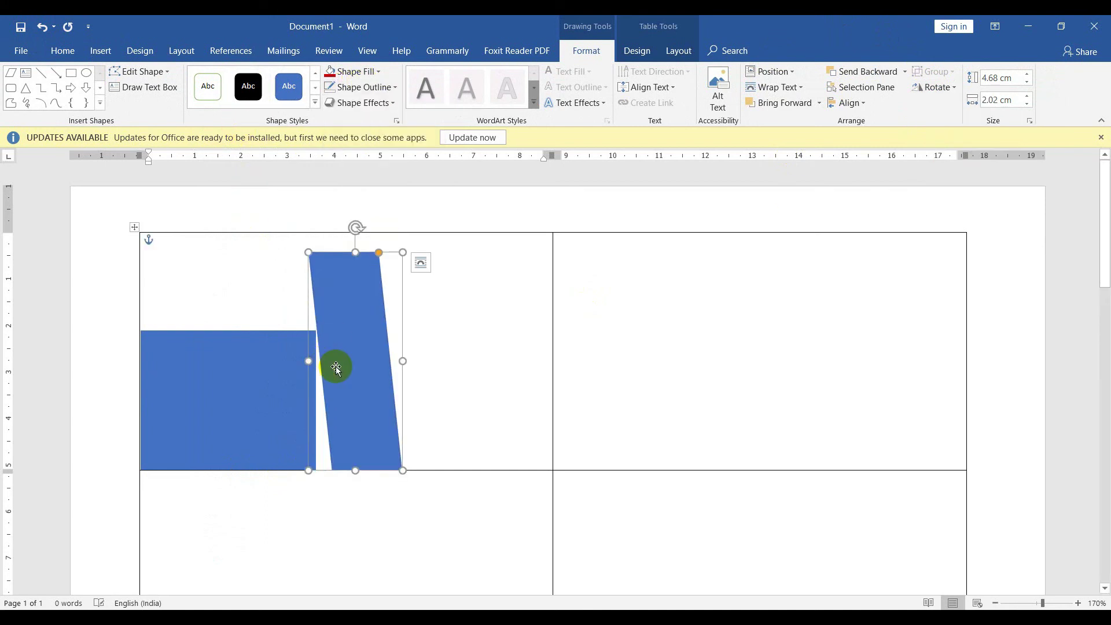
# Resize the parallelogram to 4.02 × 2.82 cm, steepen its slant, and overlap the rectangle
pyautogui.moveTo(354, 249); pyautogui.dragTo(348, 285)
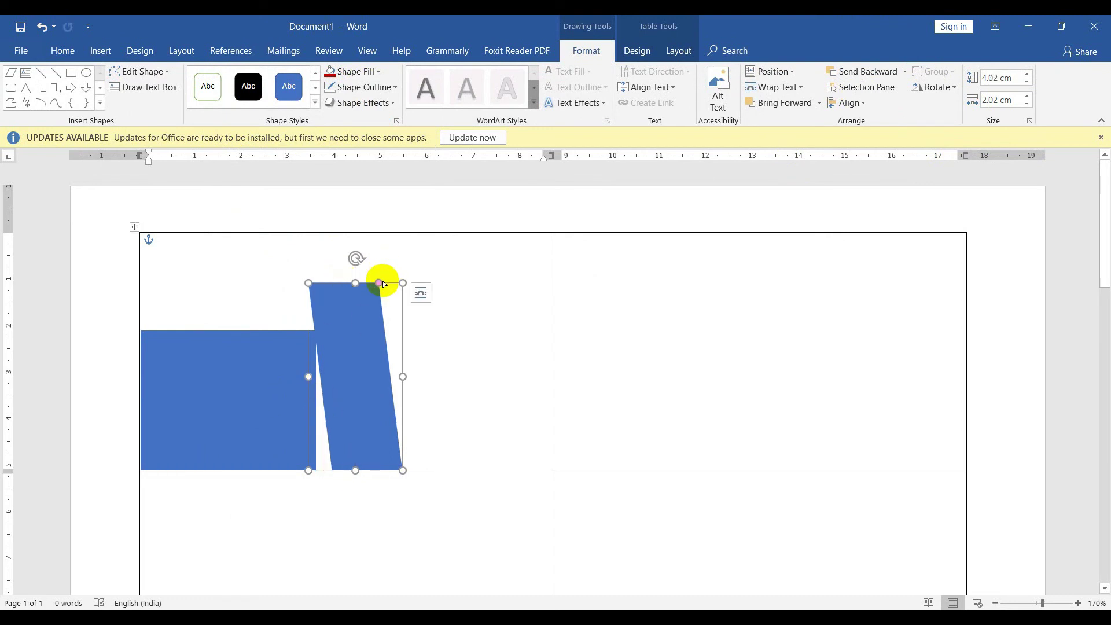
pyautogui.moveTo(380, 283); pyautogui.dragTo(355, 292)
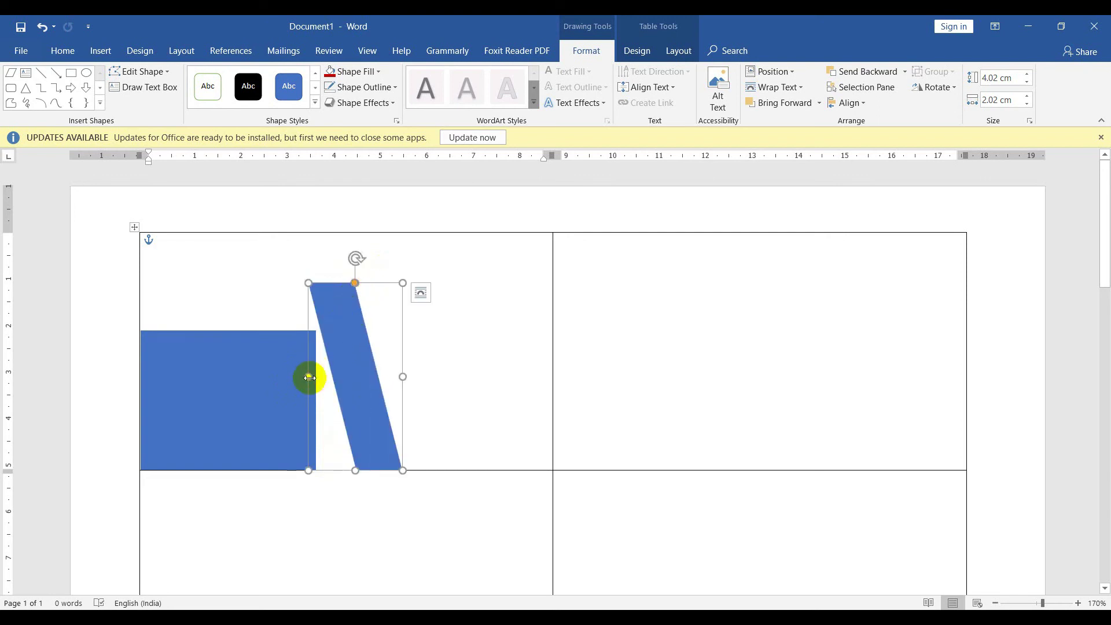
pyautogui.moveTo(301, 378); pyautogui.dragTo(274, 386)
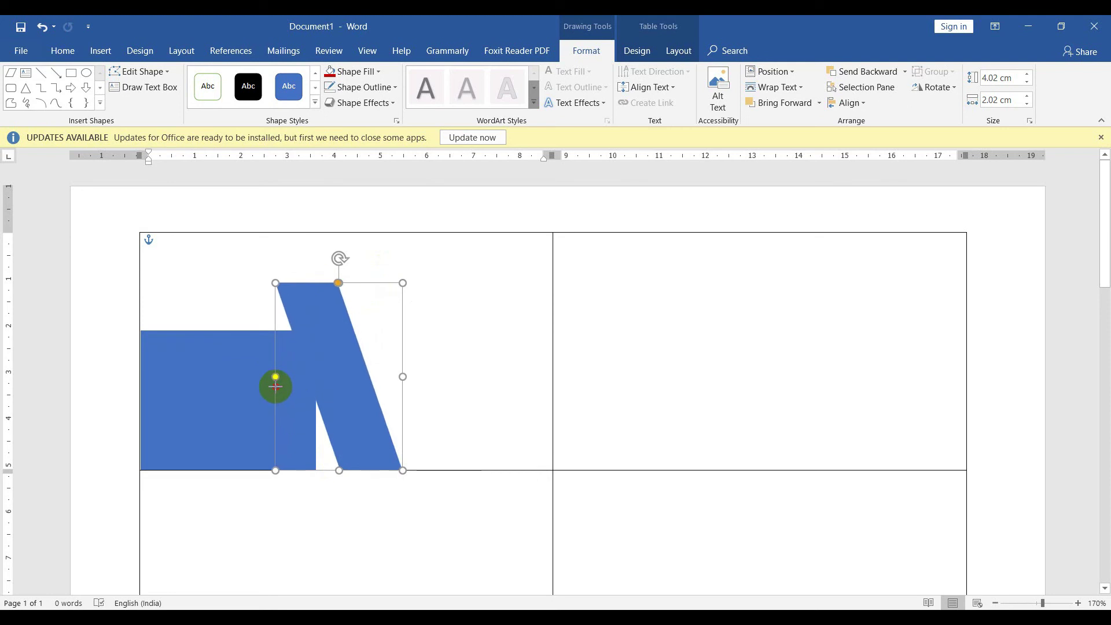
pyautogui.moveTo(325, 385)
pyautogui.mouseDown()
pyautogui.moveTo(286, 388)
pyautogui.moveTo(295, 386)
pyautogui.mouseUp()
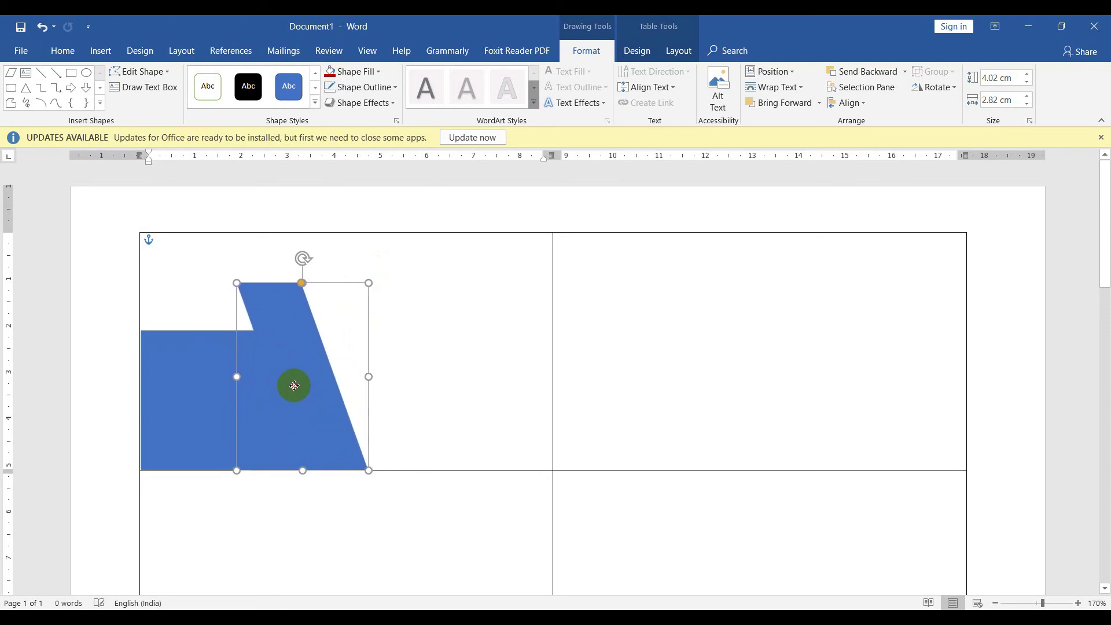
pyautogui.click(382, 379)
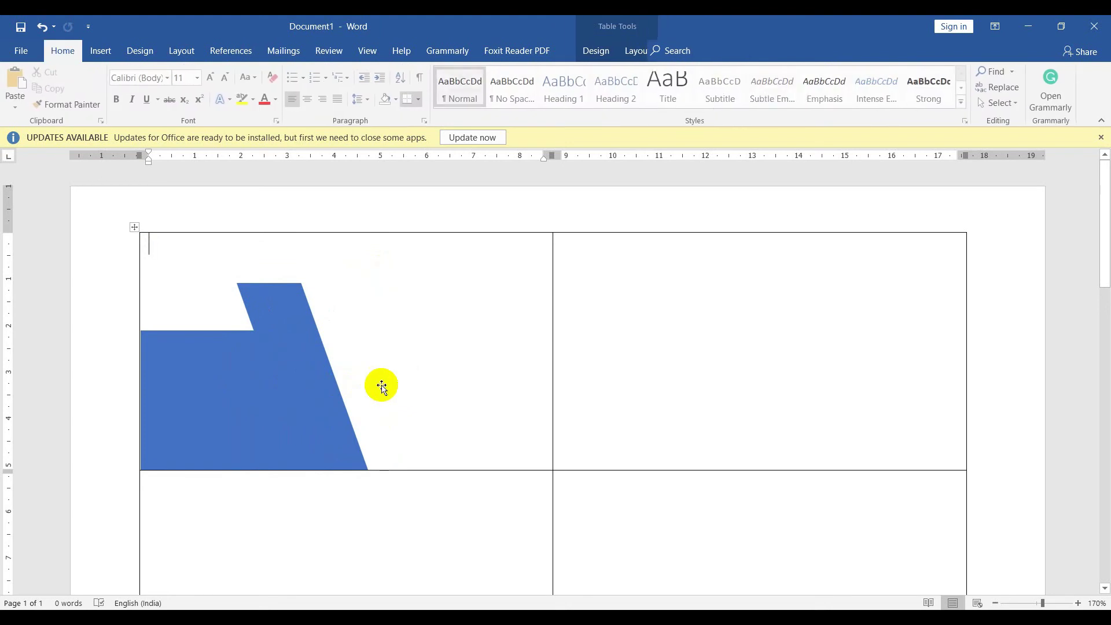
# Fill the rectangle with a custom RGB 18, 31, 54 navy colour
pyautogui.click(200, 370)
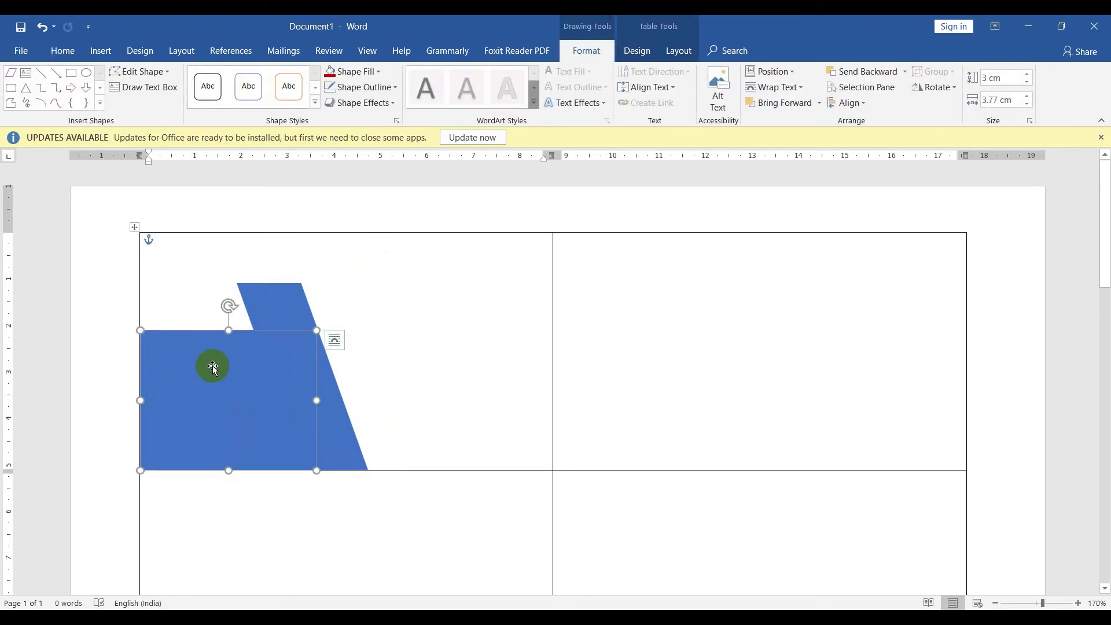
pyautogui.click(371, 71)
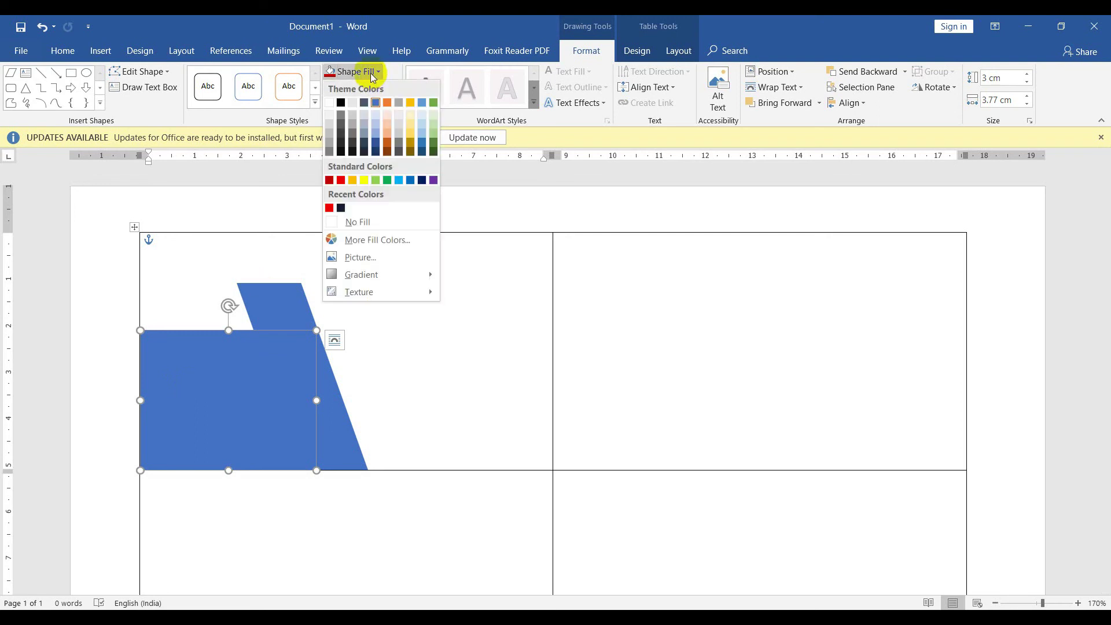
pyautogui.click(373, 239)
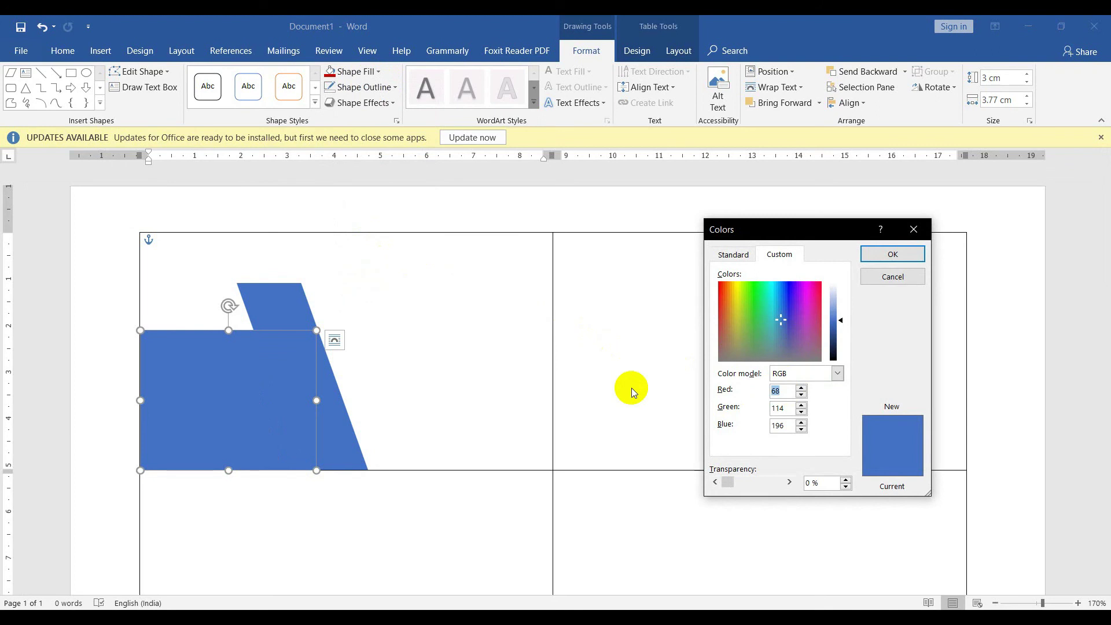
pyautogui.write('18')
pyautogui.press('Tab')
pyautogui.write('31')
pyautogui.press('Tab')
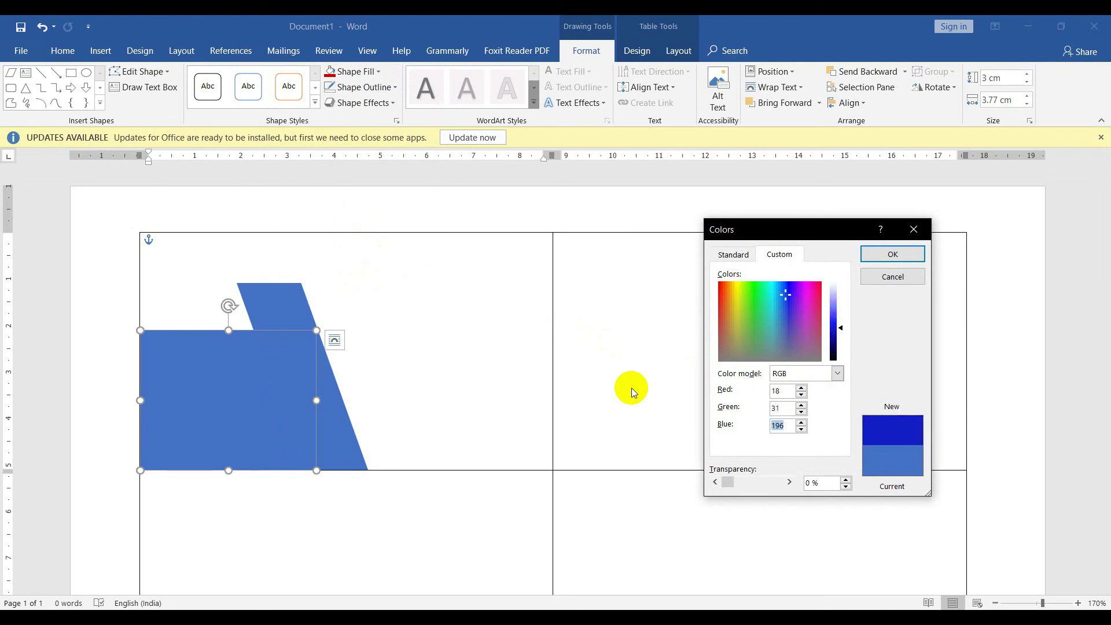
pyautogui.write('54')
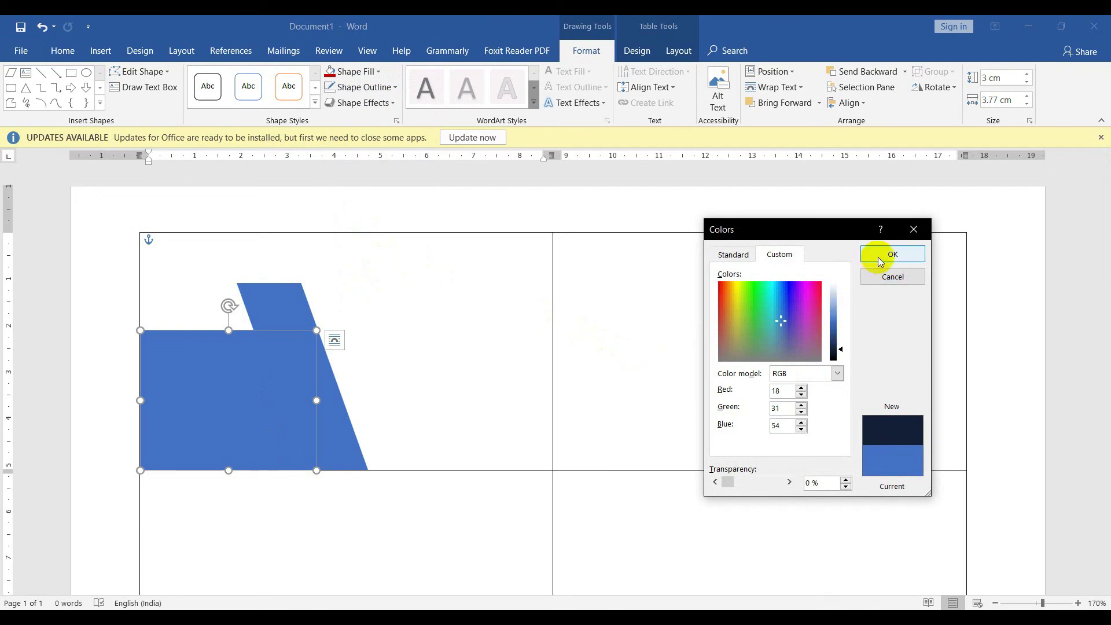
pyautogui.click(879, 254)
pyautogui.click(354, 426)
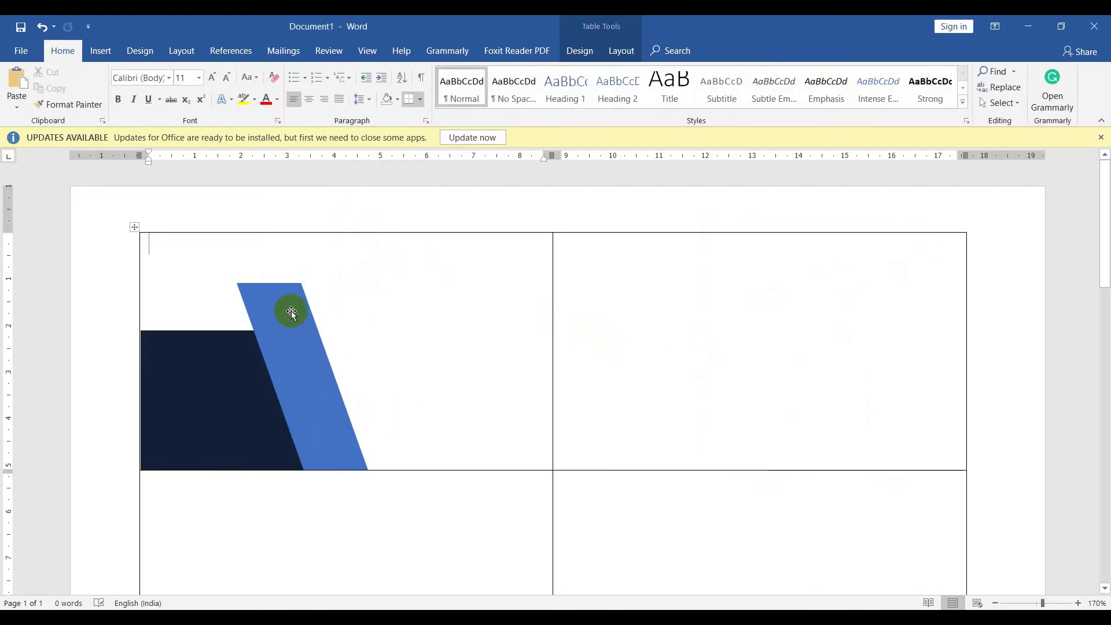
# Fill the parallelogram with the red swatch from Recent Colors
pyautogui.click(307, 405)
pyautogui.click(361, 77)
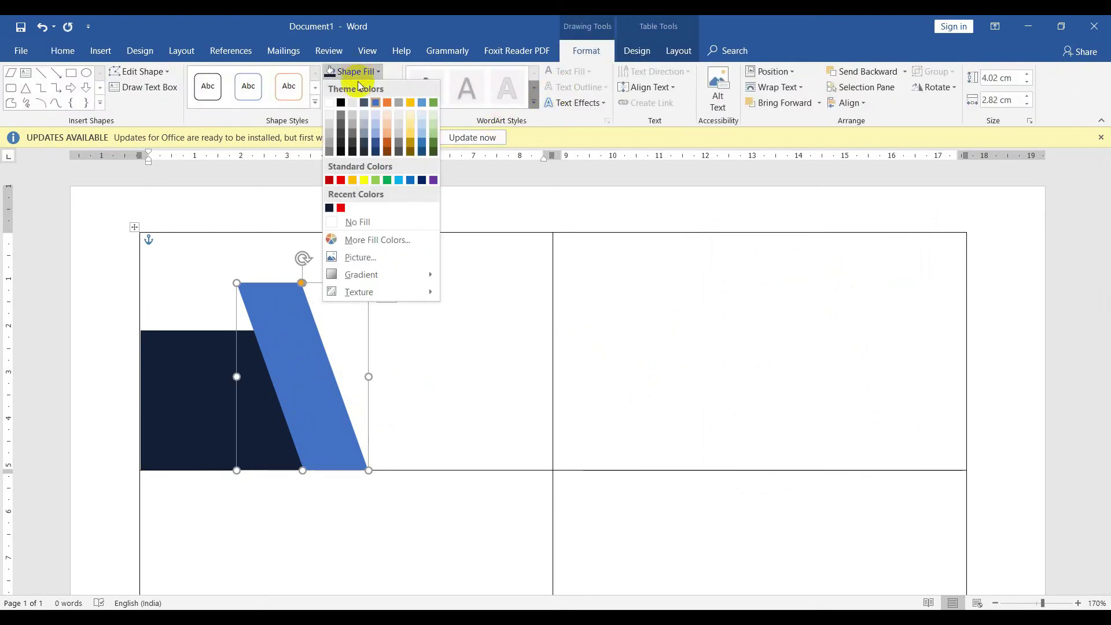
pyautogui.click(340, 209)
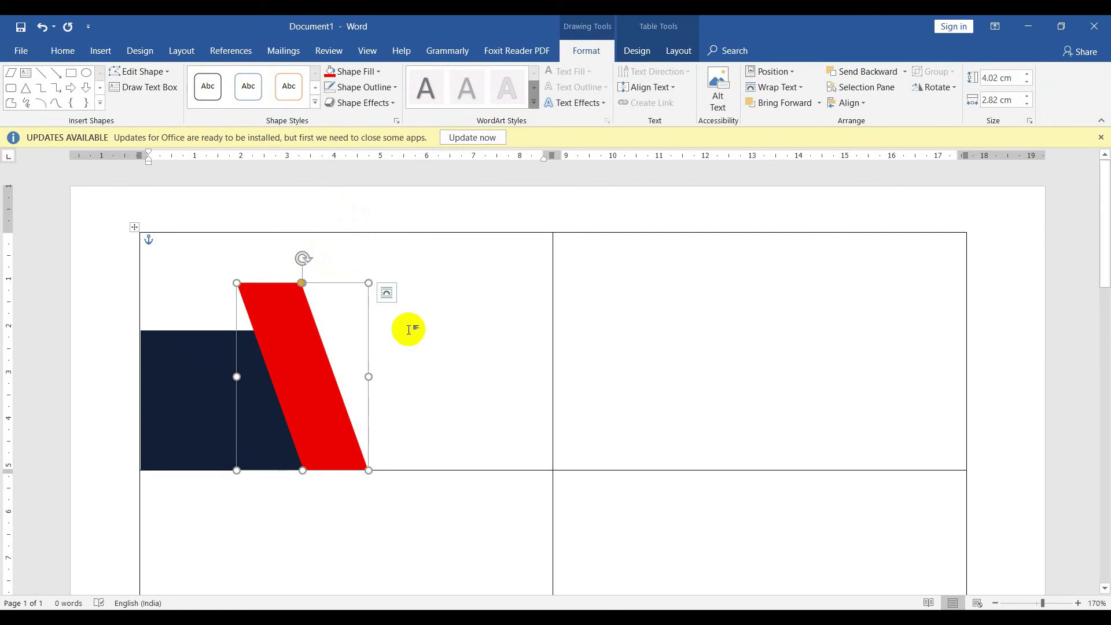
pyautogui.click(219, 293)
pyautogui.keyDown('ctrl'); pyautogui.scroll(5, 210, 284); pyautogui.keyUp('ctrl')
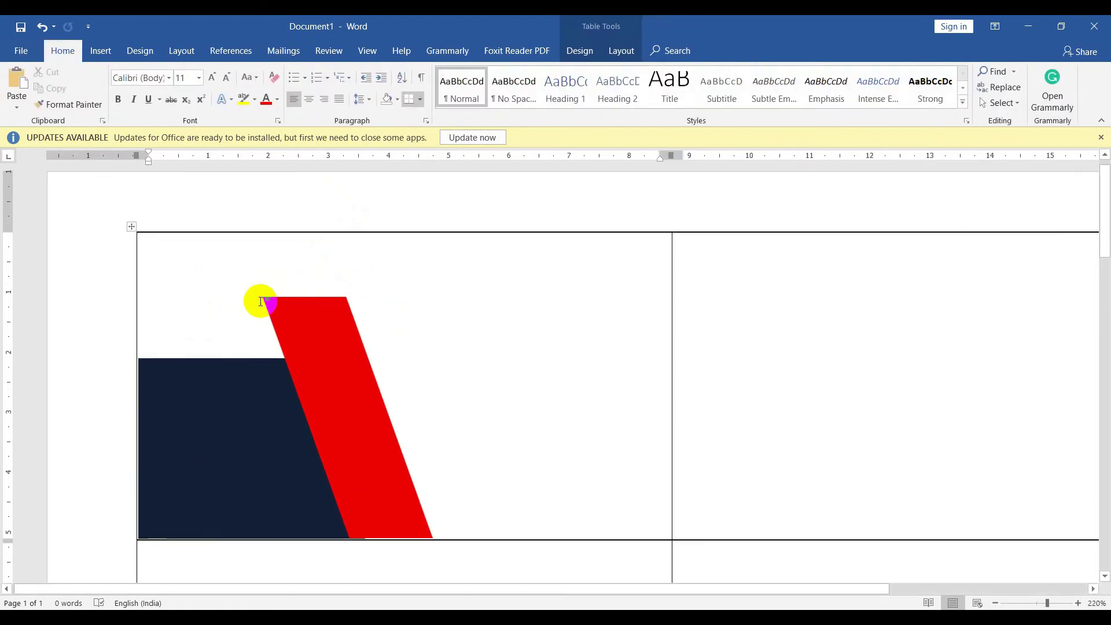
# Draw an outline-free triangle with its base on the navy rectangle's top edge
pyautogui.click(69, 105)
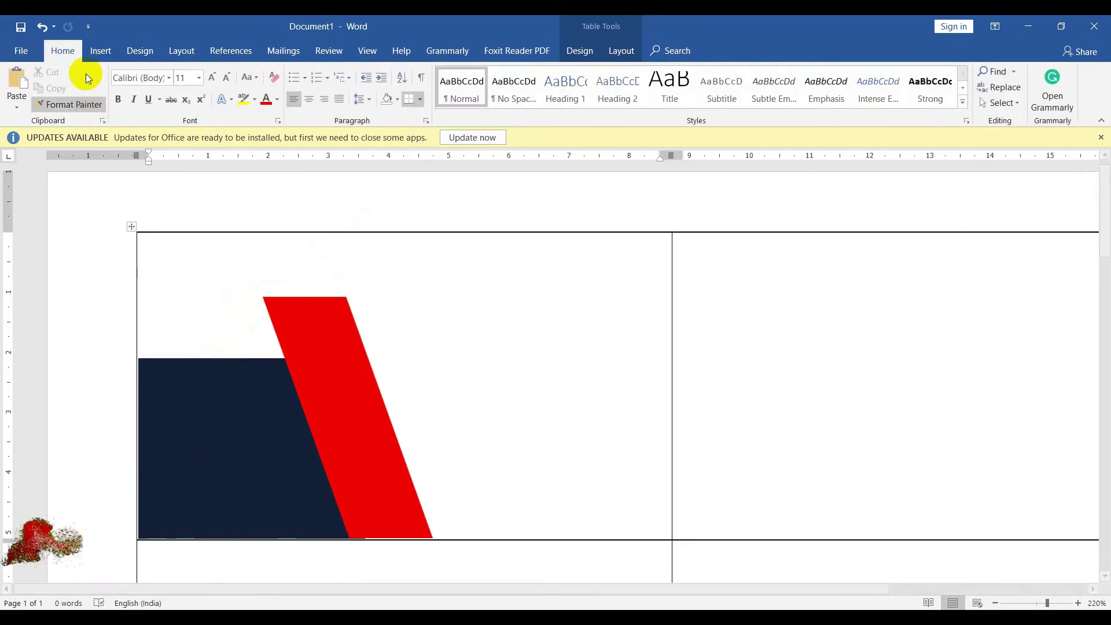
pyautogui.click(92, 49)
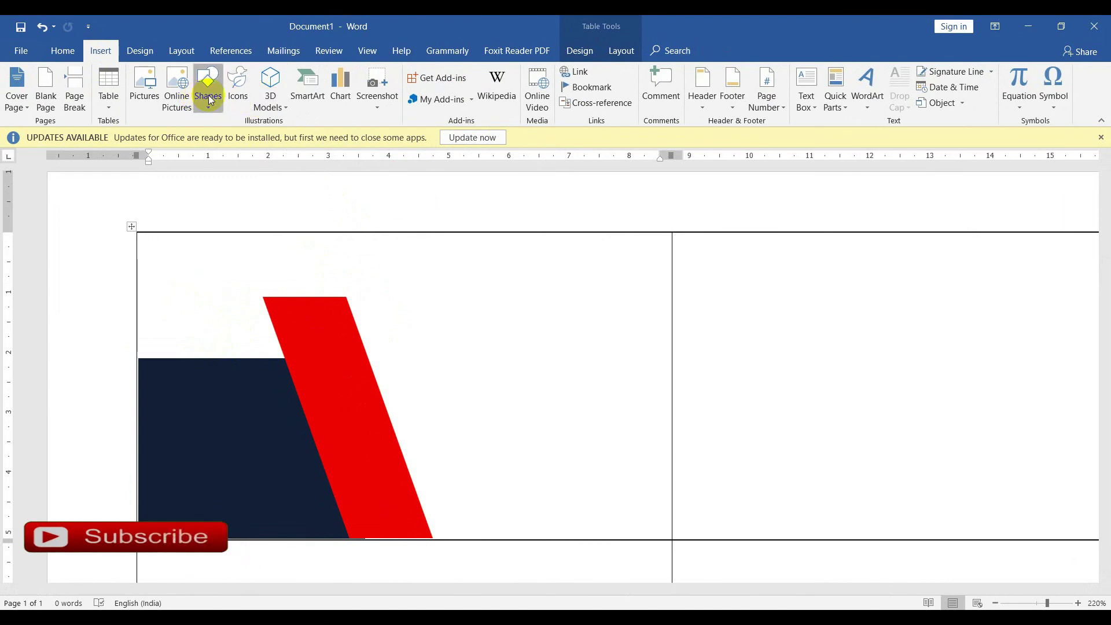
pyautogui.click(209, 95)
pyautogui.click(307, 141)
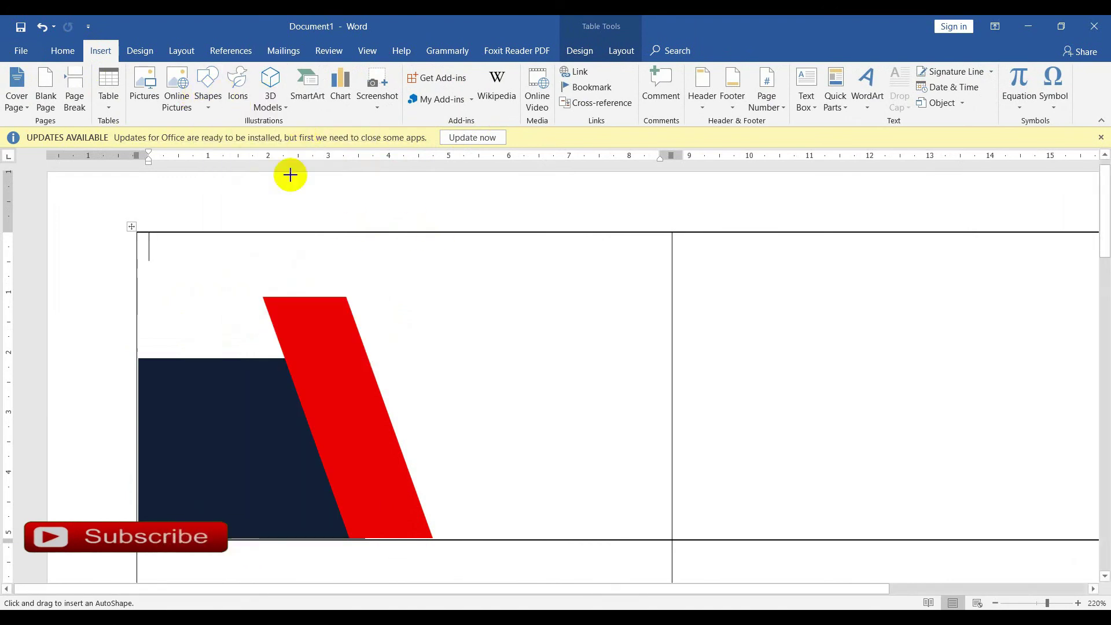
pyautogui.moveTo(261, 298); pyautogui.dragTo(178, 375)
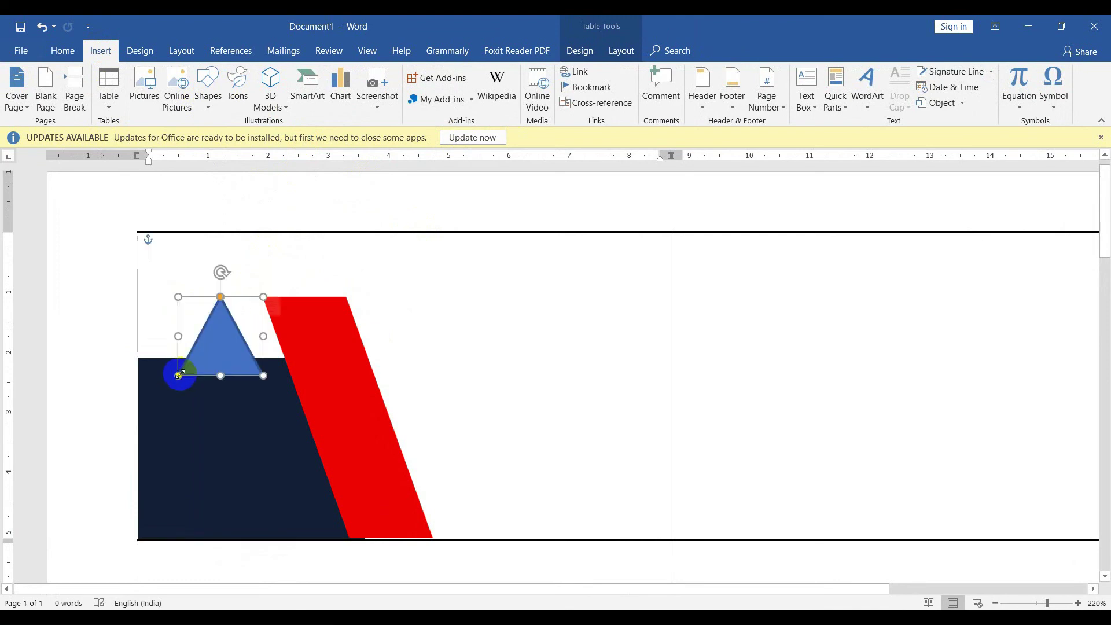
pyautogui.click(373, 90)
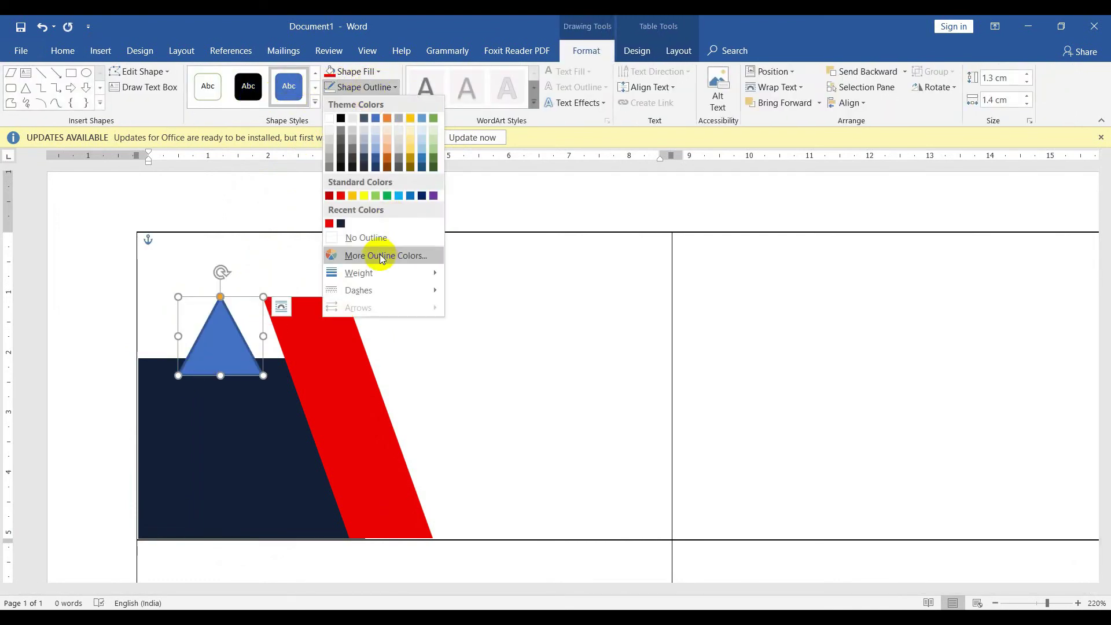
pyautogui.click(356, 238)
pyautogui.moveTo(223, 330); pyautogui.dragTo(245, 322)
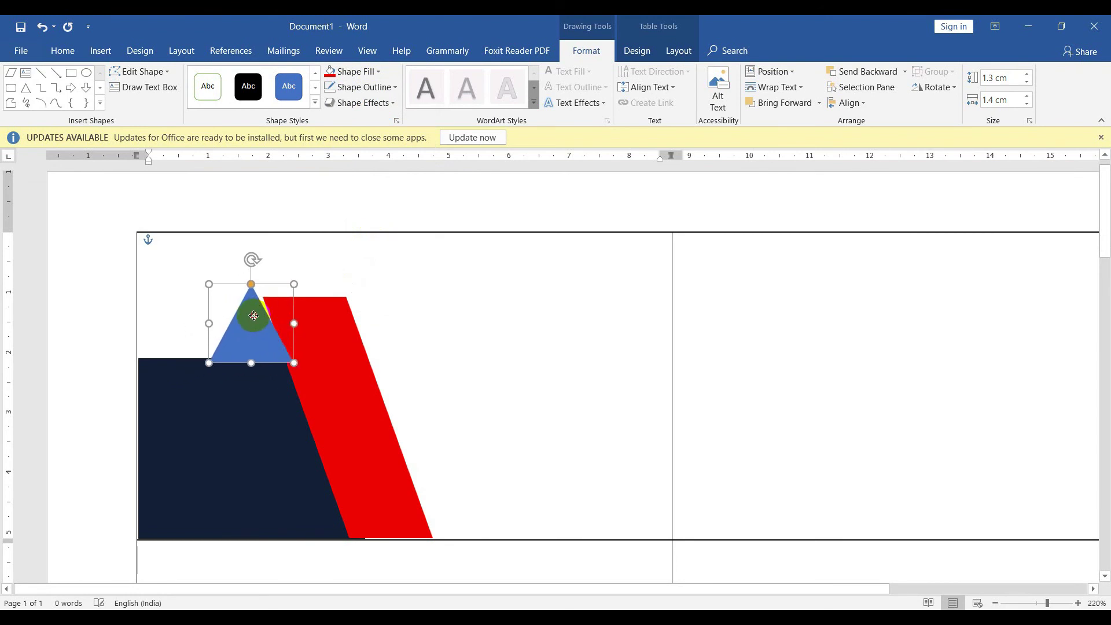
# Shrink the triangle to 1.02 × 1.33 cm and shift its apex right to the red band
pyautogui.keyDown('ctrl'); pyautogui.scroll(4, 245, 322); pyautogui.keyUp('ctrl')
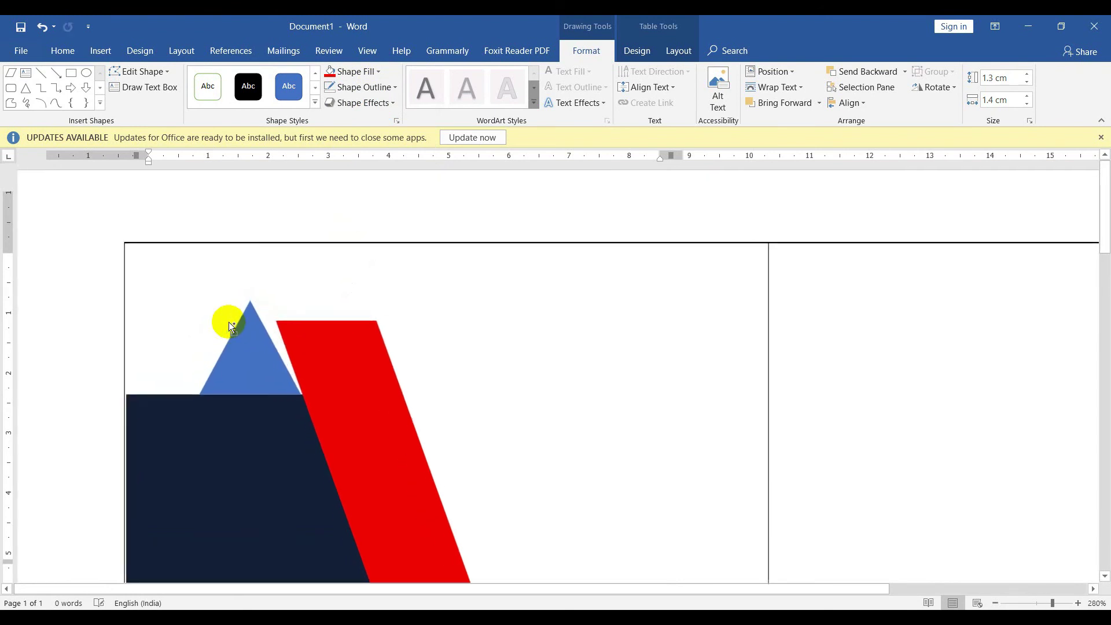
pyautogui.keyDown('ctrl'); pyautogui.scroll(6, 228, 322); pyautogui.keyUp('ctrl')
pyautogui.keyDown('ctrl'); pyautogui.scroll(7, 231, 318); pyautogui.keyUp('ctrl')
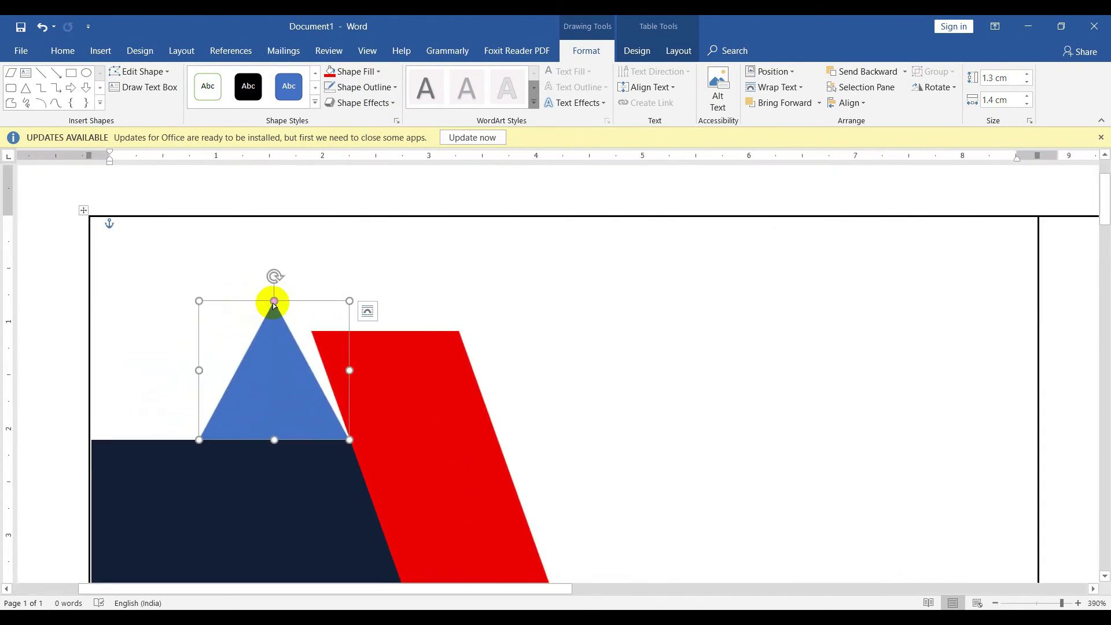
pyautogui.moveTo(199, 301); pyautogui.dragTo(208, 329)
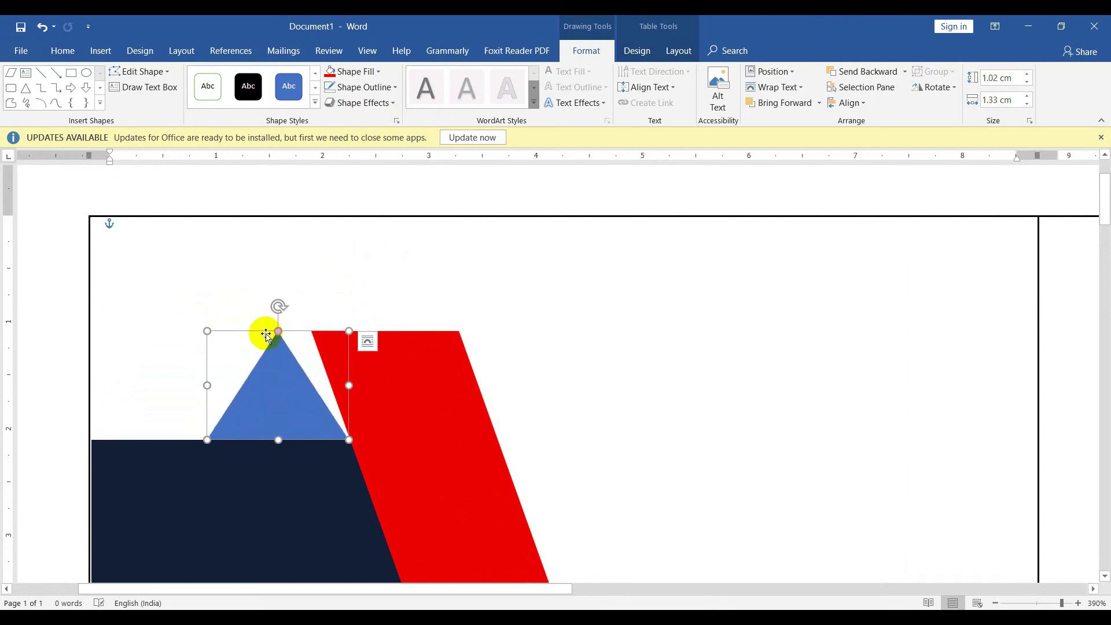
pyautogui.moveTo(279, 332); pyautogui.dragTo(312, 332)
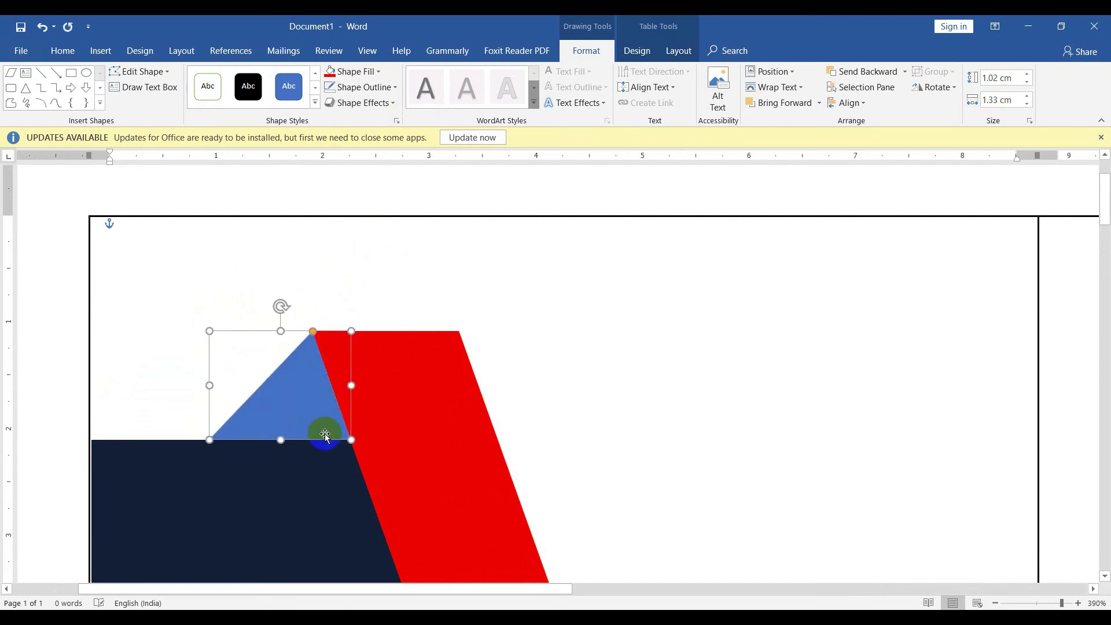
pyautogui.click(654, 380)
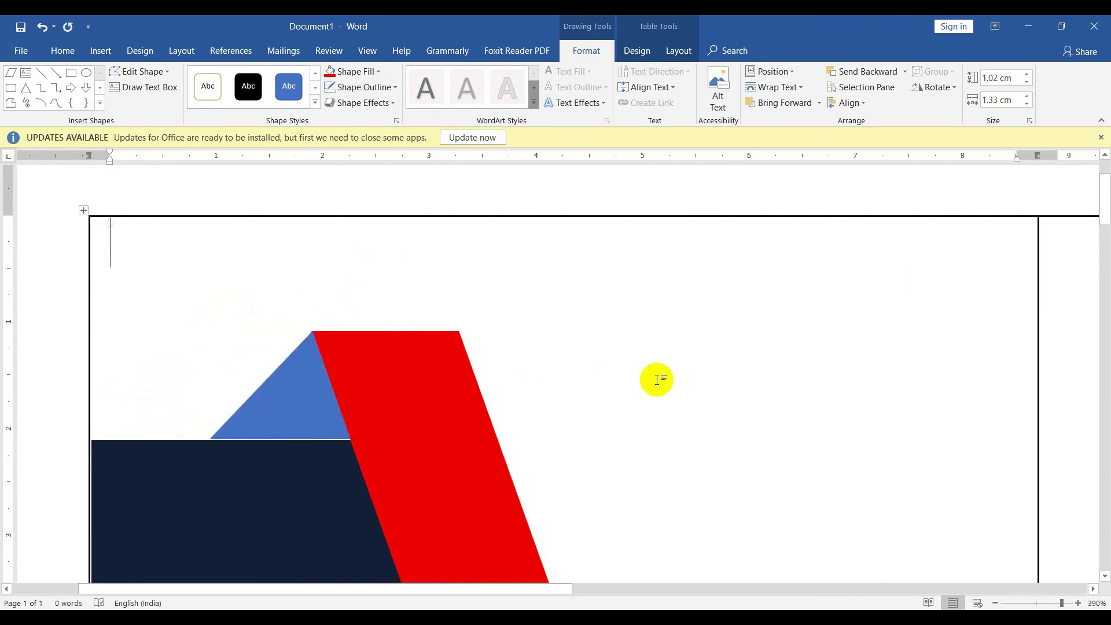
# Fill the triangle with Dark Red from Standard Colors
pyautogui.click(310, 407)
pyautogui.click(625, 376)
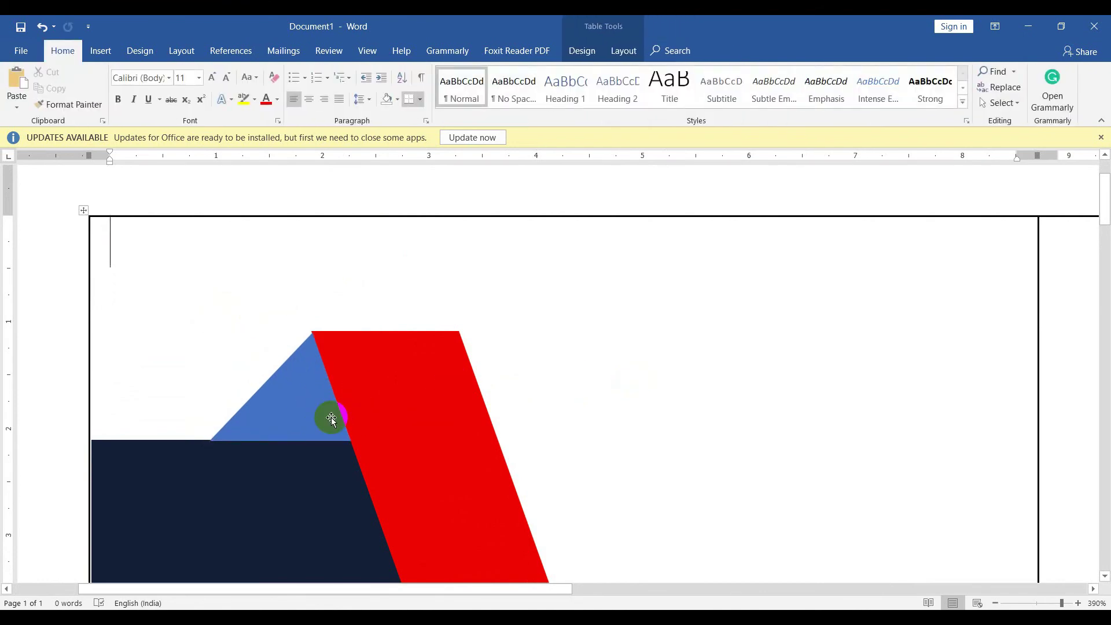
pyautogui.click(318, 417)
pyautogui.scroll(-7, 290, 401)
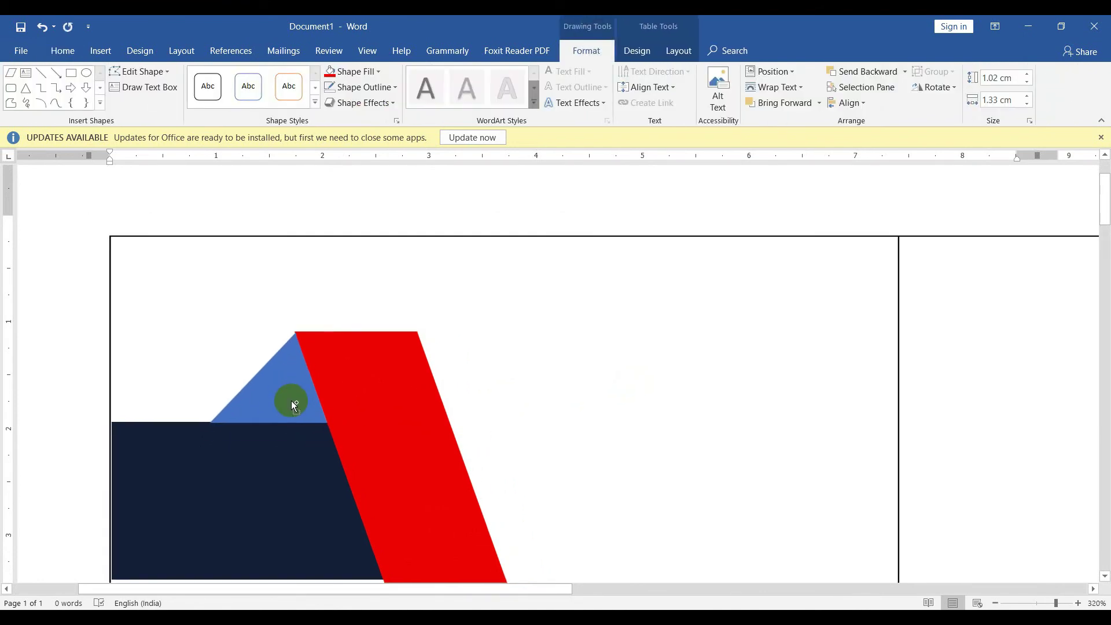
pyautogui.scroll(-6, 290, 401)
pyautogui.scroll(-5, 265, 347)
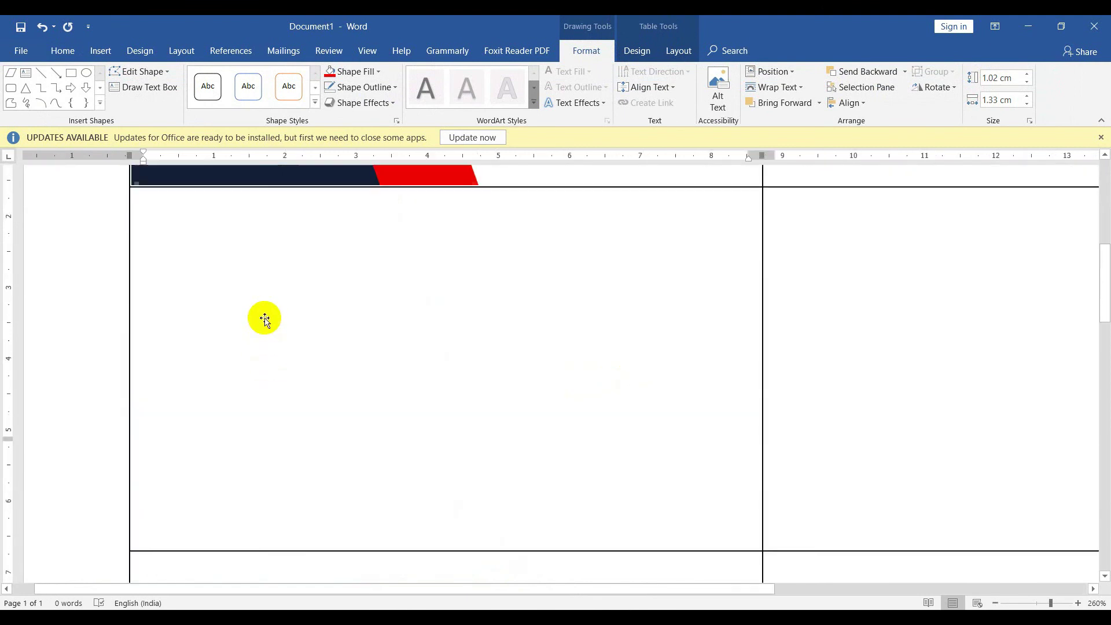
pyautogui.scroll(5, 264, 318)
pyautogui.click(350, 71)
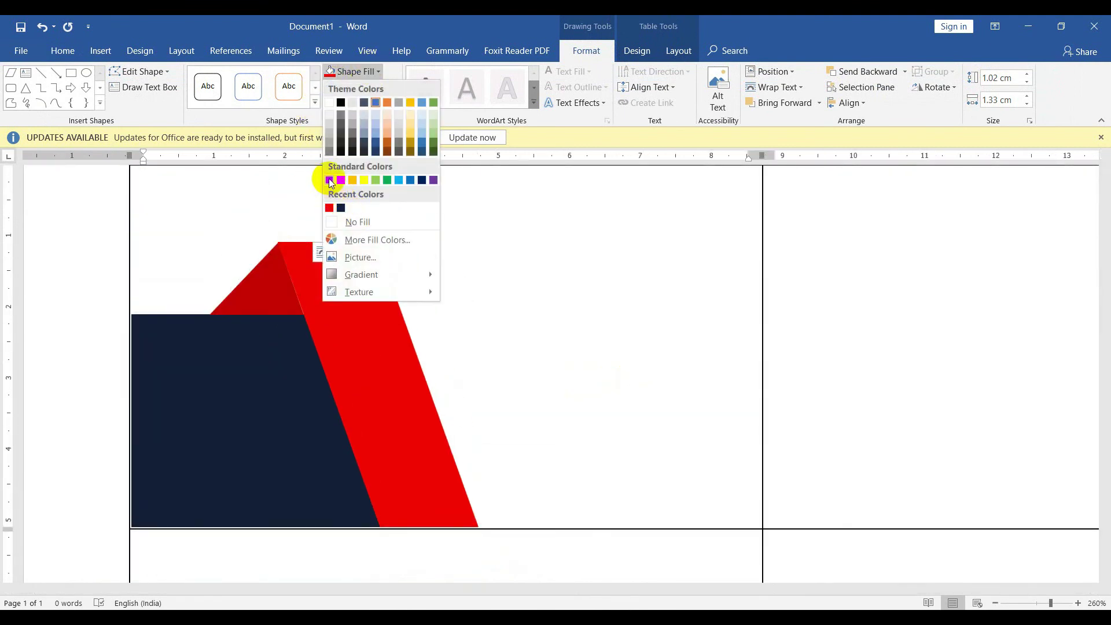
pyautogui.click(329, 180)
pyautogui.click(496, 327)
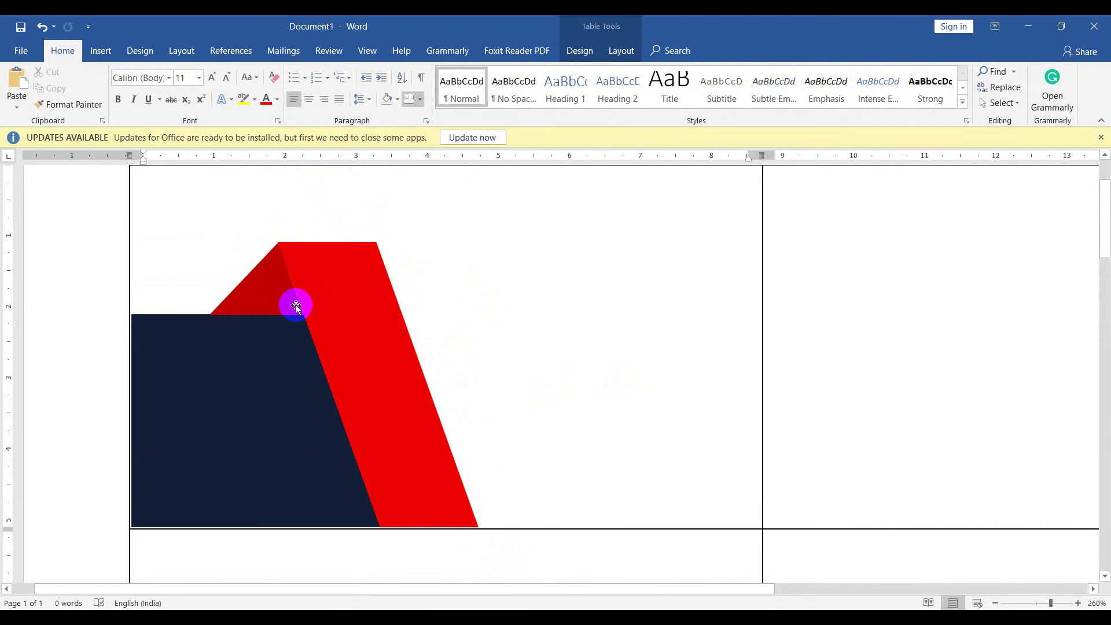
pyautogui.click(349, 304)
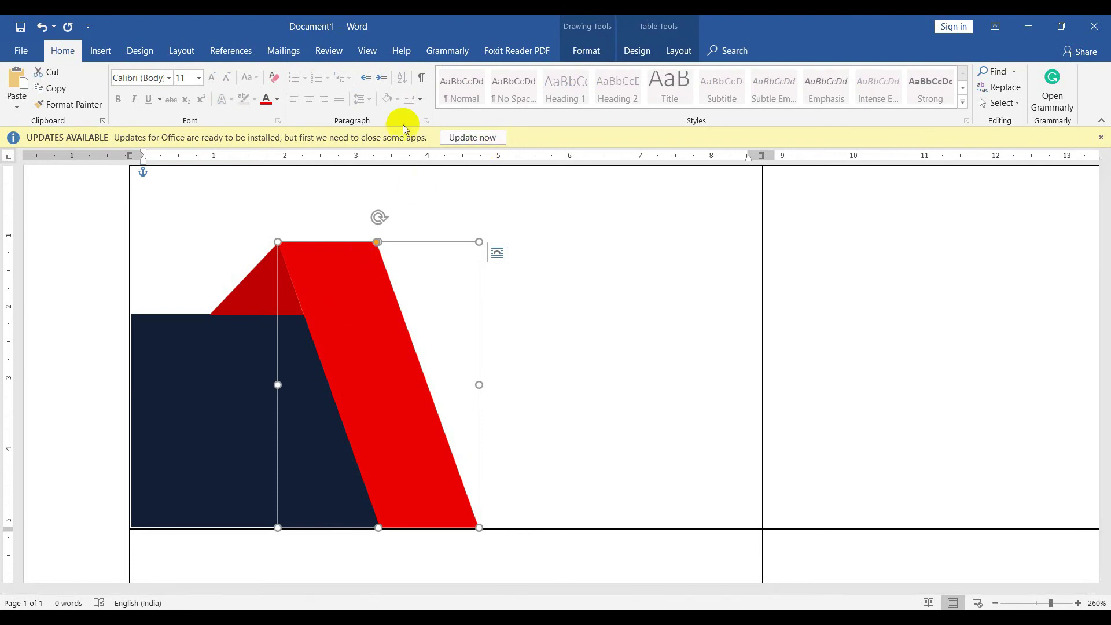
# Apply the Offset: Left shadow preset to the red band in Format Shape
pyautogui.click(586, 51)
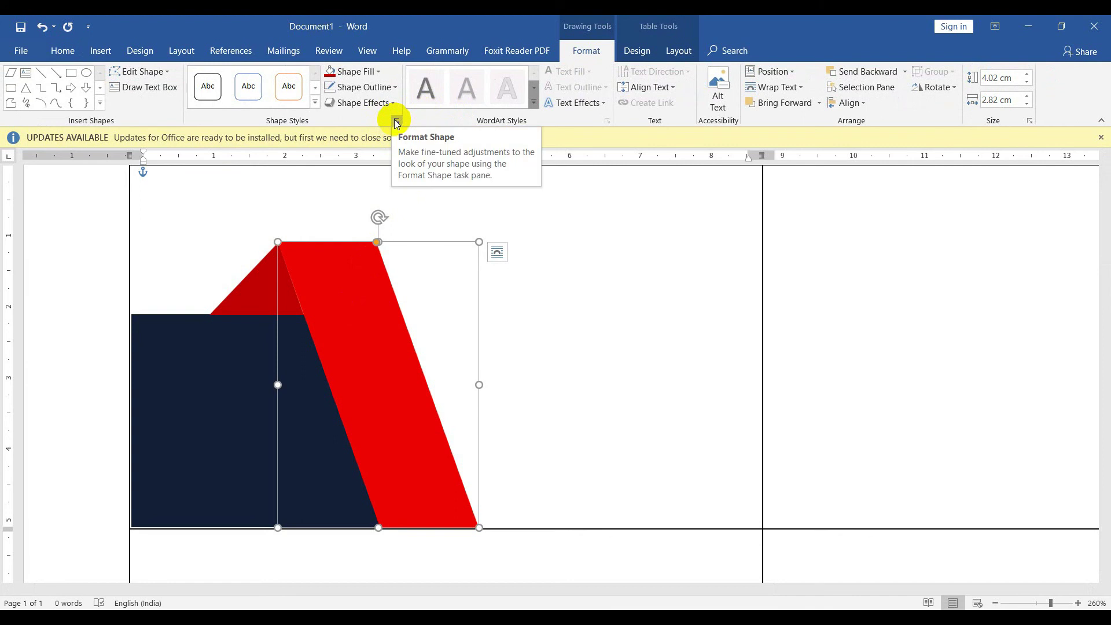
pyautogui.click(397, 121)
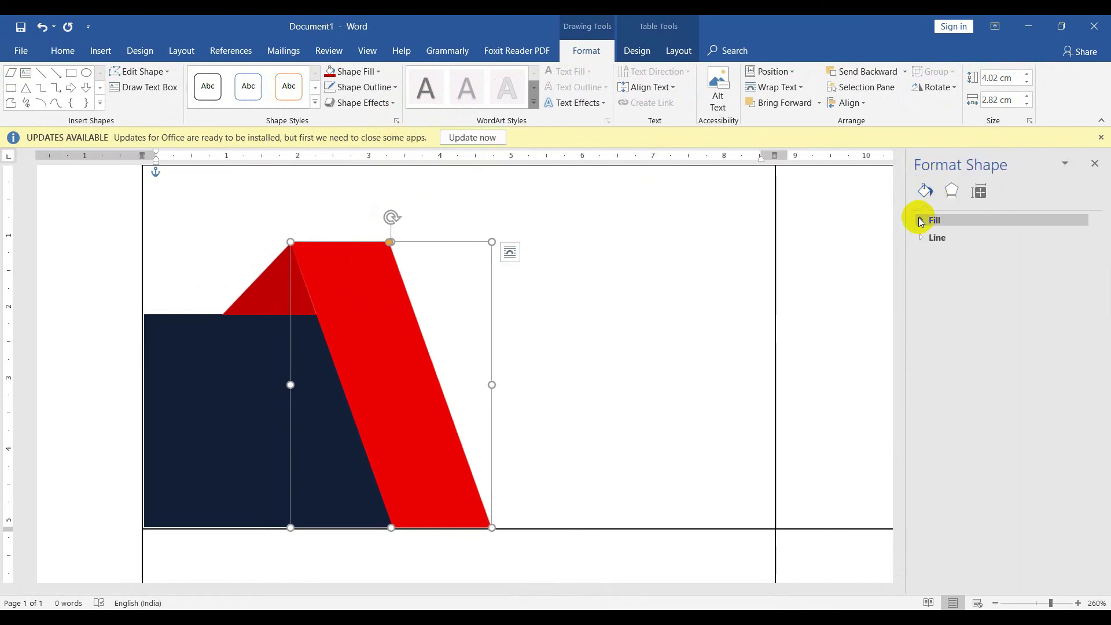
pyautogui.click(921, 221)
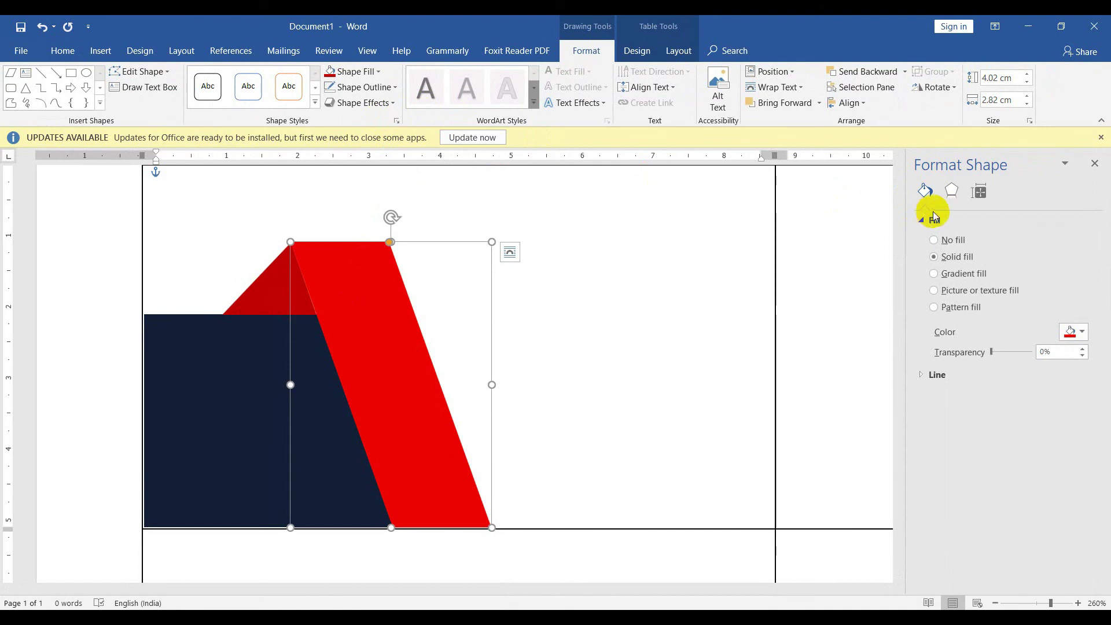
pyautogui.click(952, 194)
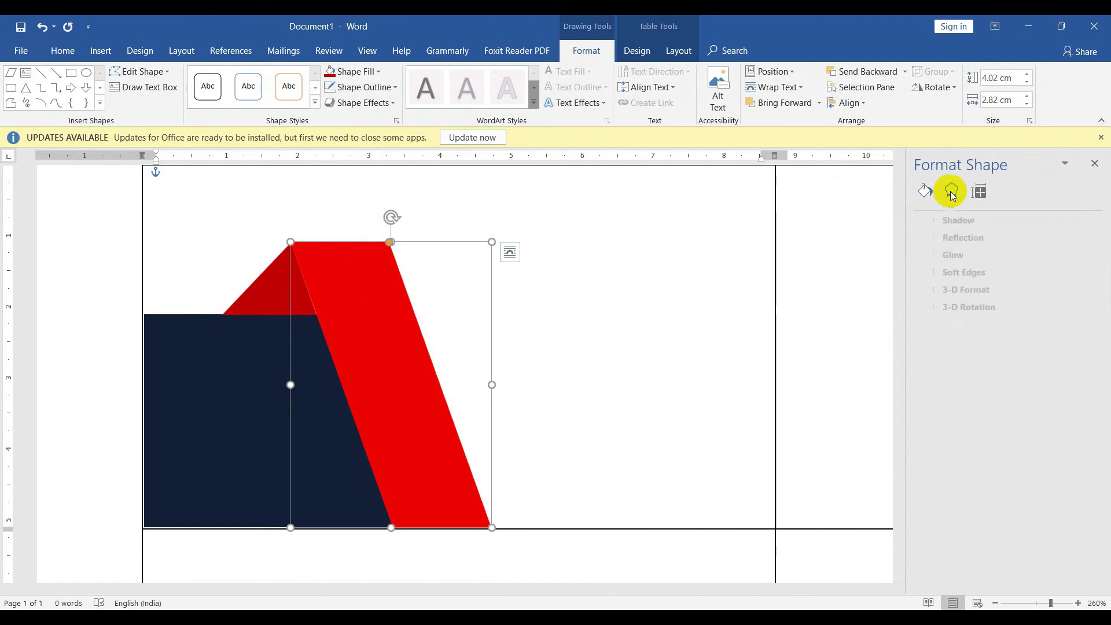
pyautogui.click(923, 220)
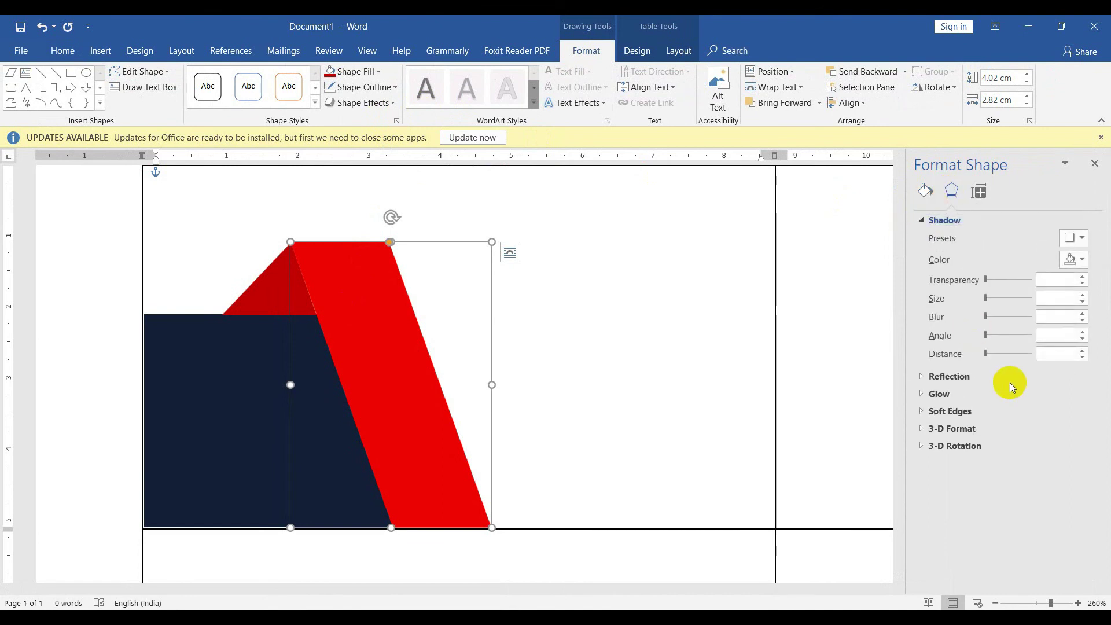
pyautogui.click(1082, 238)
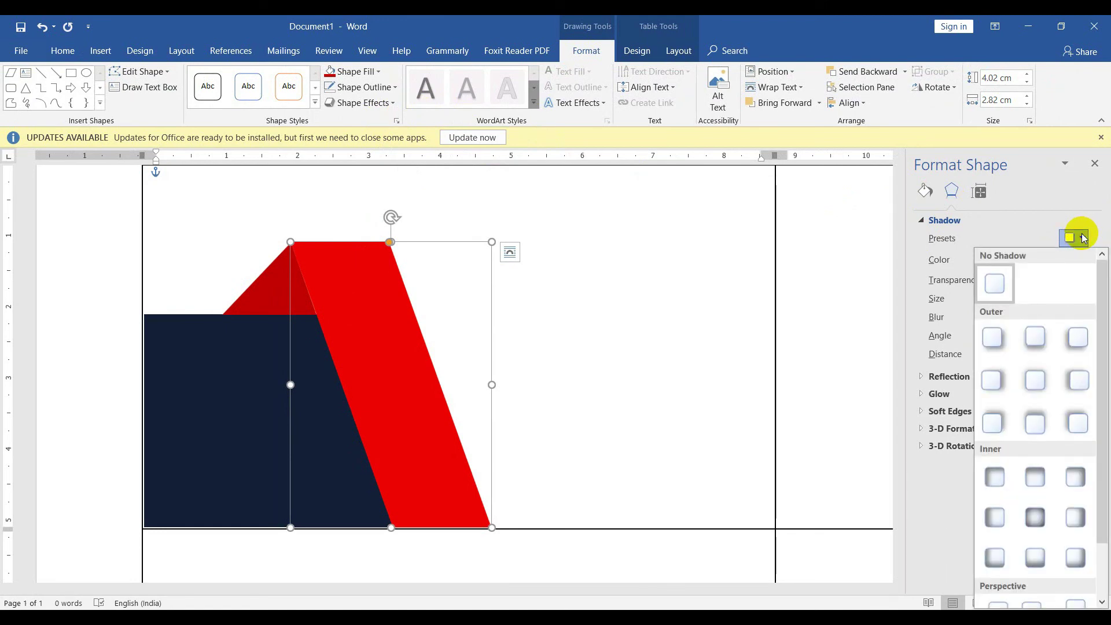
pyautogui.click(1079, 383)
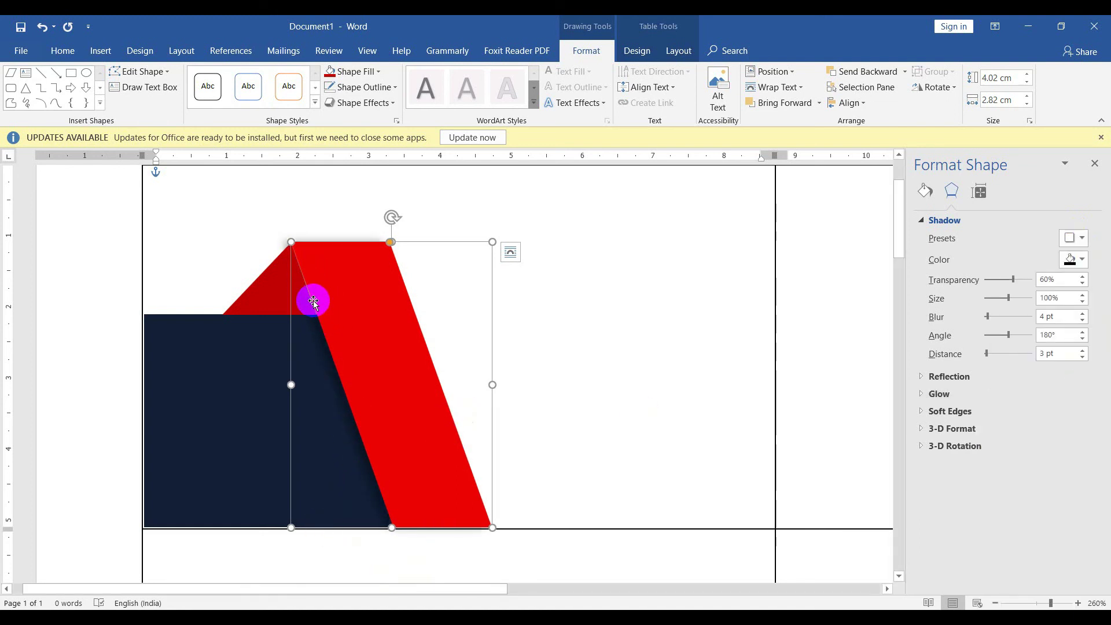
# Set the shadow to 0% transparency, 92% size, 6 pt blur, 200° angle, 8 pt distance
pyautogui.click(1060, 279)
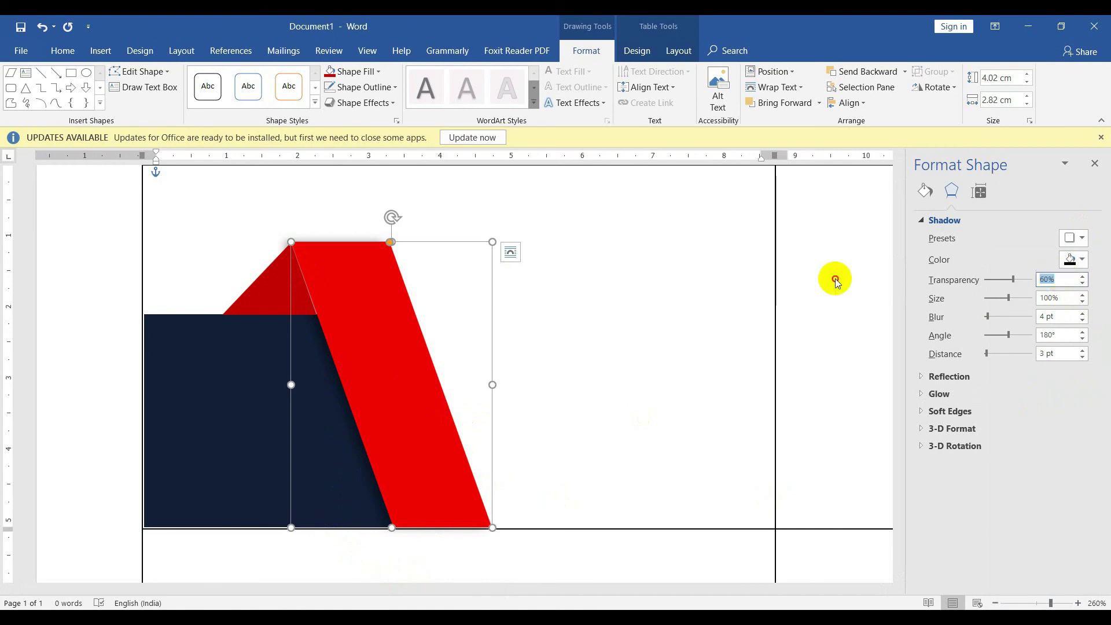
pyautogui.write('0')
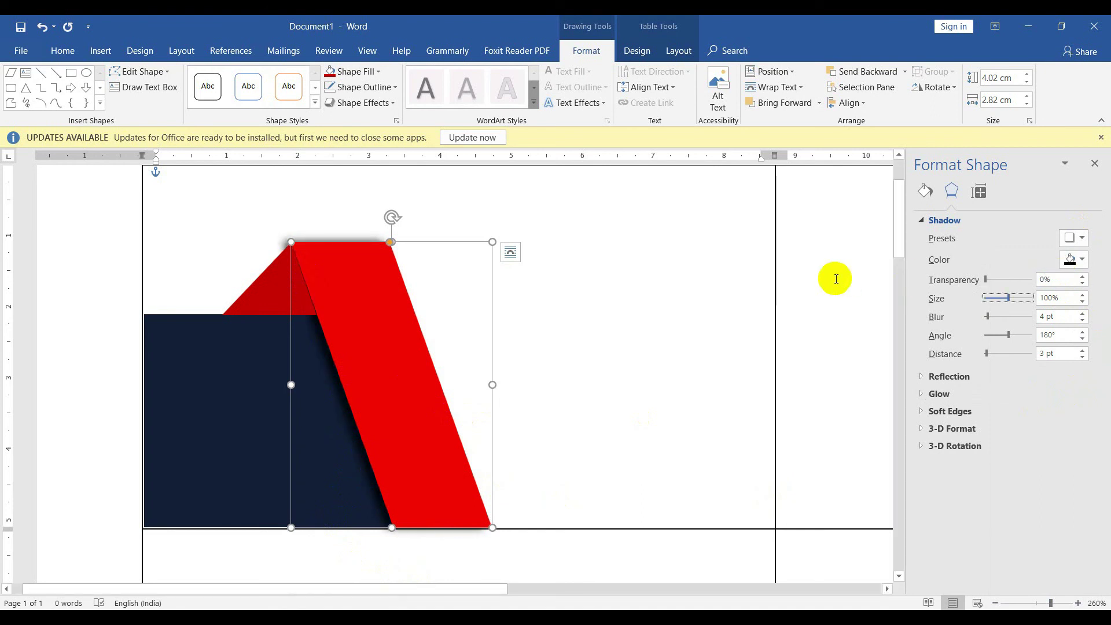
pyautogui.press('Tab')
pyautogui.write('9')
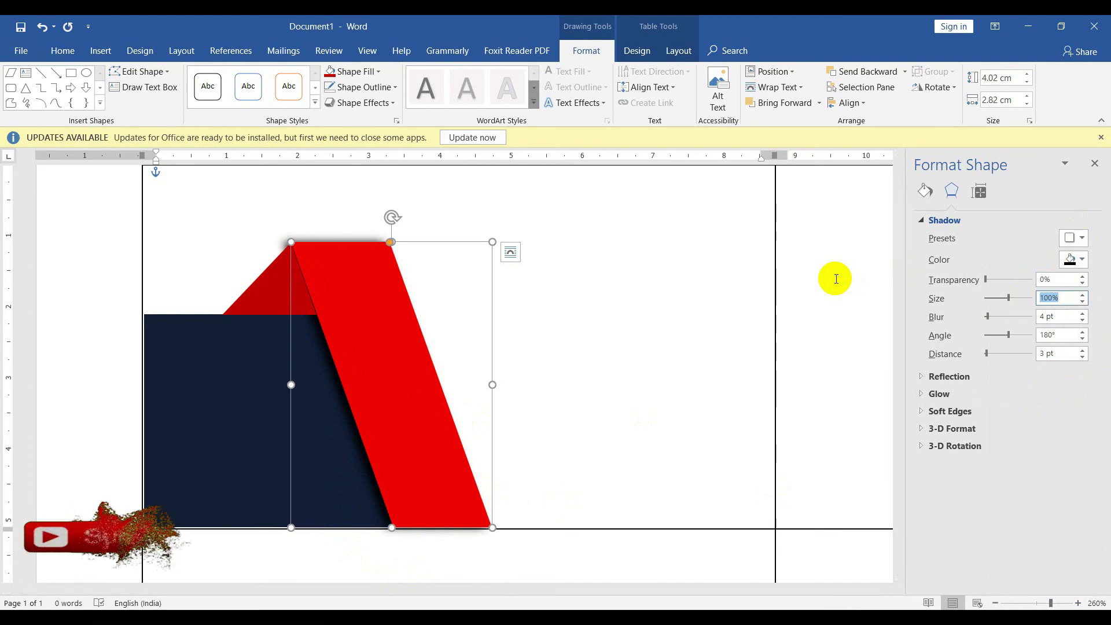
pyautogui.write('0')
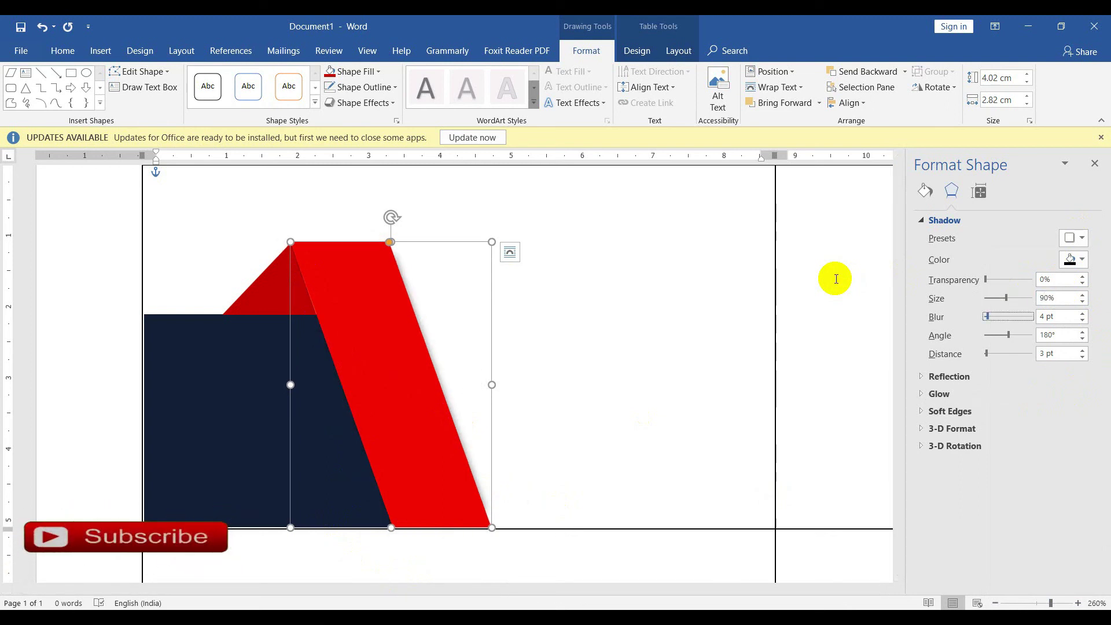
pyautogui.write('92')
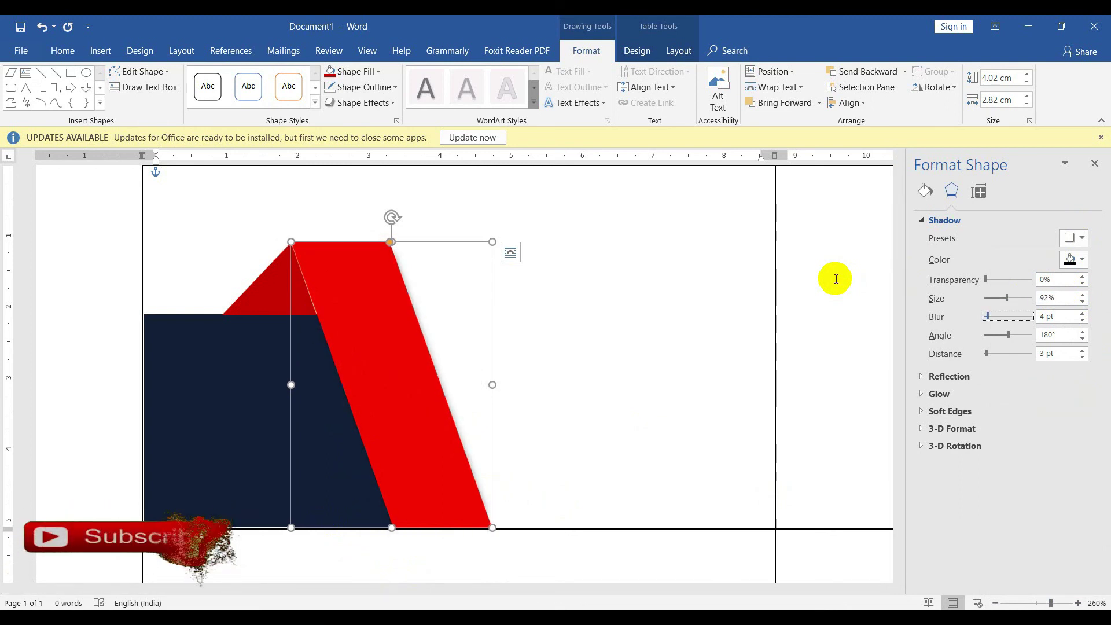
pyautogui.press('Tab')
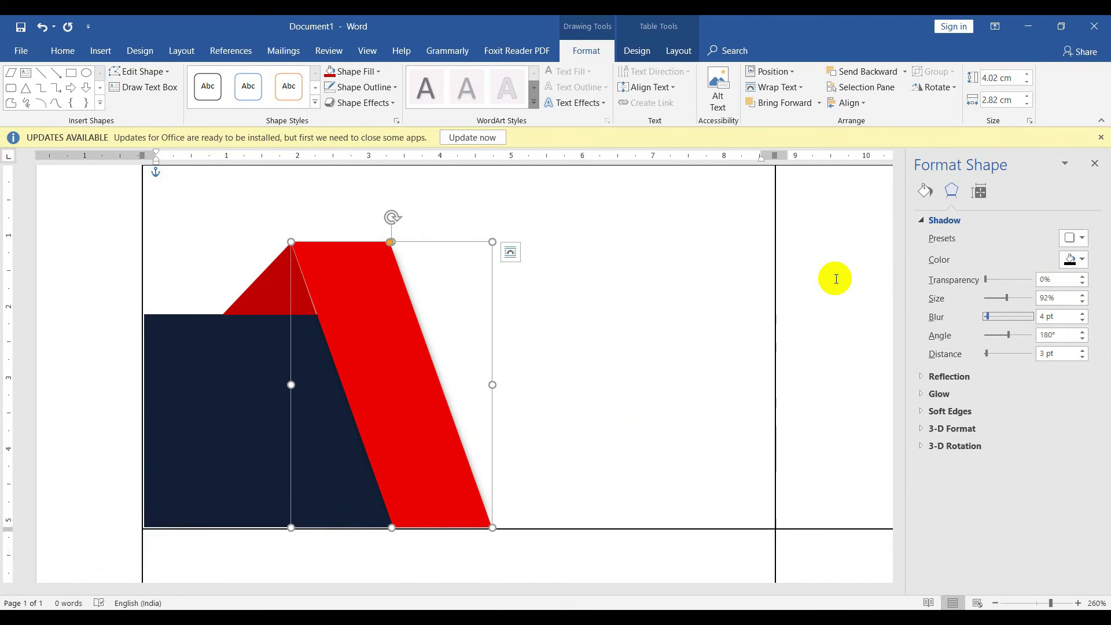
pyautogui.write('6')
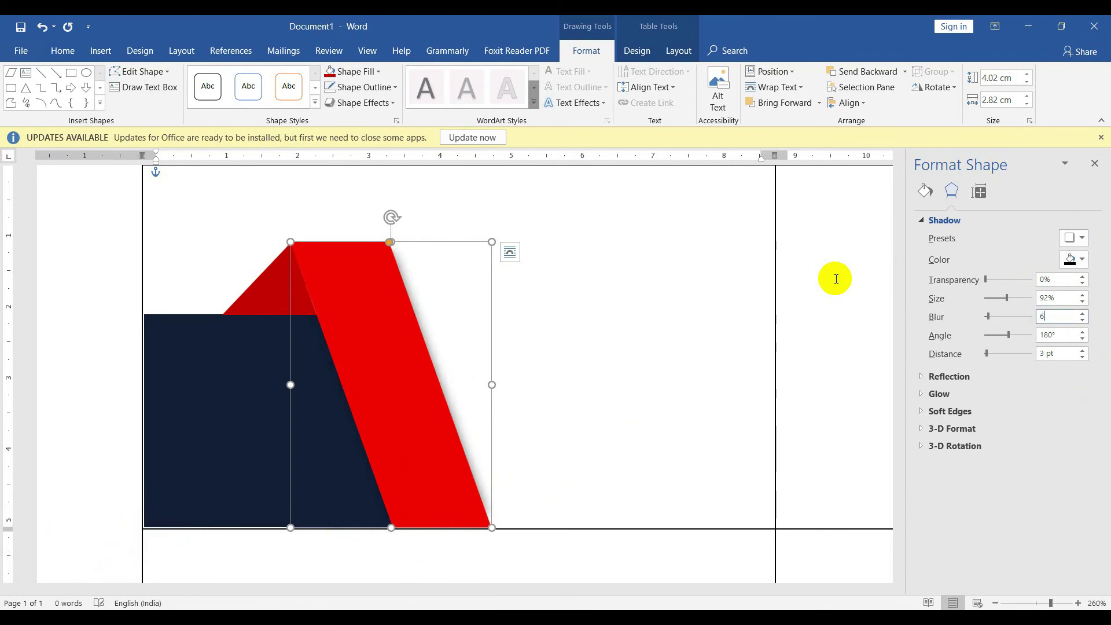
pyautogui.press('Tab')
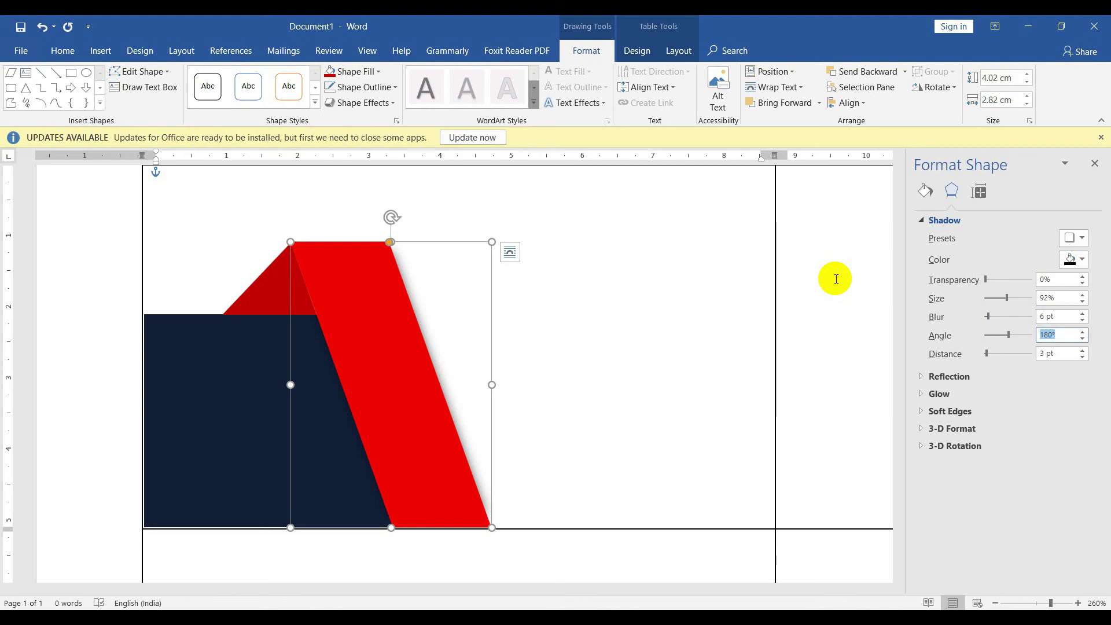
pyautogui.write('200')
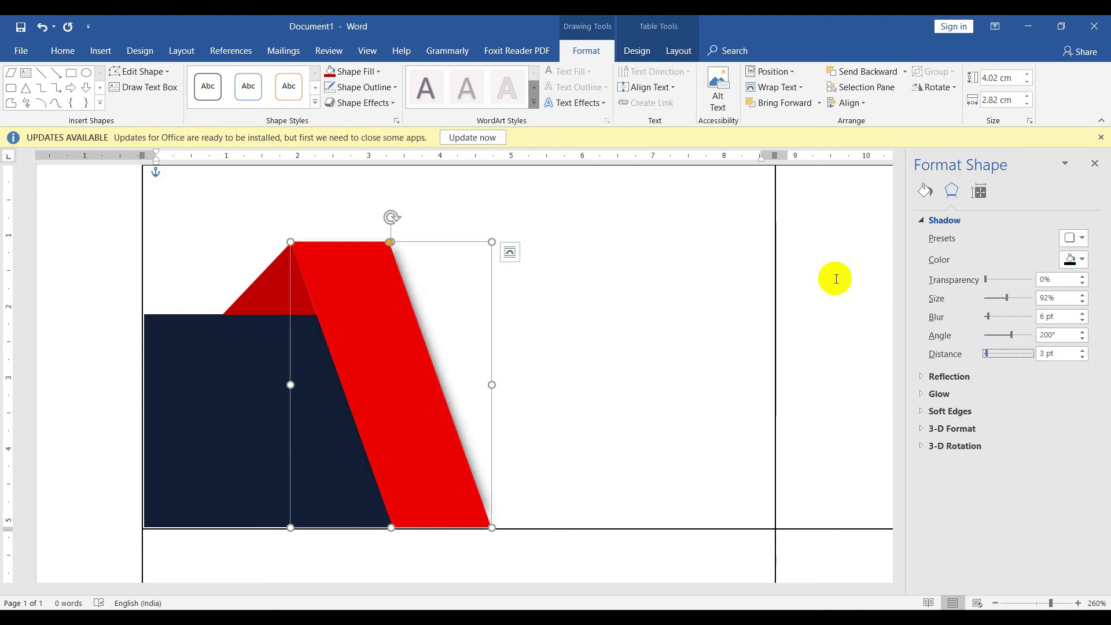
pyautogui.write('8')
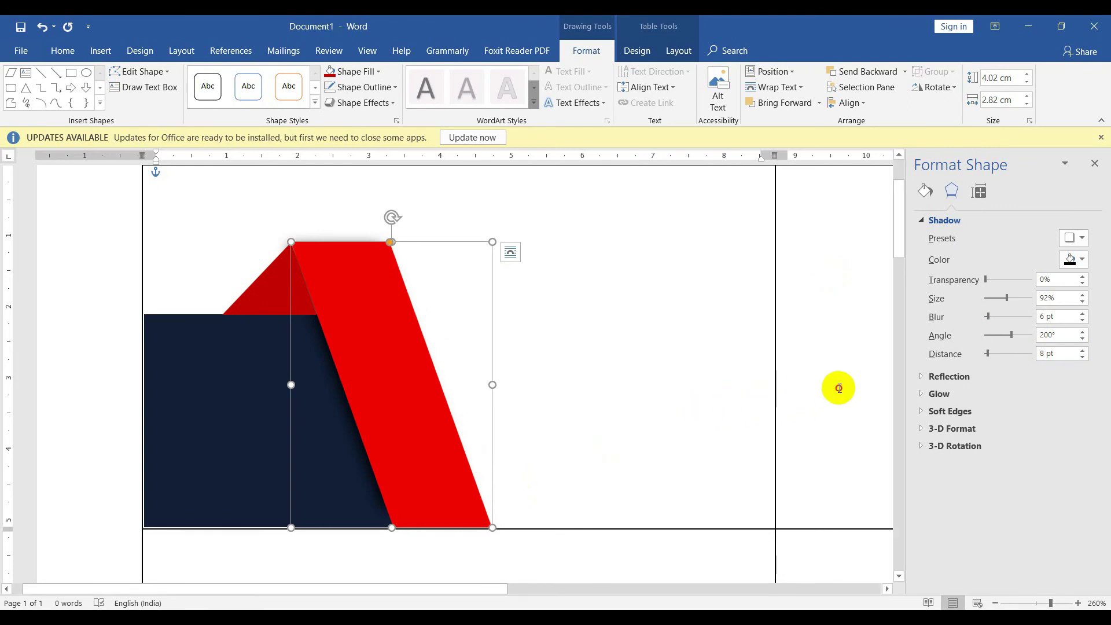
pyautogui.click(245, 441)
# Apply a shadow preset to the small dark red triangle from its Effects settings
pyautogui.moveTo(293, 256); pyautogui.dragTo(288, 294)
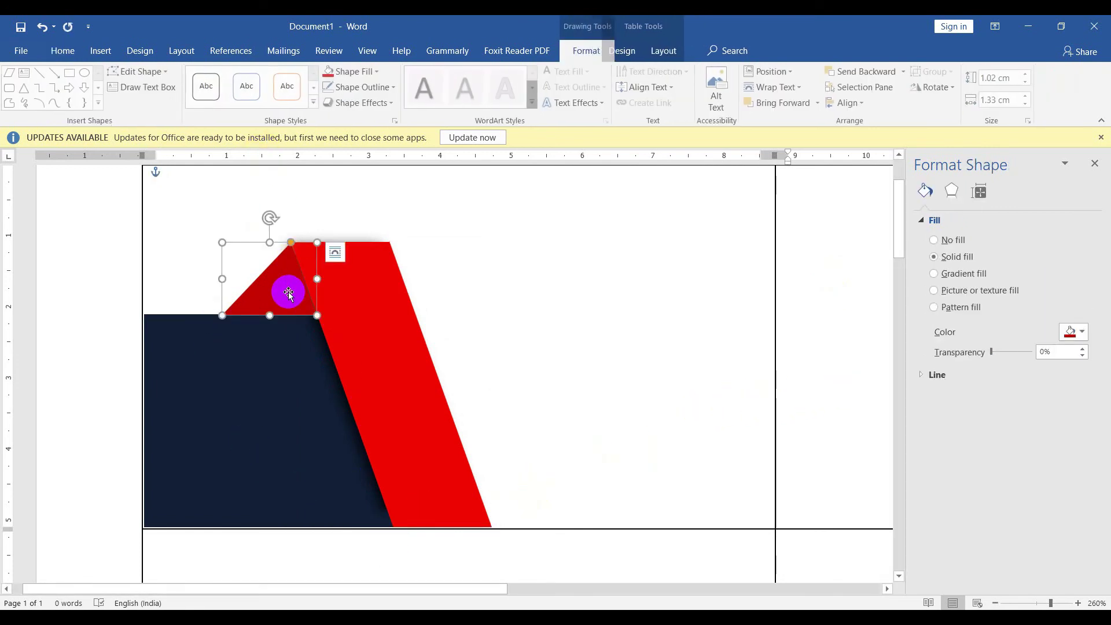
pyautogui.click(958, 192)
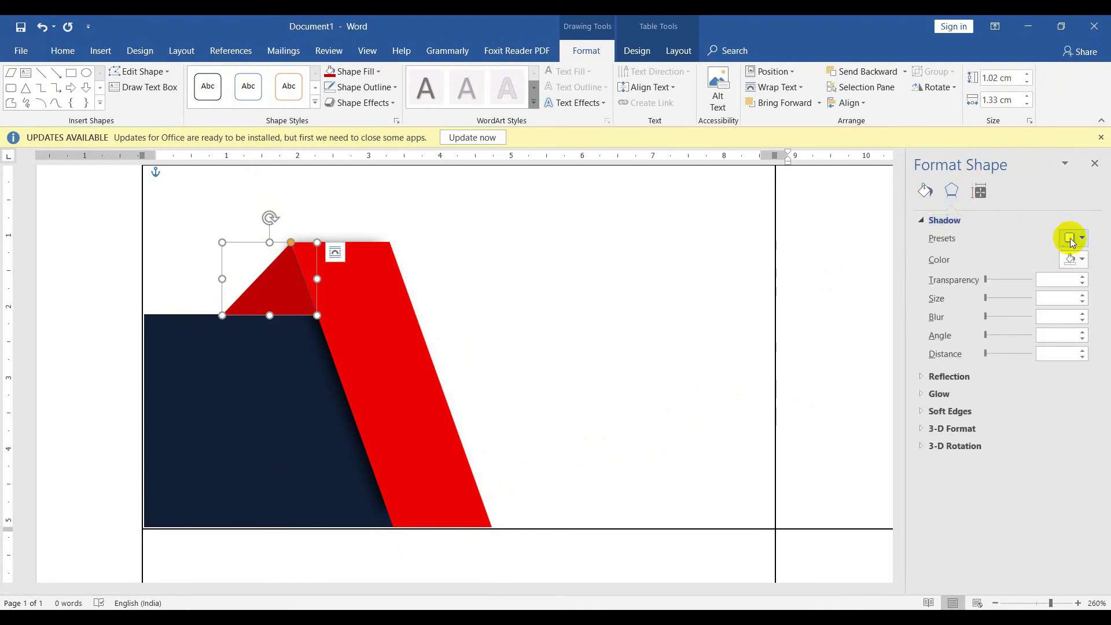
pyautogui.click(1073, 238)
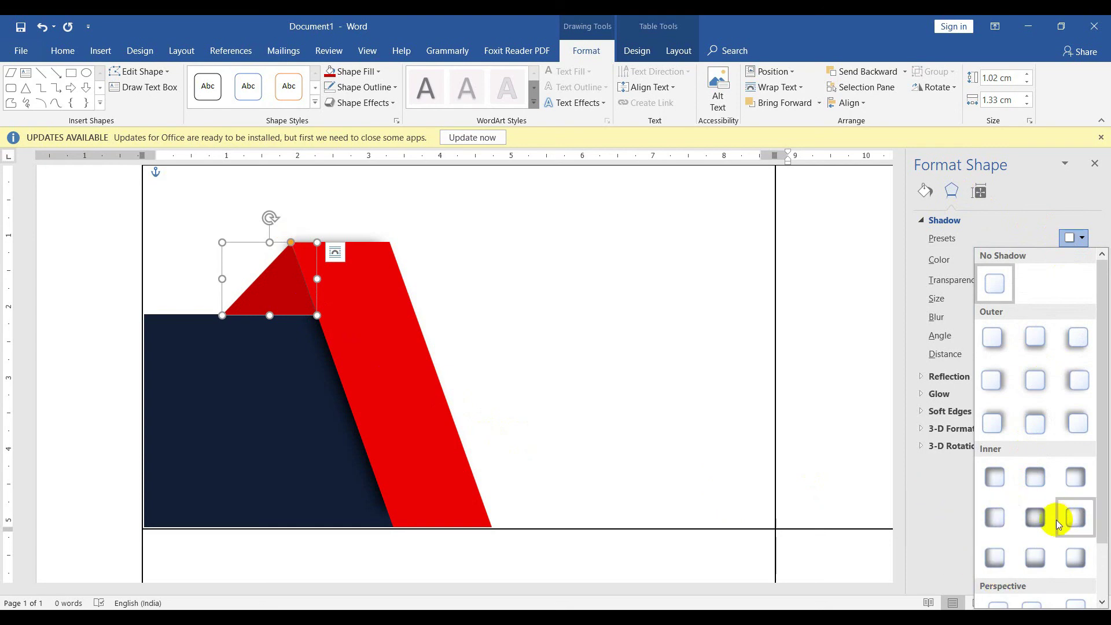
pyautogui.click(1034, 517)
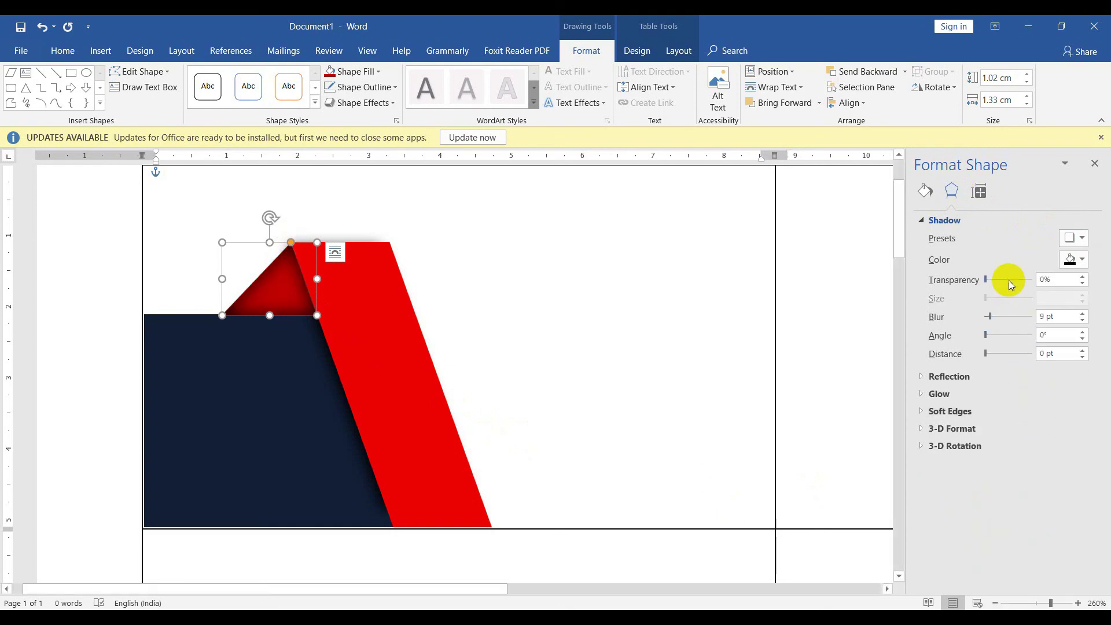
# Tune the triangle's shadow to 37% transparency, 8 pt blur, 315° angle and 5 pt distance
pyautogui.click(1054, 280)
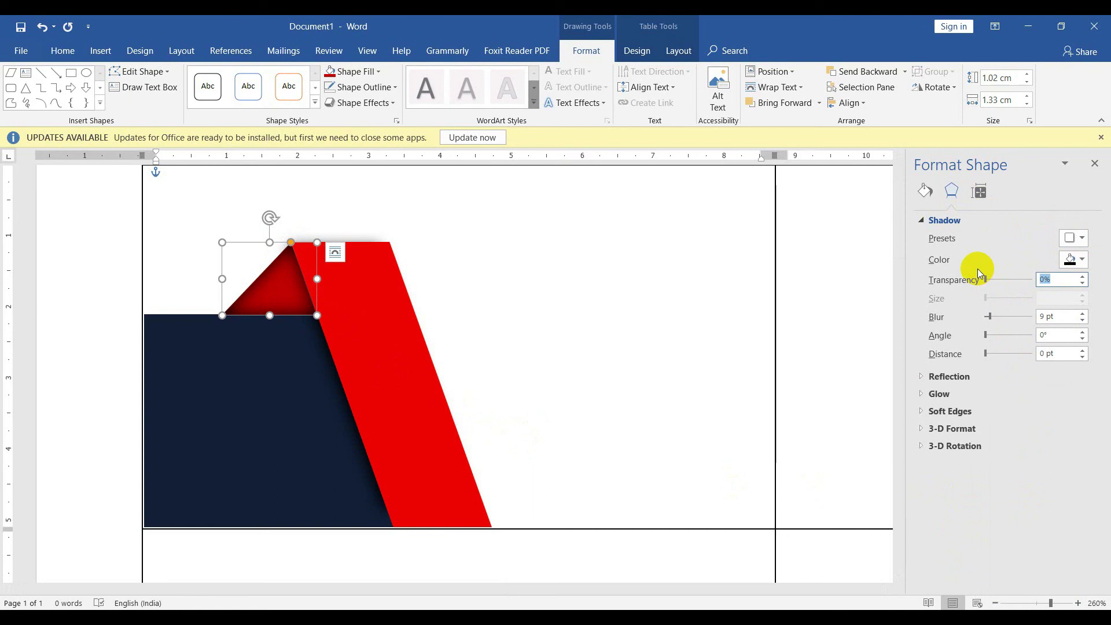
pyautogui.write('37')
pyautogui.press('Tab')
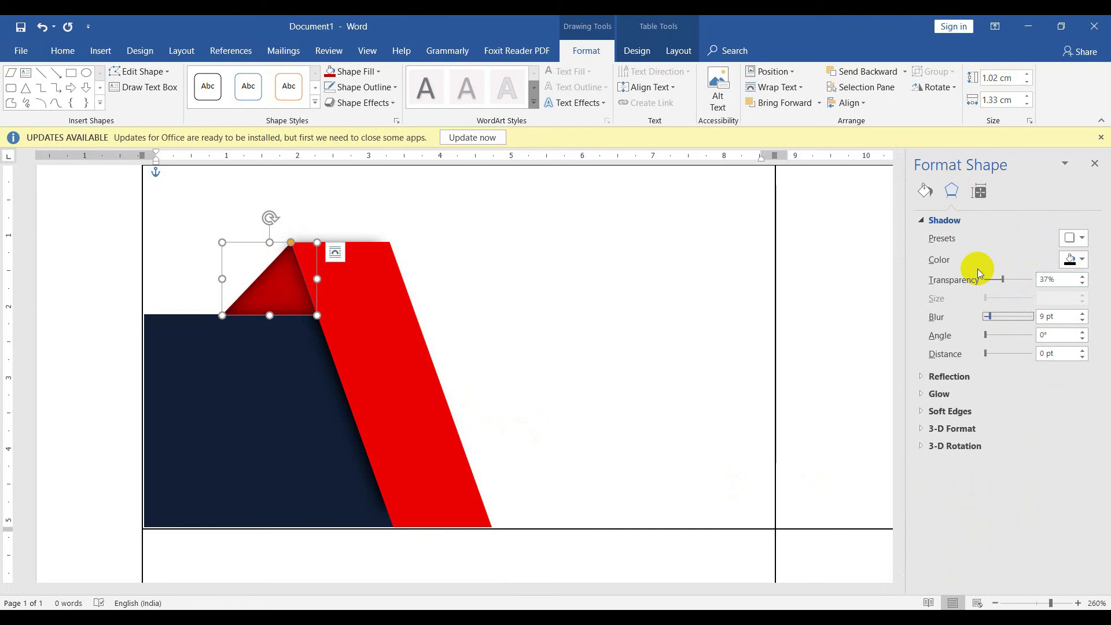
pyautogui.press('Tab')
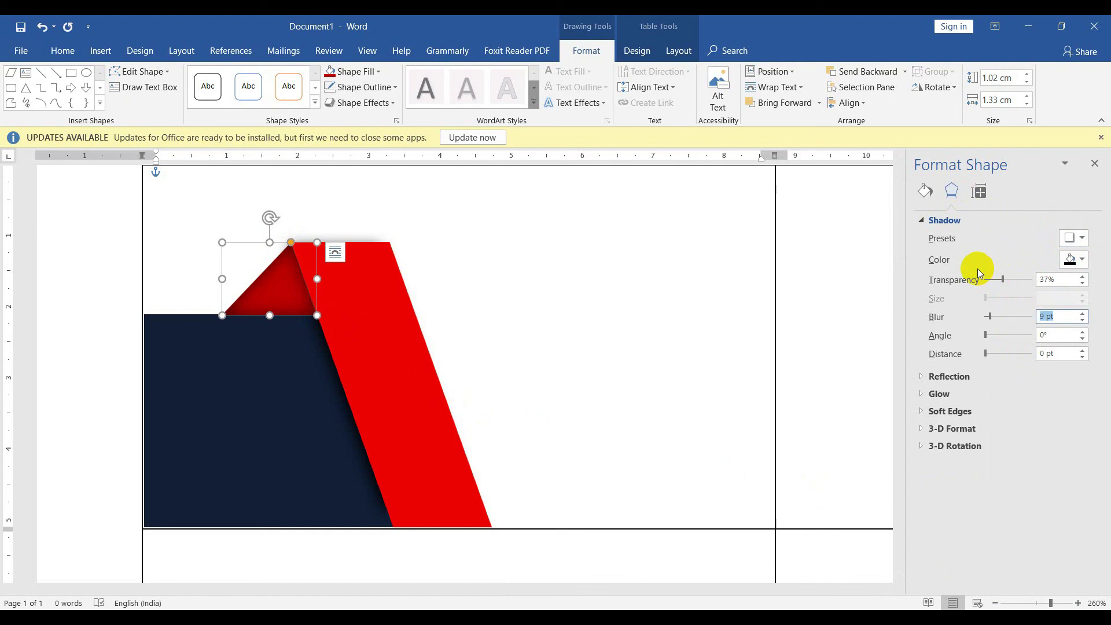
pyautogui.write('8')
pyautogui.press('Tab')
pyautogui.press('Tab')
pyautogui.write('31')
pyautogui.press('Tab')
pyautogui.press('Tab')
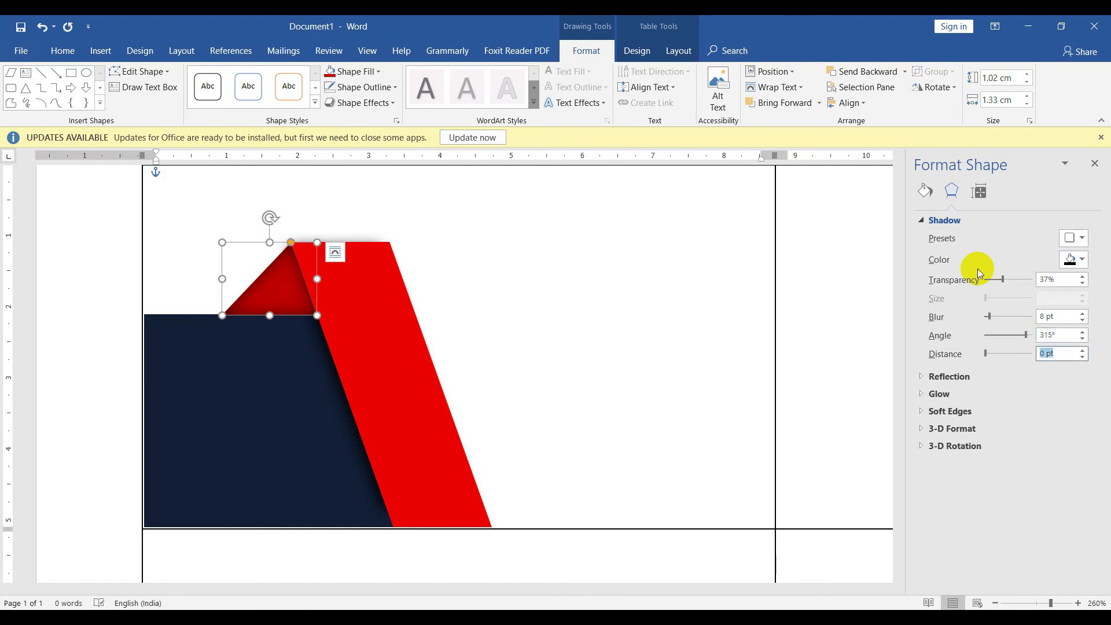
pyautogui.write('5')
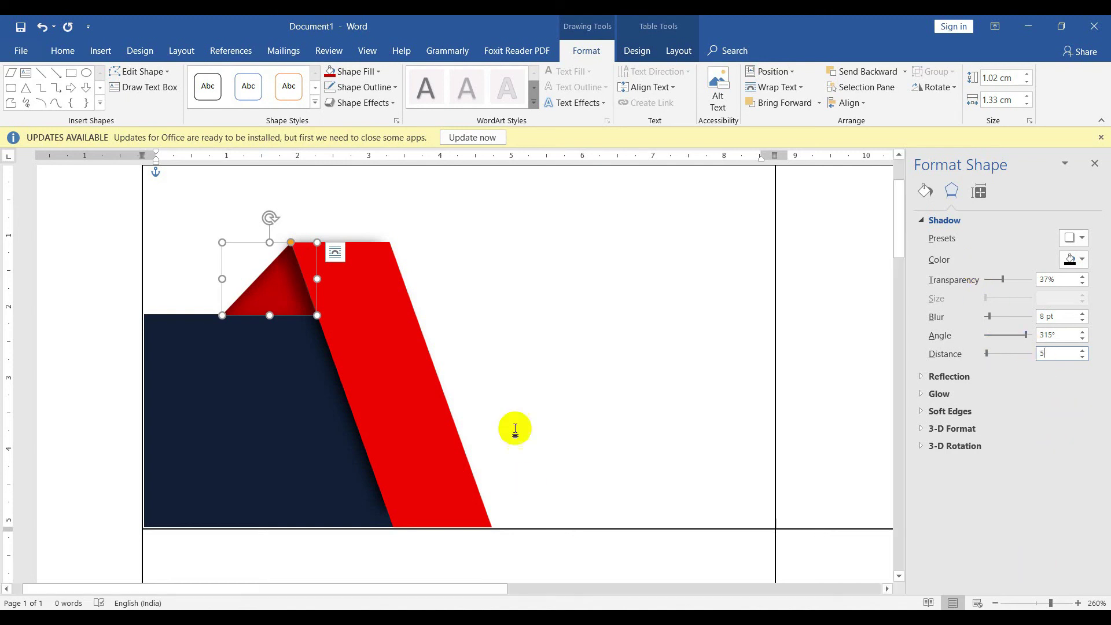
pyautogui.click(533, 450)
pyautogui.click(287, 260)
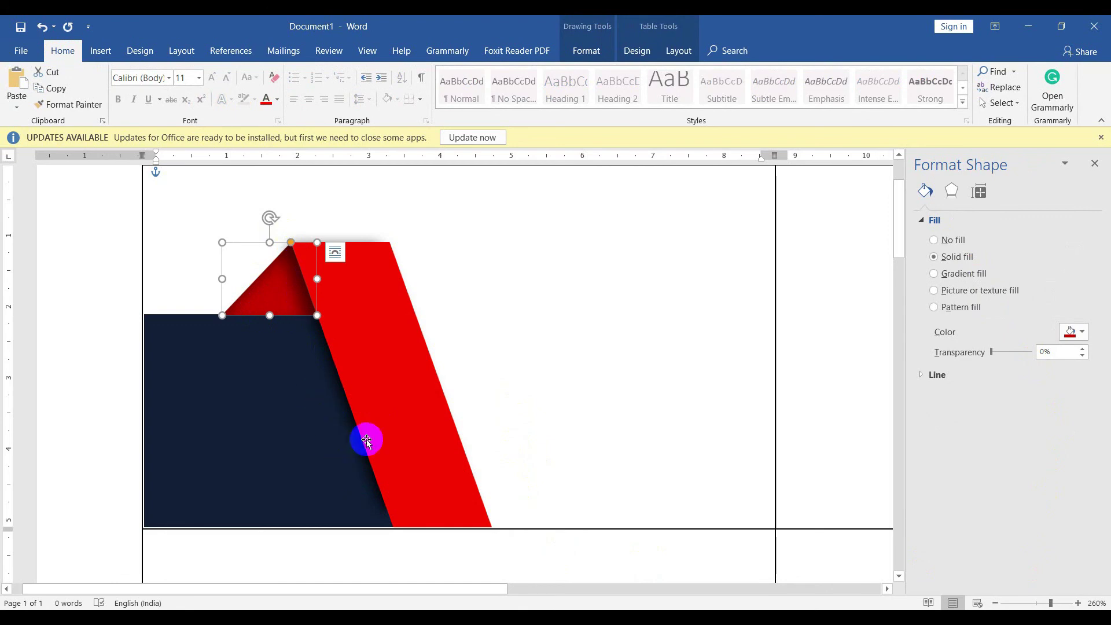
pyautogui.click(611, 364)
pyautogui.scroll(-3, 596, 376)
pyautogui.scroll(-5, 492, 417)
# Select the navy rectangle, red band and dark red triangle together and group them as one logo
pyautogui.scroll(-5, 484, 422)
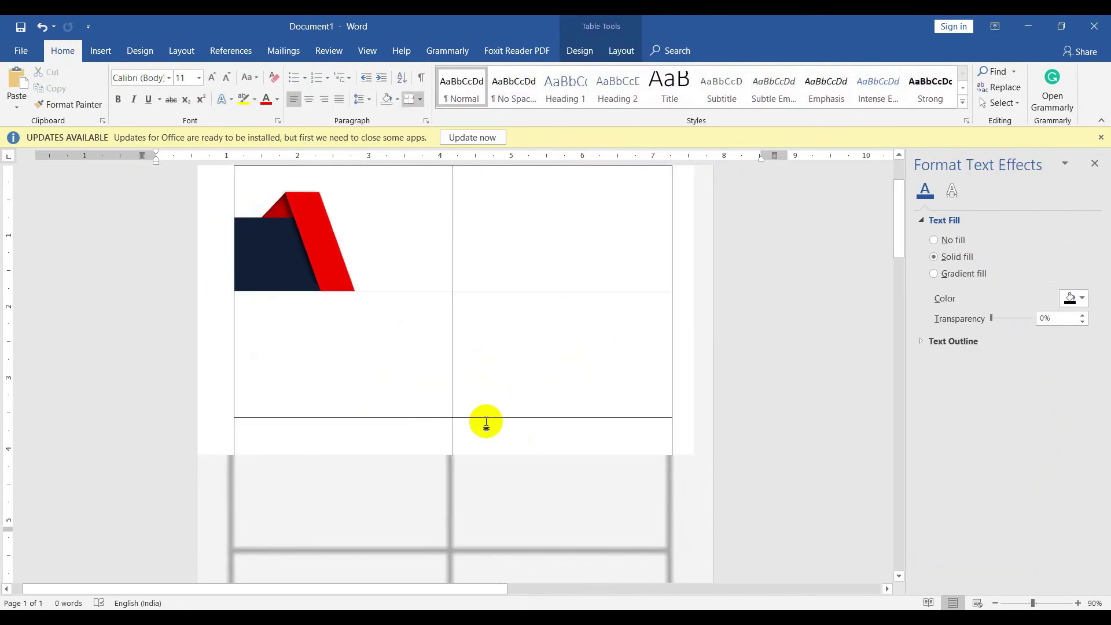
pyautogui.scroll(-4, 468, 396)
pyautogui.scroll(6, 139, 272)
pyautogui.scroll(4, 145, 318)
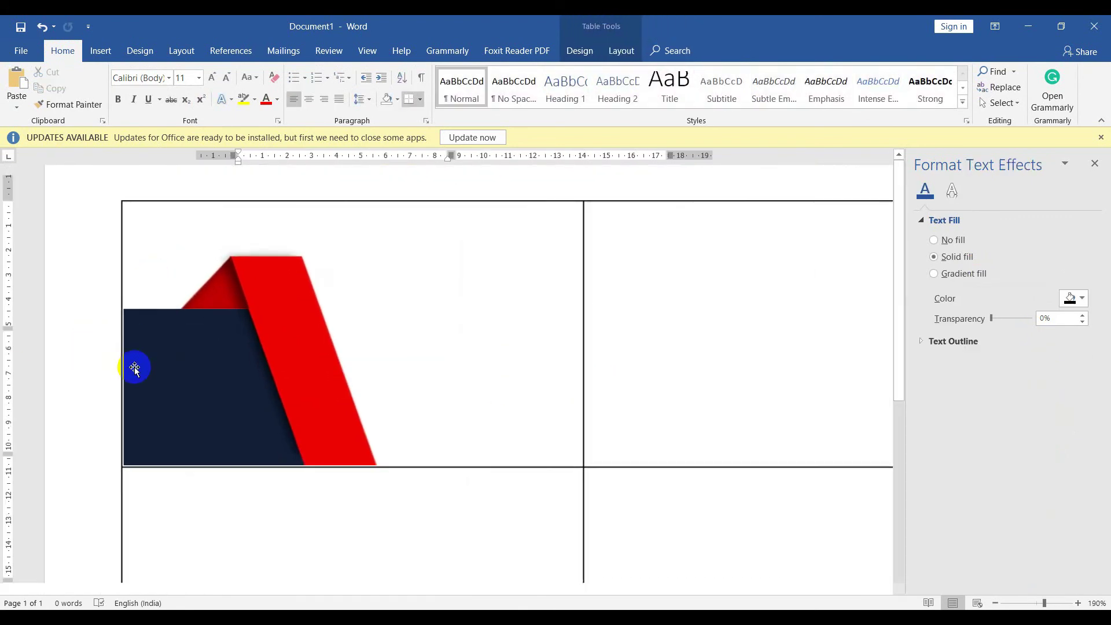
pyautogui.click(159, 384)
pyautogui.keyDown('shift'); pyautogui.click(255, 285); pyautogui.keyUp('shift')
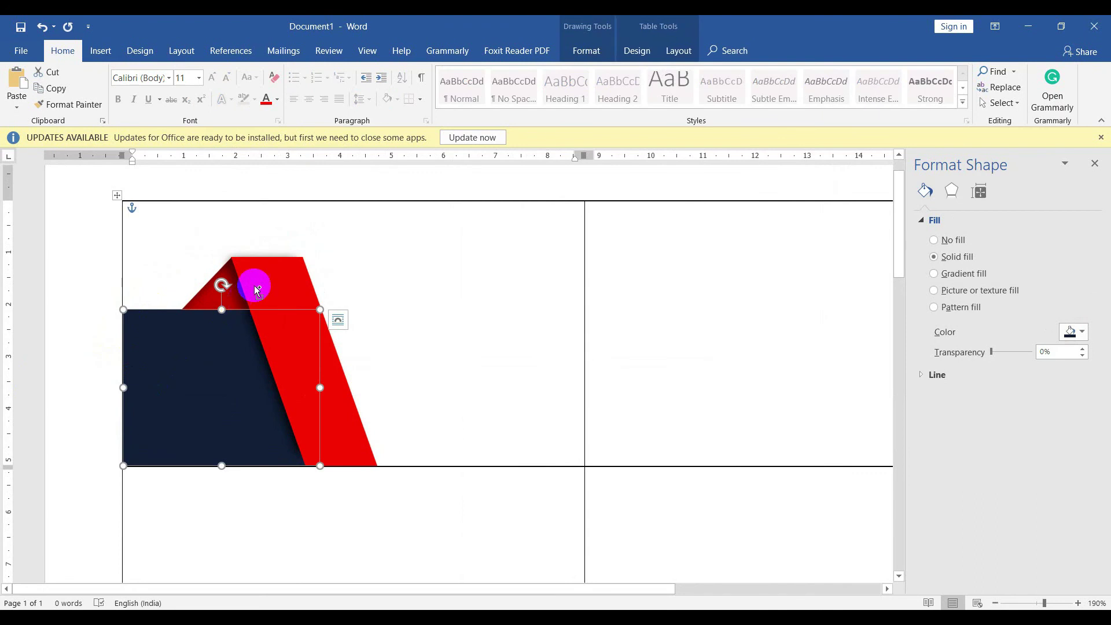
pyautogui.keyDown('shift'); pyautogui.click(214, 294); pyautogui.keyUp('shift')
pyautogui.rightClick(214, 294)
pyautogui.moveTo(248, 376)
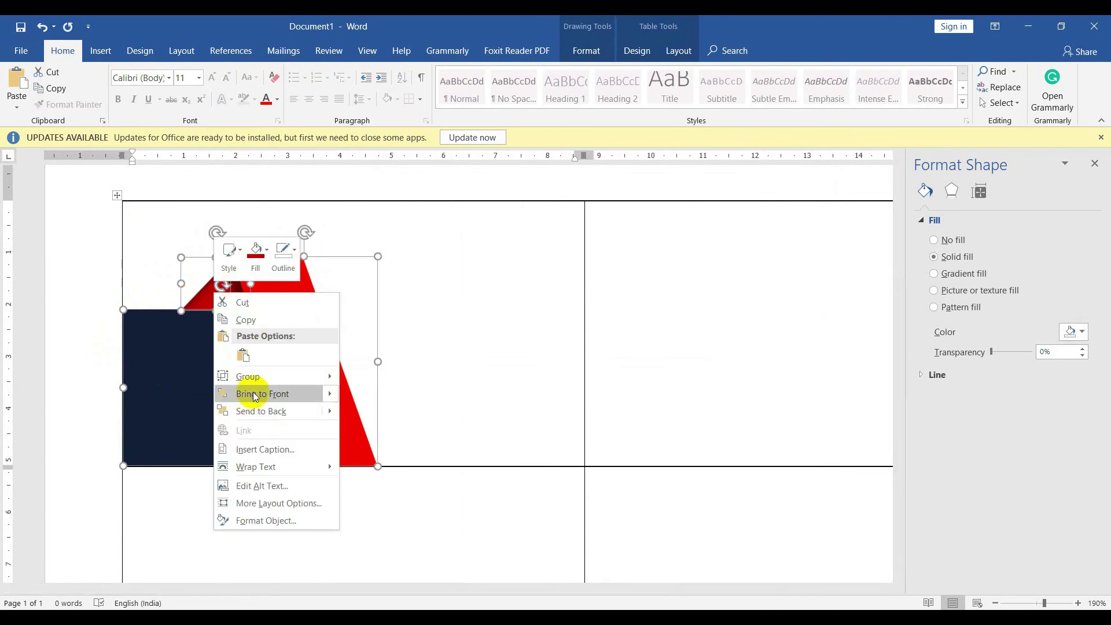
pyautogui.click(356, 378)
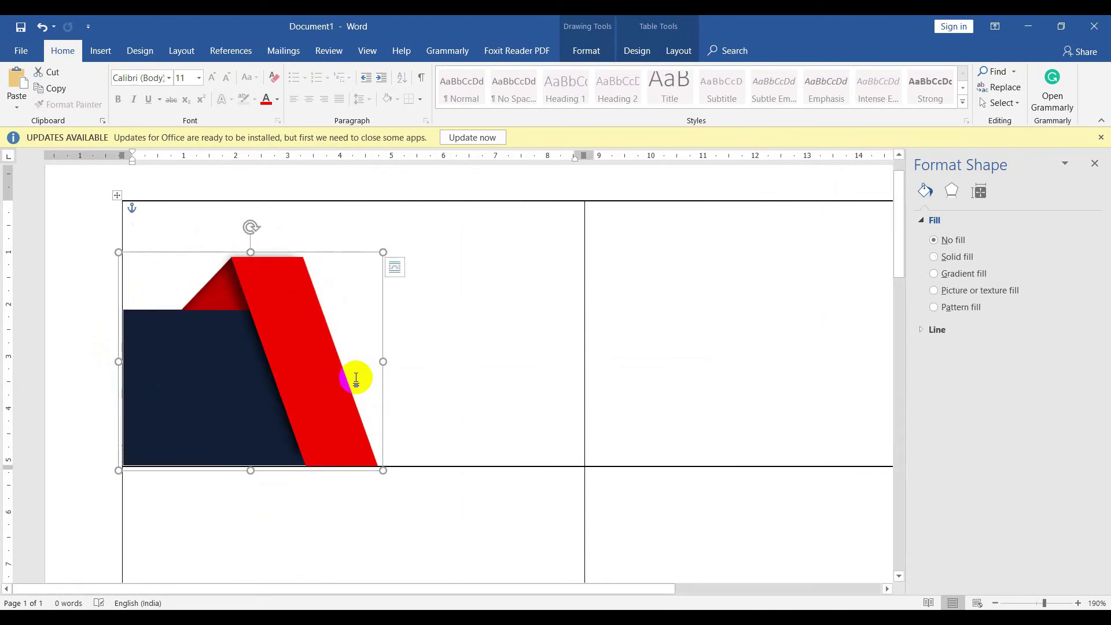
pyautogui.click(442, 367)
pyautogui.scroll(-6, 441, 367)
pyautogui.scroll(-4, 364, 384)
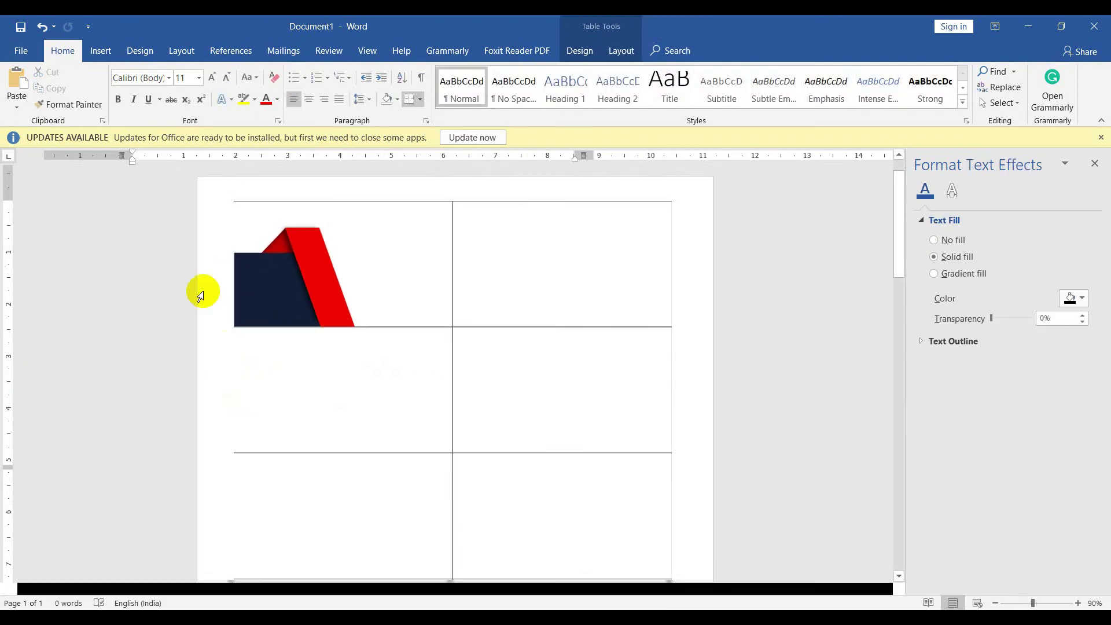
pyautogui.scroll(6, 199, 293)
pyautogui.scroll(4, 185, 236)
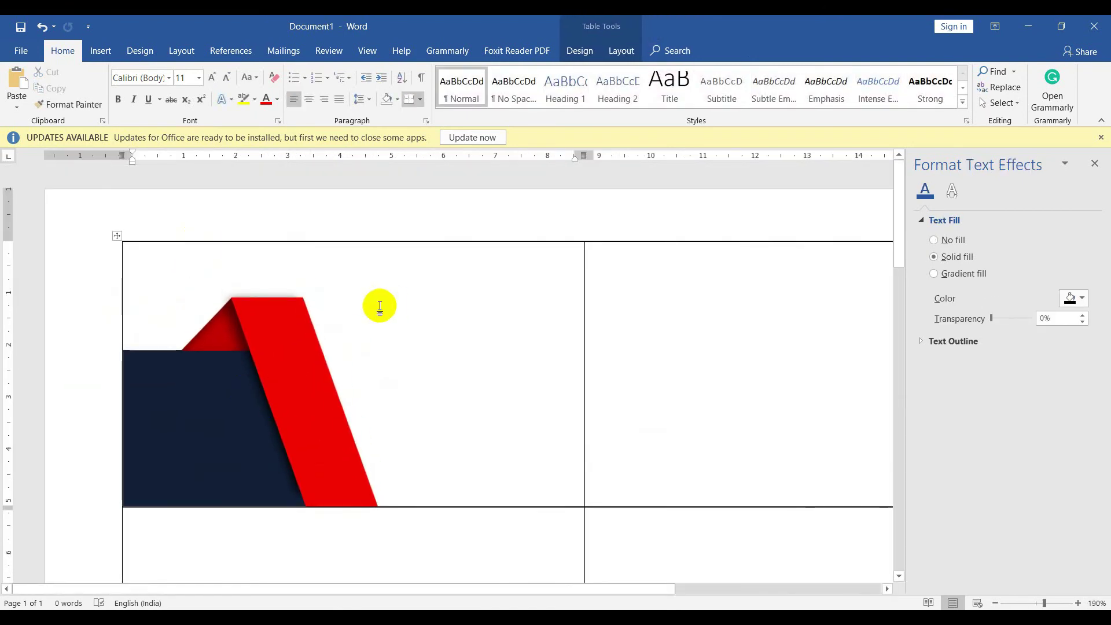
# Draw a text box right of the logo, enter the full name in capitals, and shorten it to 0.87 cm
pyautogui.click(101, 50)
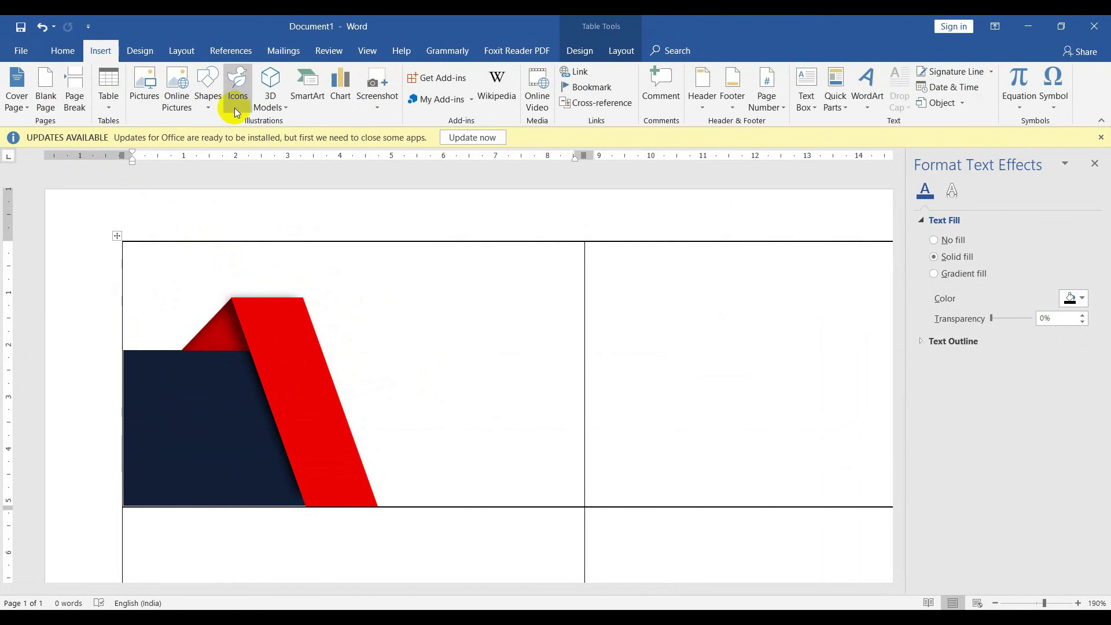
pyautogui.click(206, 105)
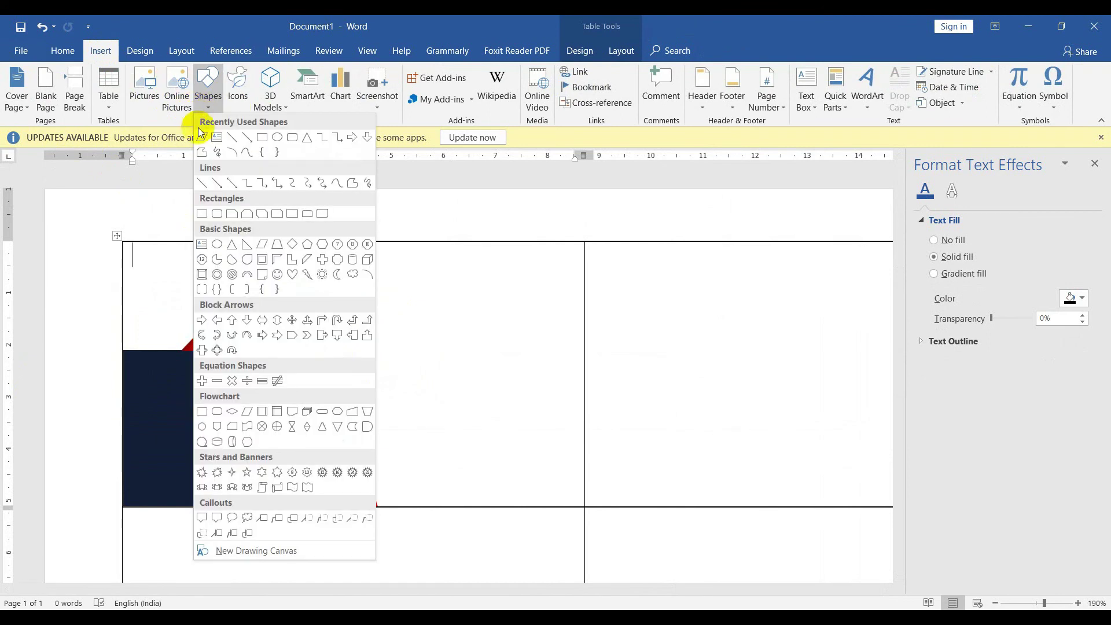
pyautogui.click(217, 137)
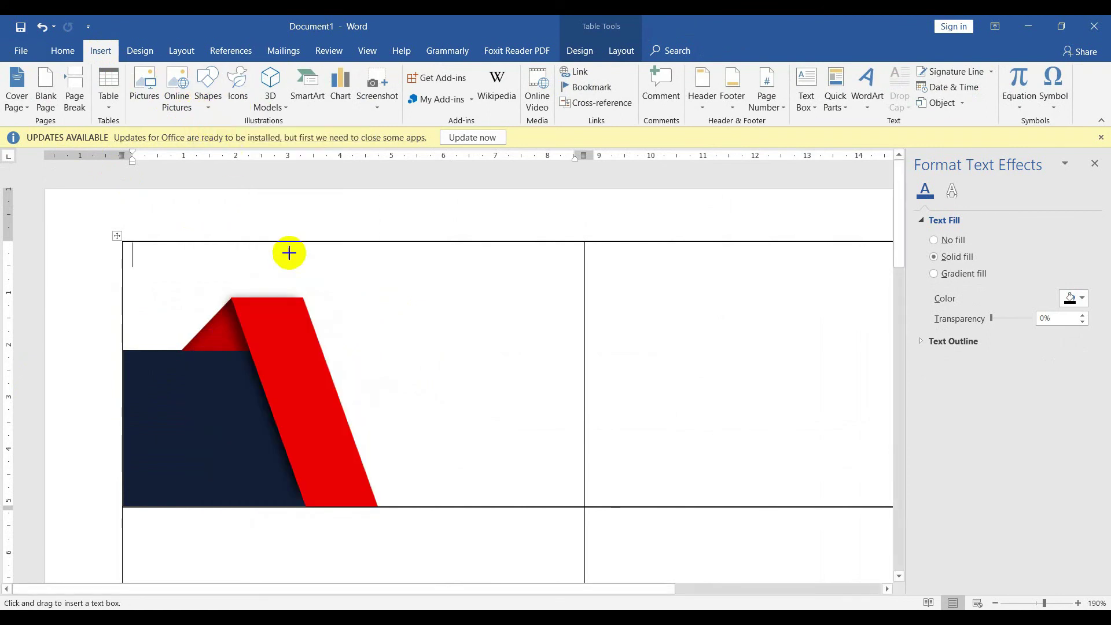
pyautogui.moveTo(334, 261)
pyautogui.mouseDown()
pyautogui.moveTo(523, 356)
pyautogui.moveTo(579, 355)
pyautogui.mouseUp()
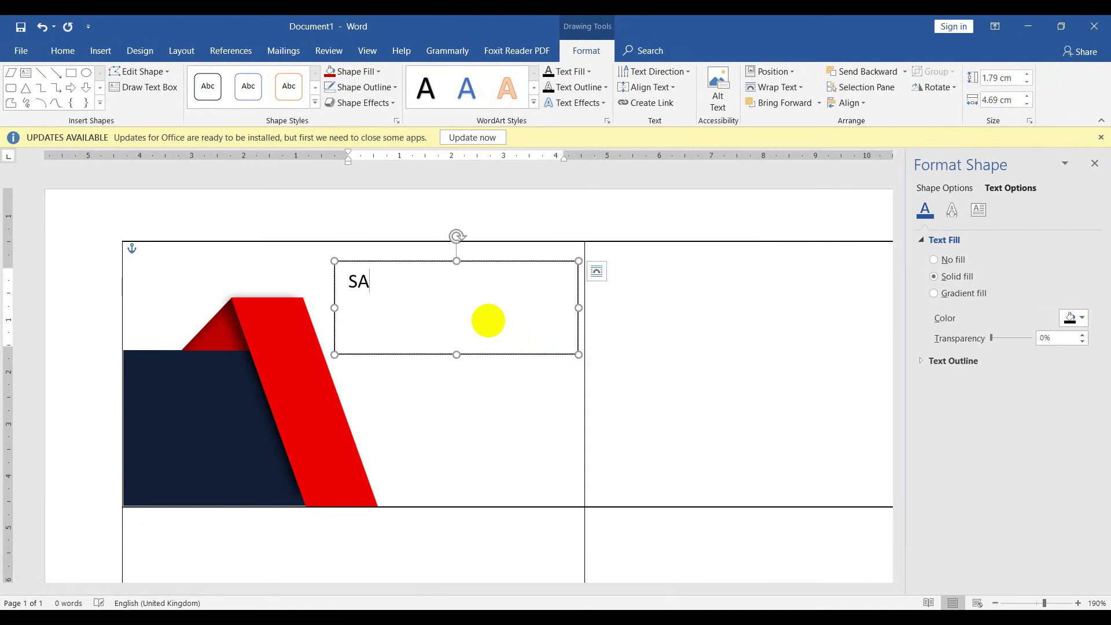
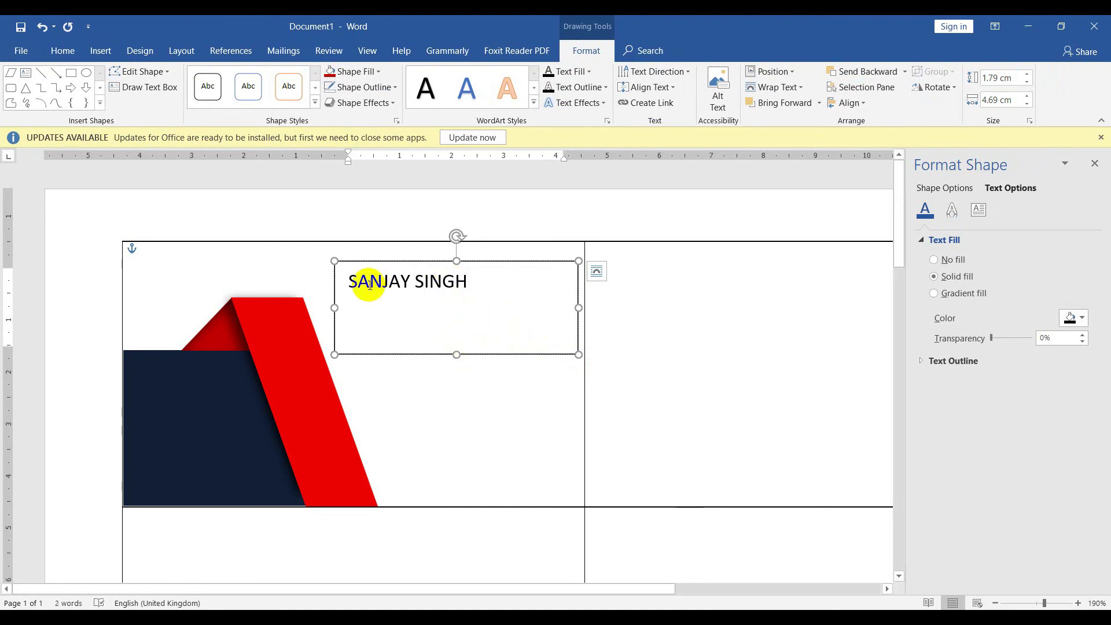
pyautogui.moveTo(456, 355)
pyautogui.mouseDown()
pyautogui.moveTo(457, 305)
pyautogui.moveTo(348, 282)
pyautogui.mouseUp()
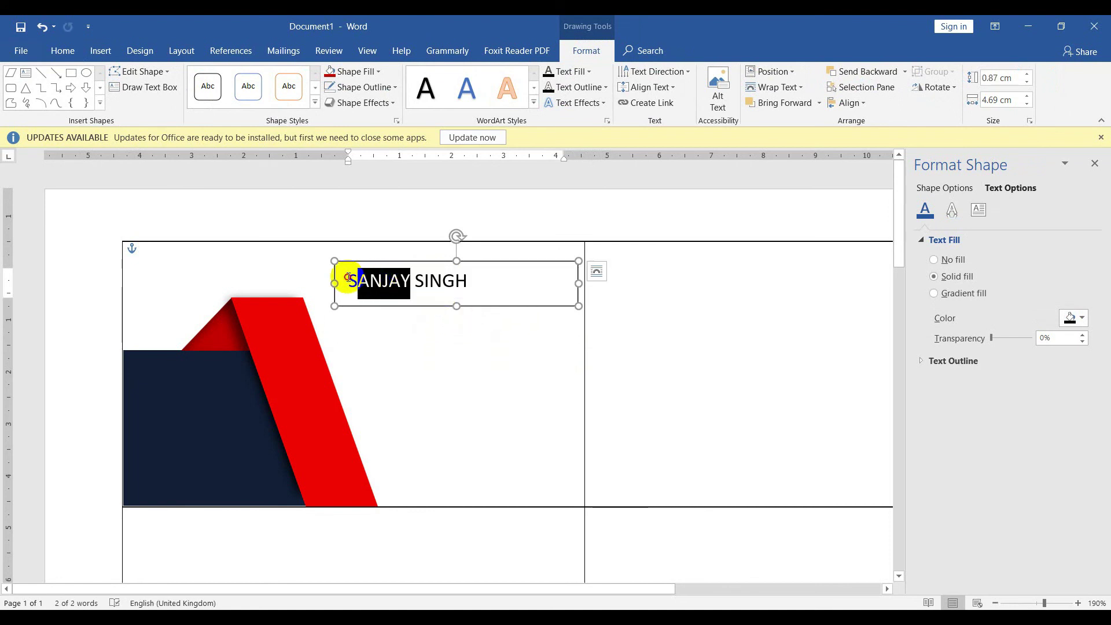
# Make the first name bold Arial 14 pt
pyautogui.click(62, 49)
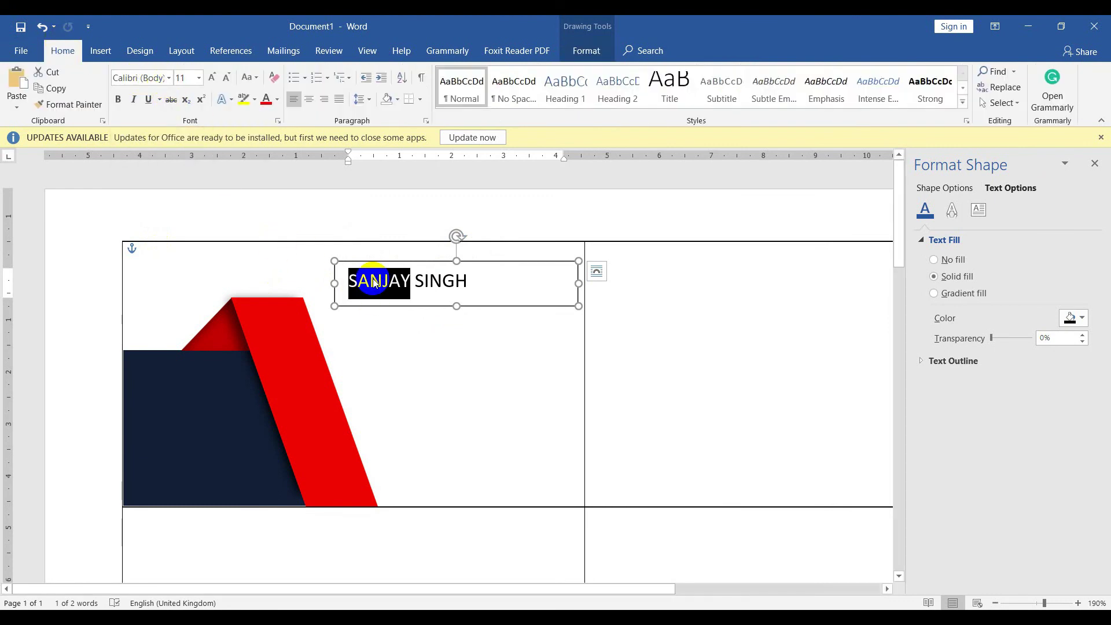
pyautogui.click(133, 78)
pyautogui.write('Arial')
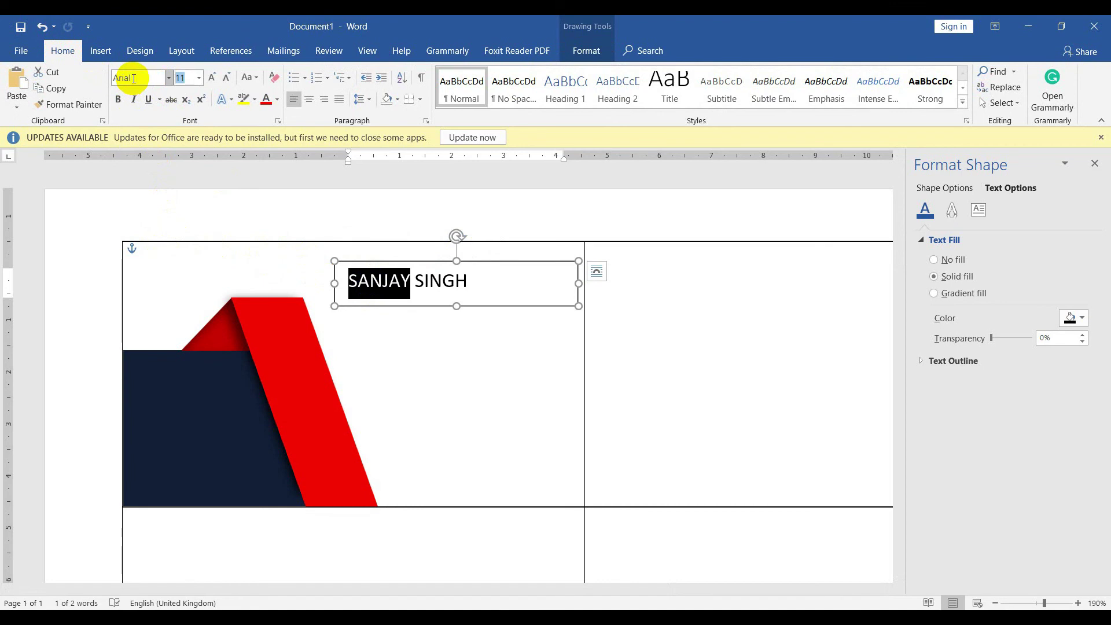
pyautogui.click(199, 78)
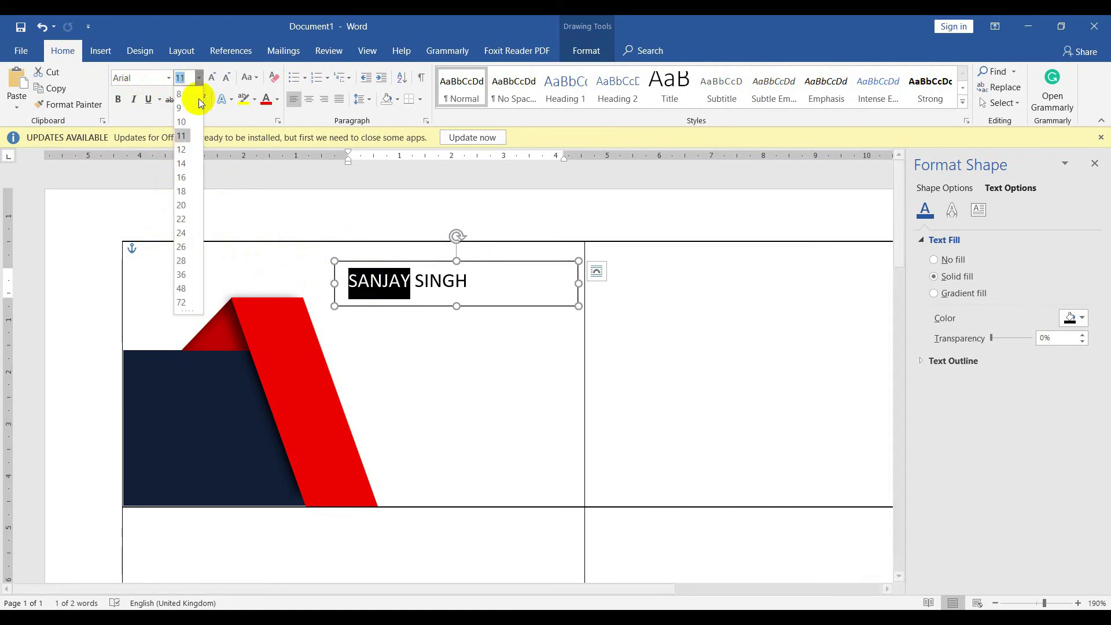
pyautogui.click(181, 163)
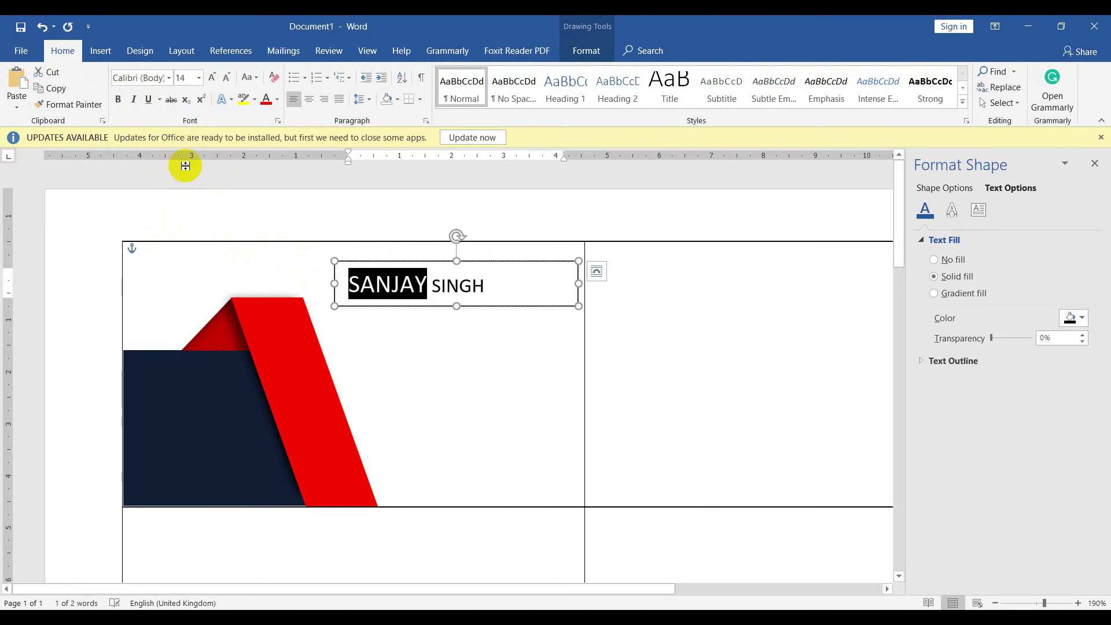
pyautogui.click(118, 101)
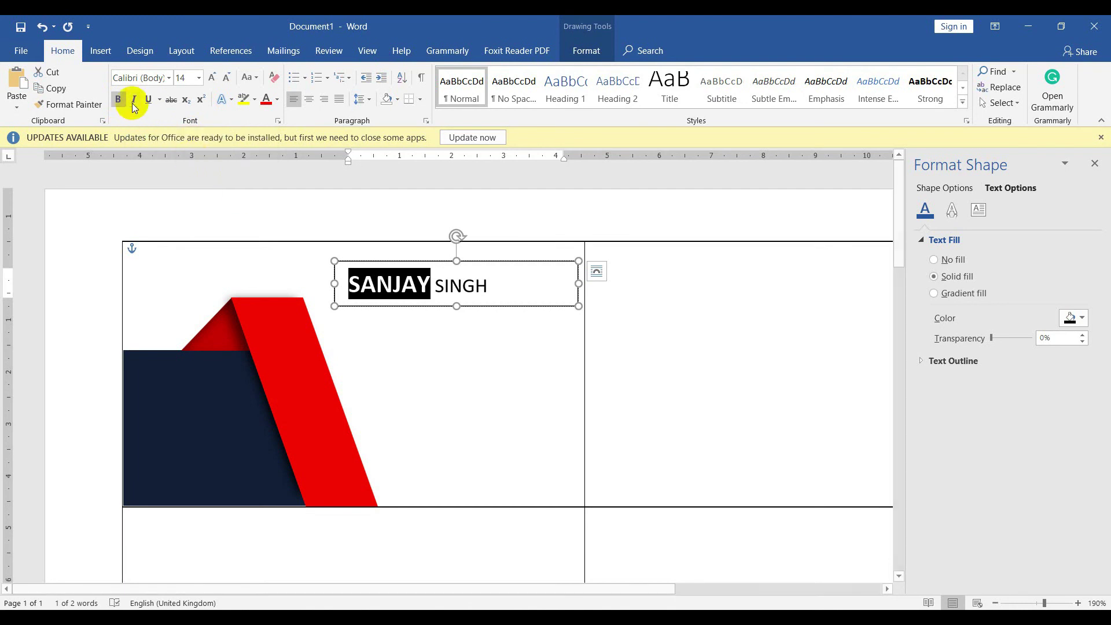
pyautogui.click(168, 78)
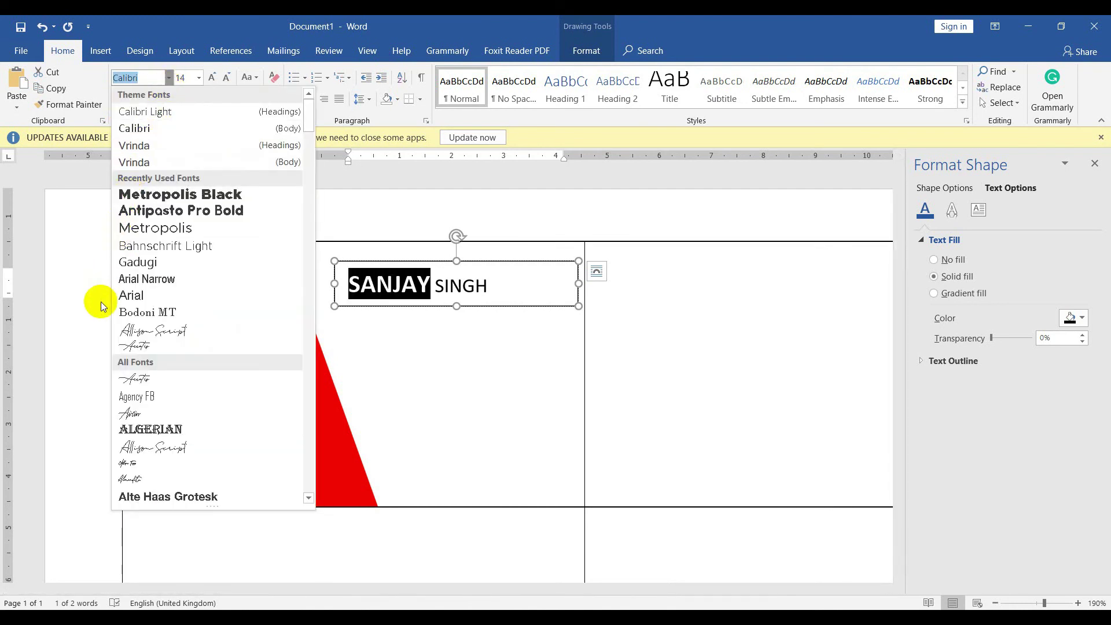
pyautogui.click(118, 296)
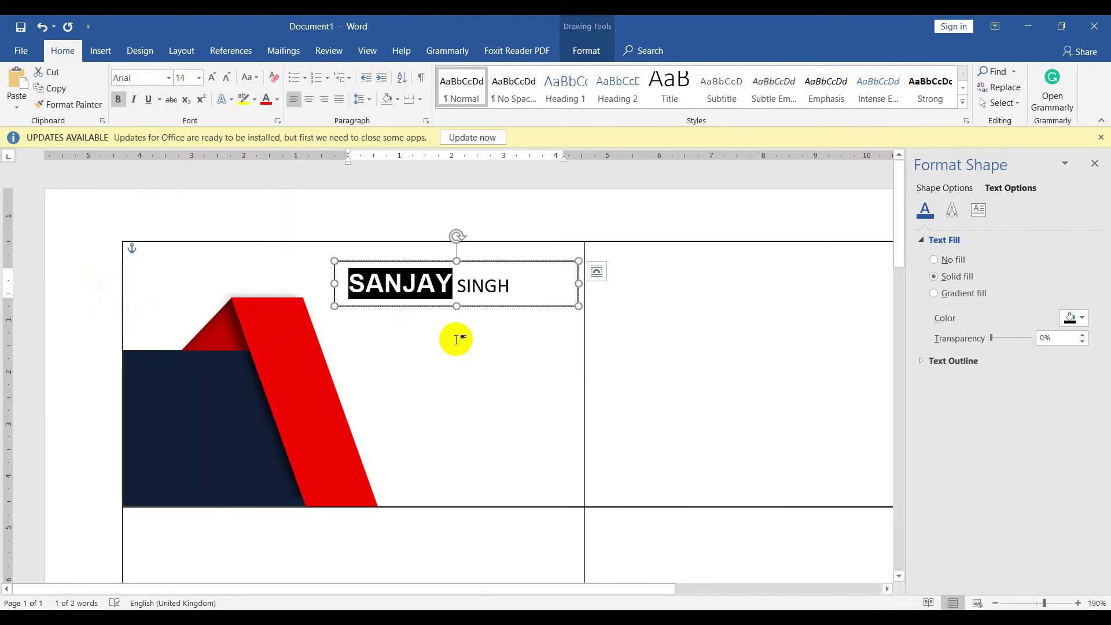
# Set the surname in Bahnschrift Light 14 pt
pyautogui.click(515, 292)
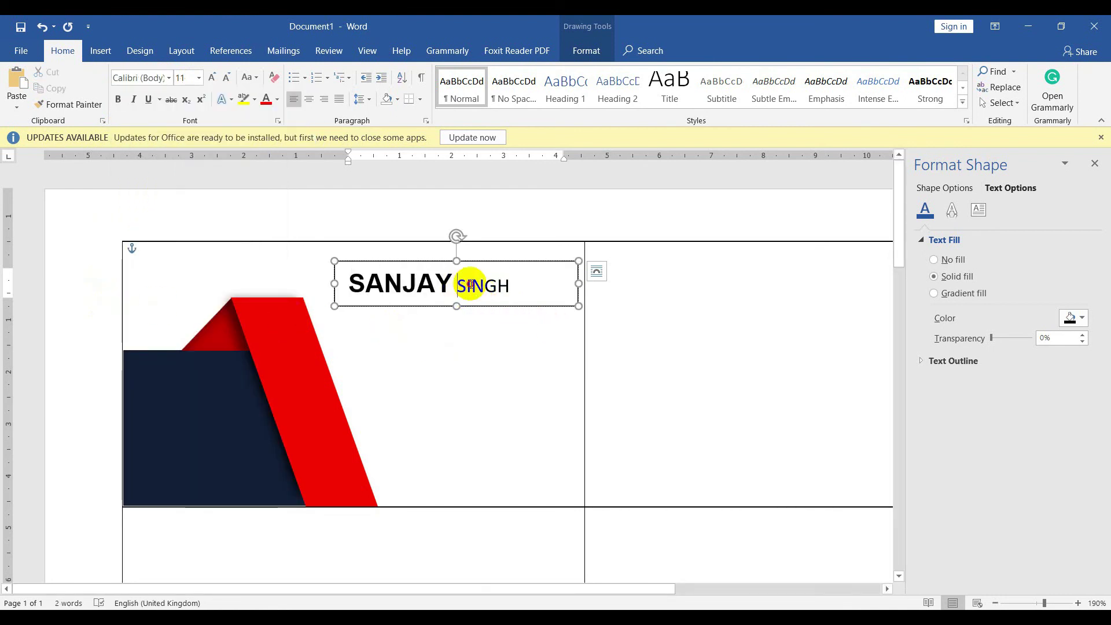
pyautogui.moveTo(460, 287); pyautogui.dragTo(508, 280)
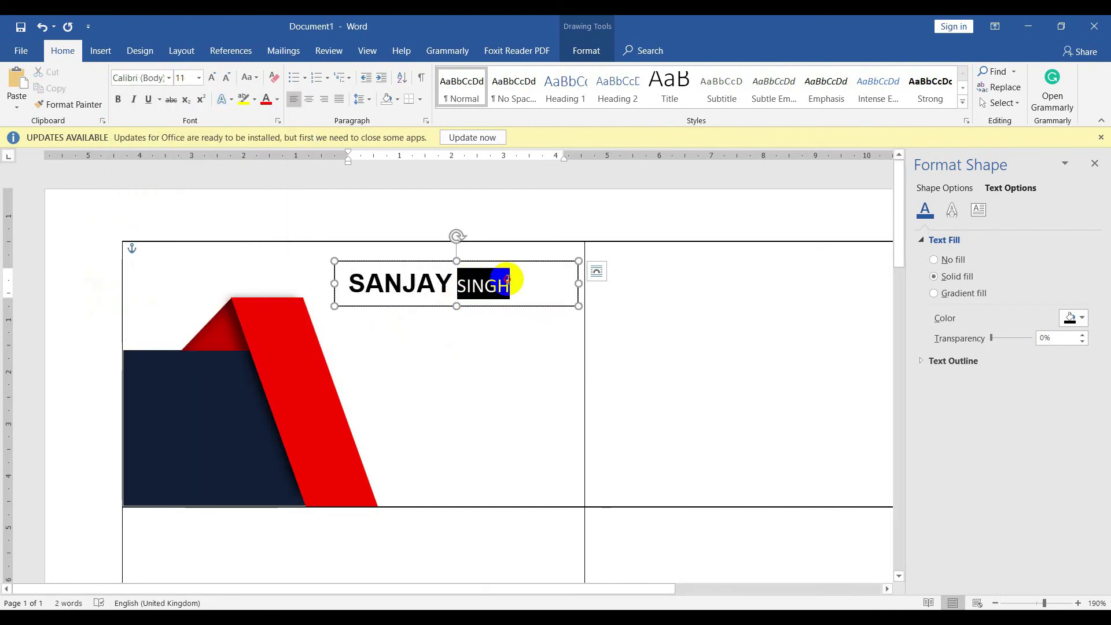
pyautogui.click(167, 77)
pyautogui.scroll(-6, 141, 216)
pyautogui.scroll(-2, 154, 362)
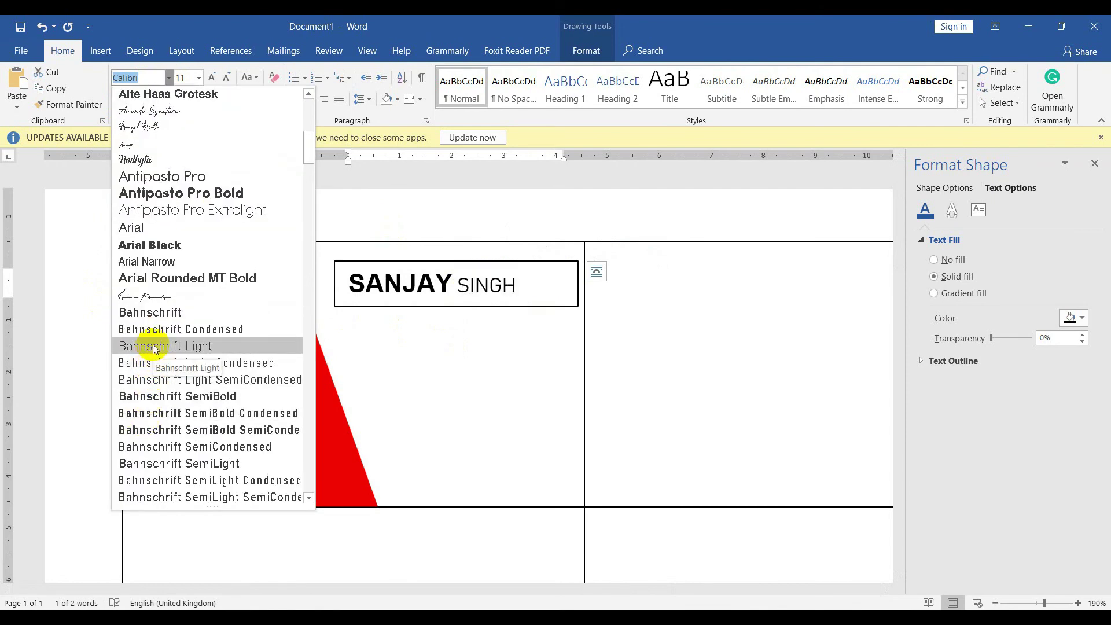
pyautogui.click(152, 345)
pyautogui.click(200, 81)
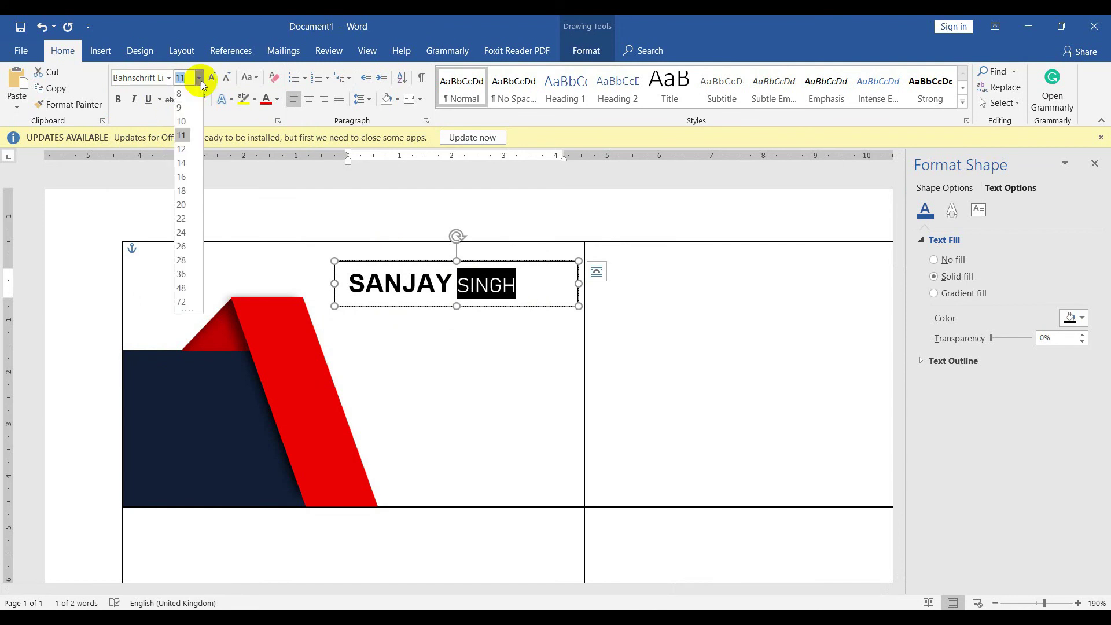
pyautogui.click(185, 164)
# Reposition the name text box at the top of the left cell
pyautogui.click(426, 304)
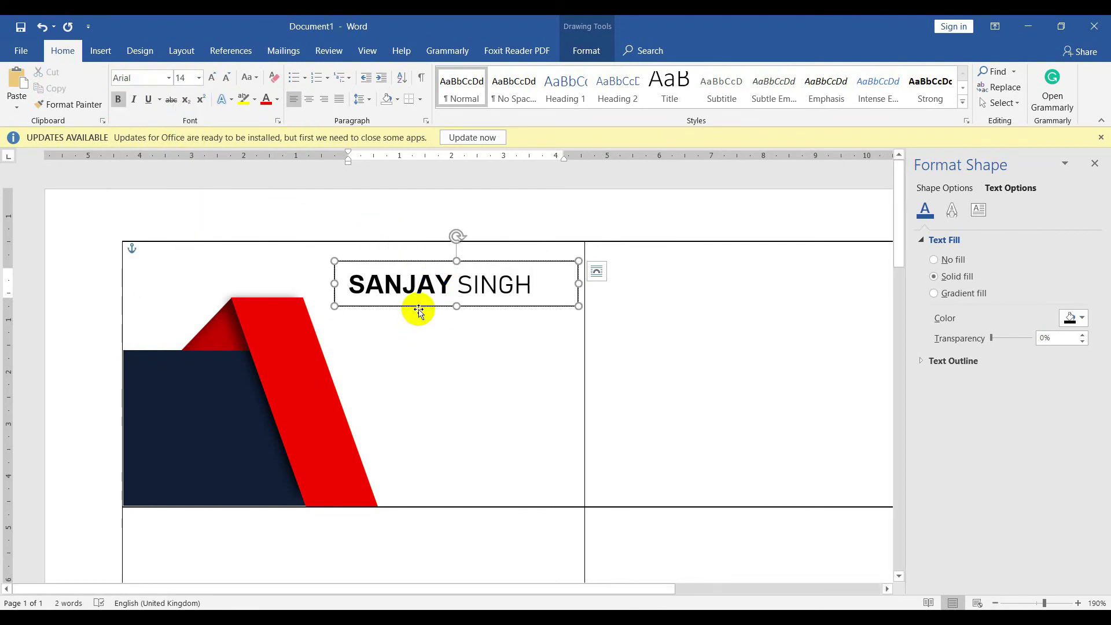
pyautogui.moveTo(423, 306); pyautogui.dragTo(443, 311)
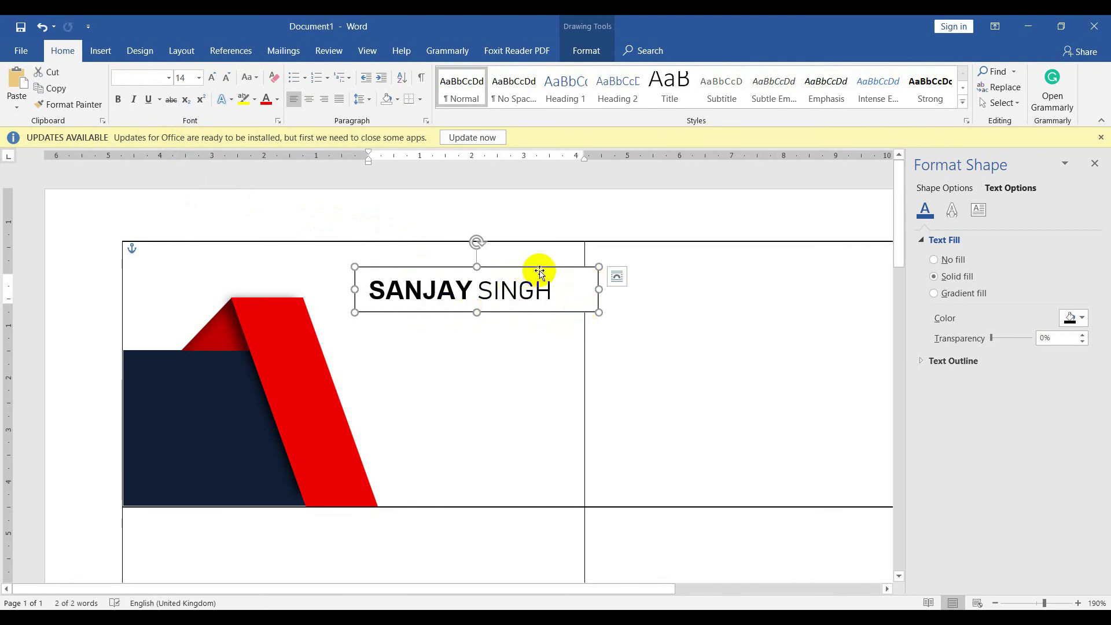
pyautogui.moveTo(559, 311); pyautogui.dragTo(544, 298)
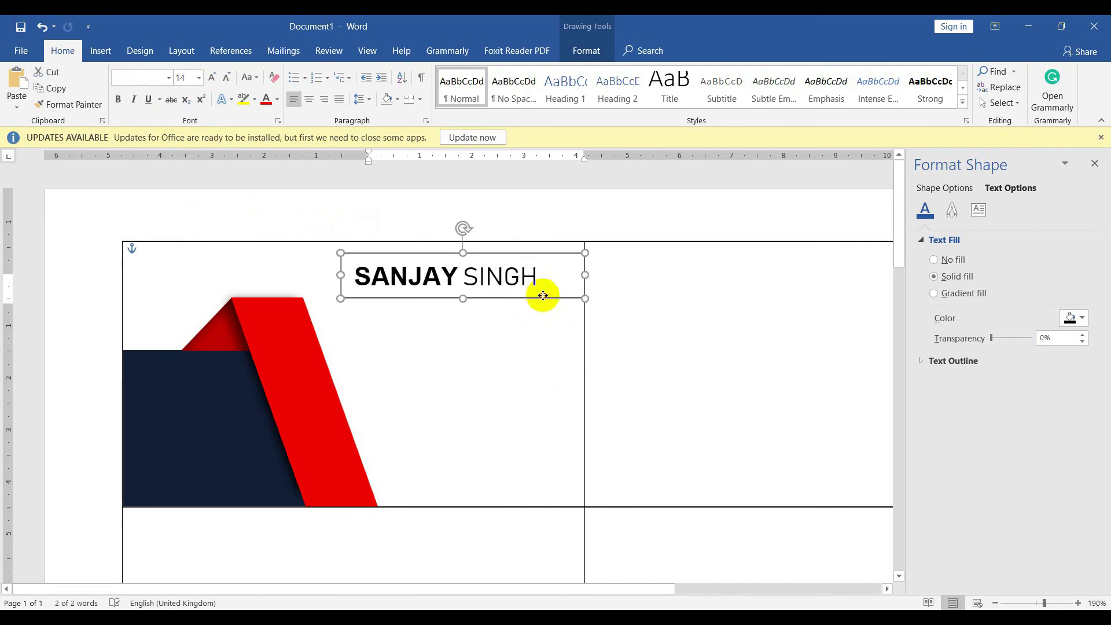
# Give the name text box No Fill and No Outline
pyautogui.click(583, 52)
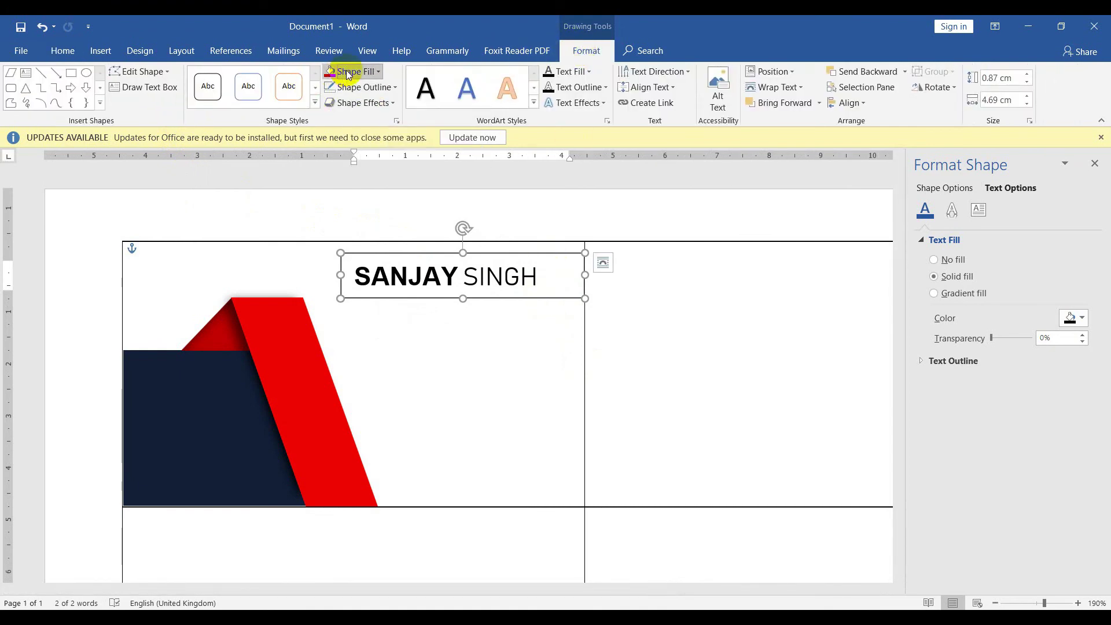
pyautogui.click(379, 71)
pyautogui.click(356, 226)
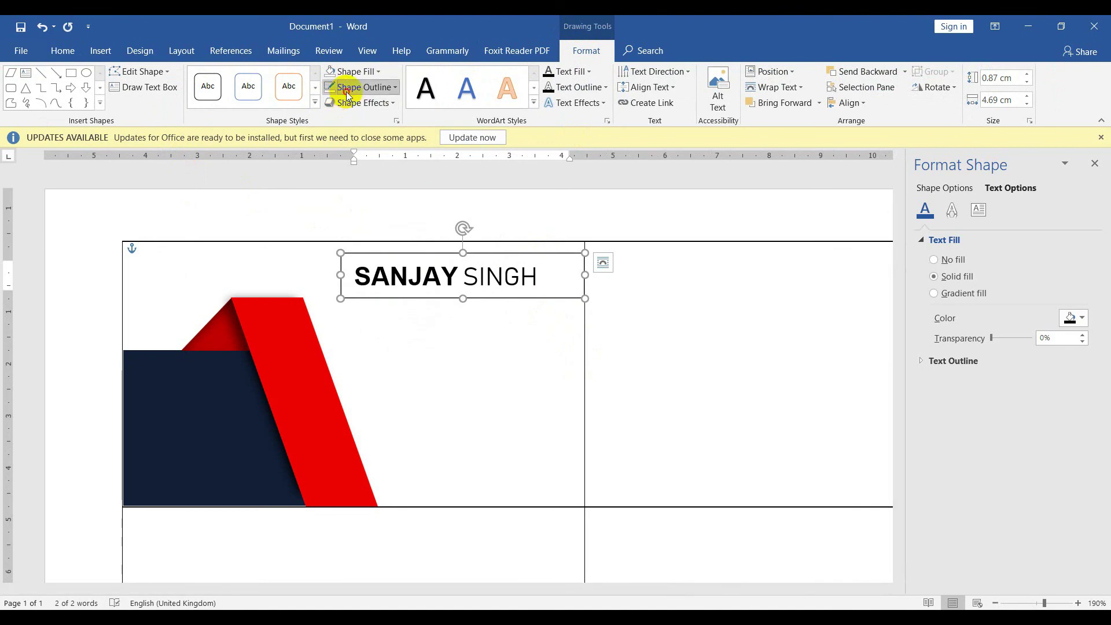
pyautogui.click(363, 86)
pyautogui.click(341, 235)
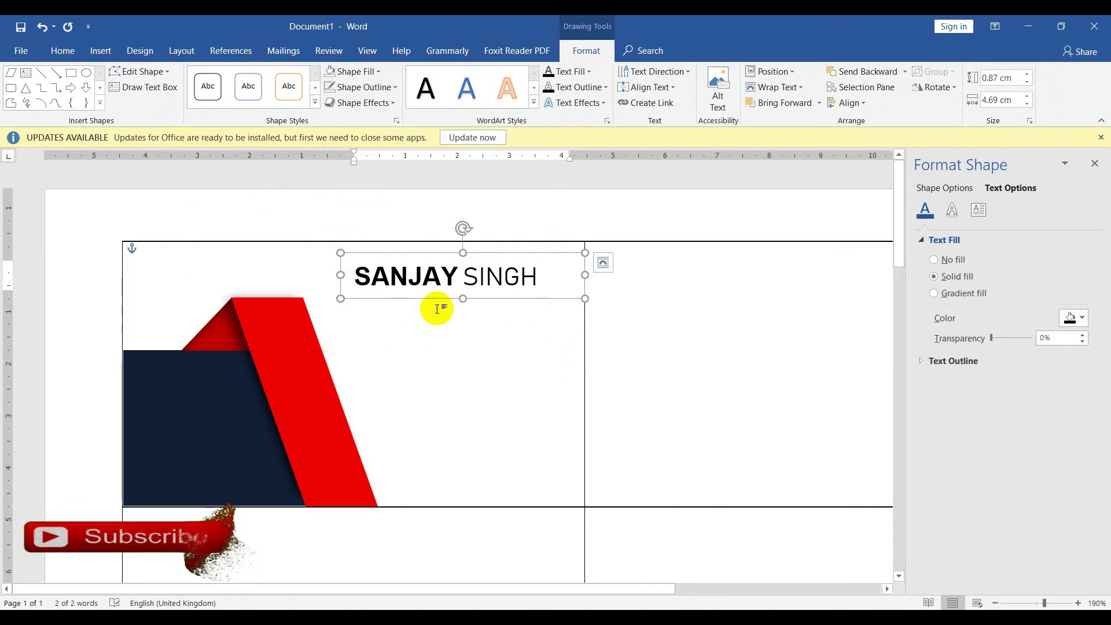
# Move the name box beside the red stripe, narrow it to 4.12 cm, and Ctrl-drag a copy below
pyautogui.moveTo(441, 298); pyautogui.dragTo(449, 325)
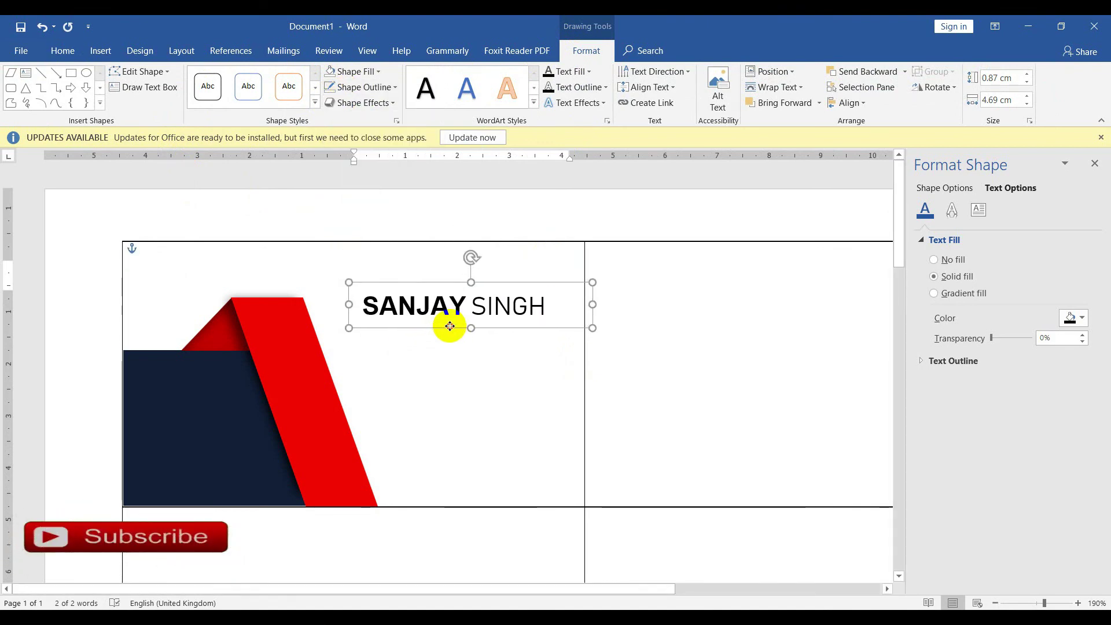
pyautogui.moveTo(449, 326); pyautogui.dragTo(496, 333)
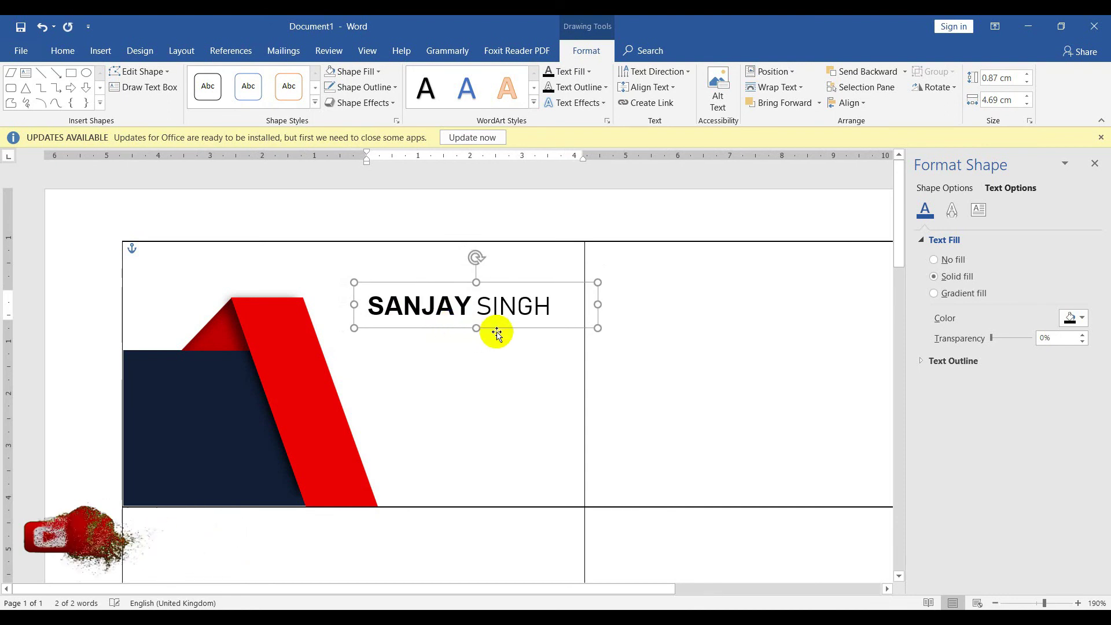
pyautogui.moveTo(598, 304); pyautogui.dragTo(569, 304)
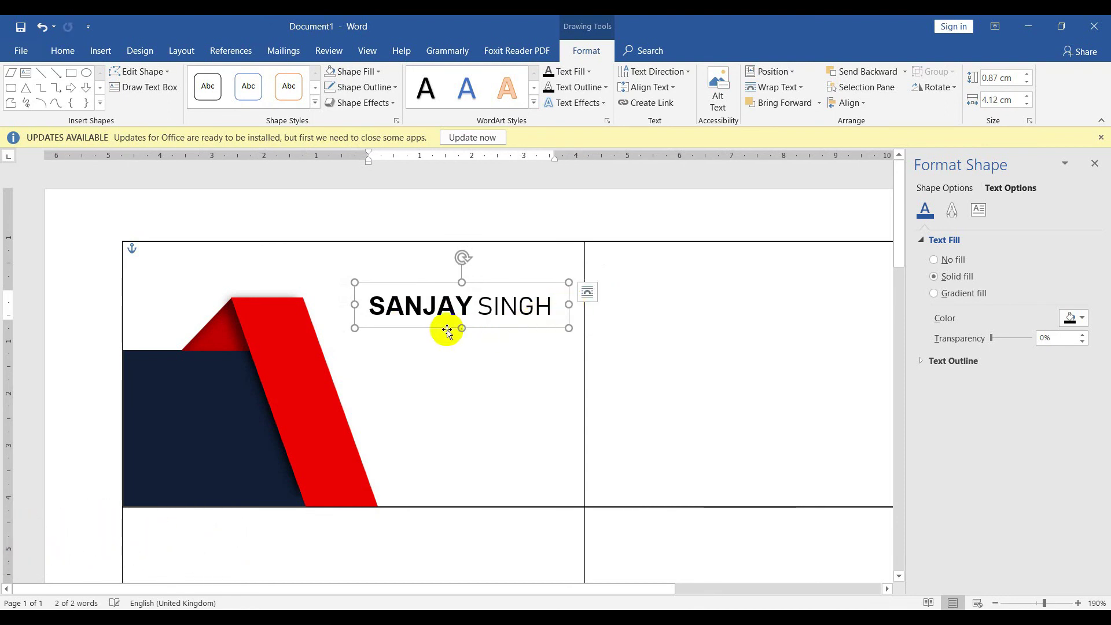
pyautogui.moveTo(433, 328); pyautogui.dragTo(432, 346)
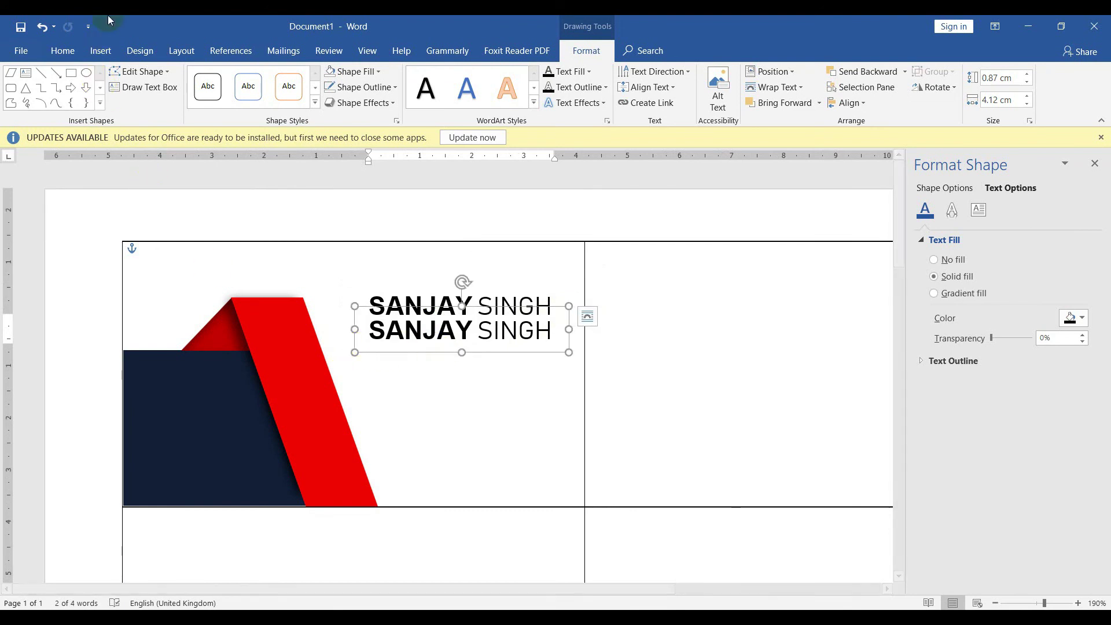
# Replace the copied name line with the word 'Designation'
pyautogui.moveTo(407, 332); pyautogui.dragTo(419, 337)
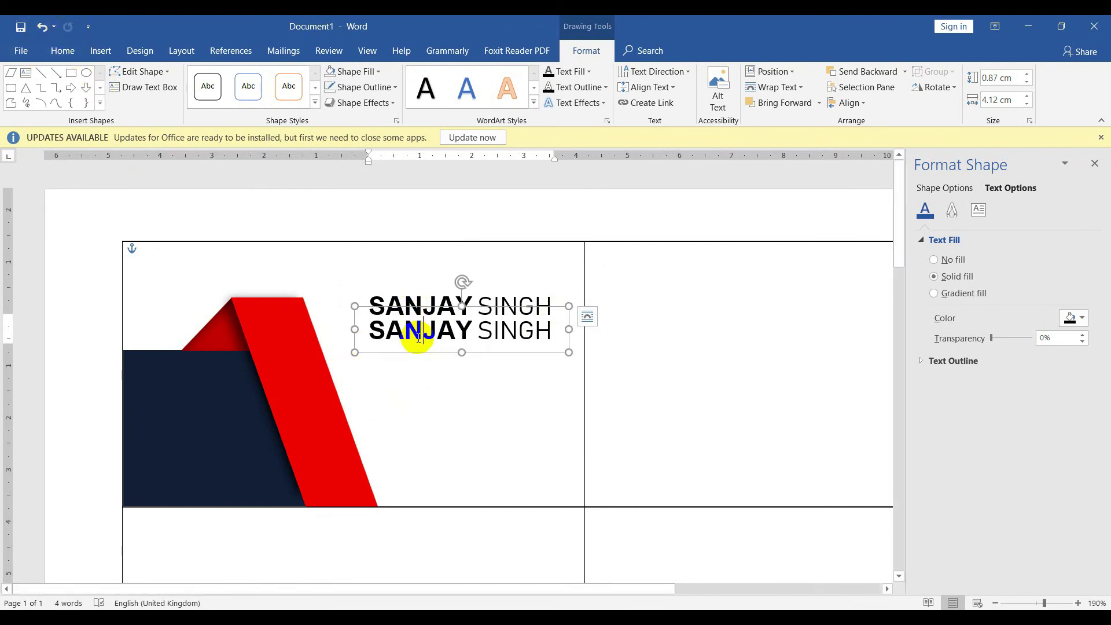
pyautogui.tripleClick(418, 339)
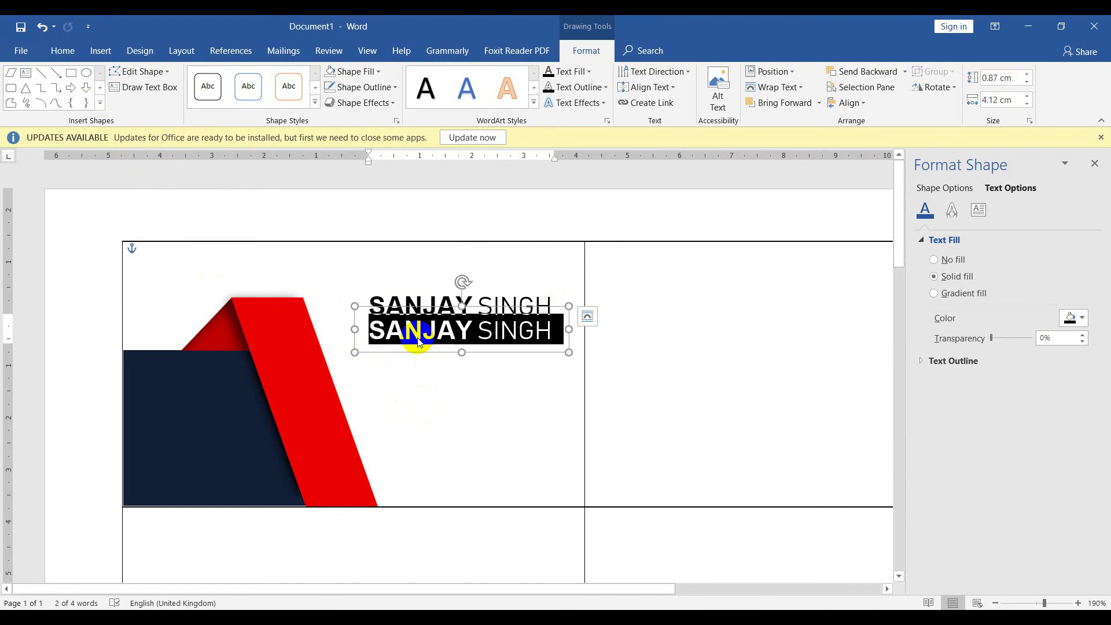
pyautogui.write('Designation')
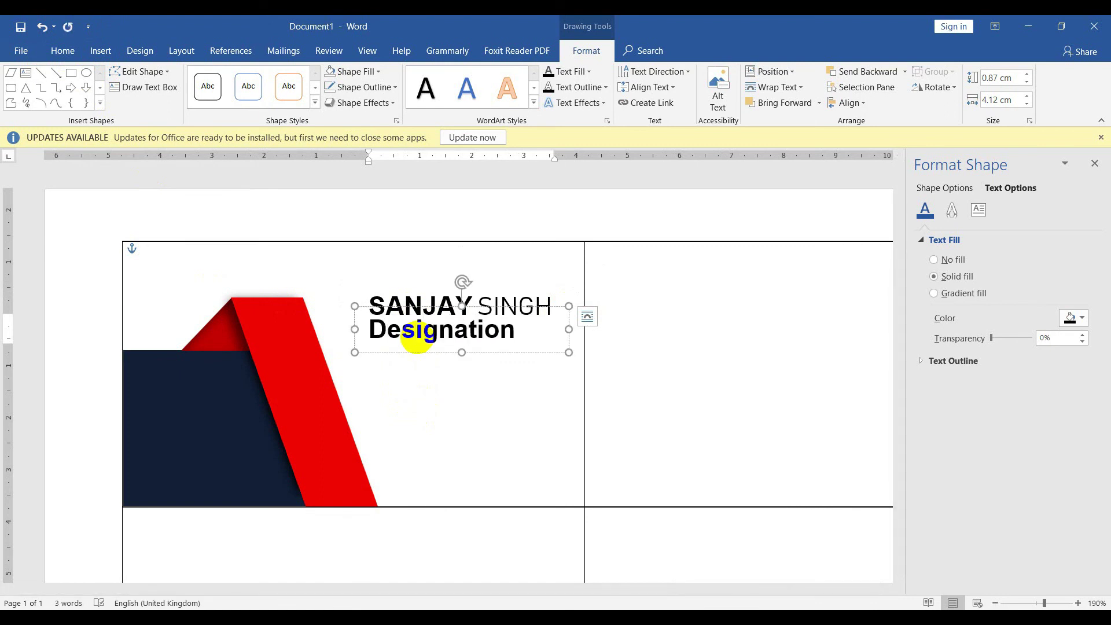
pyautogui.doubleClick(417, 336)
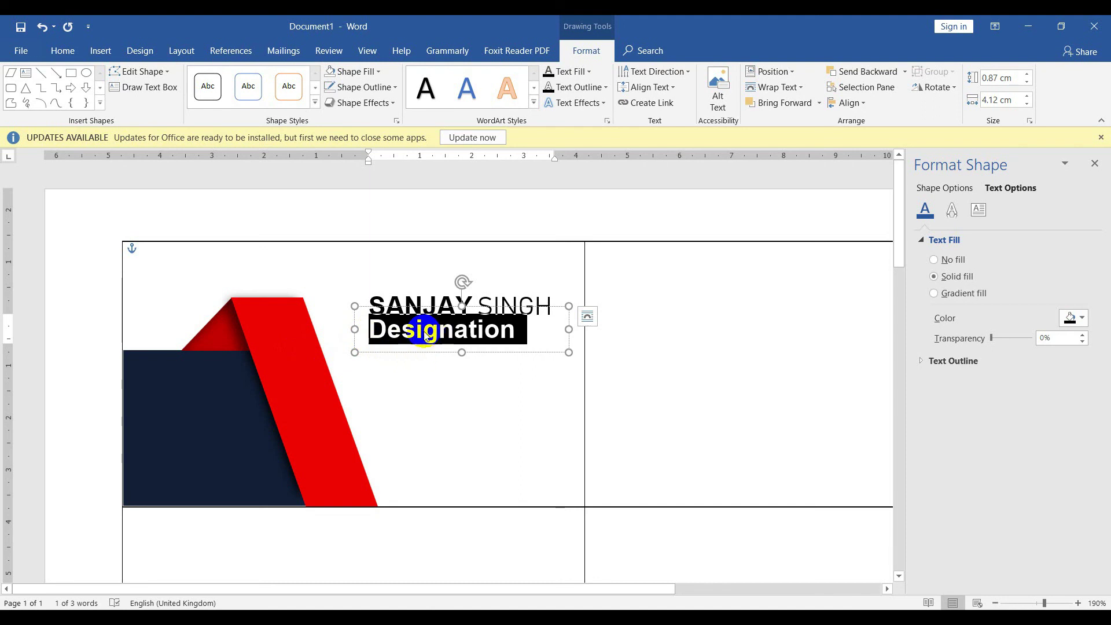
# Set Designation to Calibri (Body), size 8
pyautogui.click(62, 50)
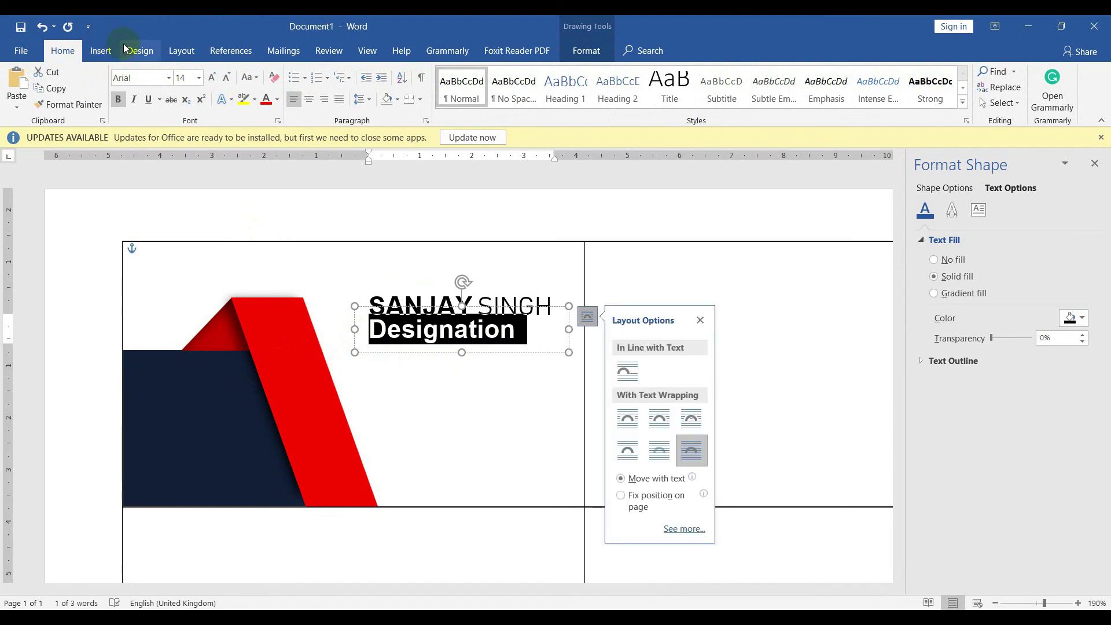
pyautogui.click(169, 78)
pyautogui.click(151, 130)
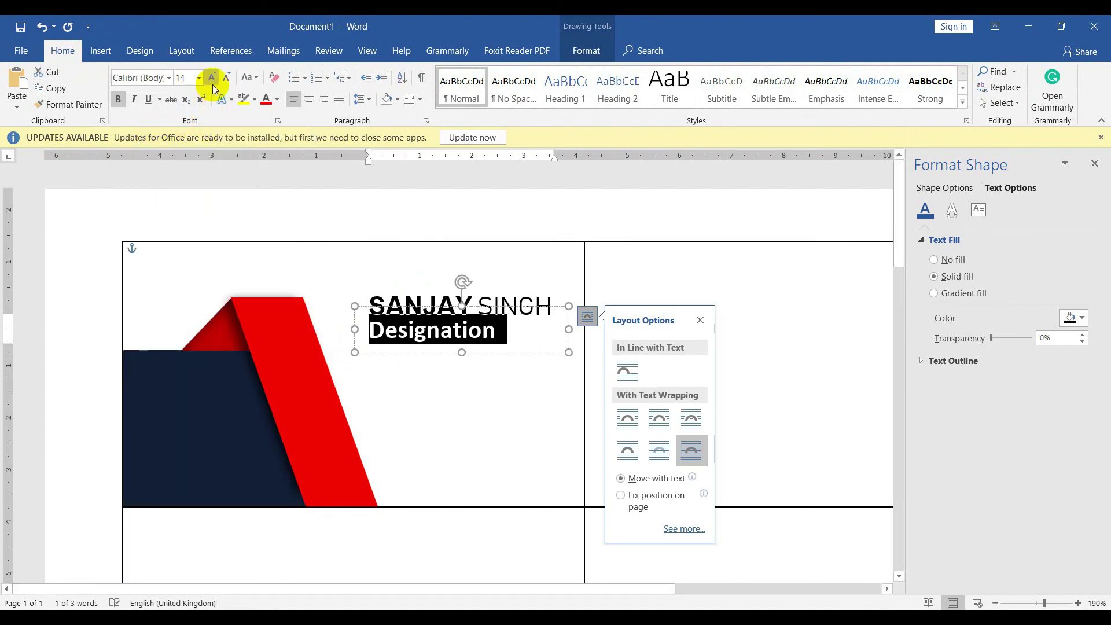
pyautogui.click(199, 79)
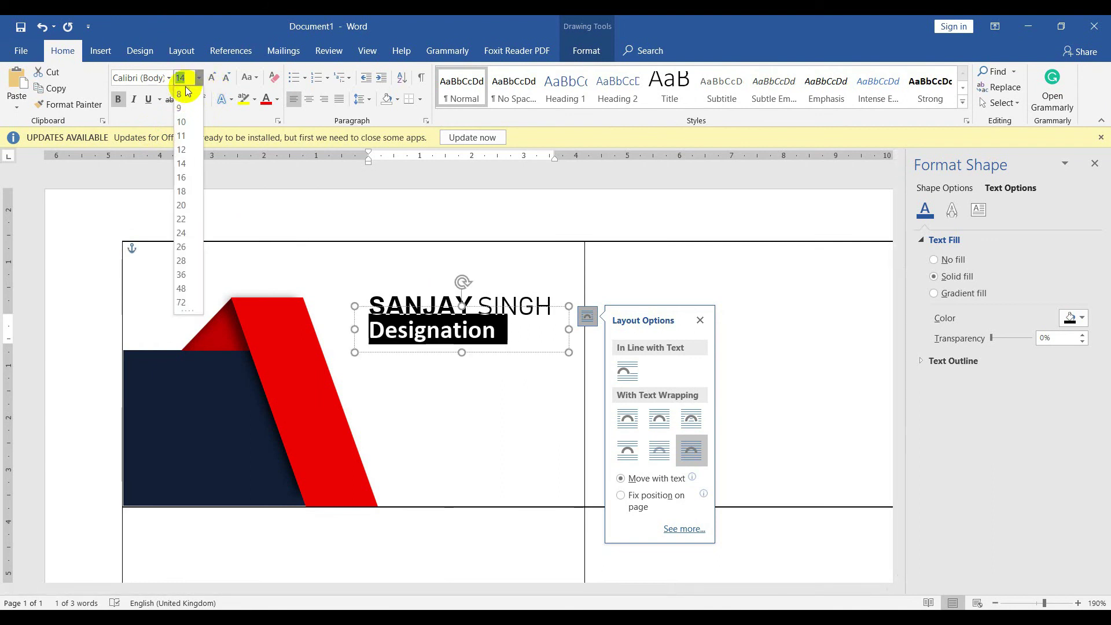
pyautogui.click(187, 92)
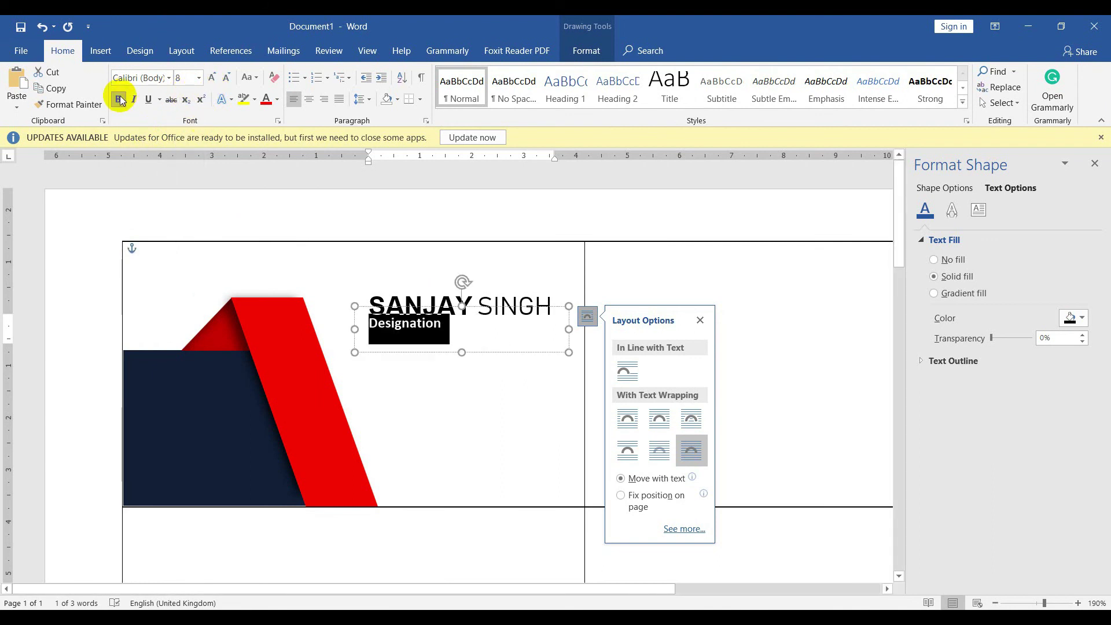
# Shrink the Designation box's height and width to fit just under the name
pyautogui.click(426, 356)
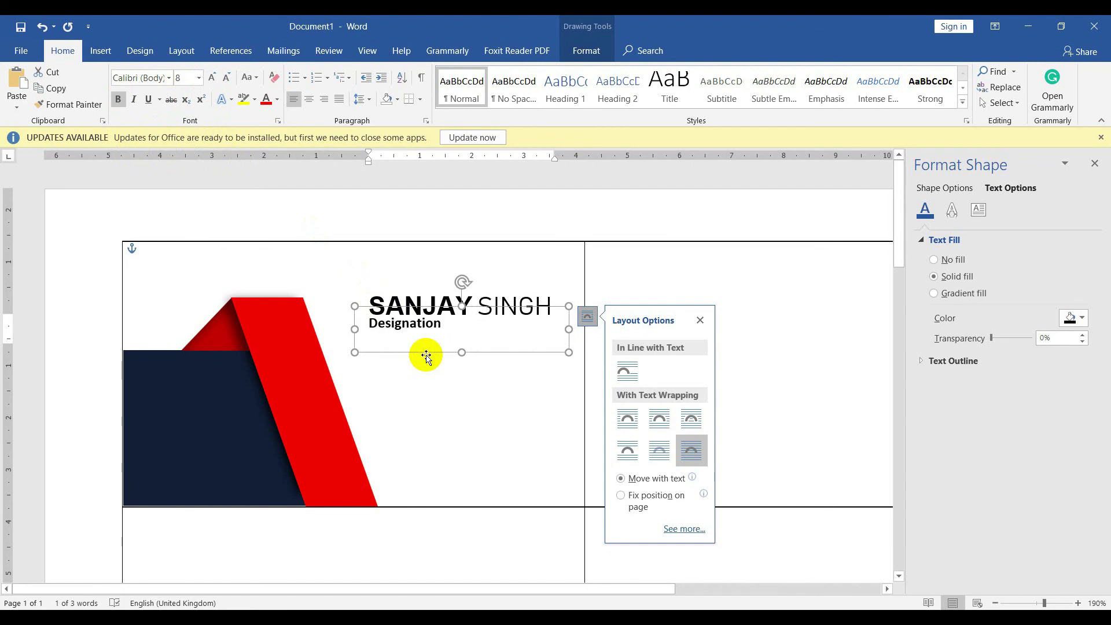
pyautogui.moveTo(462, 351); pyautogui.dragTo(457, 342)
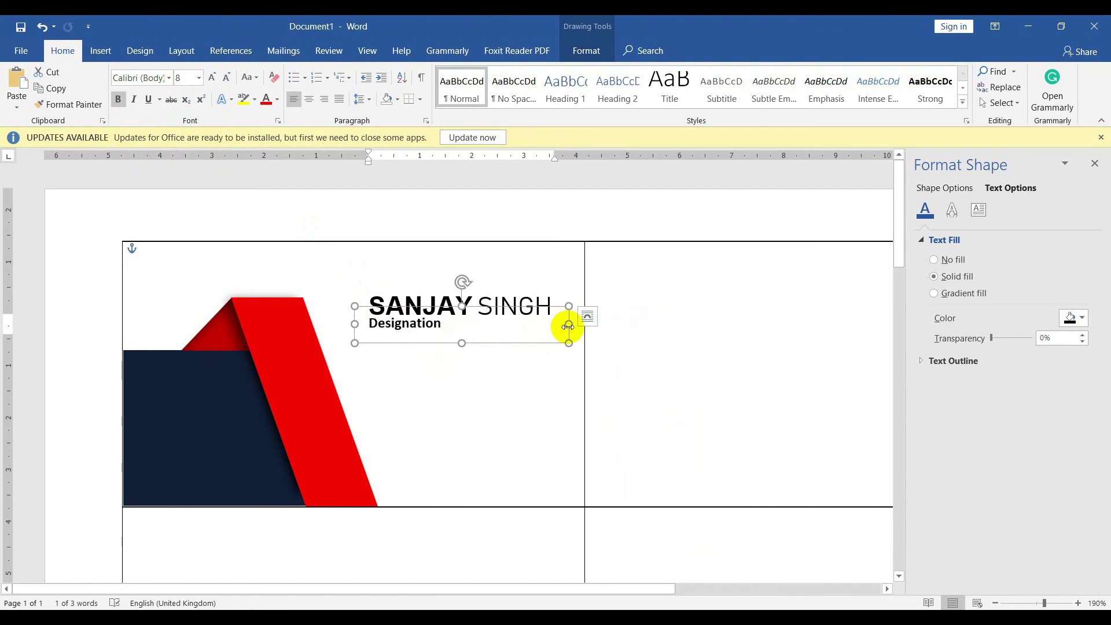
pyautogui.moveTo(569, 324)
pyautogui.mouseDown()
pyautogui.moveTo(463, 328)
pyautogui.moveTo(428, 317)
pyautogui.mouseUp()
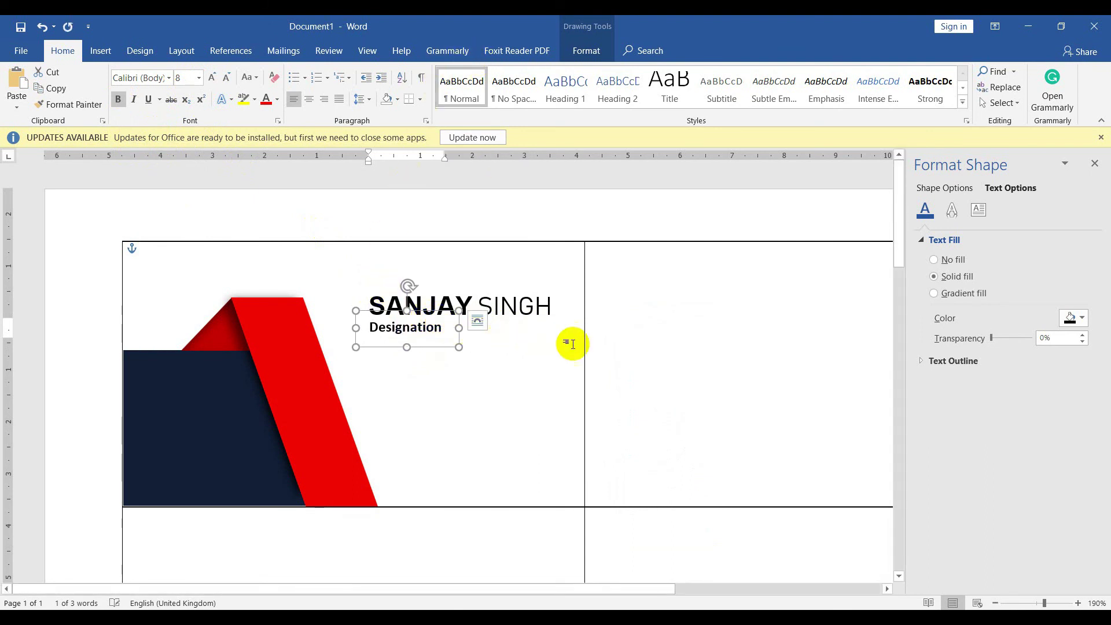
# Draw a straight horizontal line under Designation, spanning the name block
pyautogui.click(617, 341)
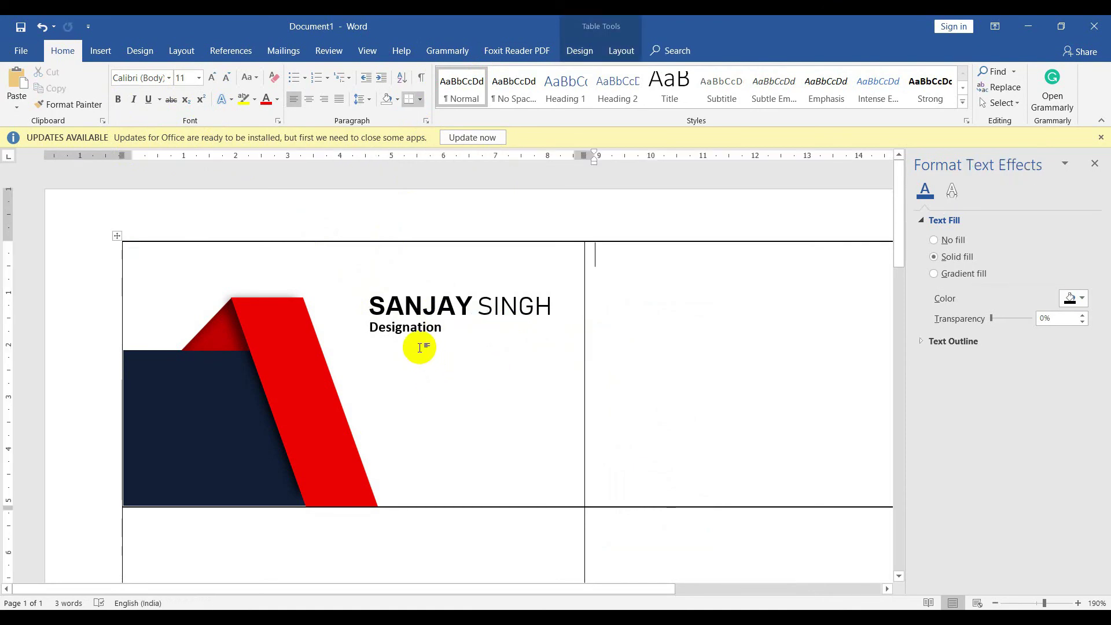
pyautogui.click(102, 49)
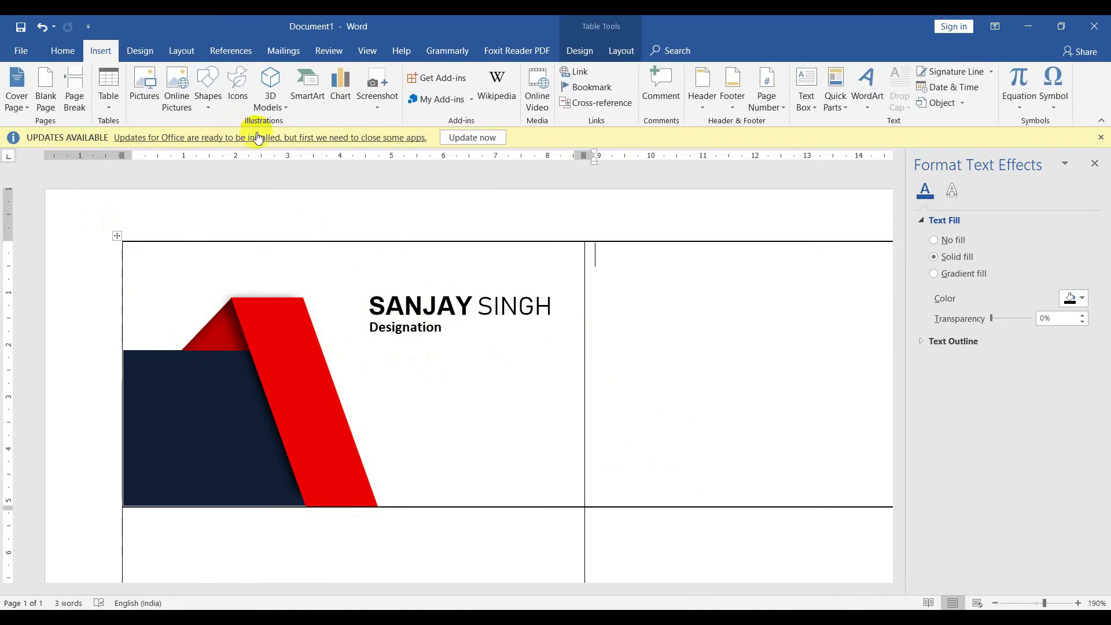
pyautogui.click(209, 99)
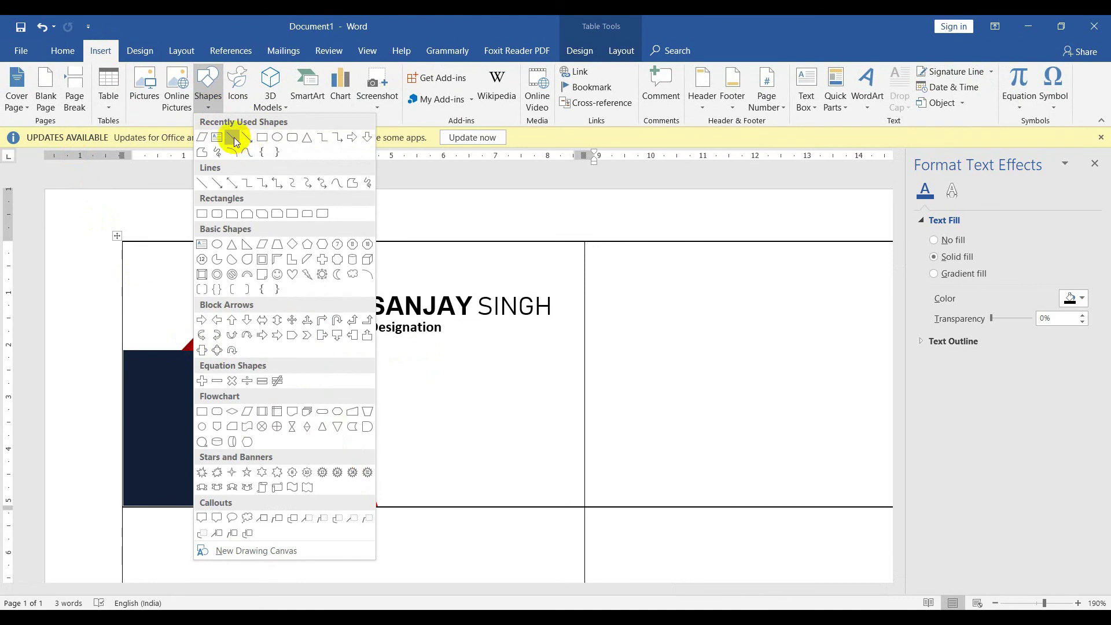
pyautogui.click(236, 141)
pyautogui.moveTo(336, 338); pyautogui.dragTo(424, 337)
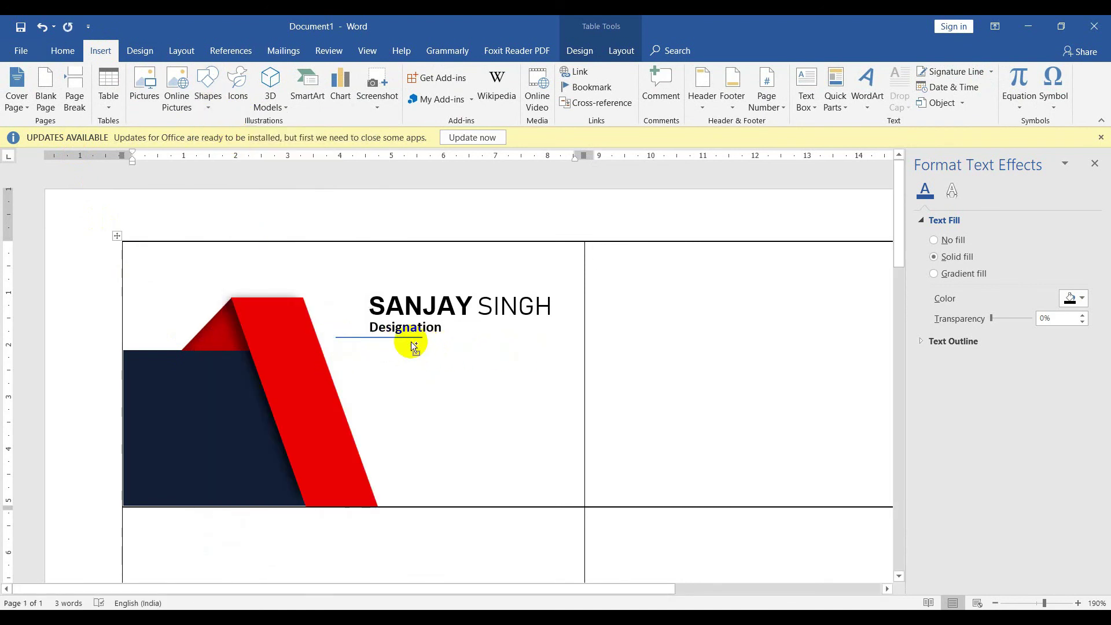
pyautogui.hotkey('ctrl', 'z')
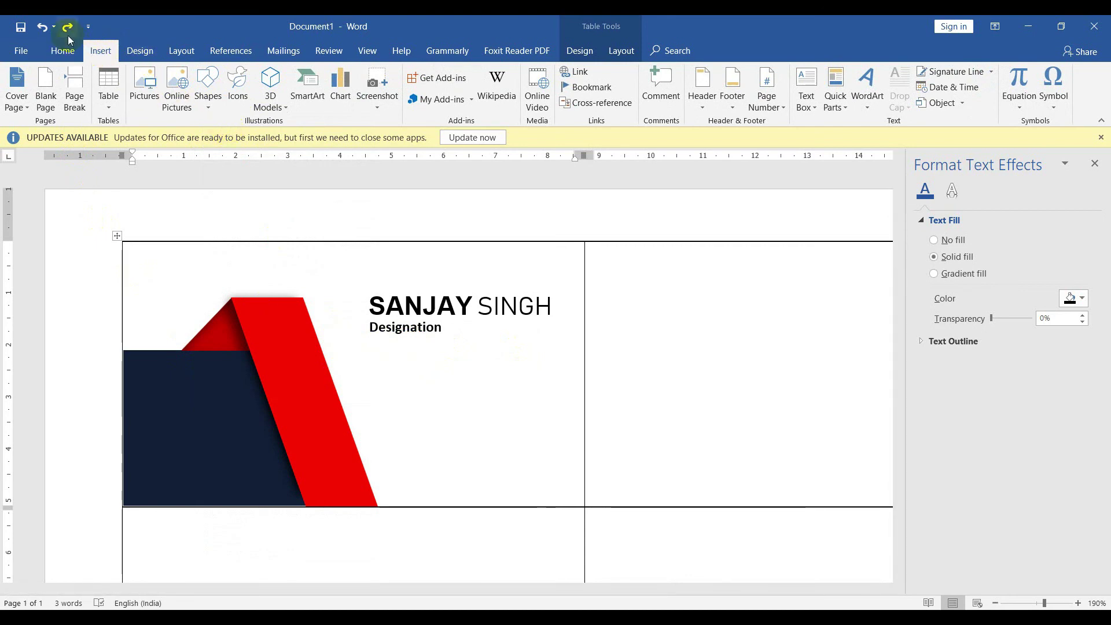
pyautogui.click(208, 86)
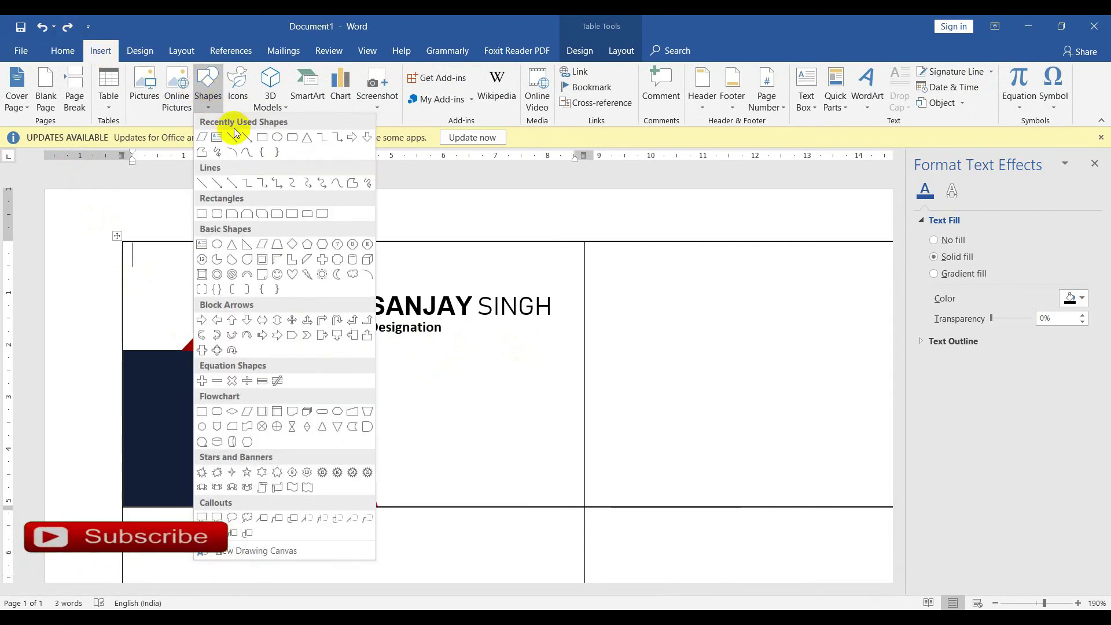
pyautogui.click(234, 137)
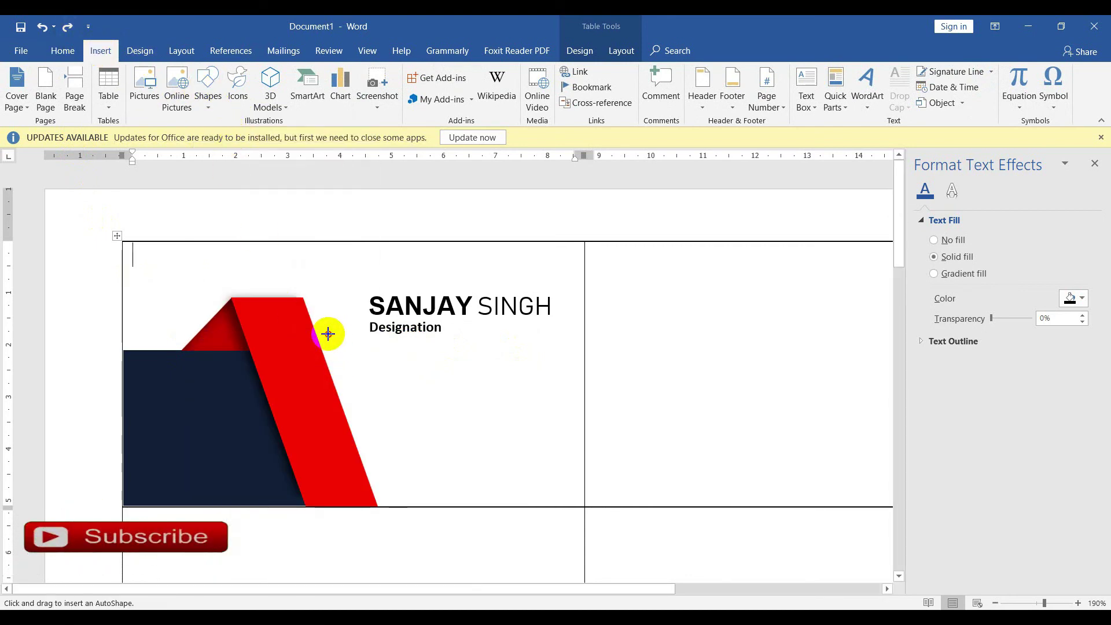
pyautogui.moveTo(328, 334); pyautogui.dragTo(550, 337)
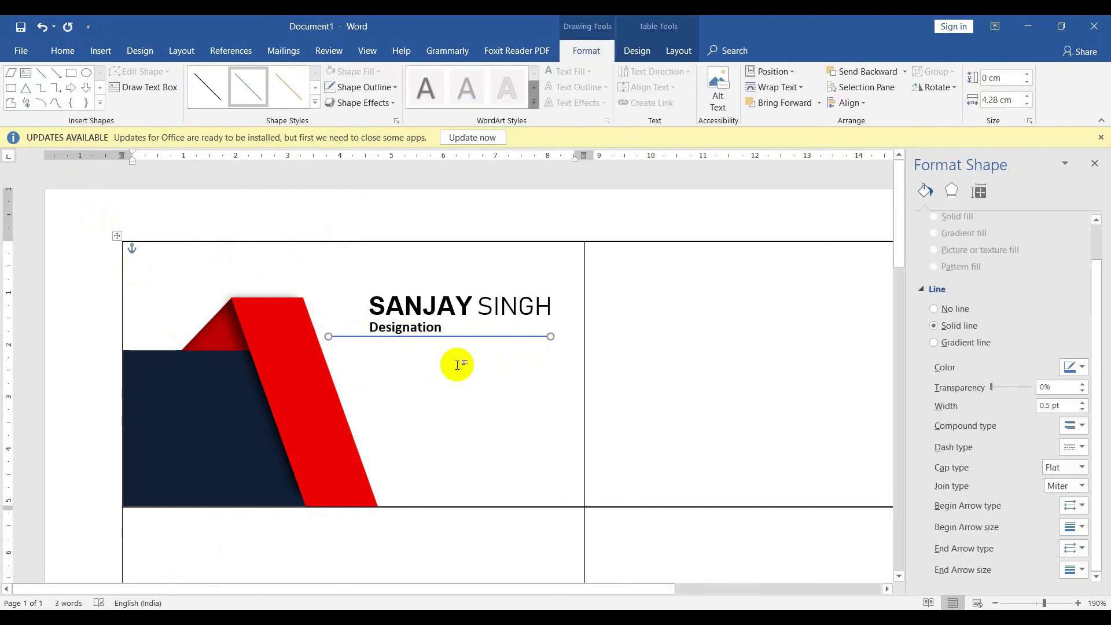
pyautogui.press('Down')
pyautogui.press('Down')
pyautogui.press('Down')
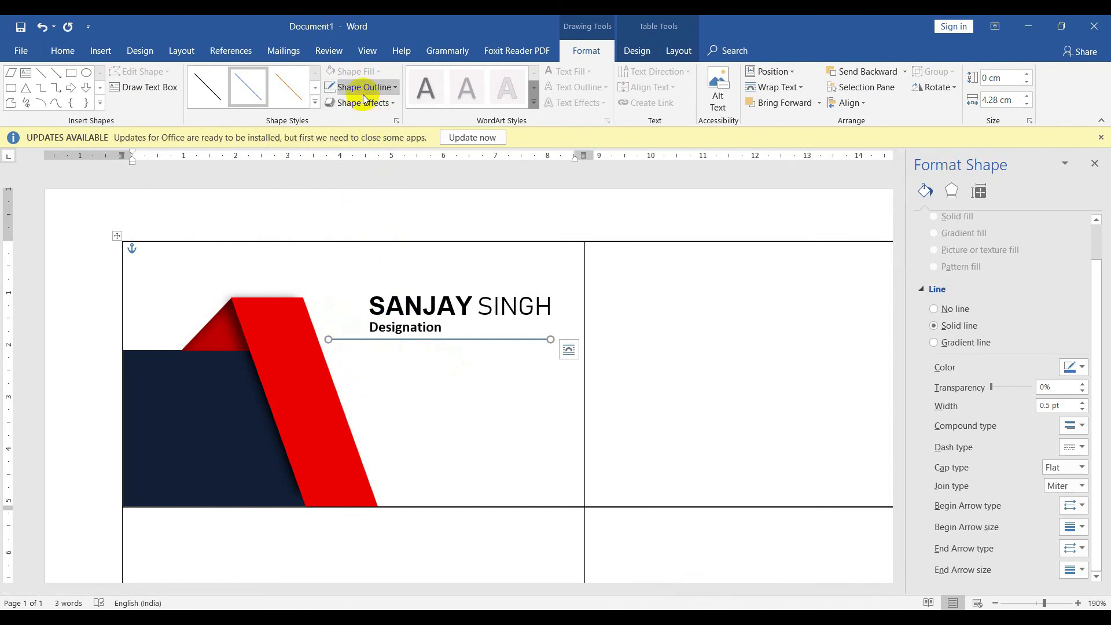
# Make the line 1 pt thick and Red
pyautogui.click(366, 92)
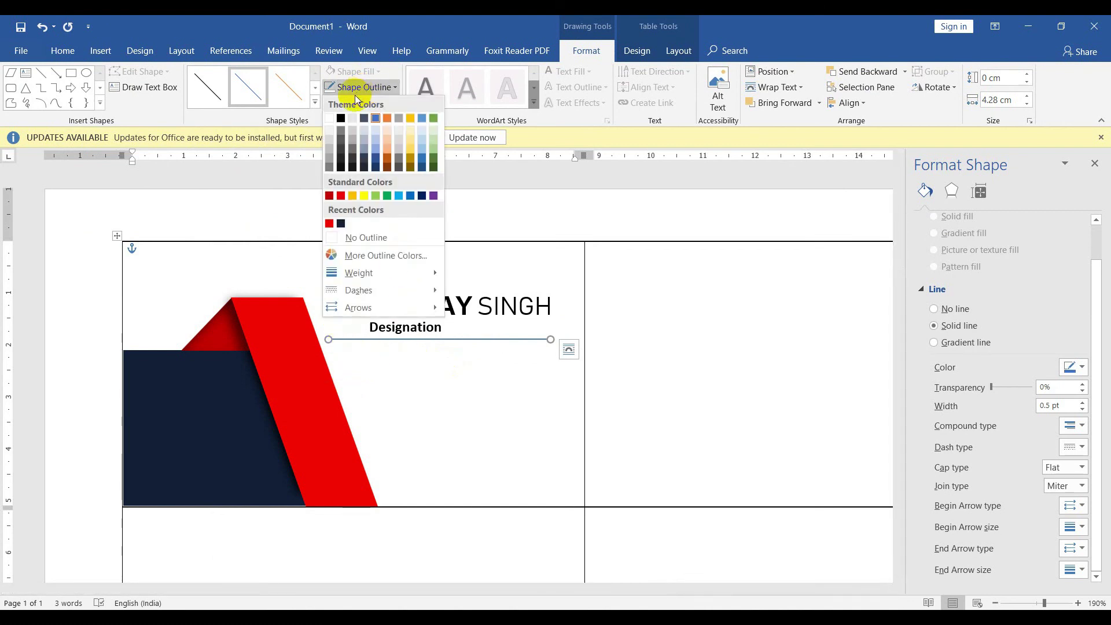
pyautogui.moveTo(359, 273)
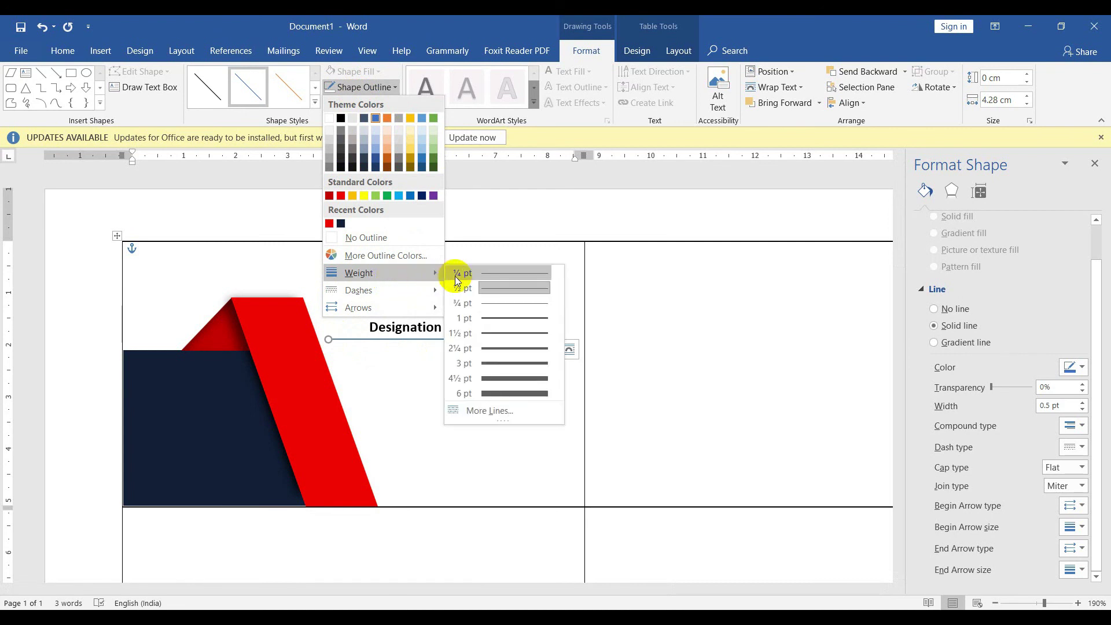
pyautogui.click(510, 317)
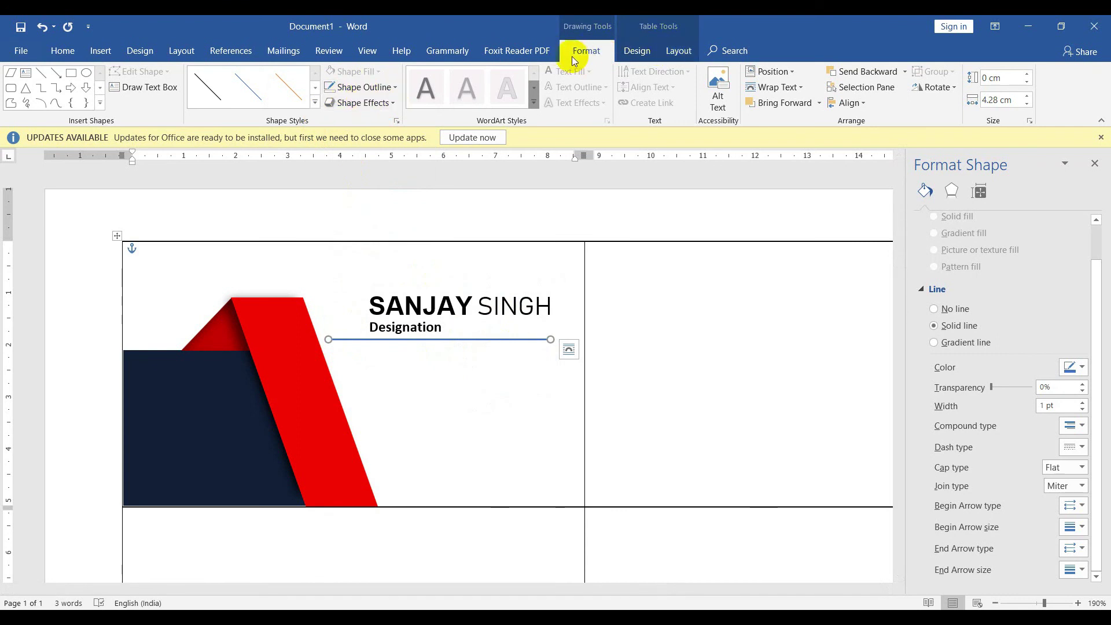
pyautogui.click(354, 91)
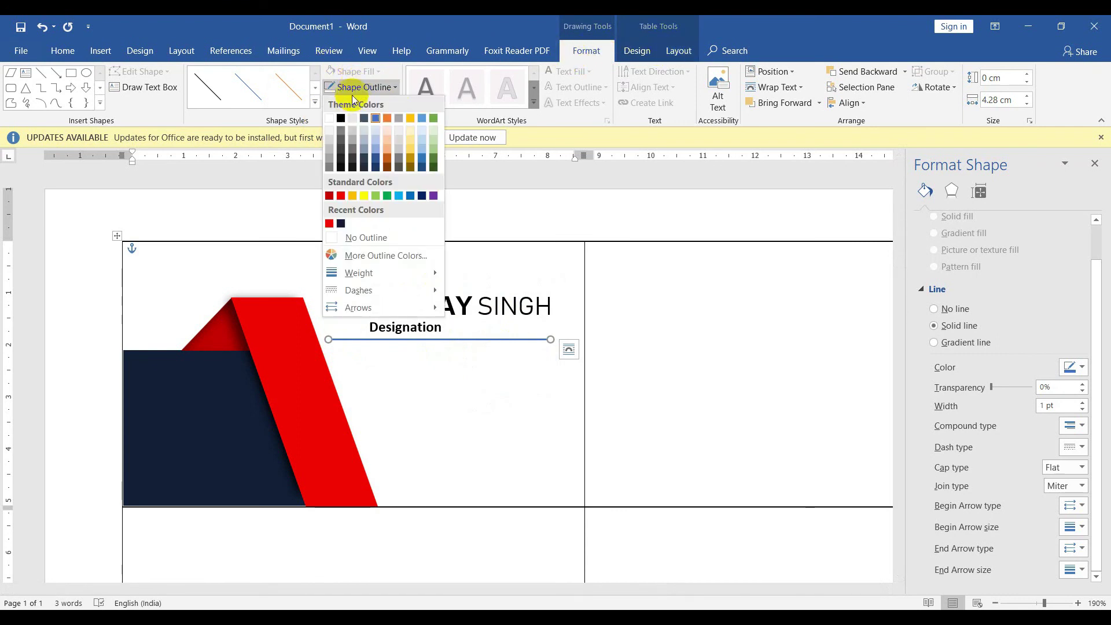
pyautogui.click(341, 196)
# Deselect the line, place the insertion point in the empty right-hand cell, and show Insert options
pyautogui.click(649, 372)
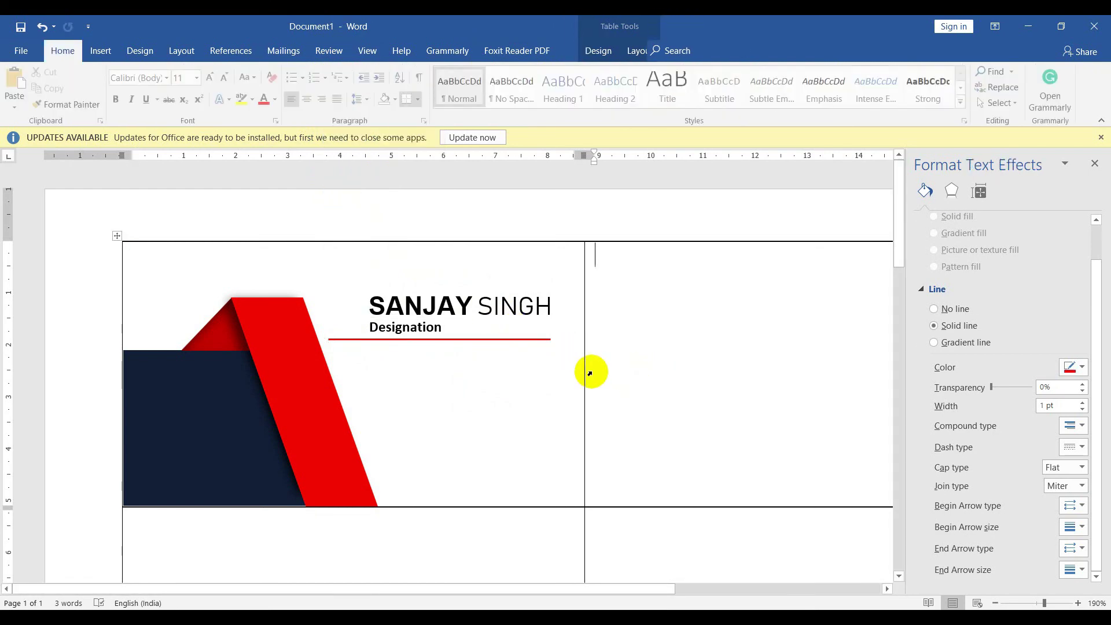
pyautogui.scroll(1, 587, 372)
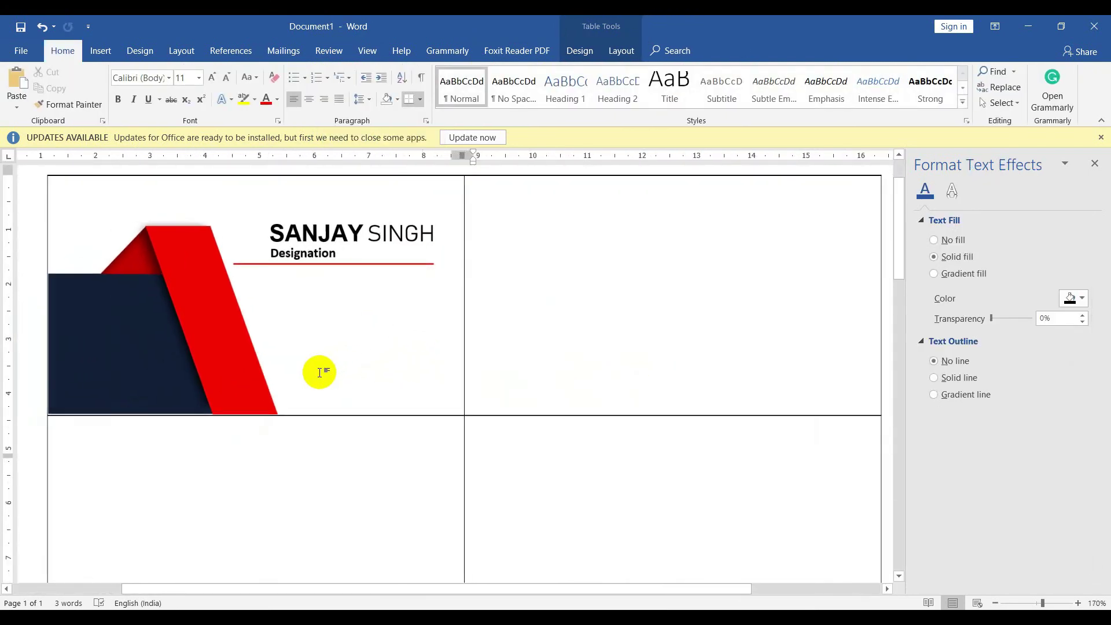
pyautogui.scroll(-1, 318, 372)
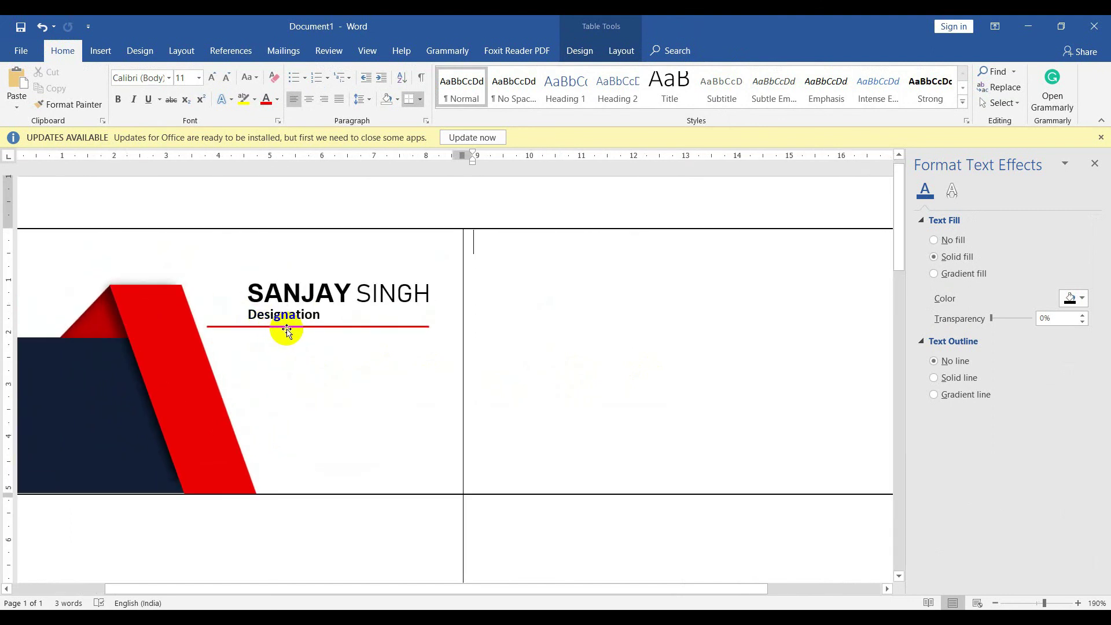
pyautogui.click(286, 328)
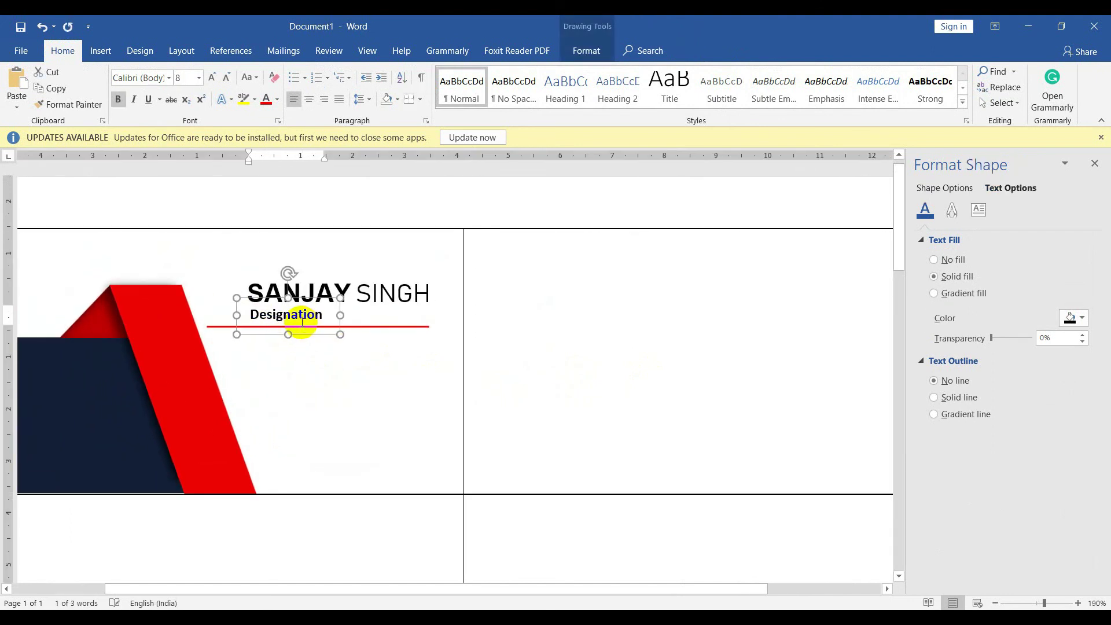
pyautogui.click(391, 327)
pyautogui.click(516, 324)
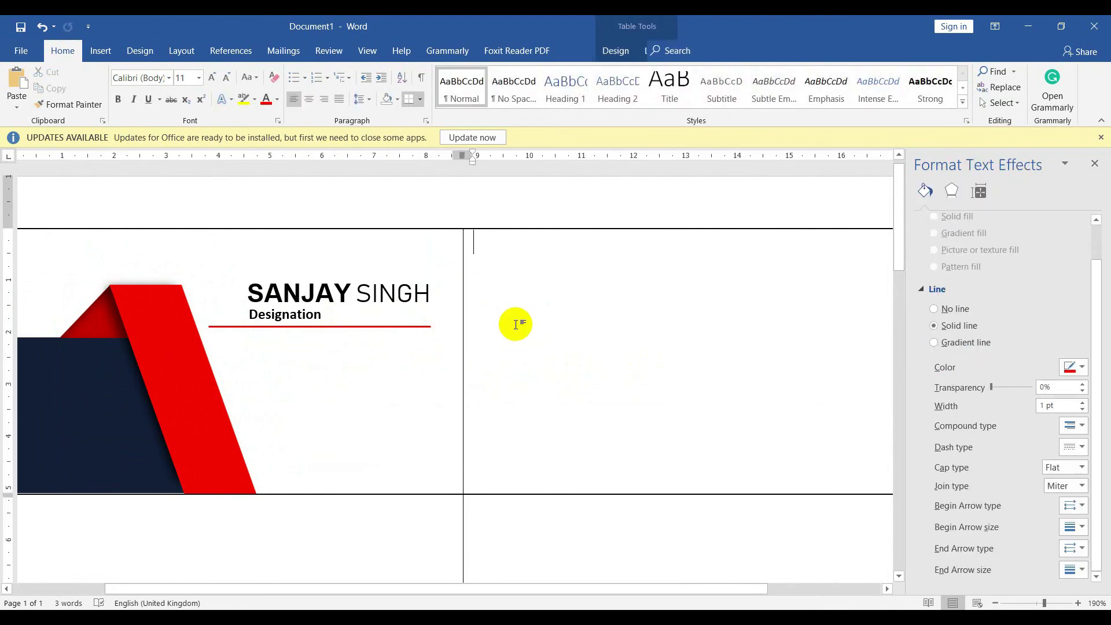
pyautogui.scroll(-4, 513, 322)
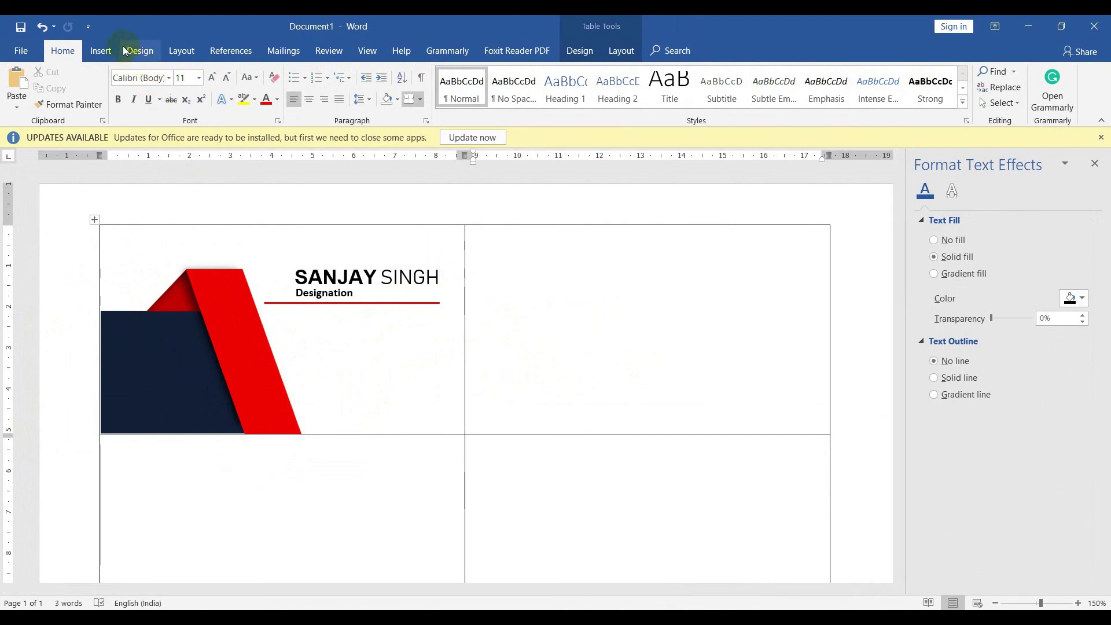
pyautogui.click(101, 51)
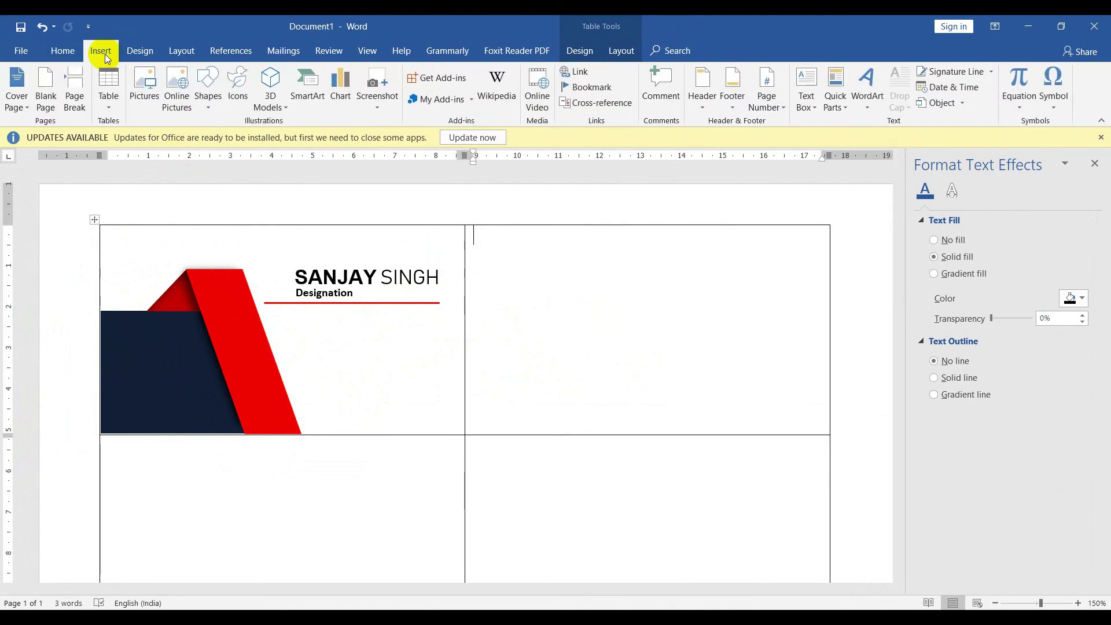
# Insert four icons from the library: headset person, location pin, phone handset and envelope
pyautogui.click(237, 99)
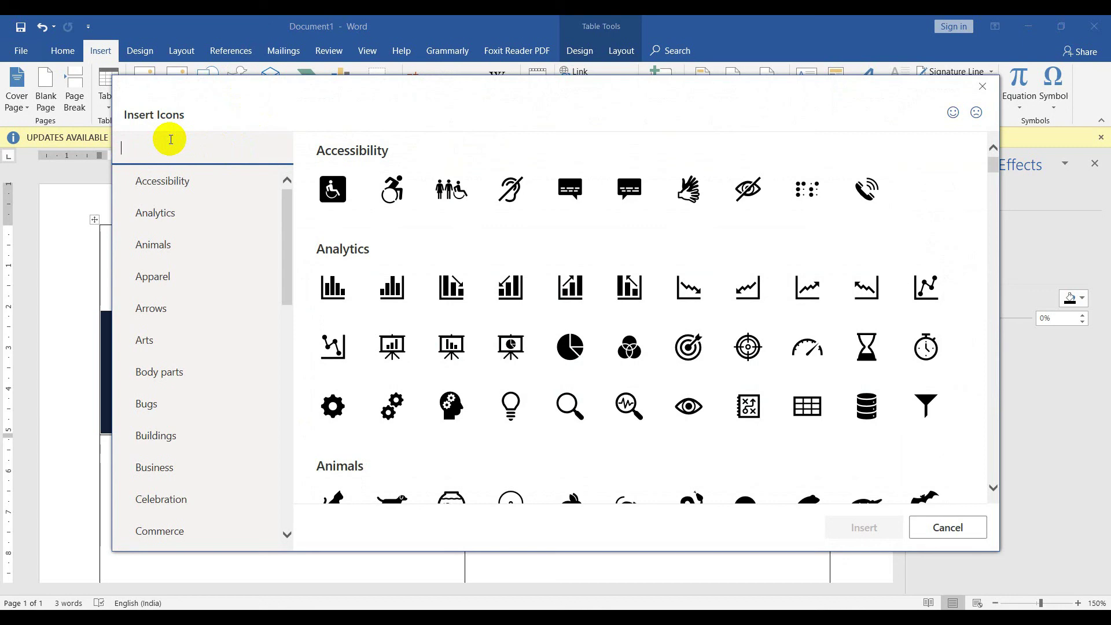
pyautogui.write('tel')
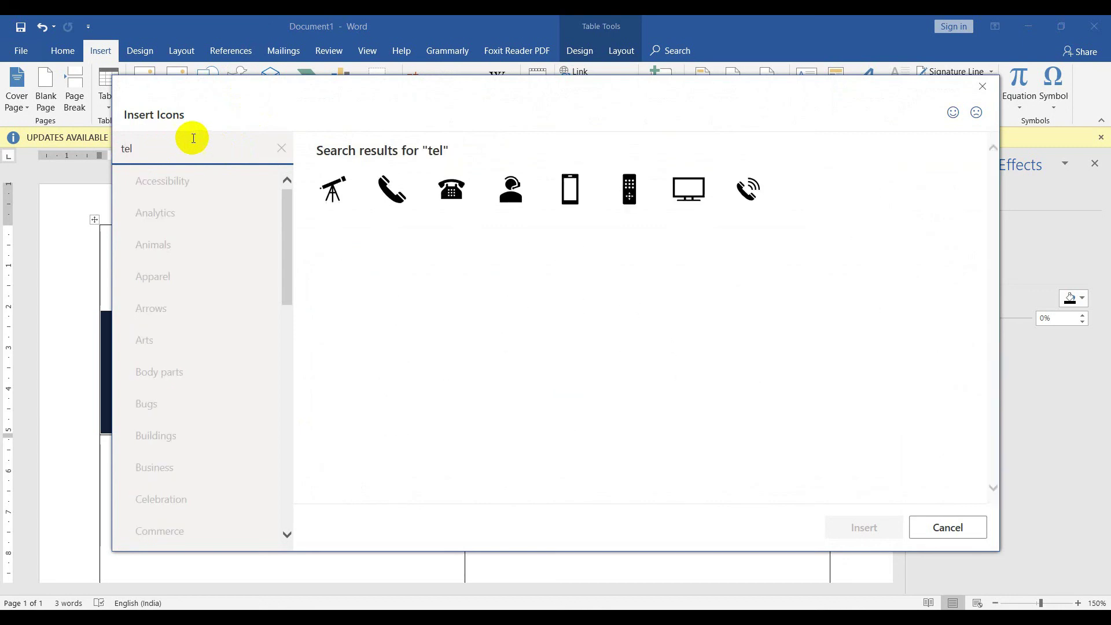
pyautogui.click(512, 202)
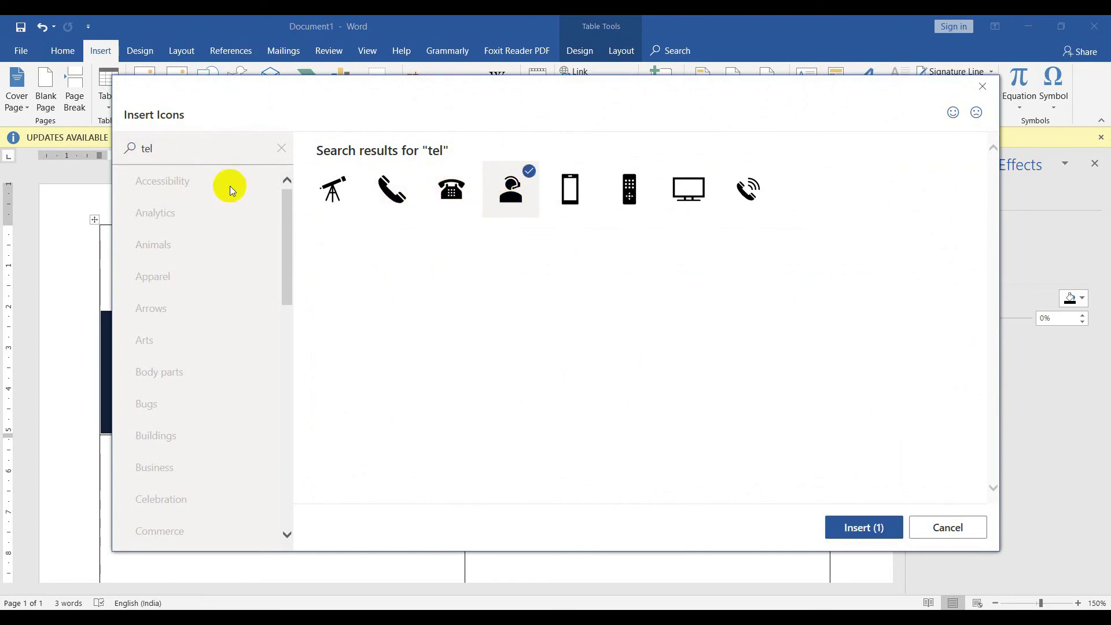
pyautogui.doubleClick(124, 149)
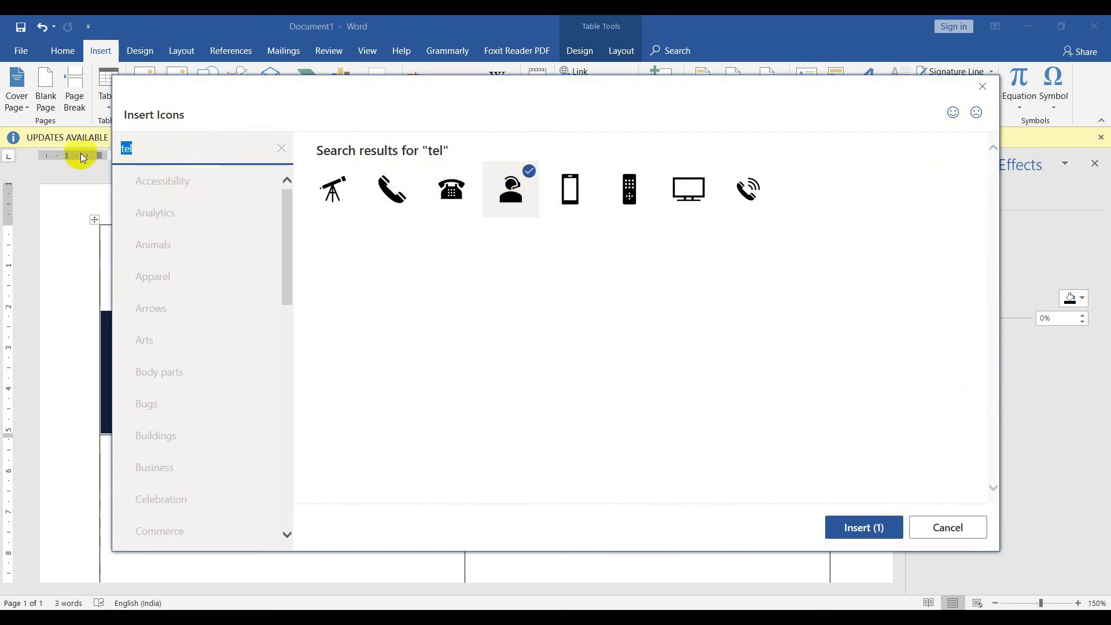
pyautogui.write('location')
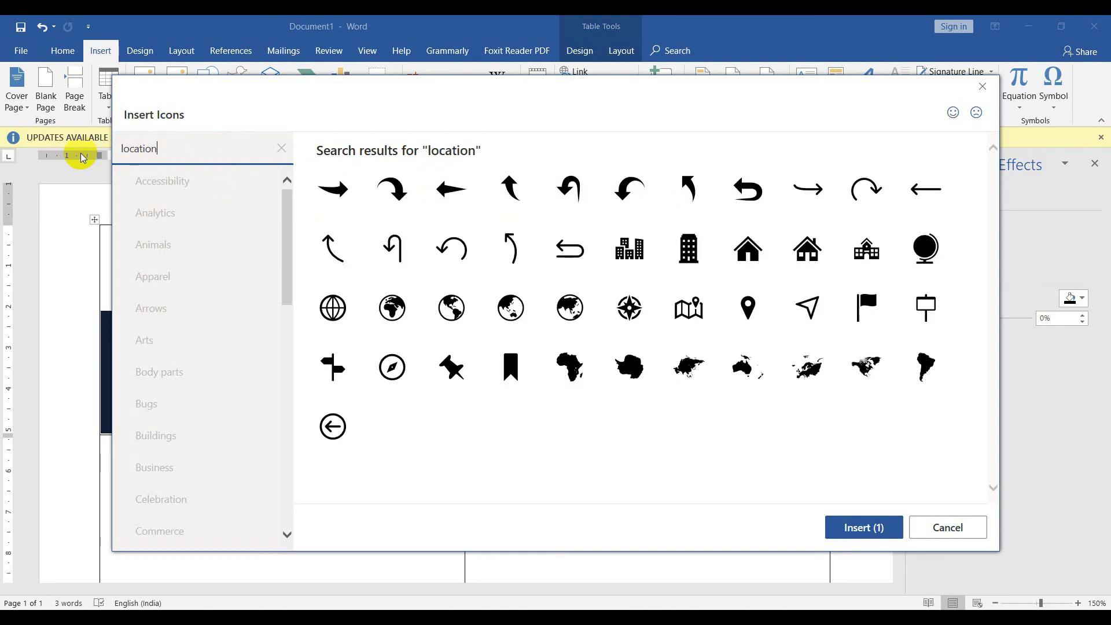
pyautogui.click(745, 299)
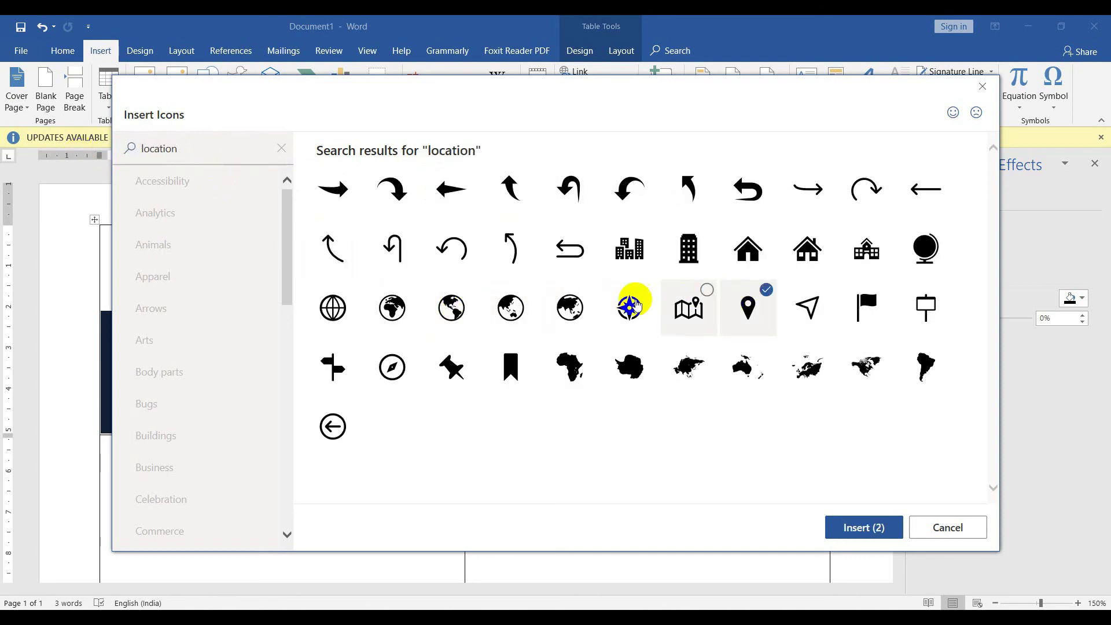
pyautogui.click(166, 157)
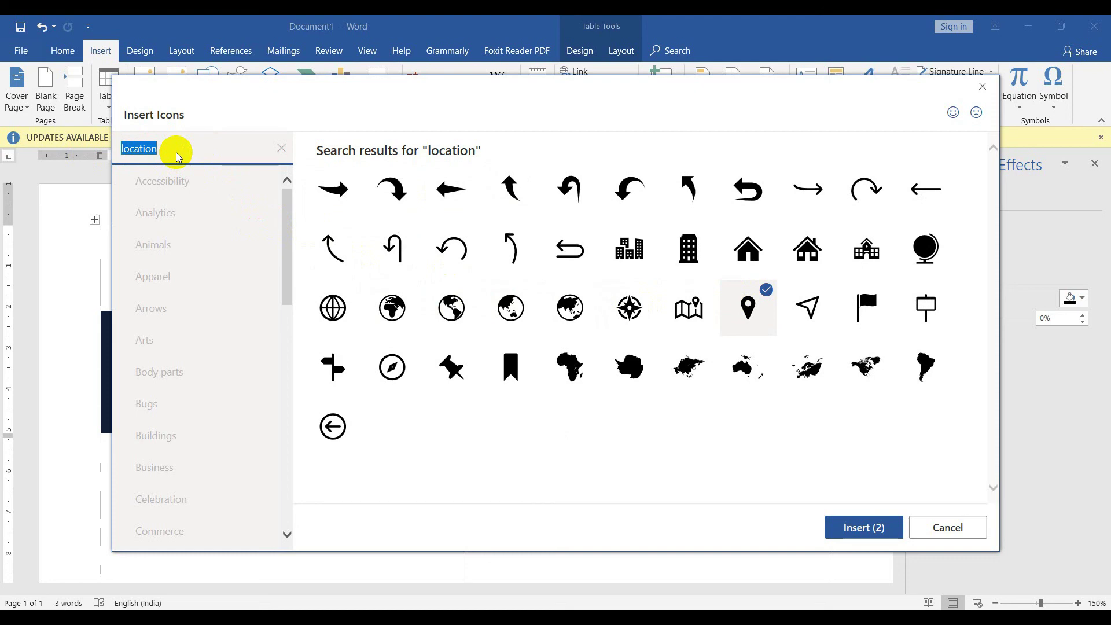
pyautogui.write('tel')
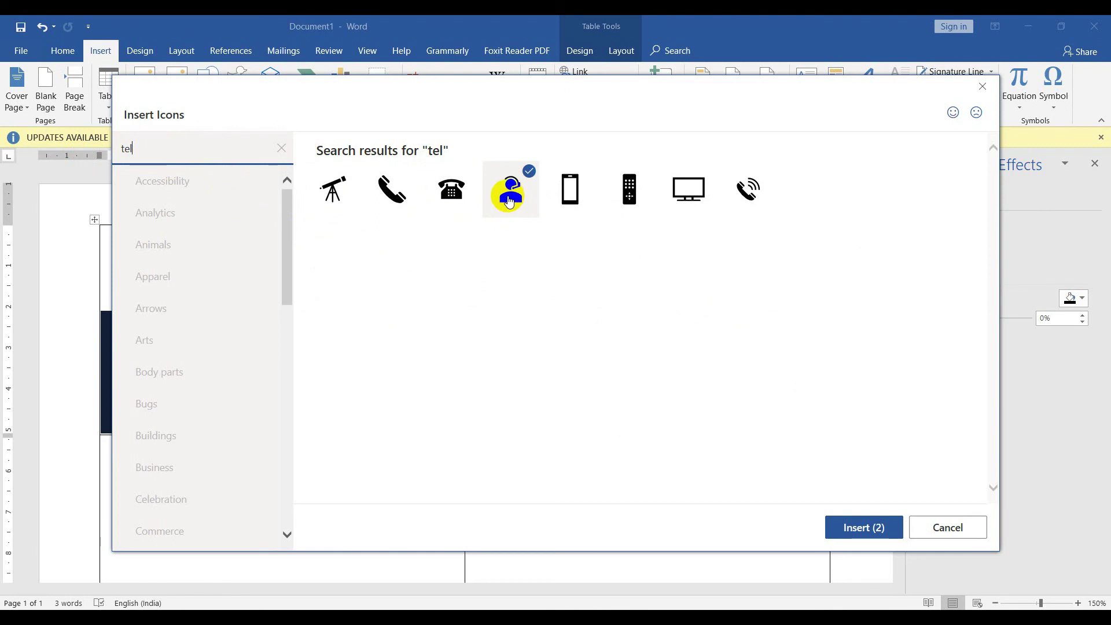
pyautogui.click(384, 185)
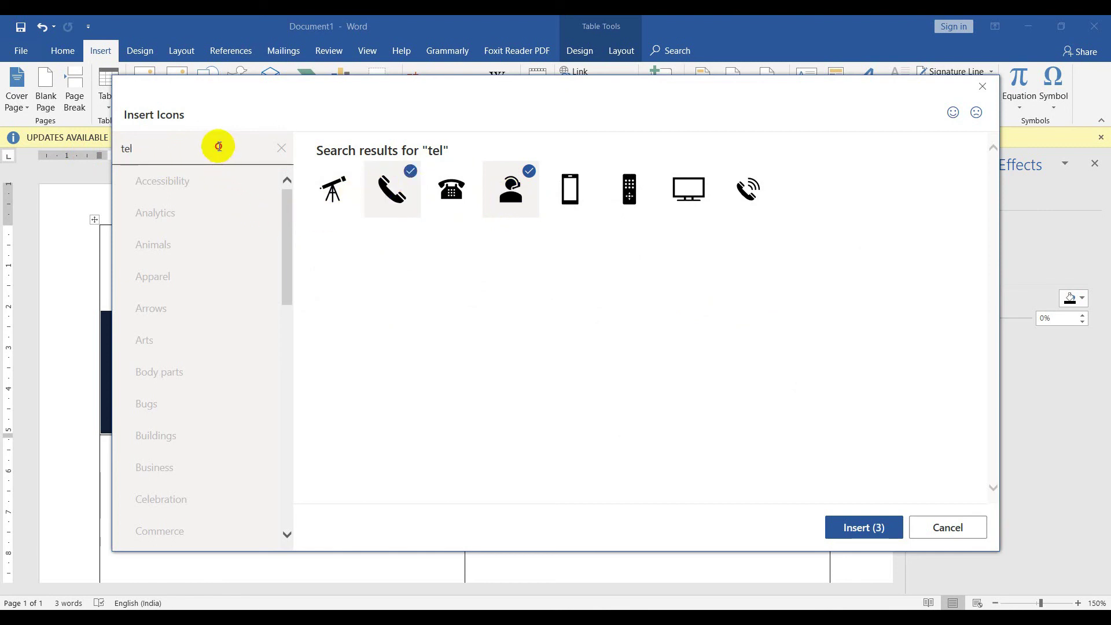
pyautogui.moveTo(218, 145); pyautogui.dragTo(116, 148)
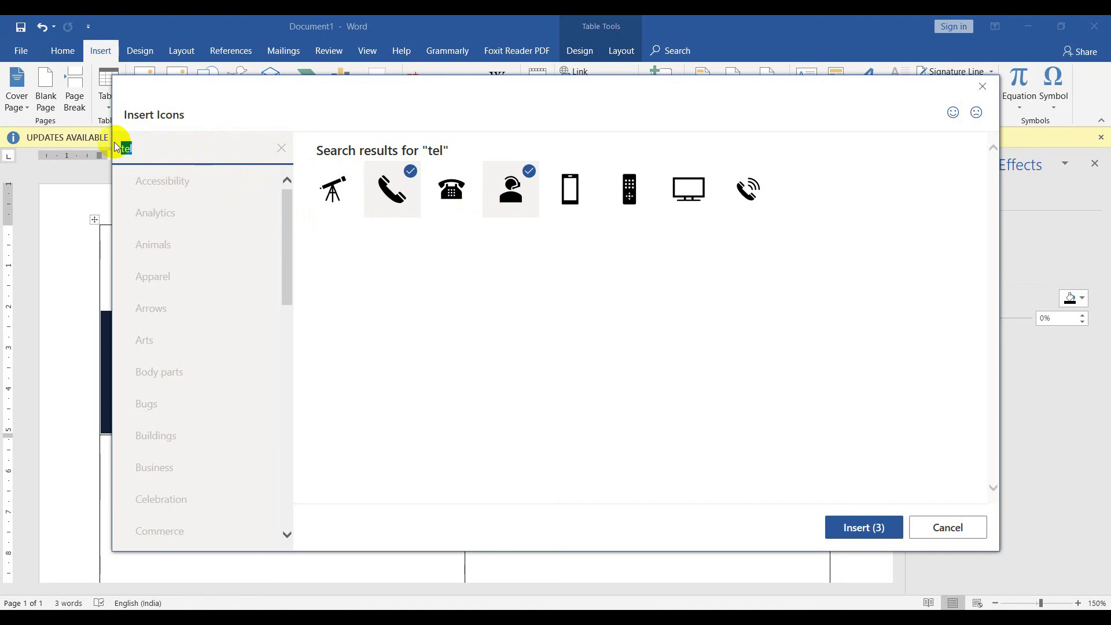
pyautogui.write('env')
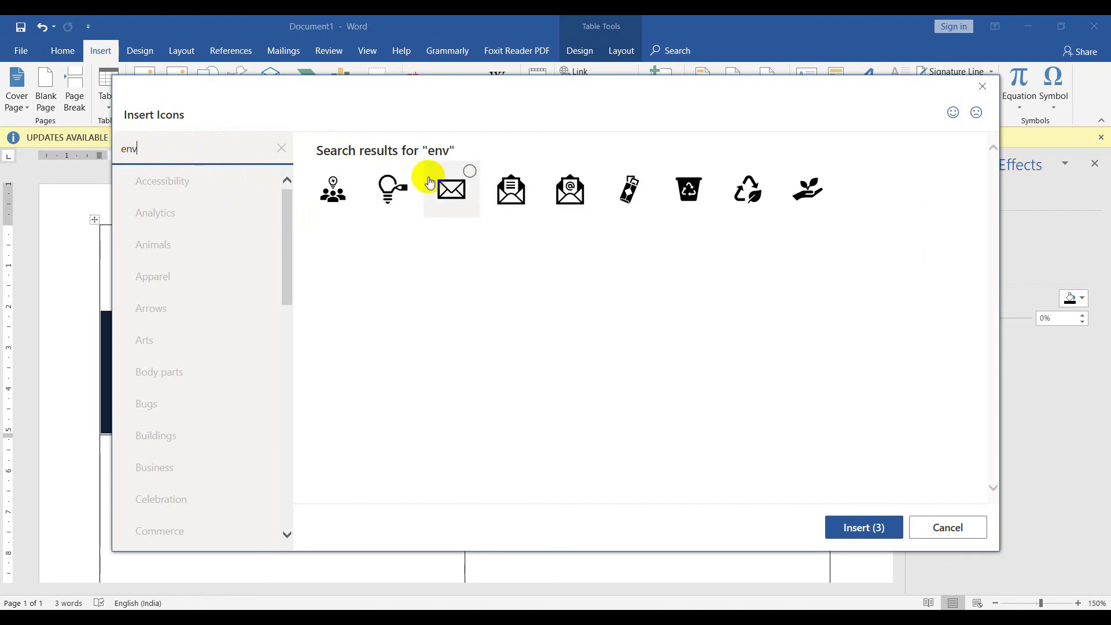
pyautogui.click(430, 183)
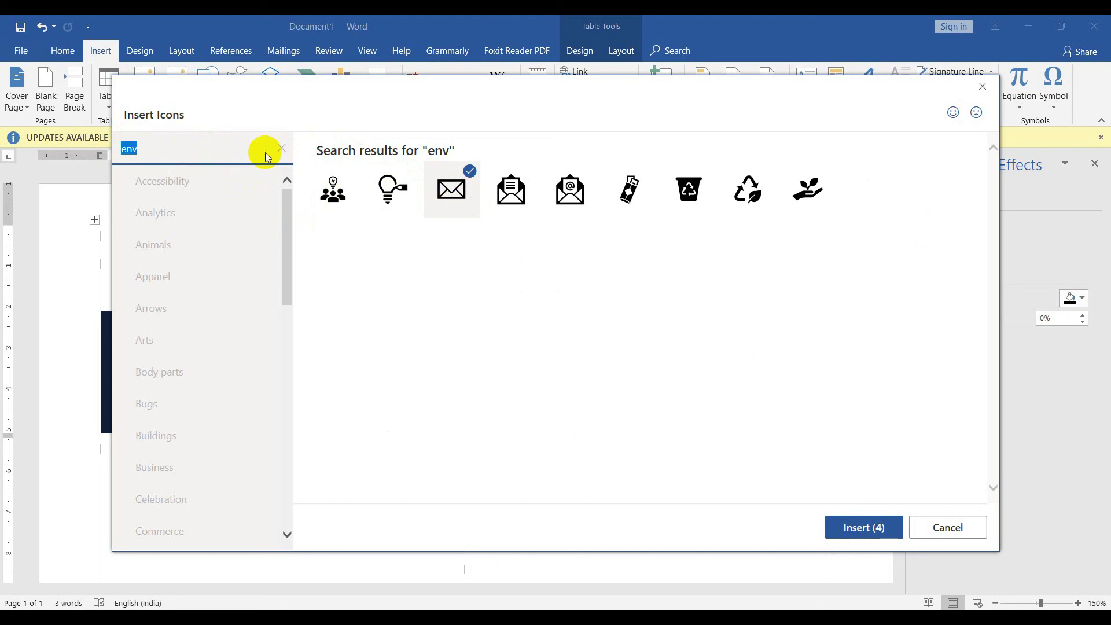
pyautogui.write('glo')
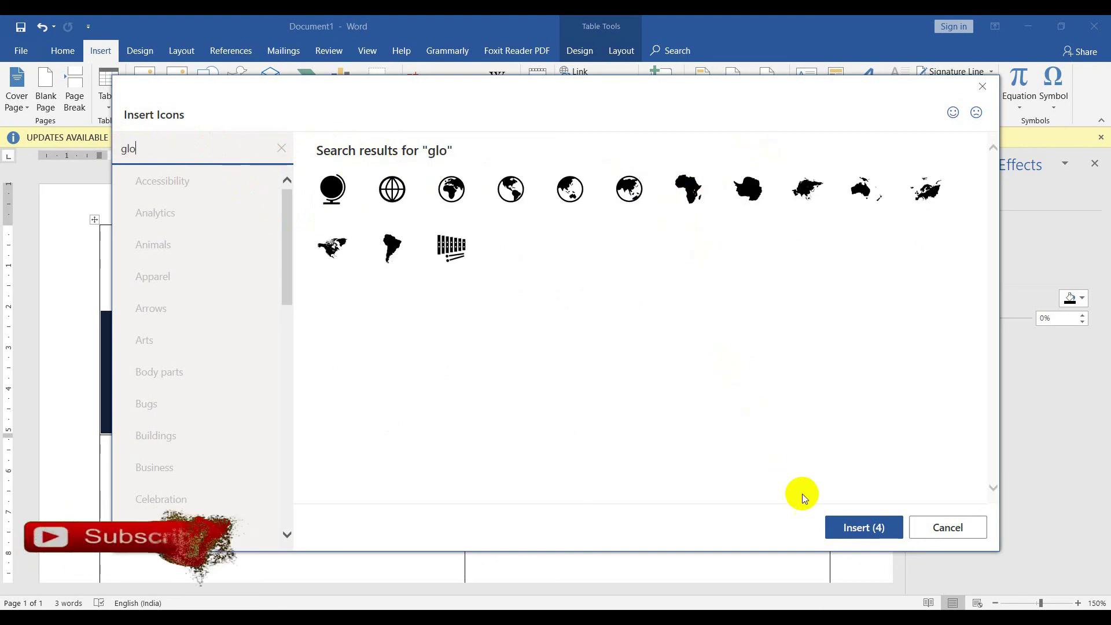
pyautogui.click(844, 531)
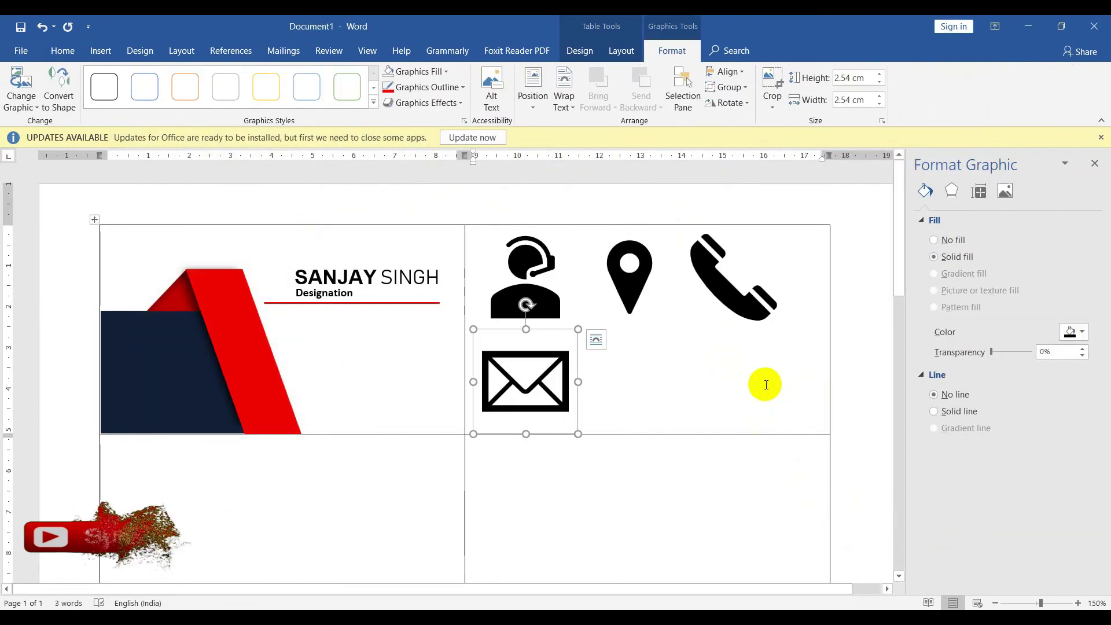
# Set the envelope icon to In Front of Text and move it right in the cell
pyautogui.click(752, 383)
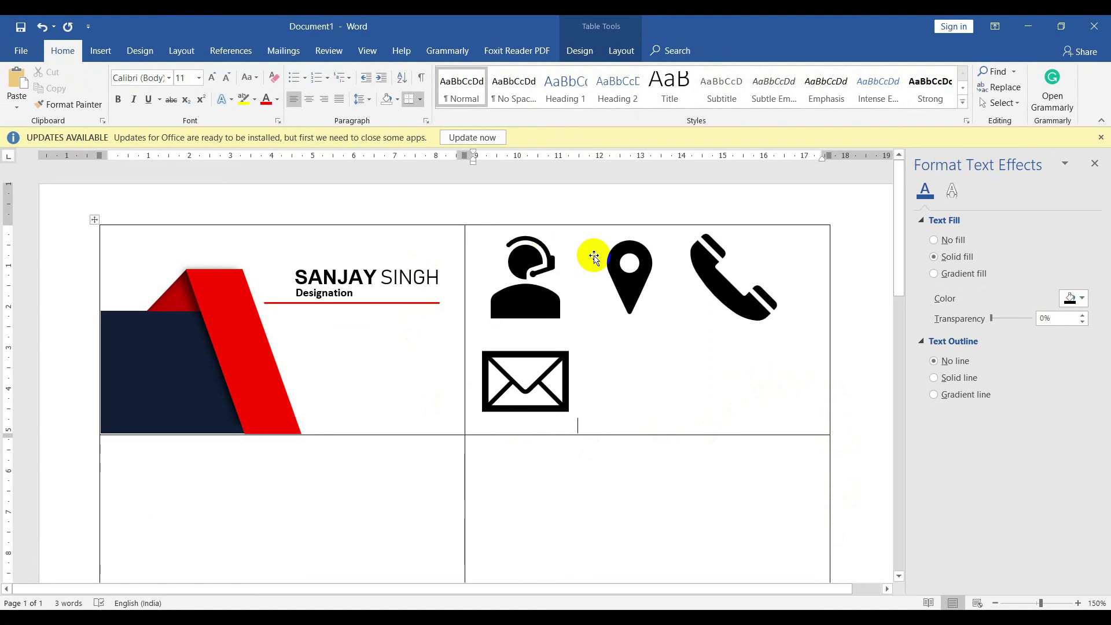
pyautogui.click(544, 374)
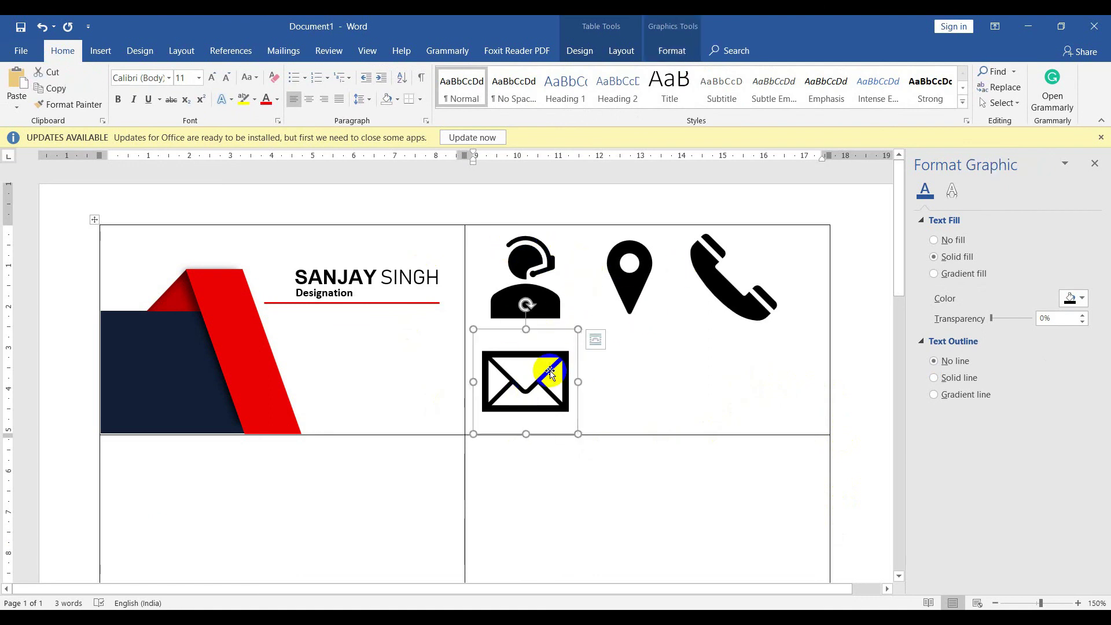
pyautogui.rightClick(550, 373)
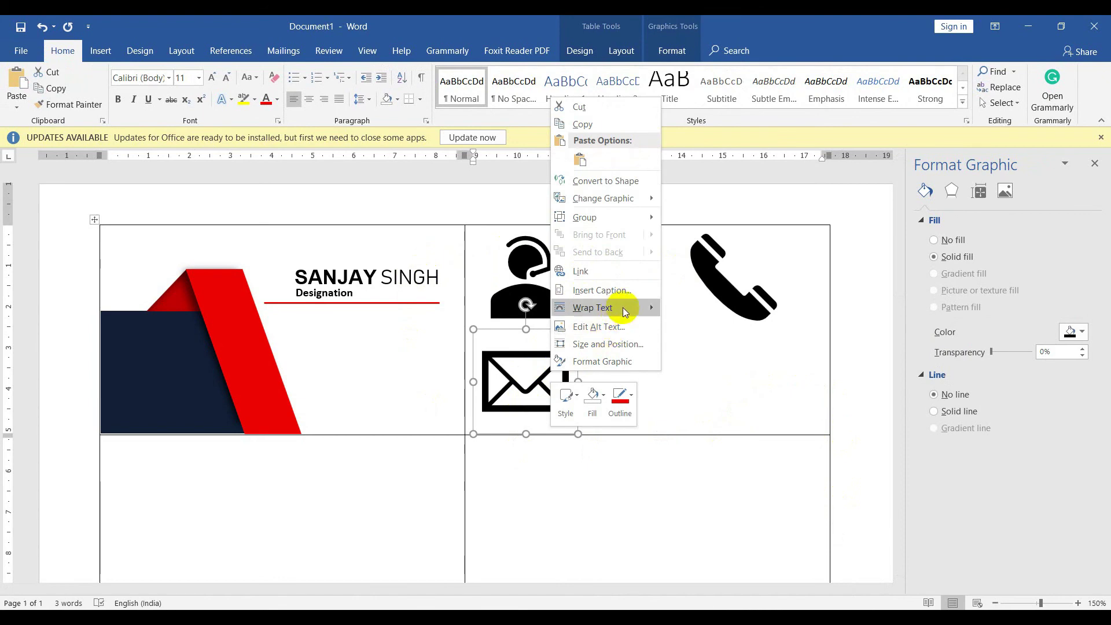
pyautogui.click(706, 402)
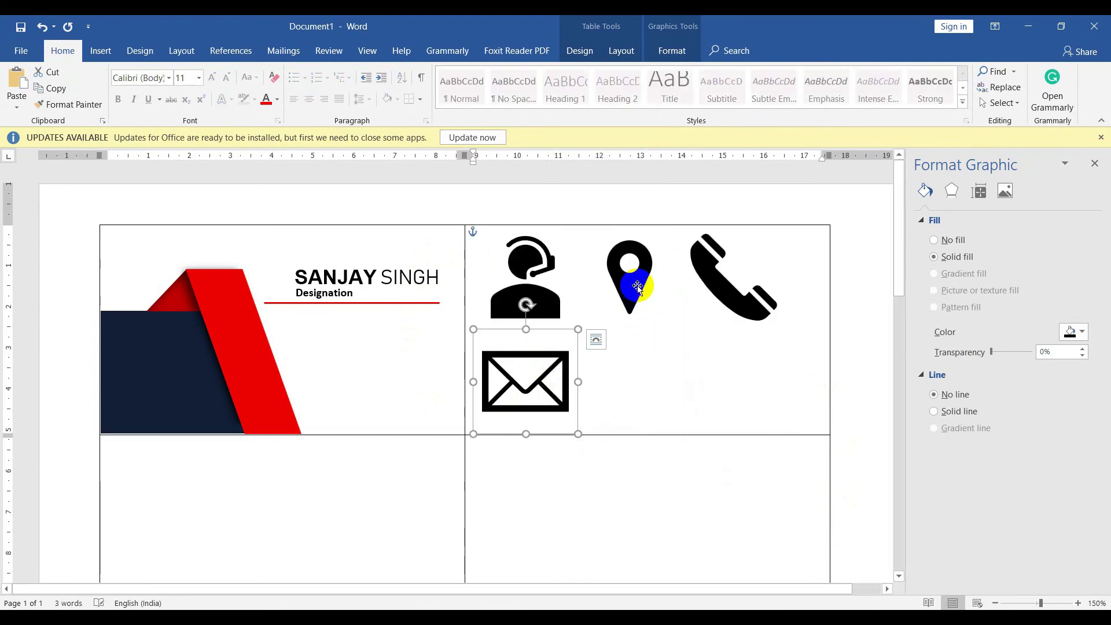
pyautogui.moveTo(637, 287); pyautogui.dragTo(647, 284)
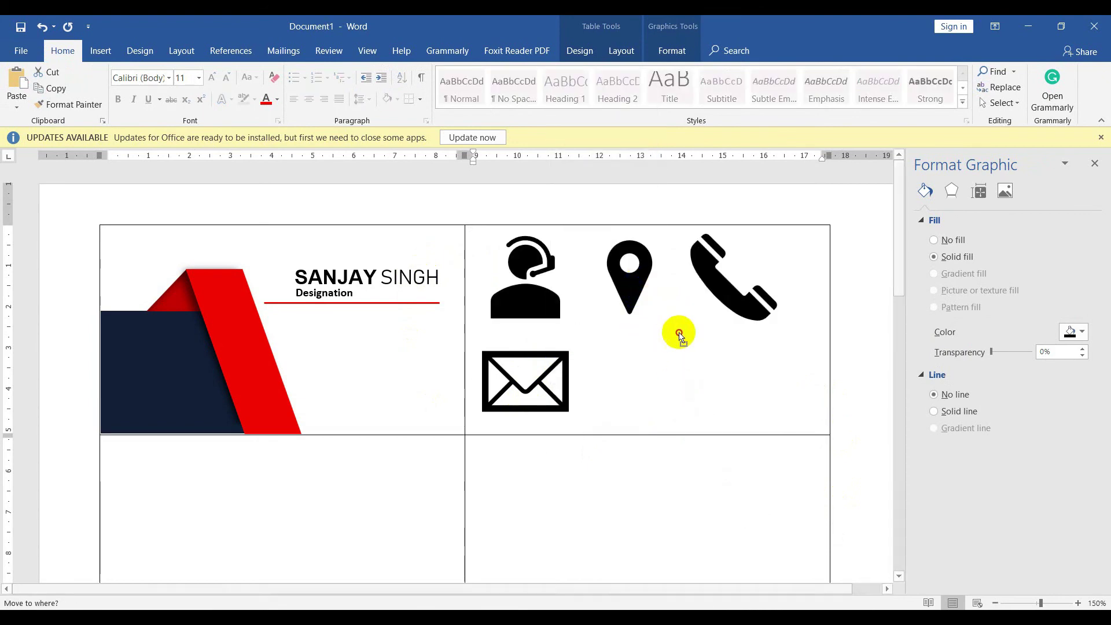
pyautogui.click(647, 283)
pyautogui.moveTo(535, 375); pyautogui.dragTo(581, 383)
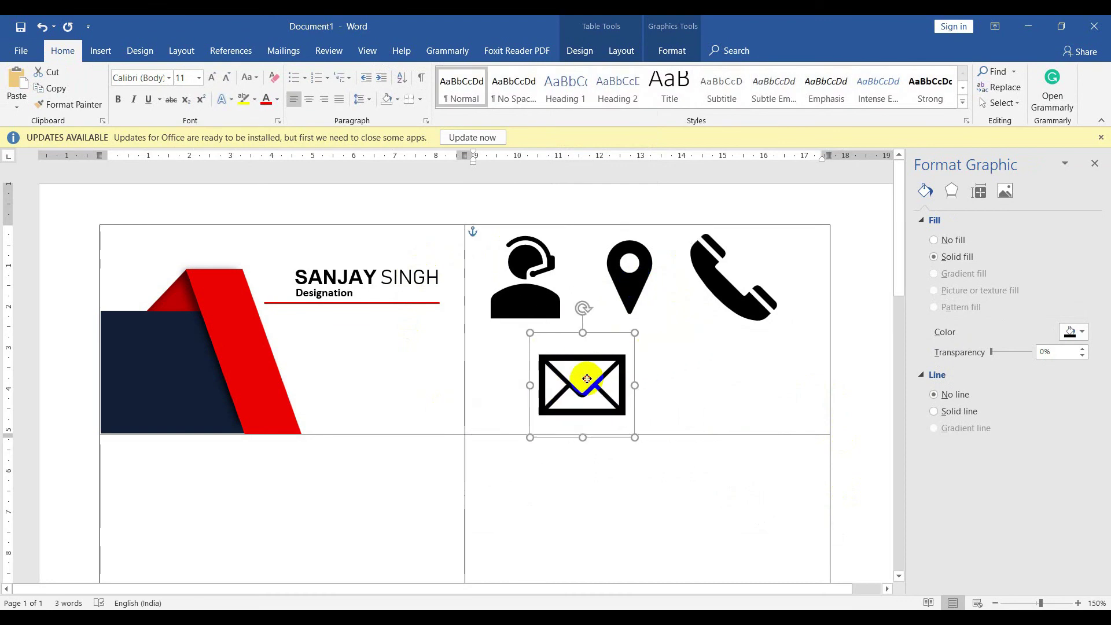
# Set the phone, location pin and headset icons to In Front of Text wrapping
pyautogui.rightClick(719, 288)
pyautogui.moveTo(761, 498)
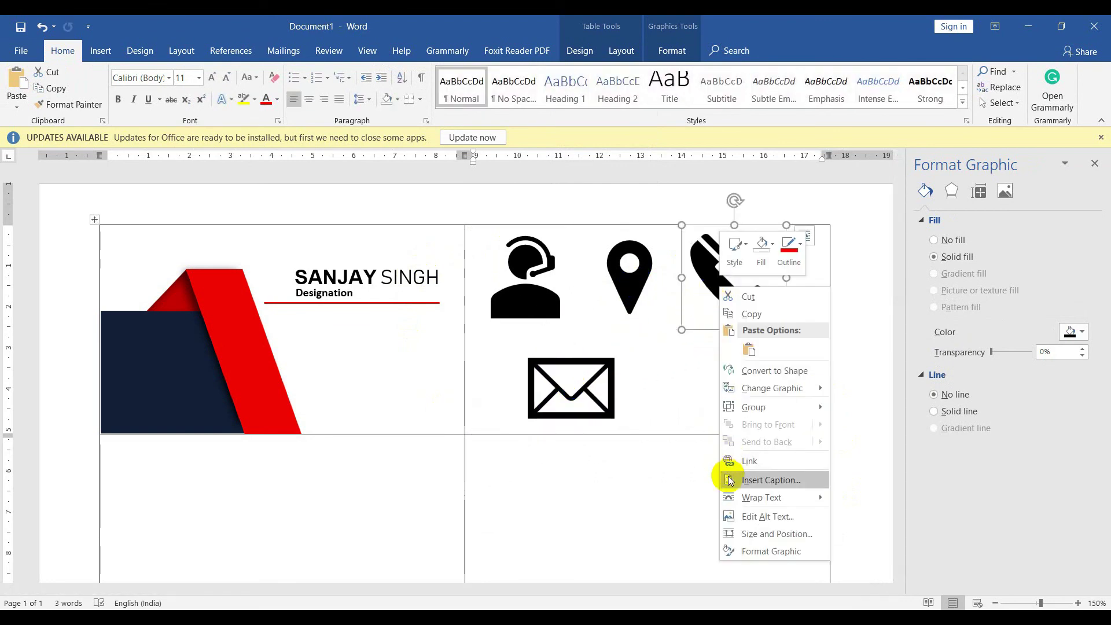
pyautogui.click(881, 510)
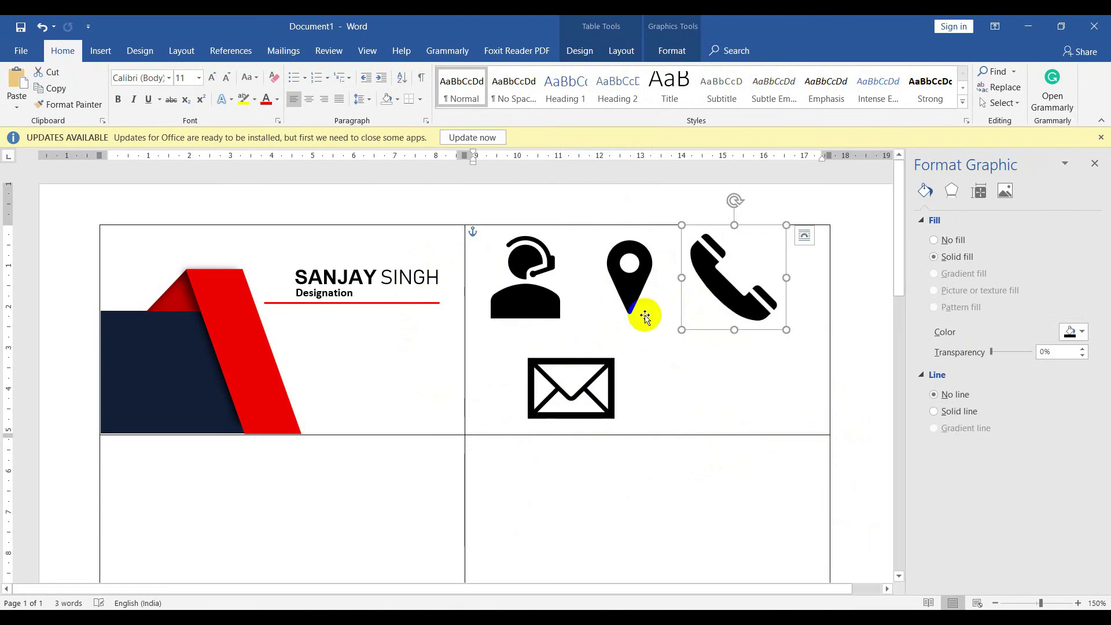
pyautogui.click(628, 272)
pyautogui.rightClick(628, 272)
pyautogui.moveTo(554, 509)
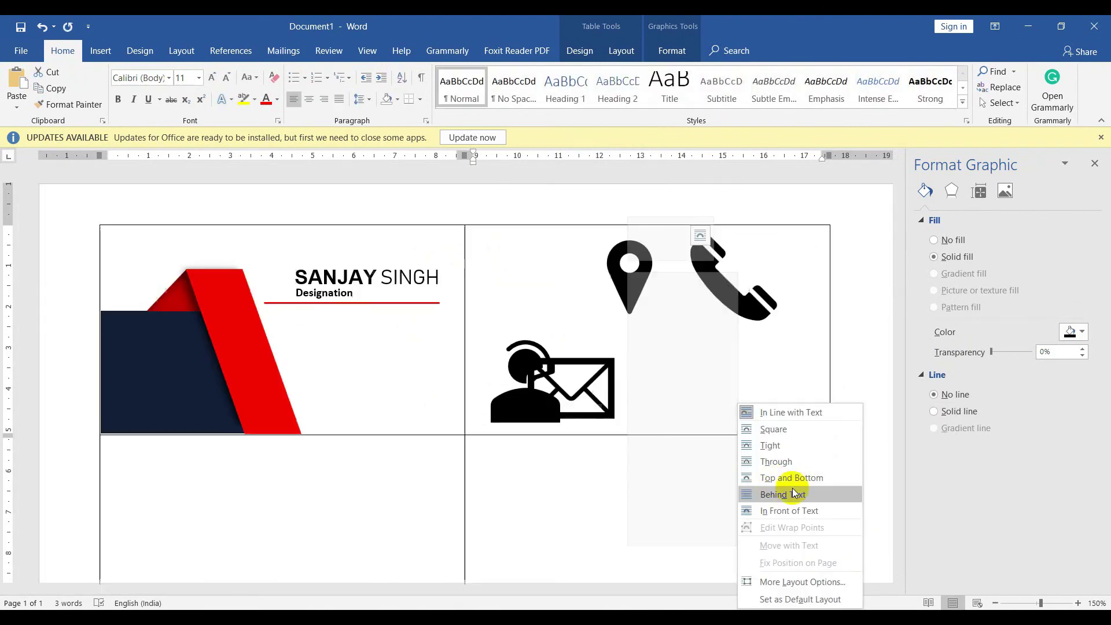
pyautogui.click(790, 511)
pyautogui.click(492, 287)
pyautogui.rightClick(510, 298)
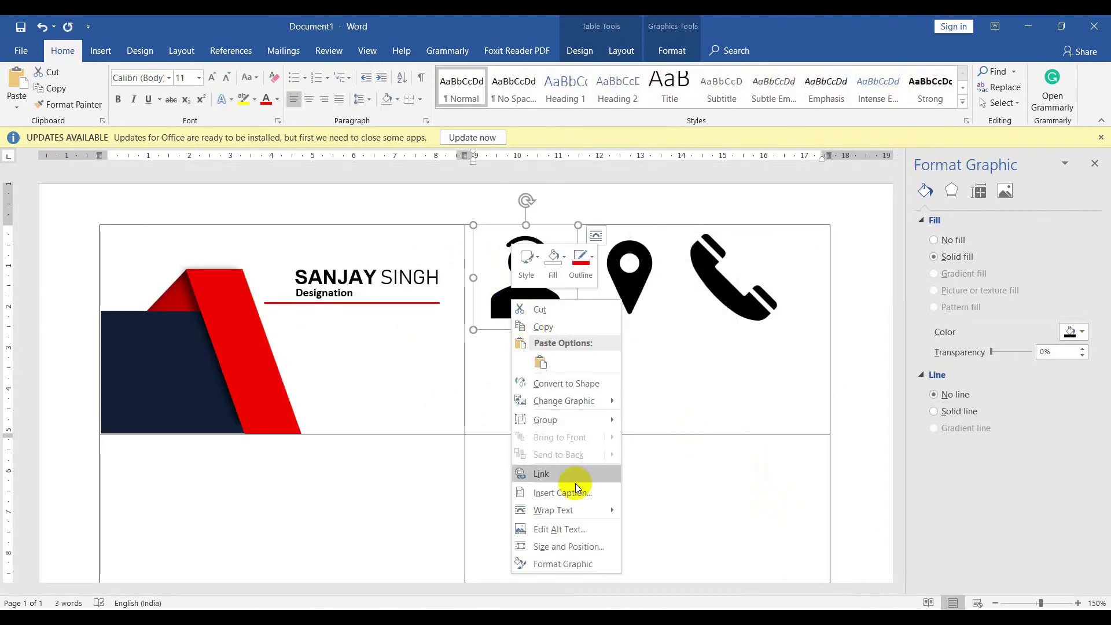
pyautogui.moveTo(553, 511)
pyautogui.click(683, 511)
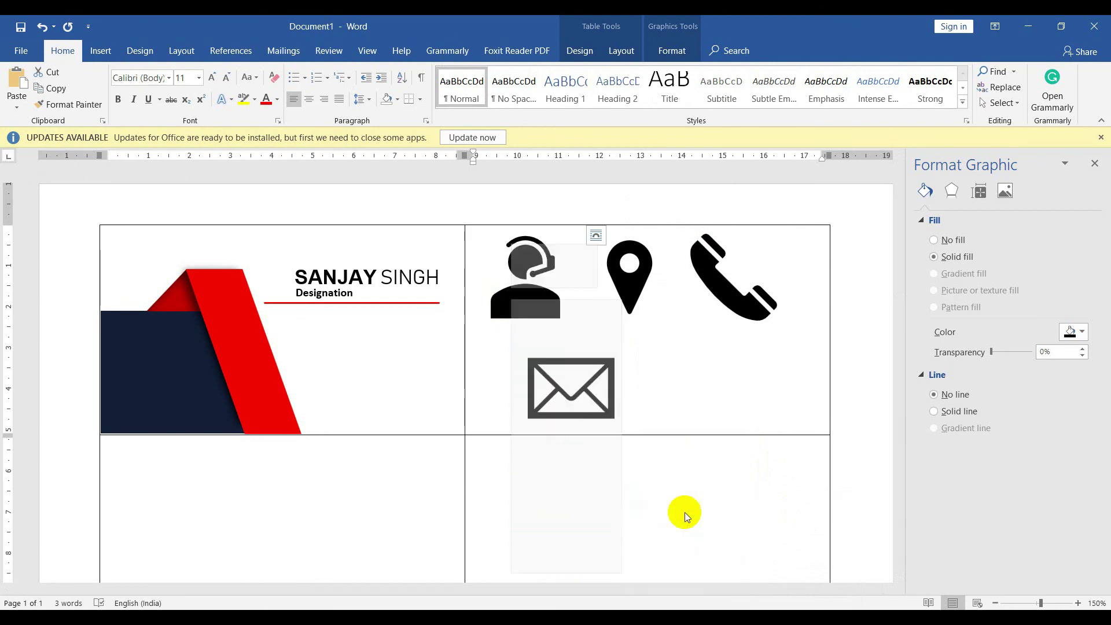
# Select all four icons together and shrink them to a small size
pyautogui.keyDown('shift'); pyautogui.click(643, 269); pyautogui.keyUp('shift')
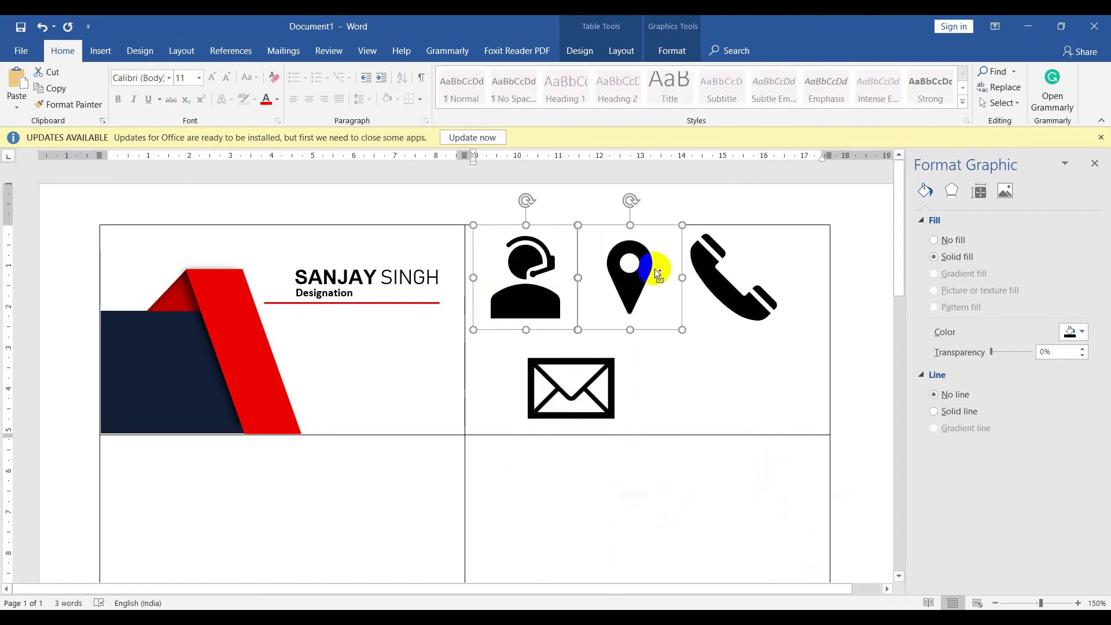
pyautogui.keyDown('shift'); pyautogui.click(735, 292); pyautogui.keyUp('shift')
pyautogui.moveTo(786, 330)
pyautogui.mouseDown()
pyautogui.moveTo(673, 251)
pyautogui.moveTo(692, 247)
pyautogui.mouseUp()
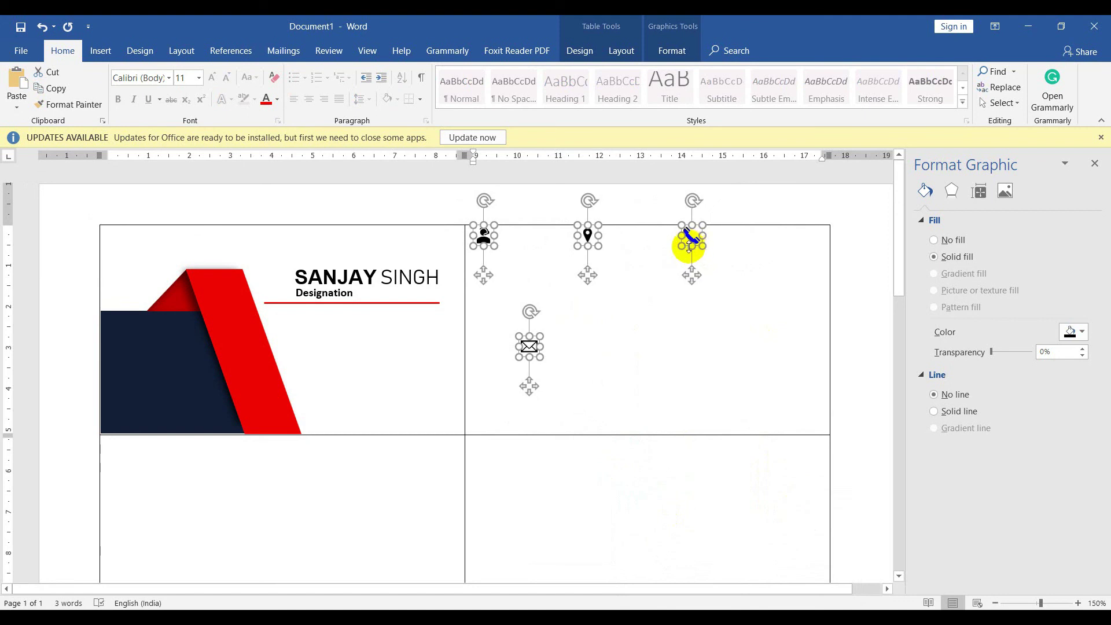
# Fill the four selected contact icons with White
pyautogui.click(671, 50)
pyautogui.click(415, 73)
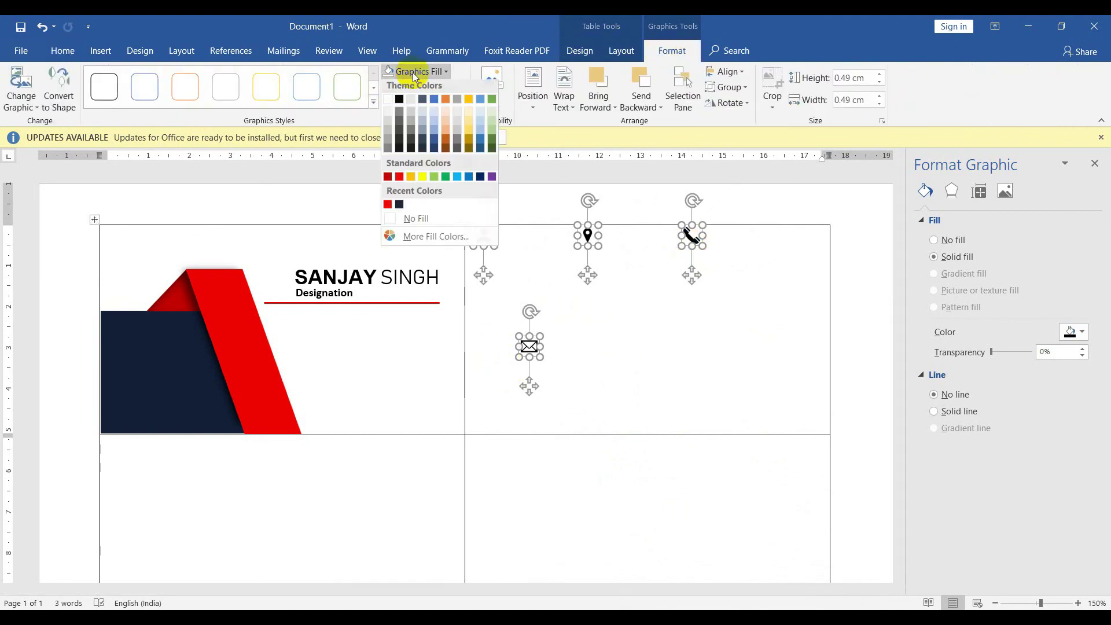
pyautogui.click(391, 105)
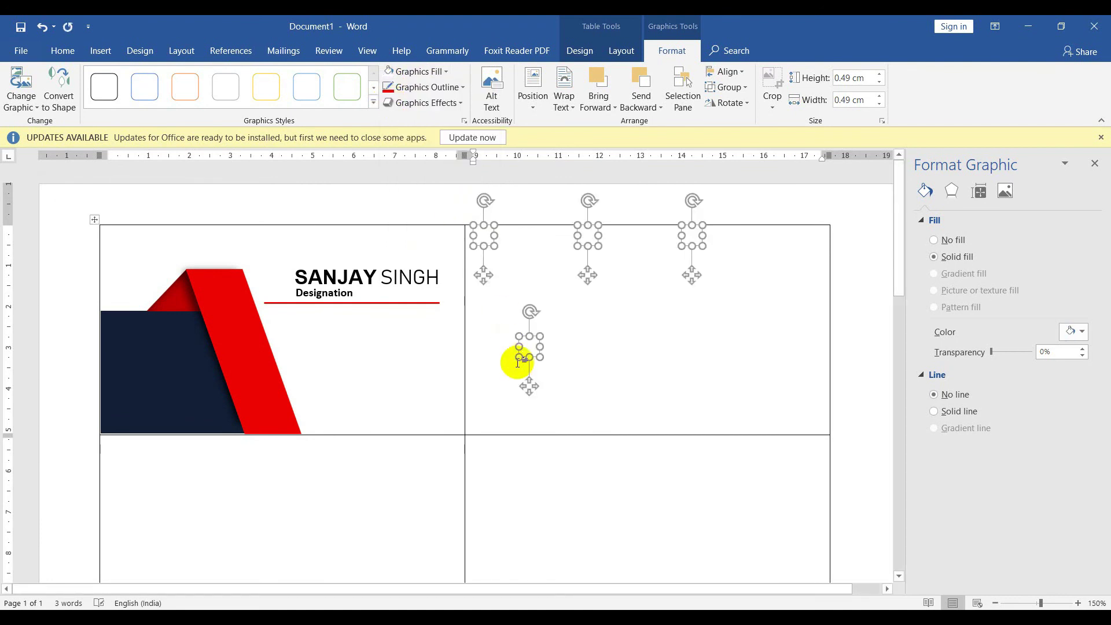
# Move the white icons into the left cell over the navy and red graphic, then select the phone icon alone
pyautogui.moveTo(529, 383)
pyautogui.mouseDown()
pyautogui.moveTo(169, 491)
pyautogui.moveTo(165, 467)
pyautogui.mouseUp()
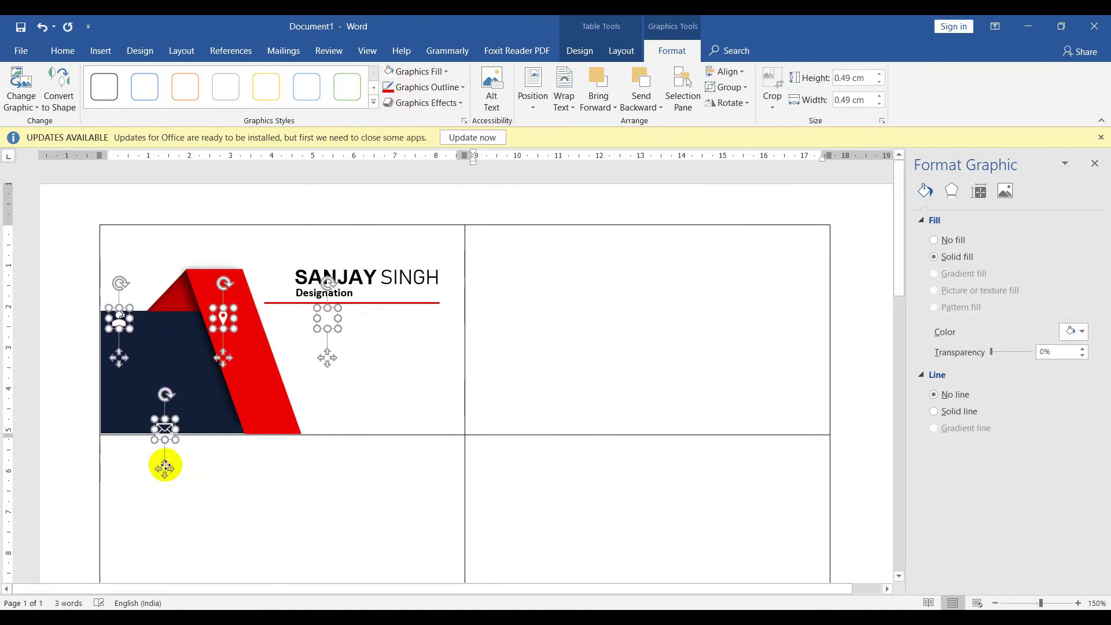
pyautogui.click(332, 353)
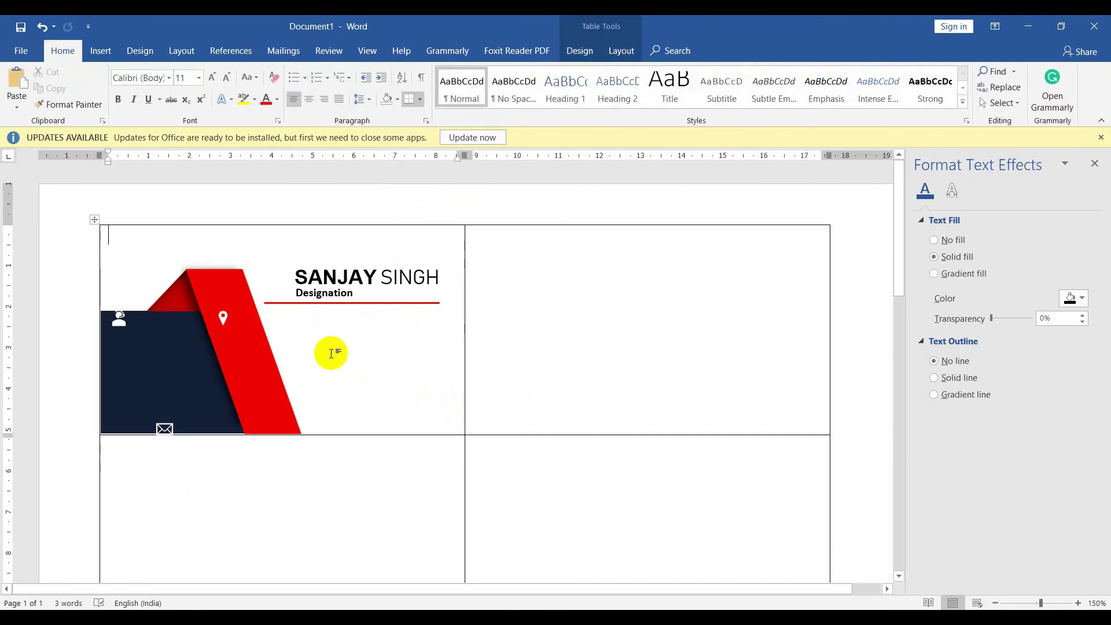
pyautogui.click(331, 329)
# Drag the phone, headset and envelope icons onto the red band, with the headset at the top
pyautogui.moveTo(327, 359); pyautogui.dragTo(236, 389)
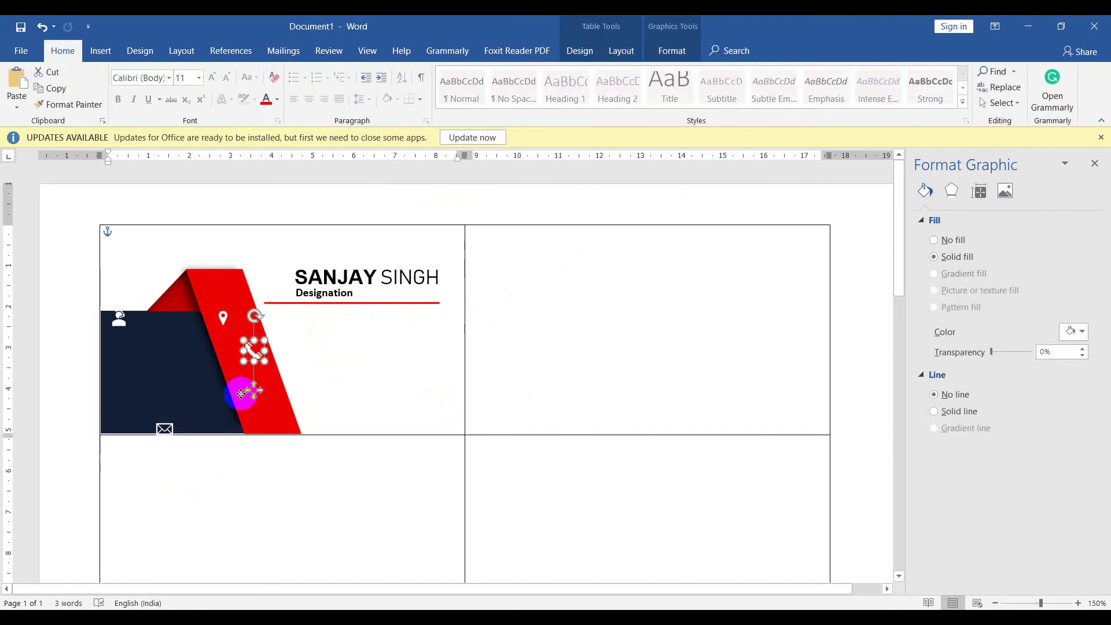
pyautogui.keyDown('ctrl'); pyautogui.scroll(3, 179, 303); pyautogui.keyUp('ctrl')
pyautogui.keyDown('ctrl'); pyautogui.scroll(4, 178, 303); pyautogui.keyUp('ctrl')
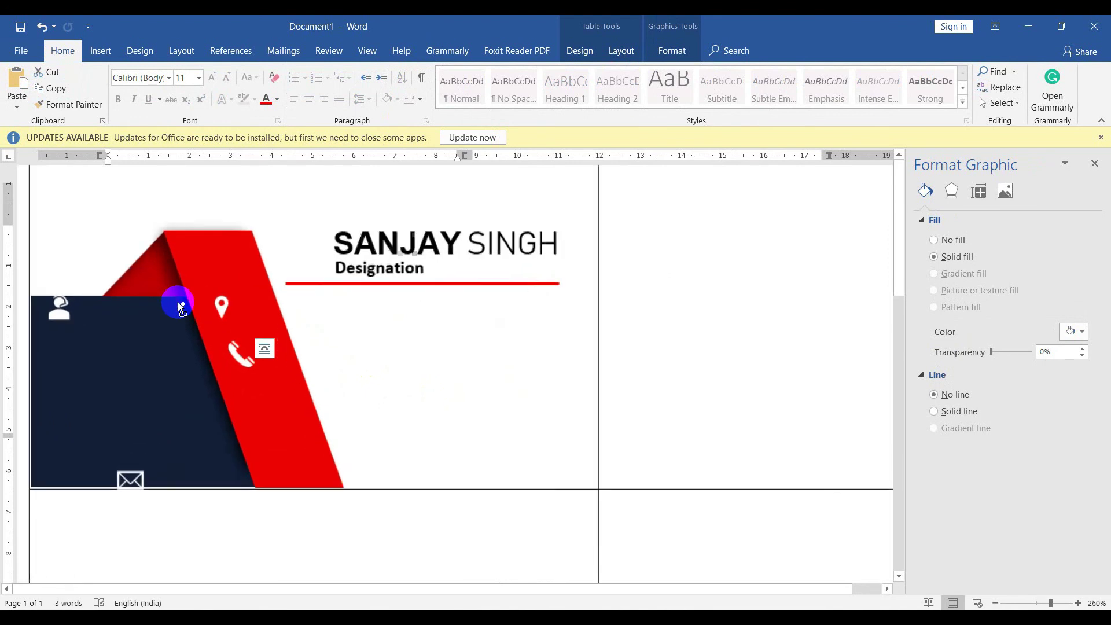
pyautogui.keyDown('ctrl'); pyautogui.scroll(5, 55, 349); pyautogui.keyUp('ctrl')
pyautogui.moveTo(33, 310); pyautogui.dragTo(219, 252)
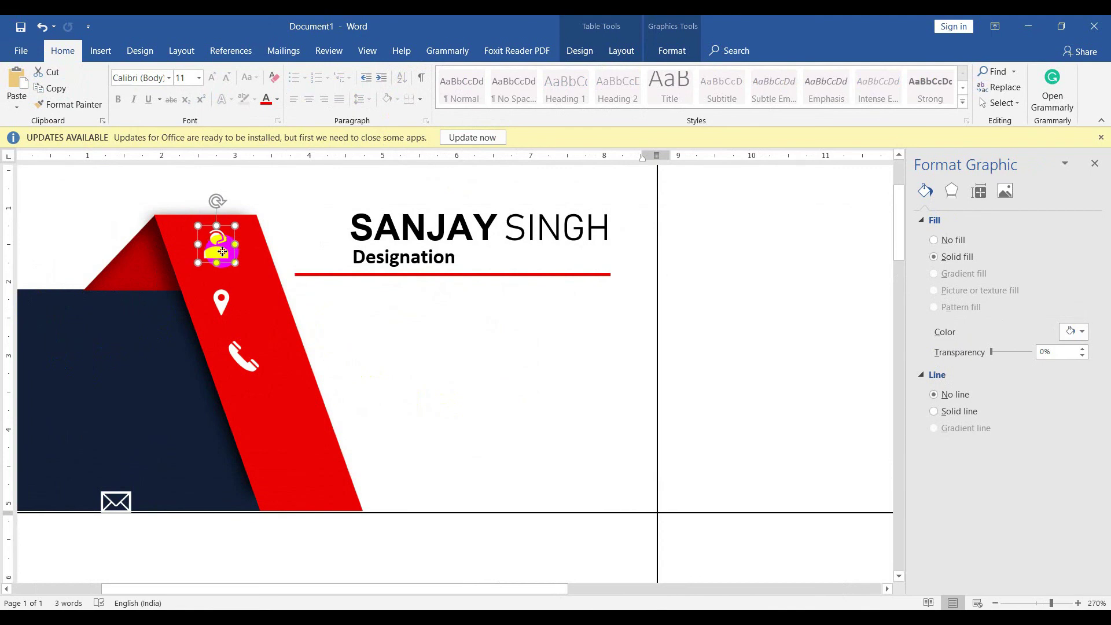
pyautogui.moveTo(222, 251); pyautogui.dragTo(223, 253)
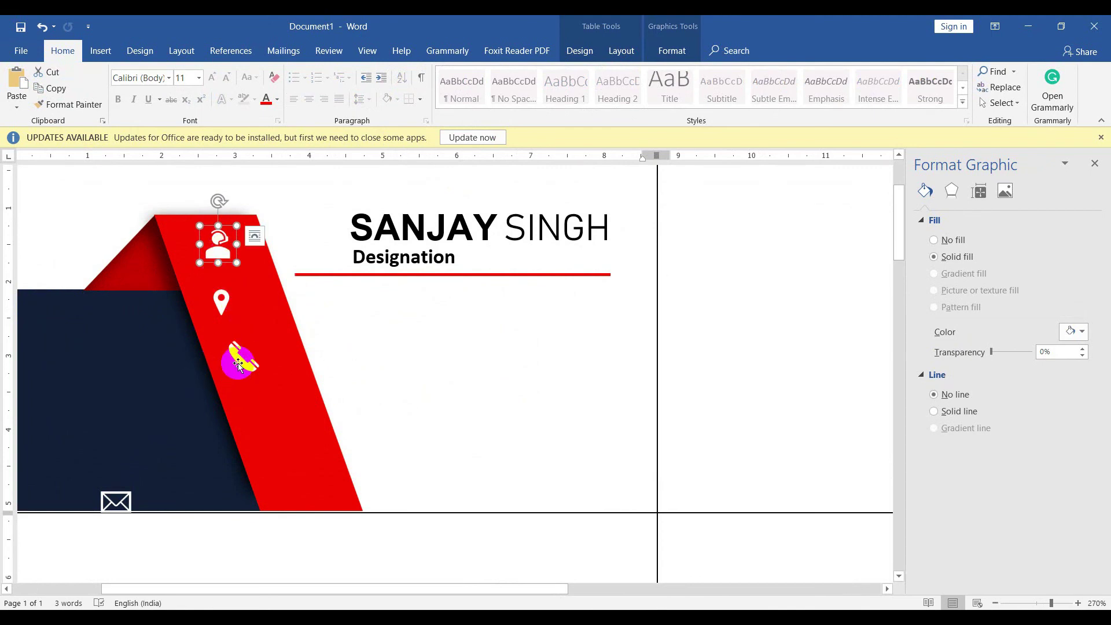
pyautogui.click(119, 489)
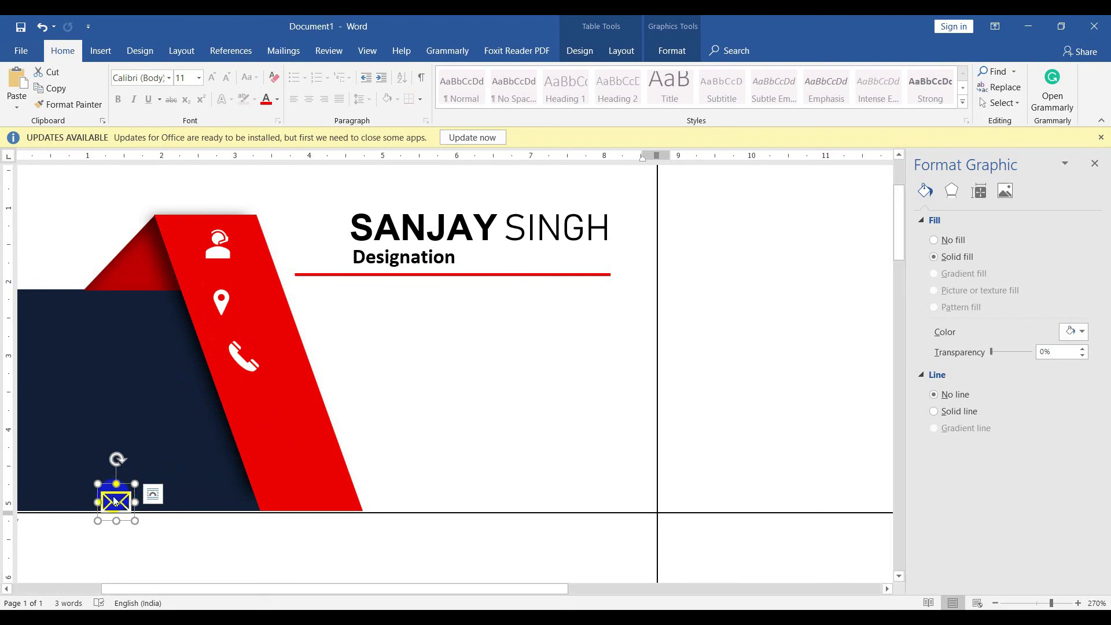
pyautogui.moveTo(117, 500); pyautogui.dragTo(297, 462)
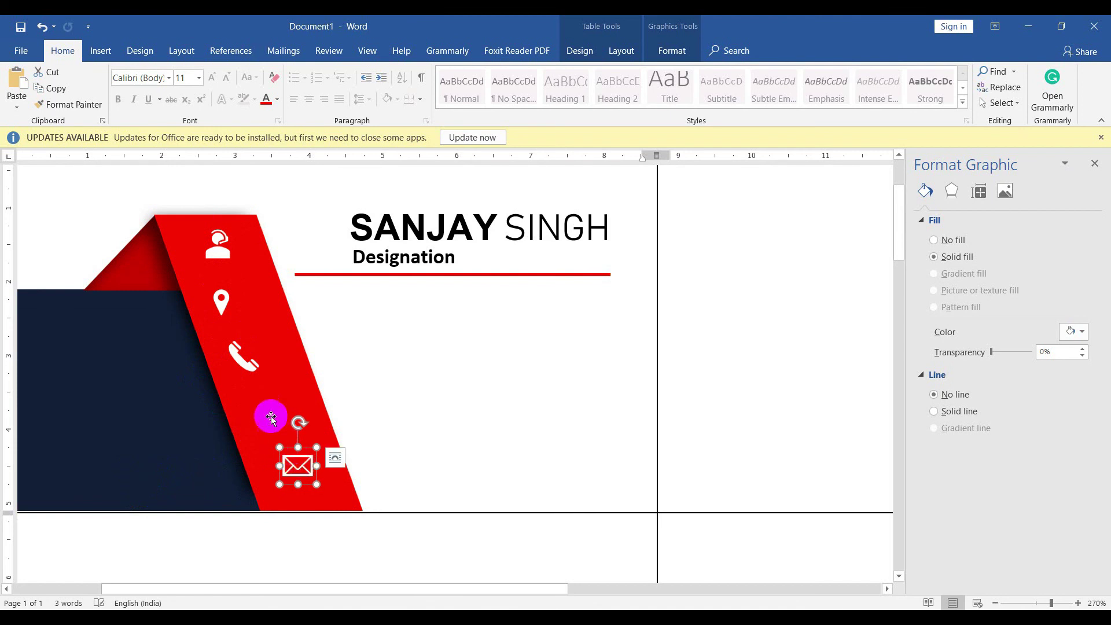
# Shift the phone icon and location pin further down along the red band
pyautogui.click(244, 365)
pyautogui.moveTo(243, 365); pyautogui.dragTo(265, 399)
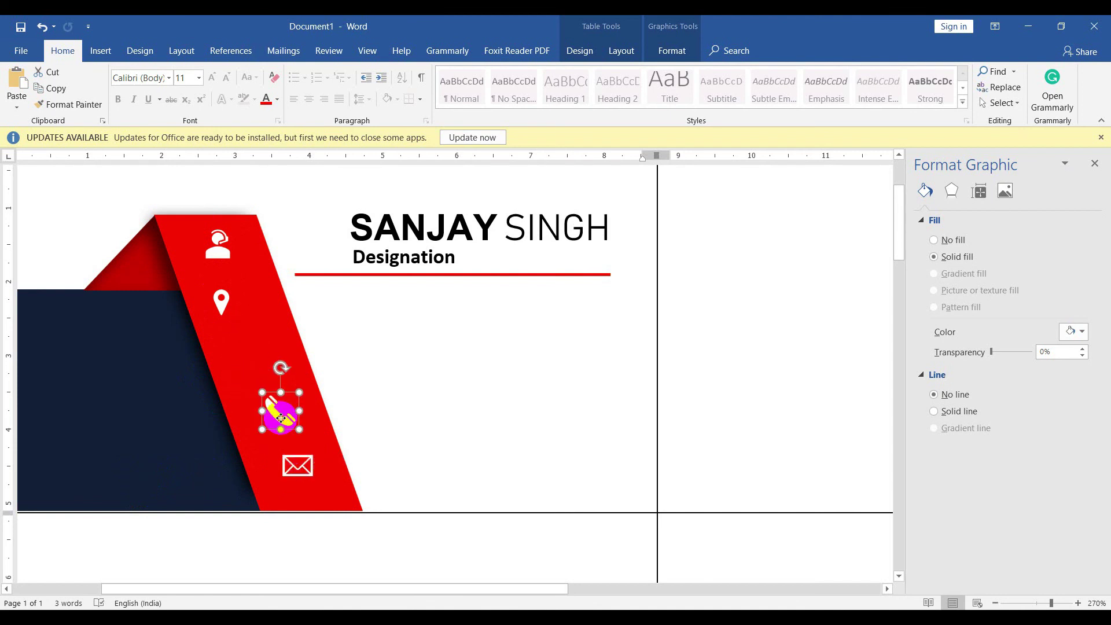
pyautogui.moveTo(222, 302); pyautogui.dragTo(241, 319)
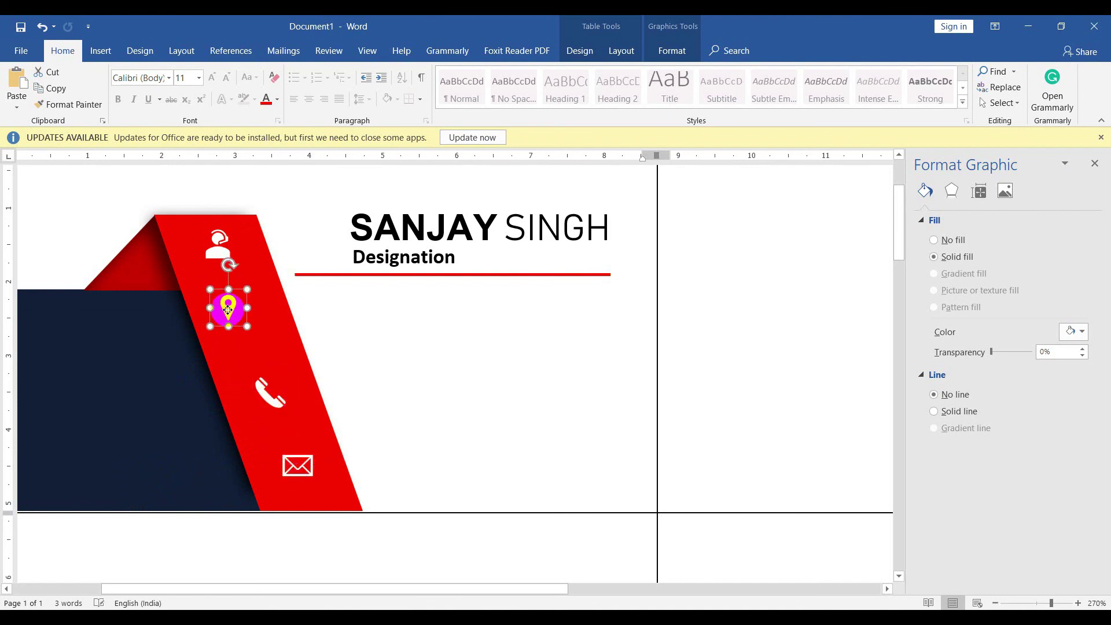
pyautogui.click(285, 412)
# Nudge the envelope, phone and pin icons with Ctrl+arrow keys into an evenly spaced diagonal column
pyautogui.click(305, 467)
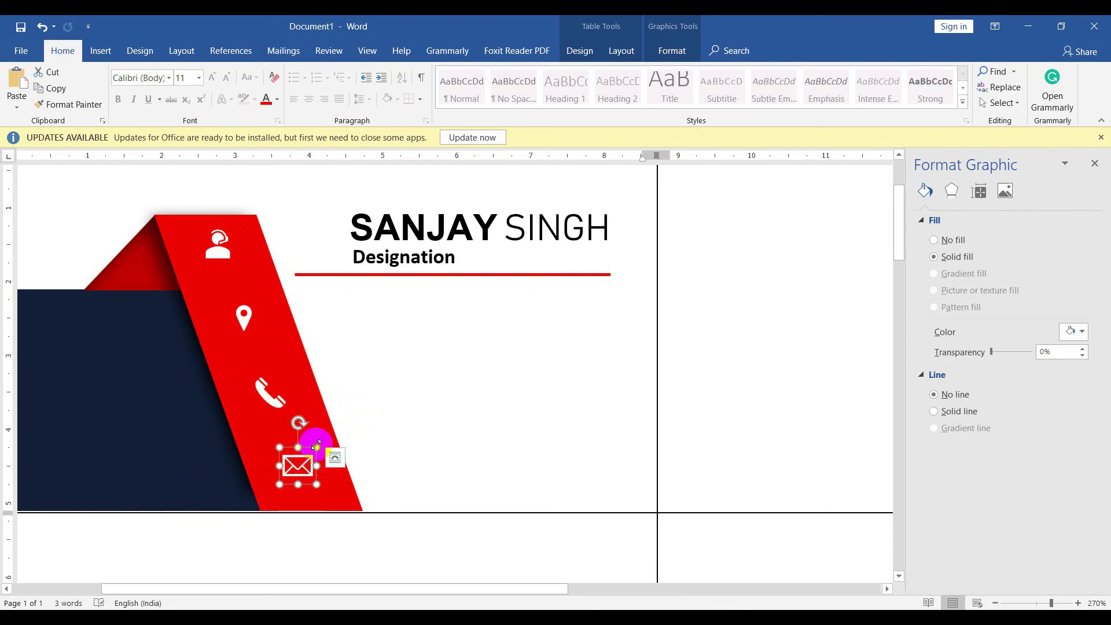
pyautogui.moveTo(316, 446); pyautogui.dragTo(317, 453)
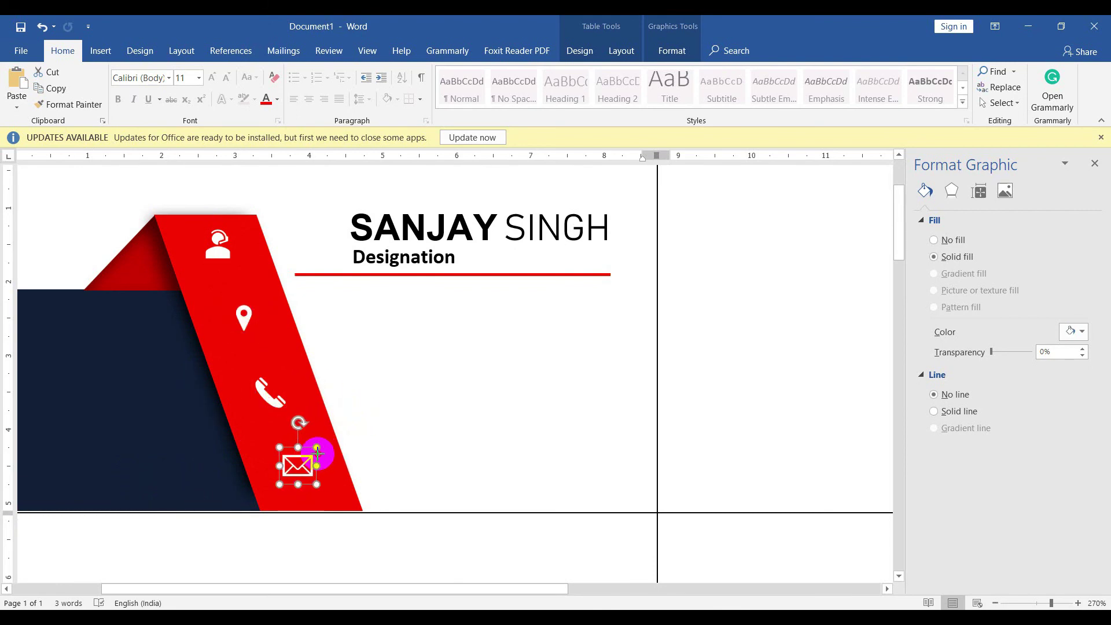
pyautogui.hotkey('ctrl', 'Down')
pyautogui.hotkey('ctrl', 'Down')
pyautogui.hotkey('ctrl', 'Down')
pyautogui.hotkey('ctrl', 'Down')
pyautogui.hotkey('ctrl', 'Down')
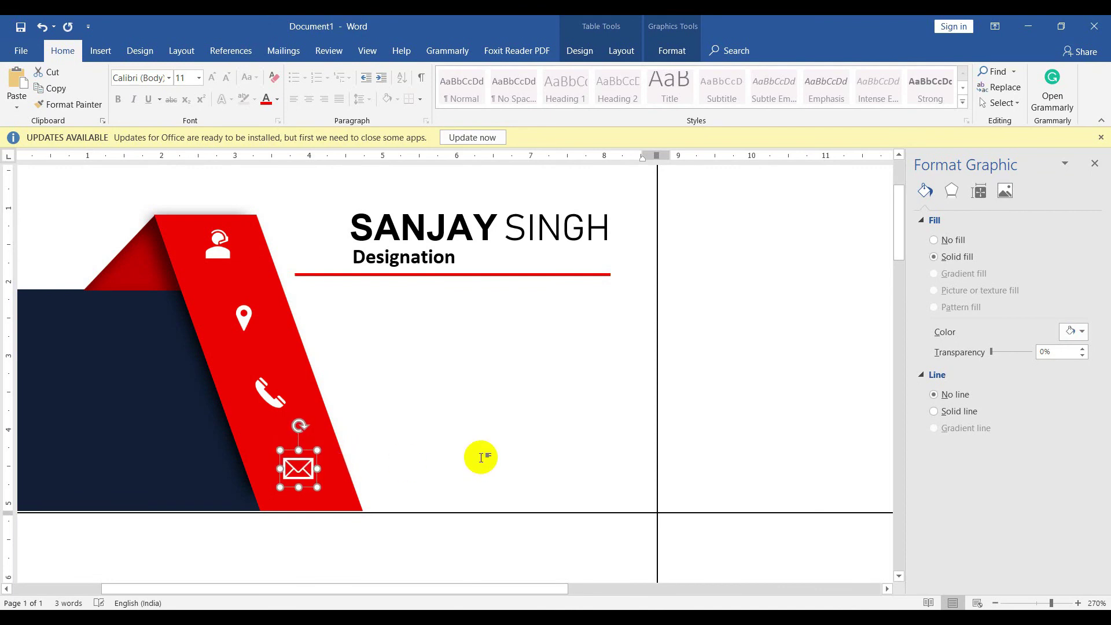
pyautogui.scroll(1, 405, 445)
pyautogui.hscroll(-2, 405, 445)
pyautogui.click(417, 455)
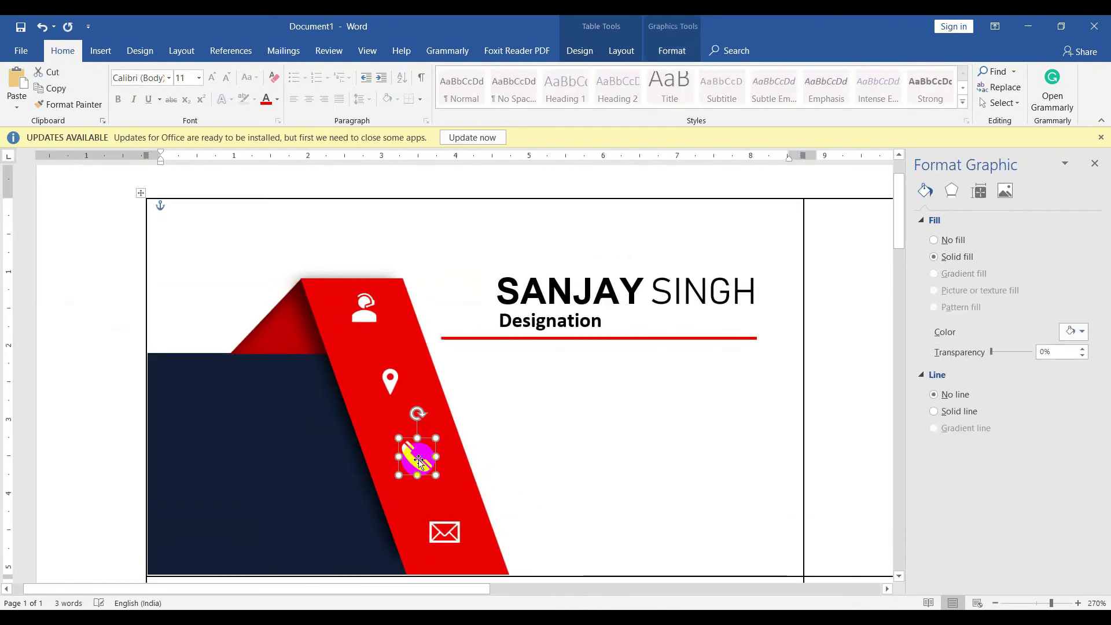
pyautogui.hotkey('ctrl', 'Down')
pyautogui.hotkey('ctrl', 'Down')
pyautogui.hotkey('ctrl', 'Down')
pyautogui.hotkey('ctrl', 'Right')
pyautogui.hotkey('ctrl', 'Right')
pyautogui.hotkey('ctrl', 'Right')
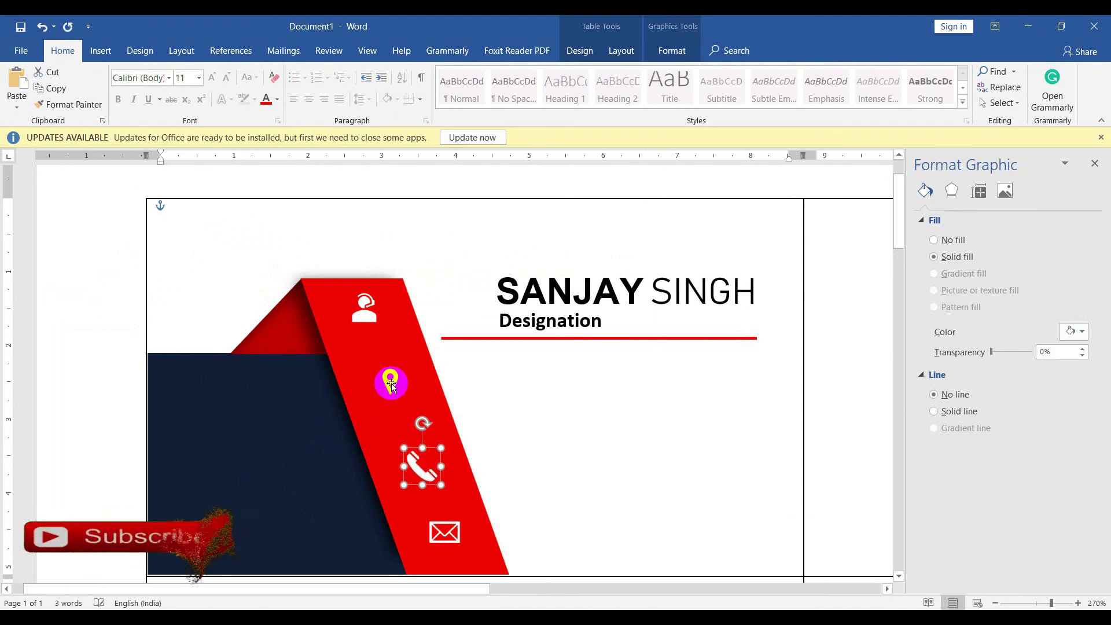
pyautogui.click(390, 383)
pyautogui.hotkey('ctrl', 'Down')
pyautogui.hotkey('ctrl', 'Down')
pyautogui.hotkey('ctrl', 'Down')
pyautogui.hotkey('ctrl', 'Down')
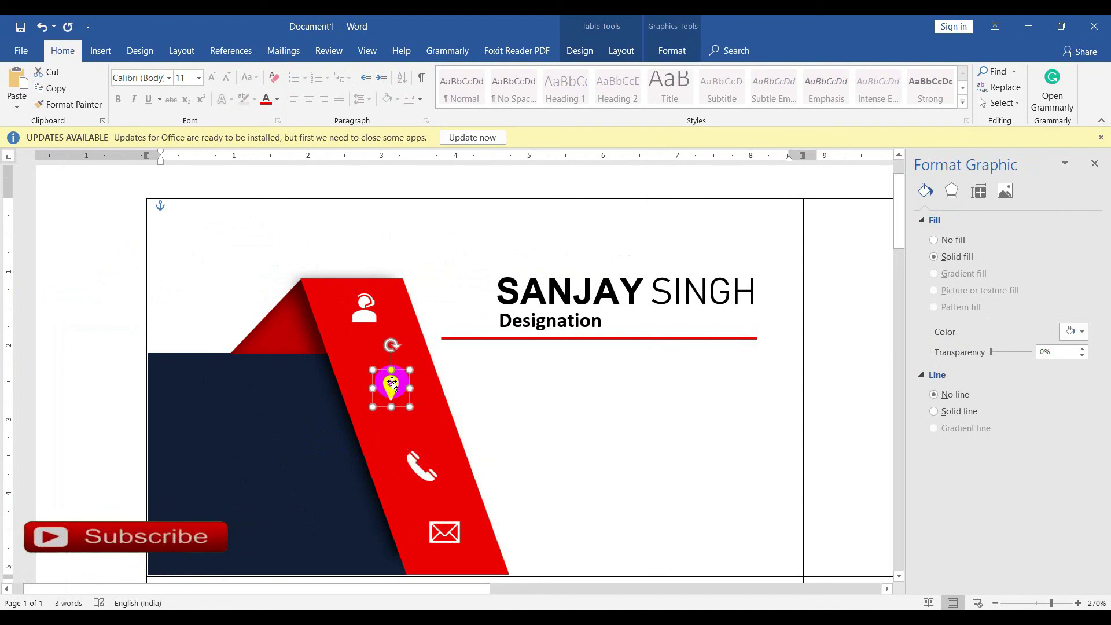
pyautogui.click(544, 438)
pyautogui.keyDown('ctrl'); pyautogui.scroll(-3, 544, 438); pyautogui.keyUp('ctrl')
pyautogui.keyDown('ctrl'); pyautogui.scroll(-3, 535, 435); pyautogui.keyUp('ctrl')
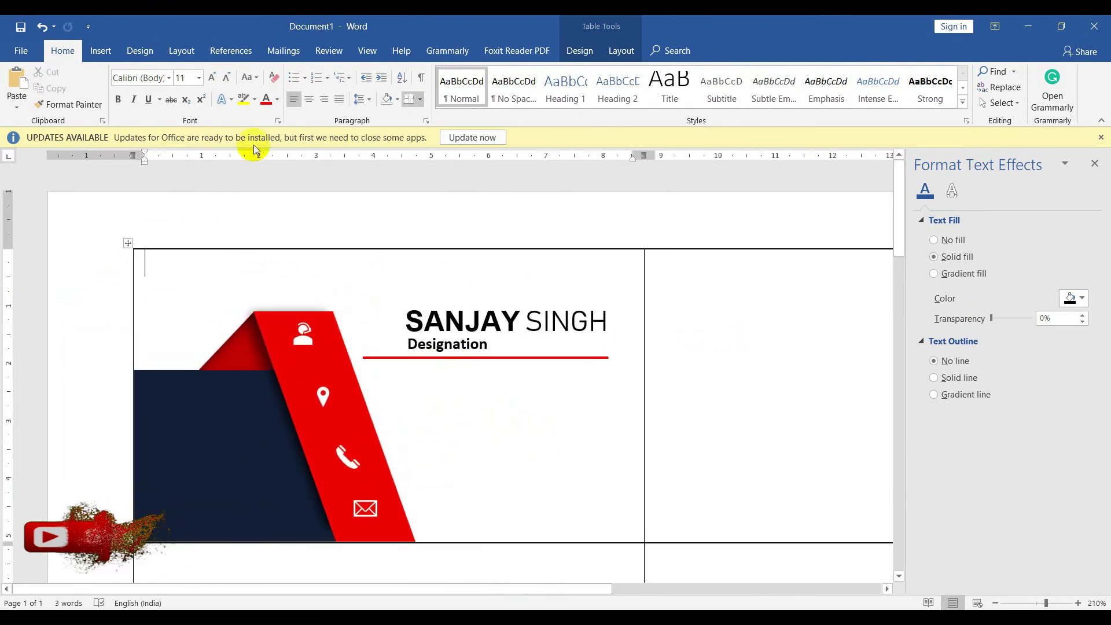
# Draw a text box below the red line under Designation
pyautogui.click(101, 50)
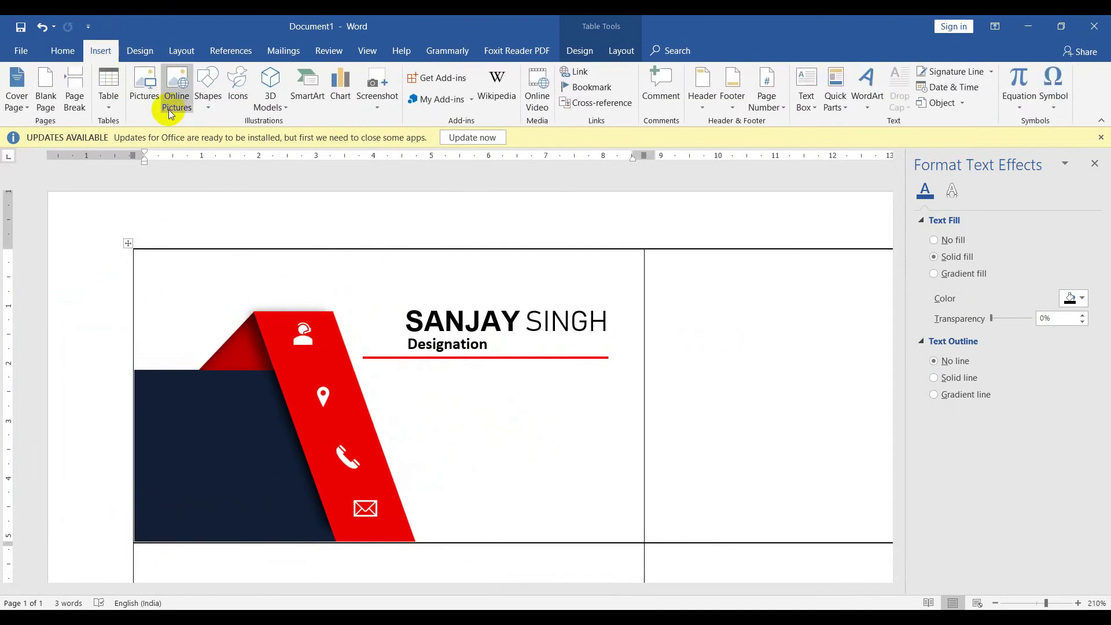
pyautogui.click(202, 103)
pyautogui.click(222, 140)
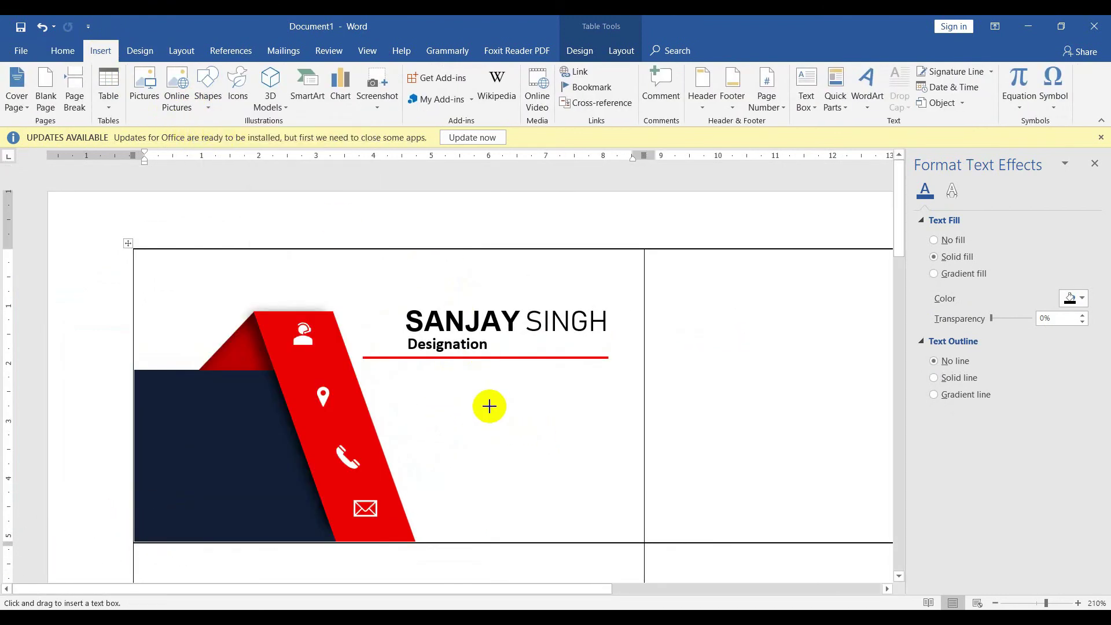
pyautogui.moveTo(371, 369); pyautogui.dragTo(627, 426)
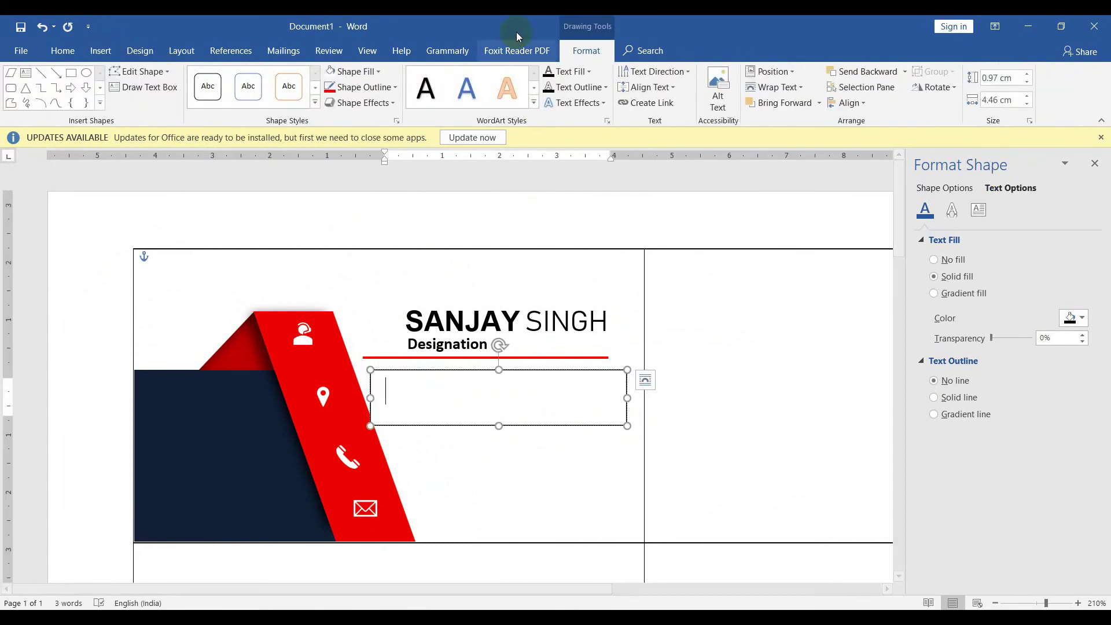
# Set the text box to No Fill and No Outline
pyautogui.click(354, 72)
pyautogui.click(355, 220)
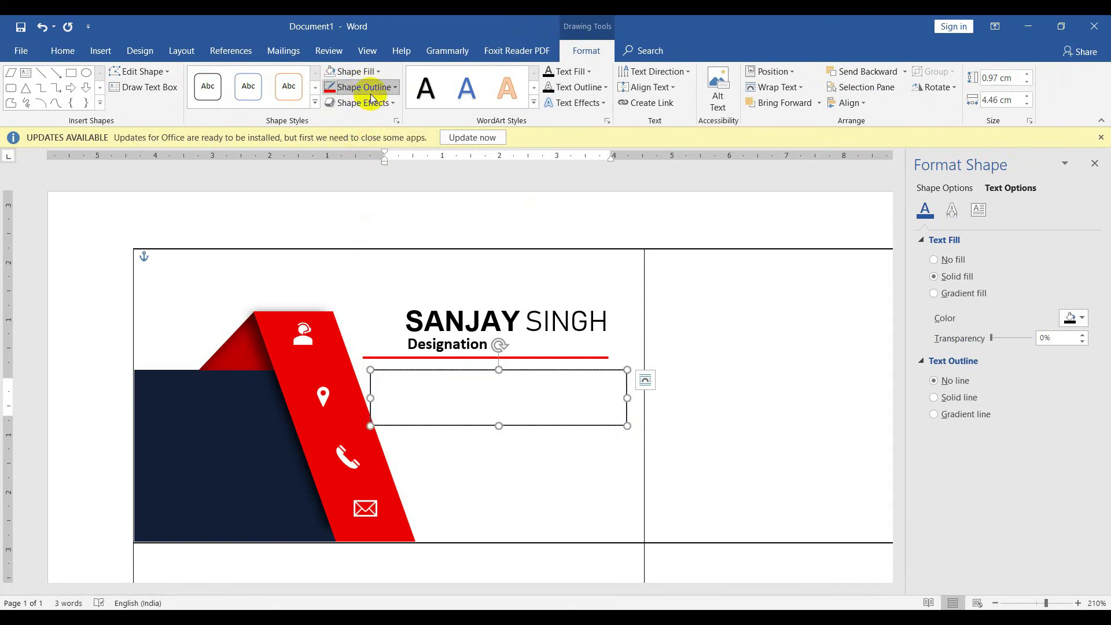
pyautogui.click(371, 93)
pyautogui.click(372, 235)
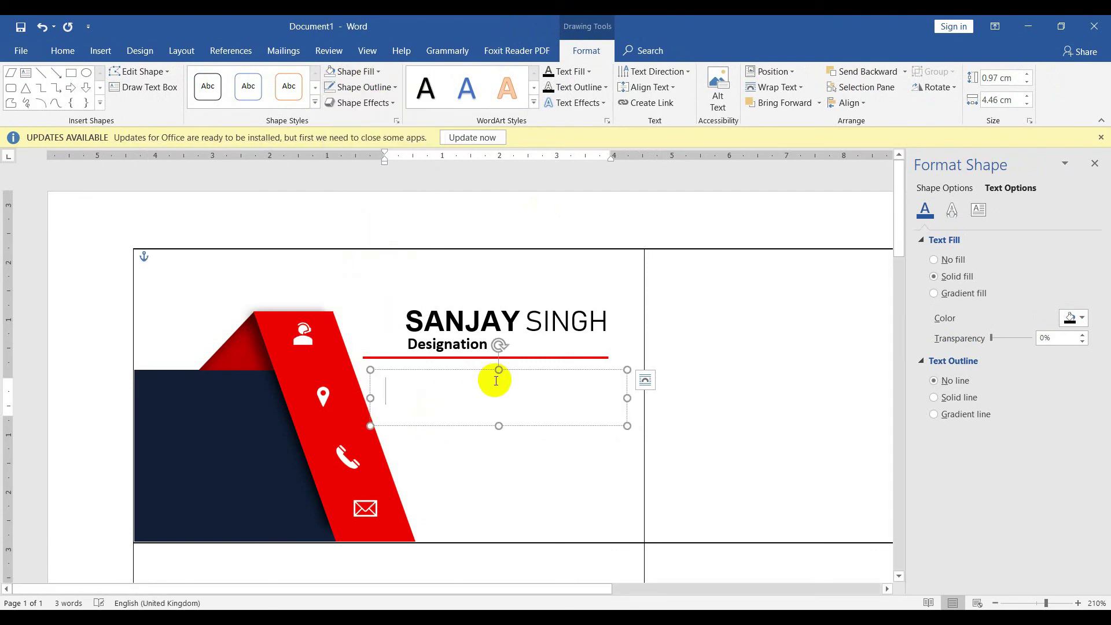
pyautogui.scroll(-3, 498, 382)
pyautogui.scroll(-4, 498, 359)
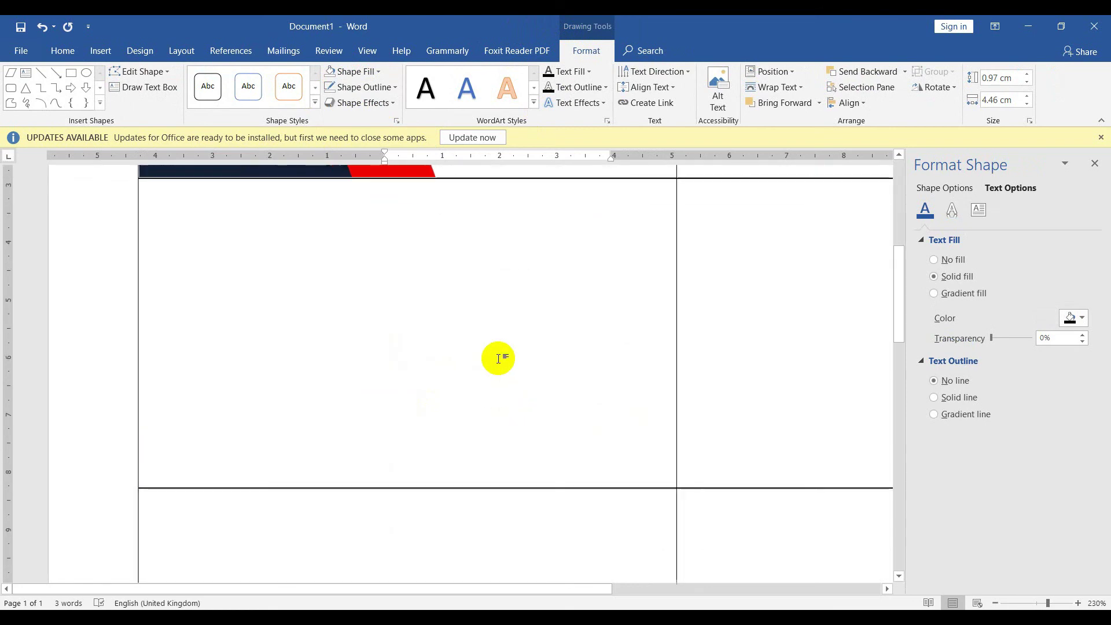
pyautogui.scroll(7, 498, 359)
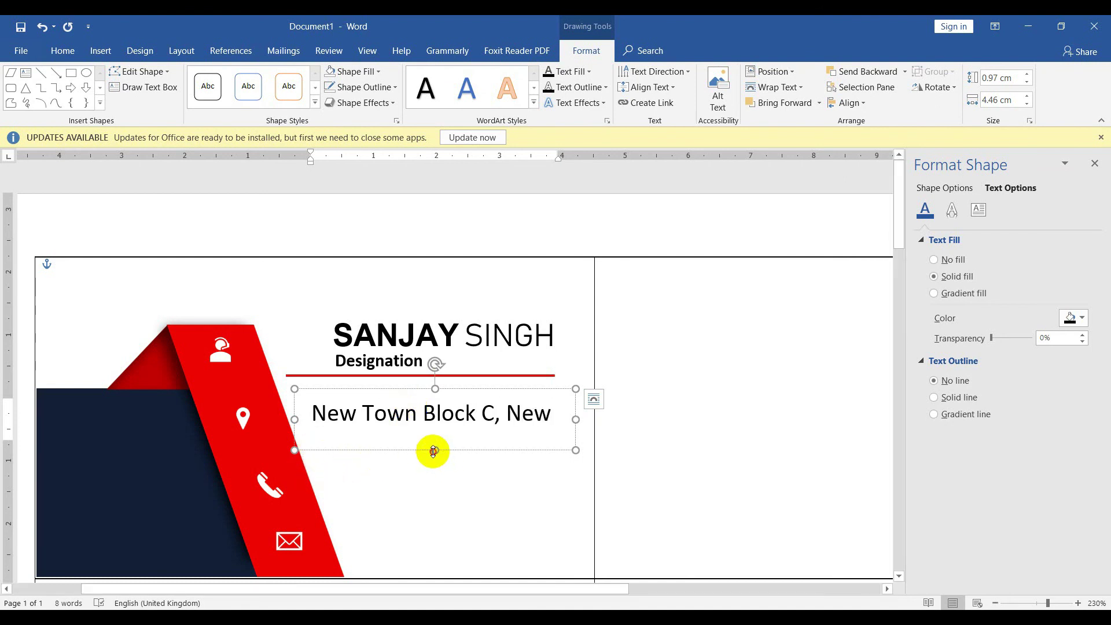
pyautogui.moveTo(433, 451); pyautogui.dragTo(434, 500)
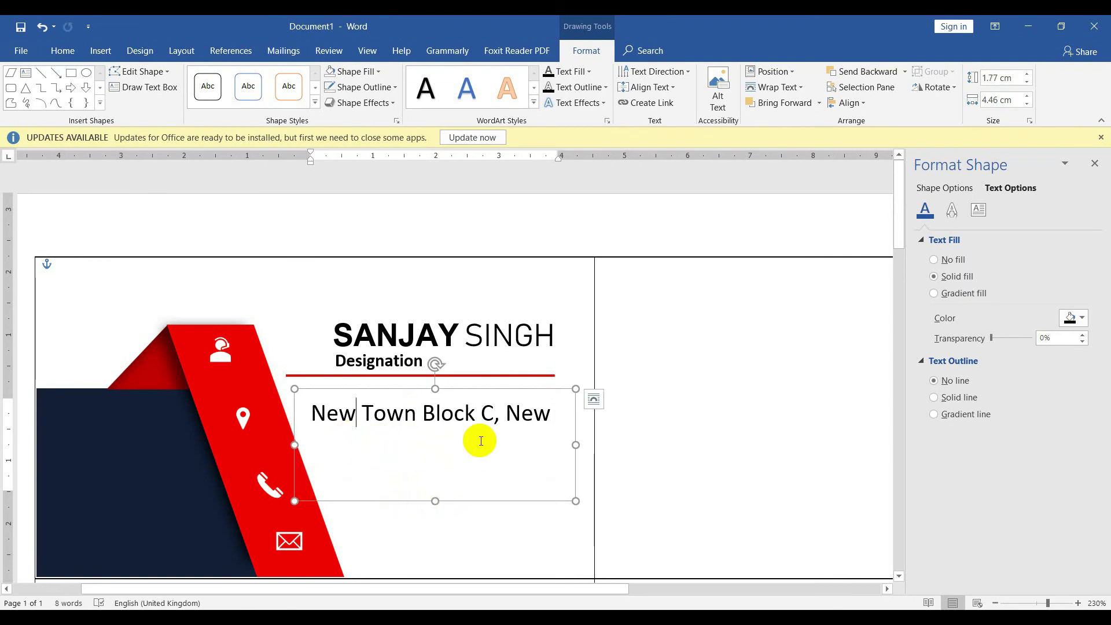
pyautogui.click(556, 432)
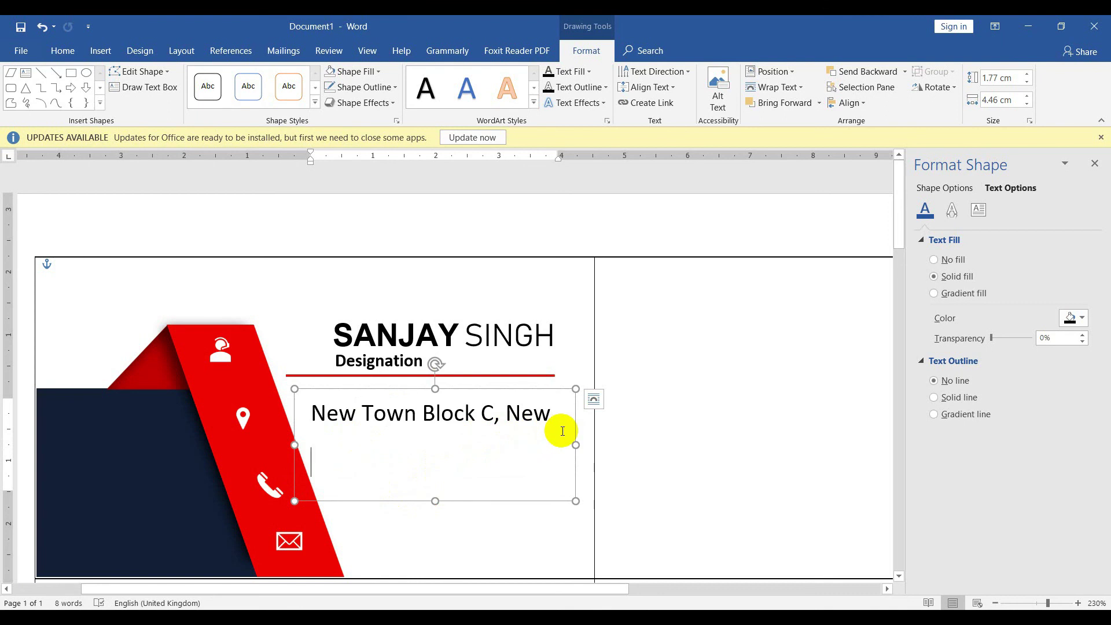
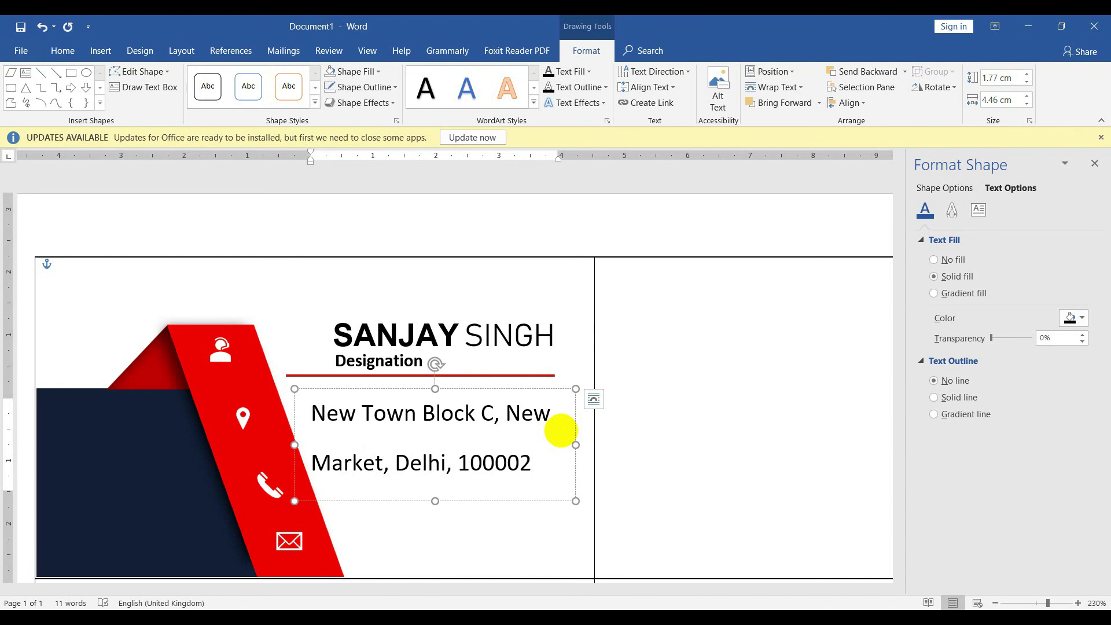
pyautogui.scroll(-4, 560, 431)
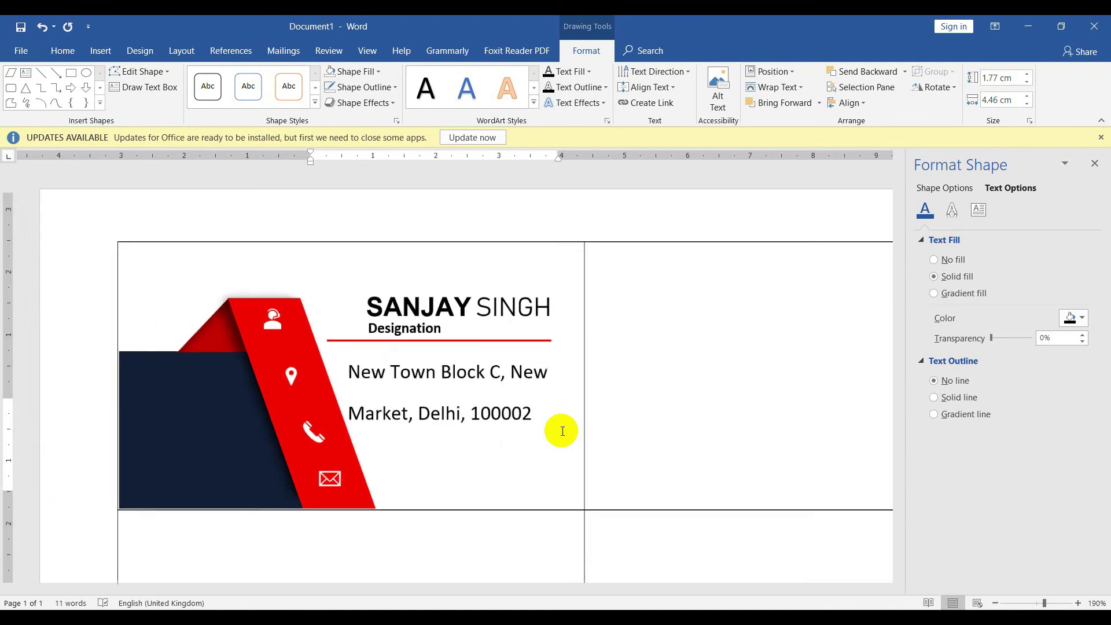
pyautogui.click(476, 371)
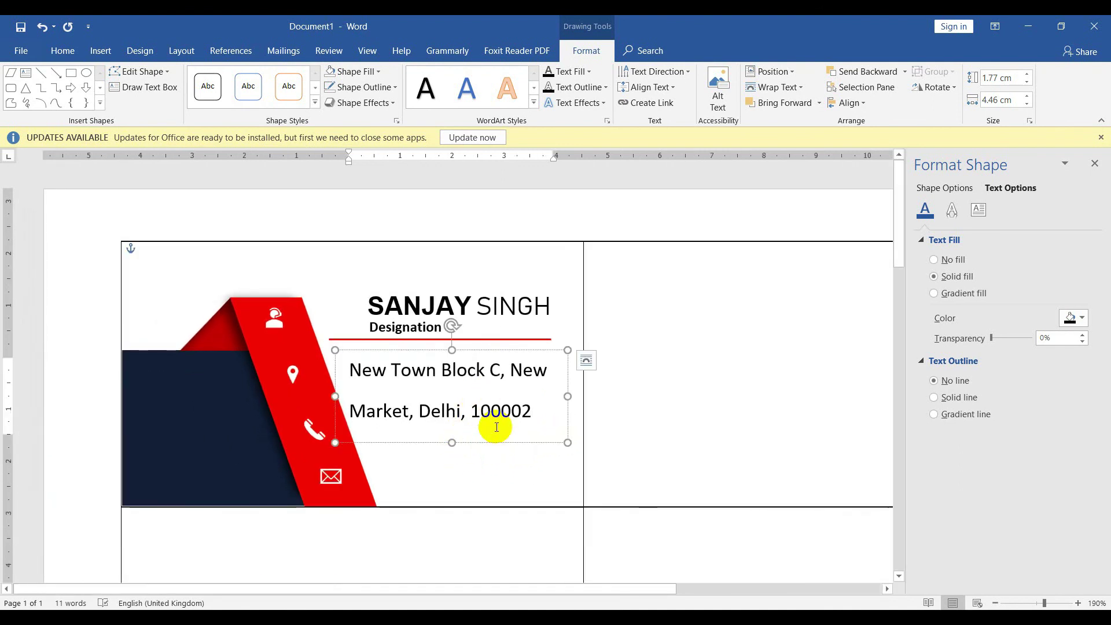
# Select the whole address and remove the space after its paragraph
pyautogui.tripleClick(497, 427)
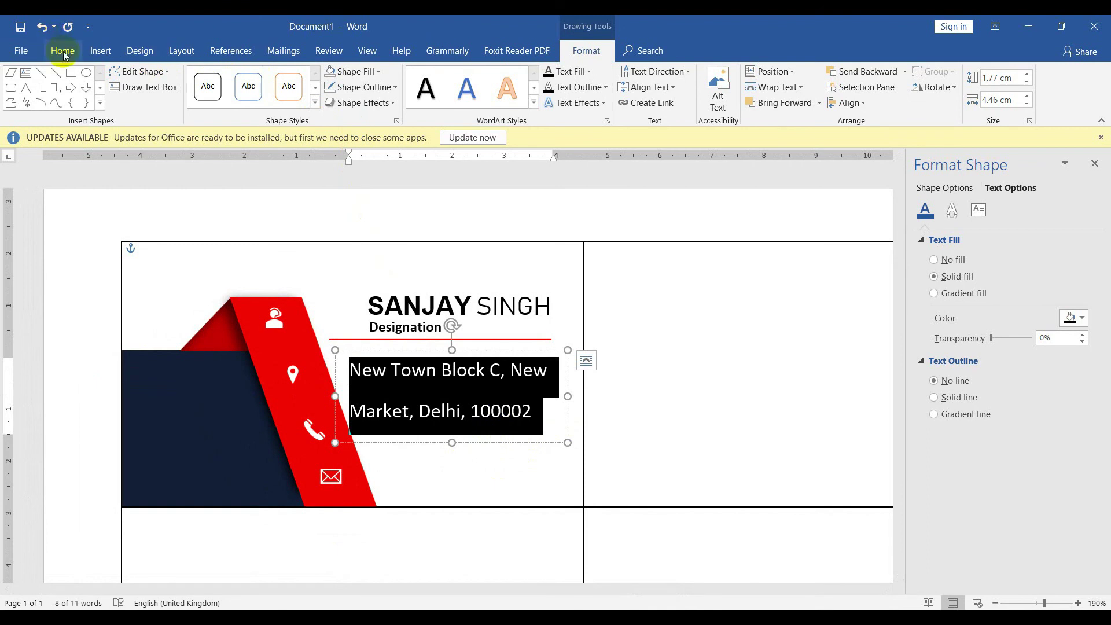
pyautogui.click(63, 52)
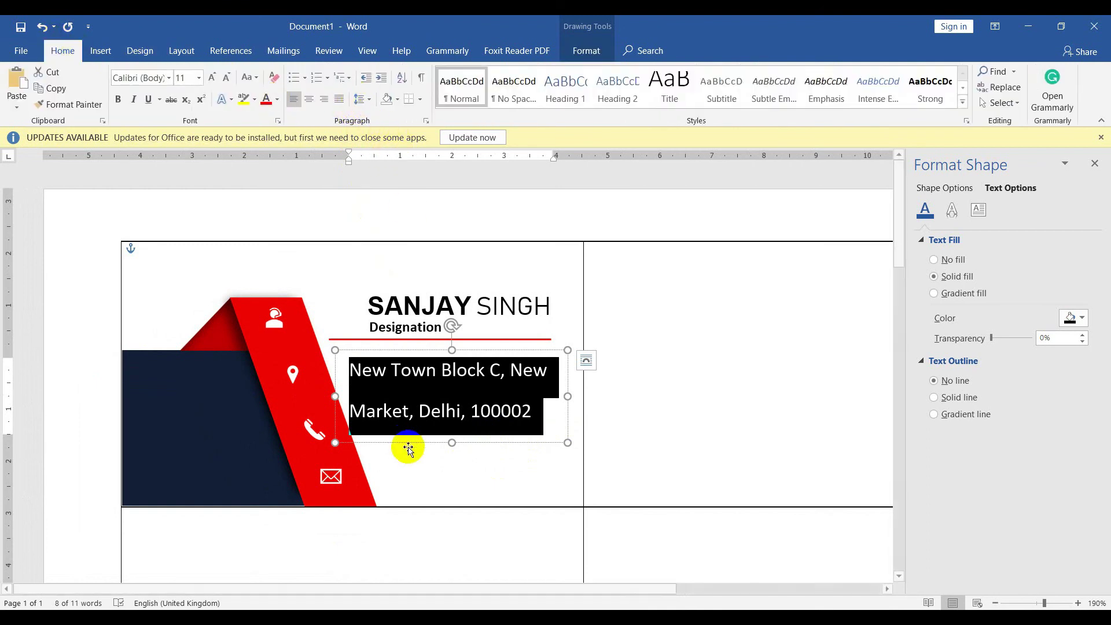
pyautogui.click(359, 100)
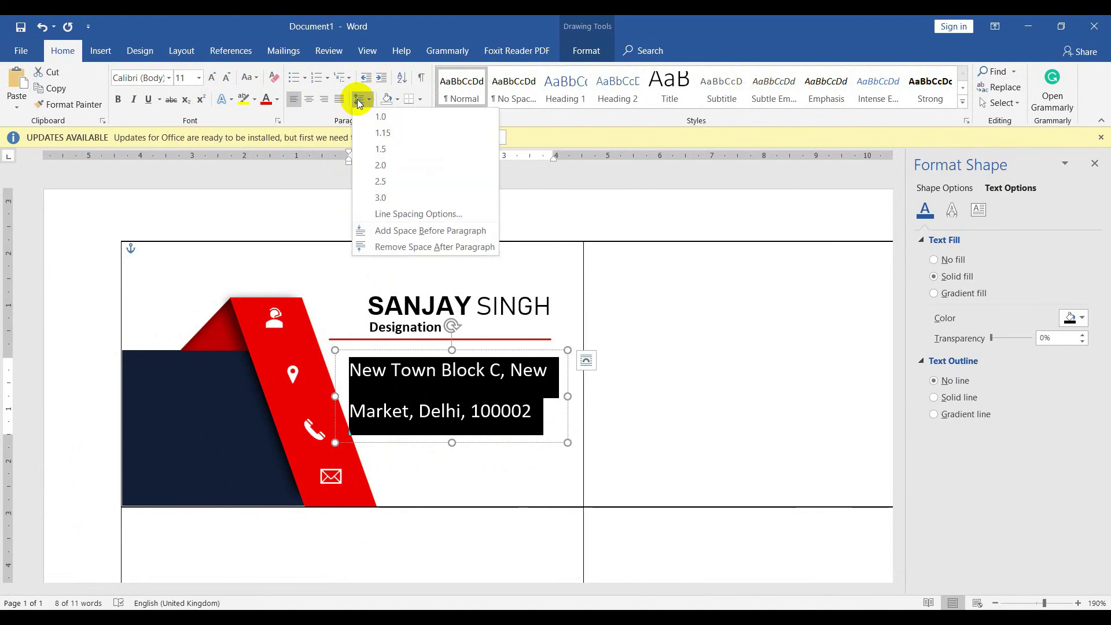
pyautogui.click(394, 247)
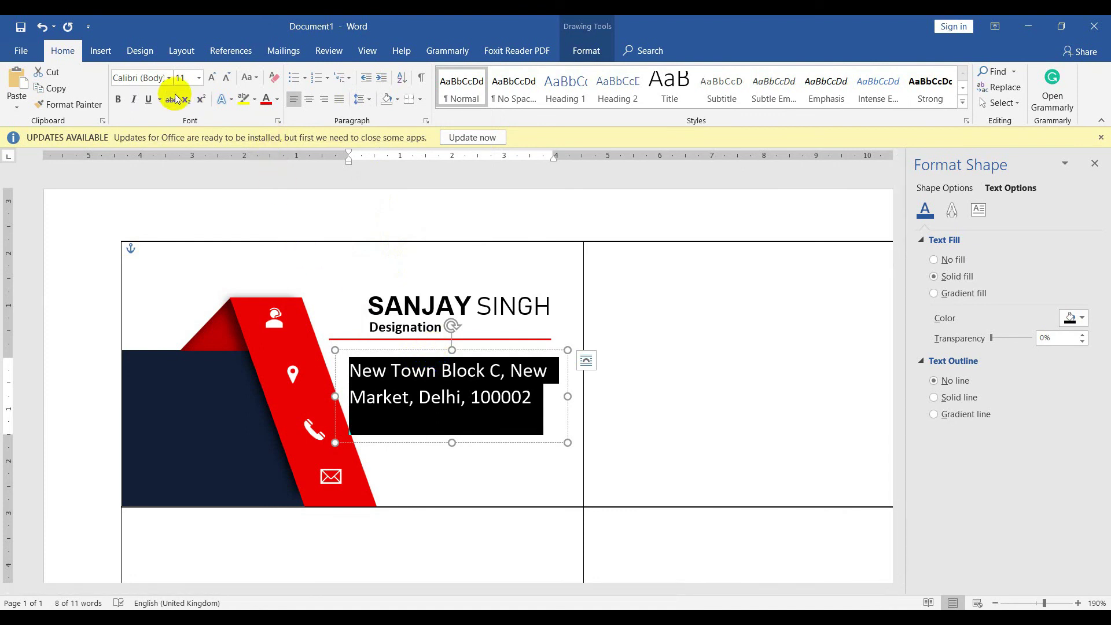
# Set the address to Arial 8 pt and narrow its box from the right
pyautogui.click(168, 77)
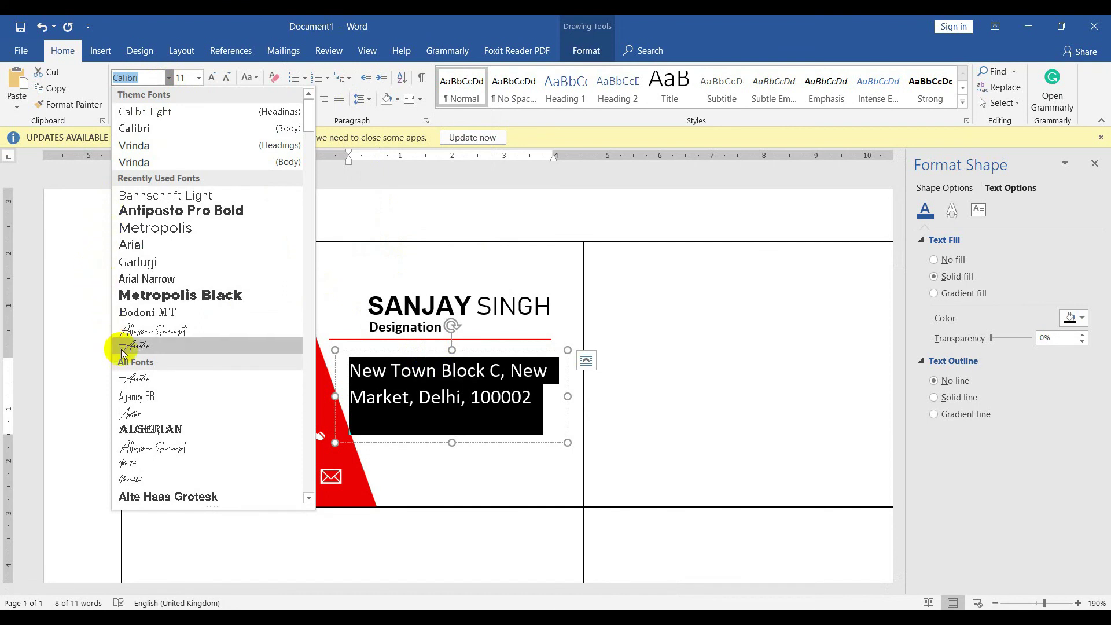
pyautogui.click(144, 246)
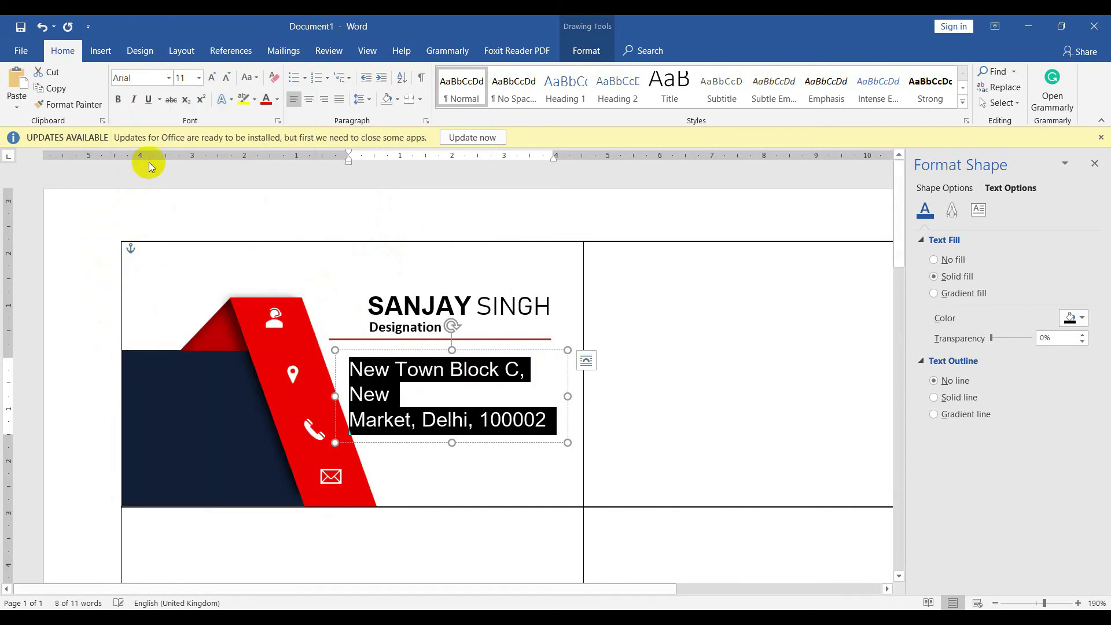
pyautogui.click(199, 77)
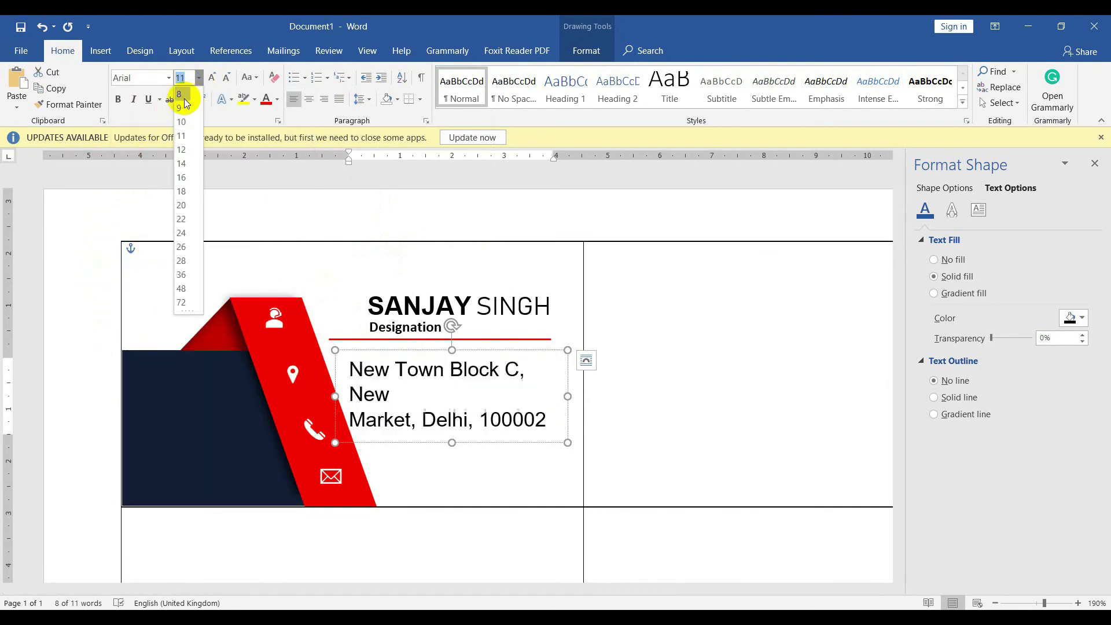
pyautogui.click(184, 95)
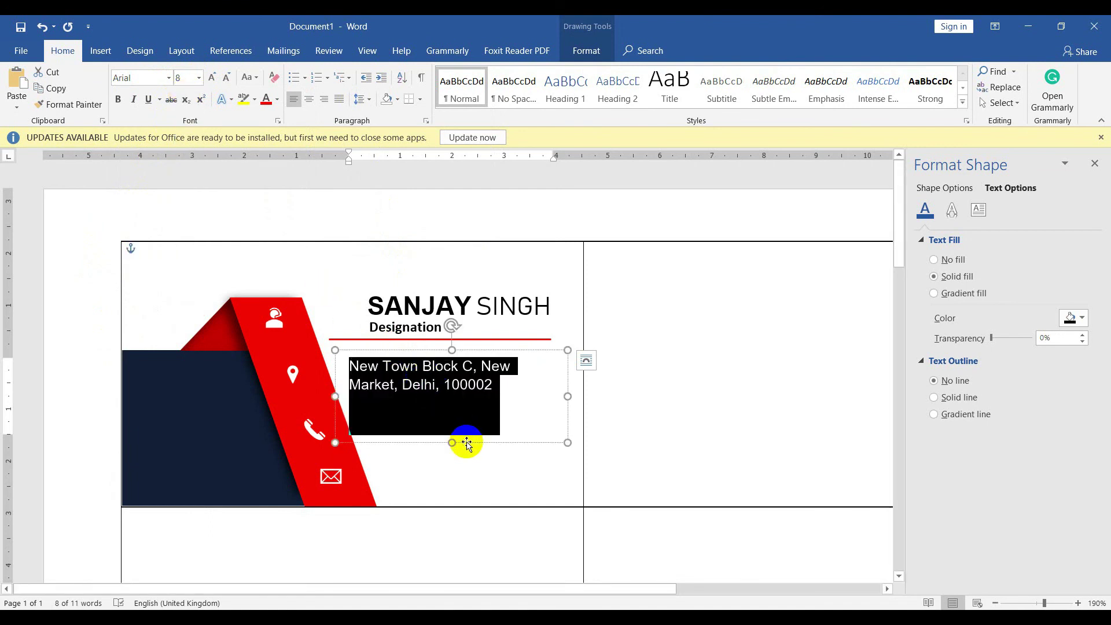
pyautogui.moveTo(567, 396); pyautogui.dragTo(542, 396)
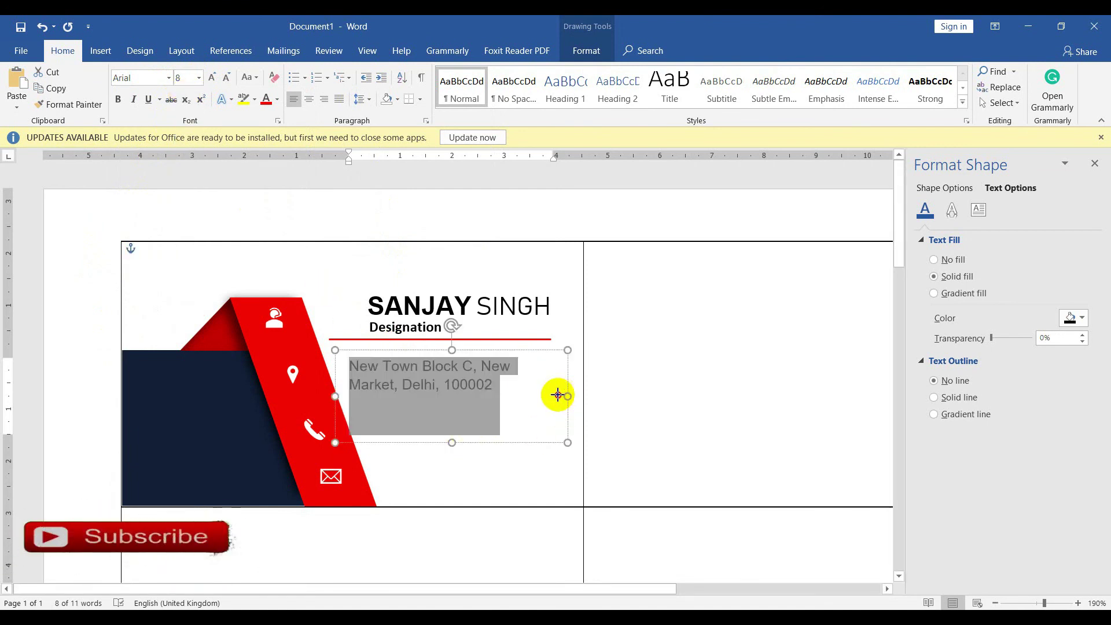
# Justify the address, move its box right beside the red band, trim it to the two lines, and duplicate it
pyautogui.click(339, 100)
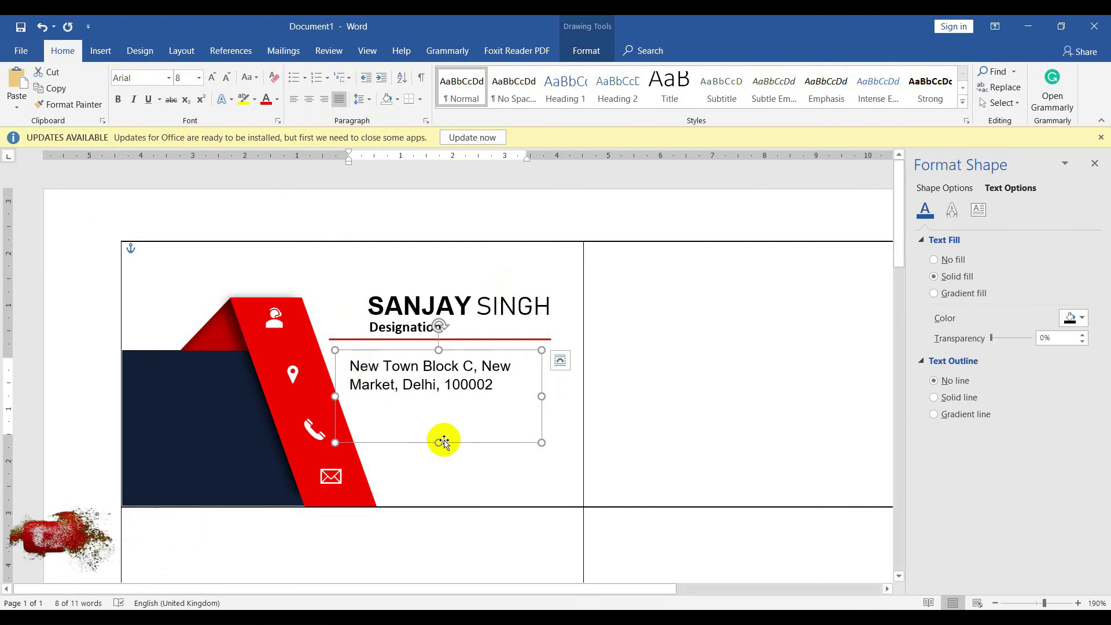
pyautogui.moveTo(458, 435); pyautogui.dragTo(486, 434)
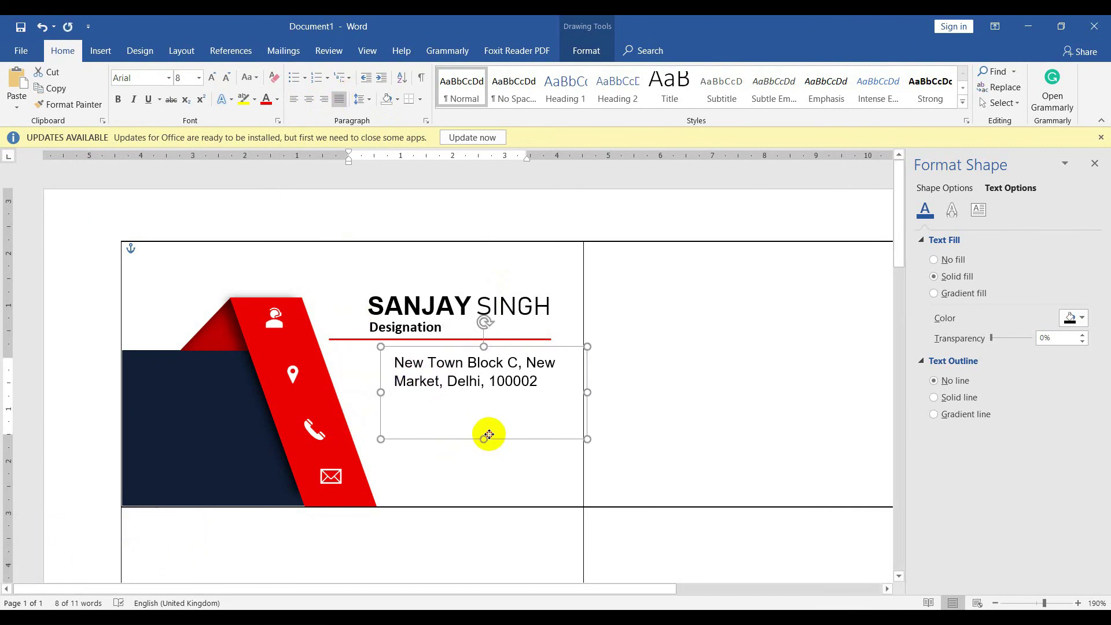
pyautogui.moveTo(478, 440); pyautogui.dragTo(482, 401)
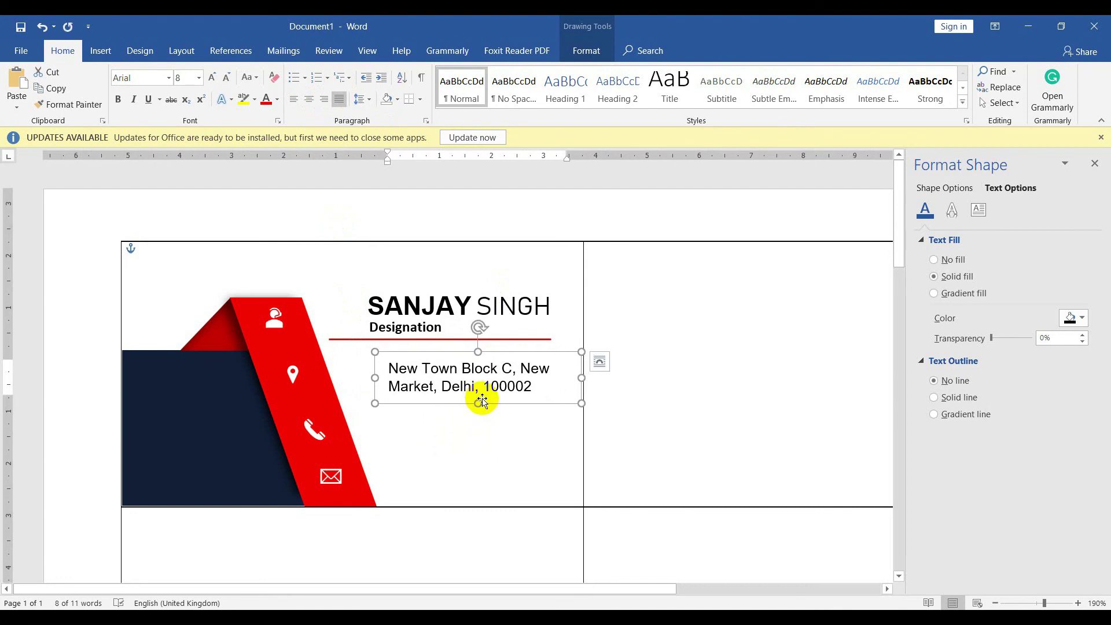
pyautogui.moveTo(482, 400); pyautogui.dragTo(468, 408)
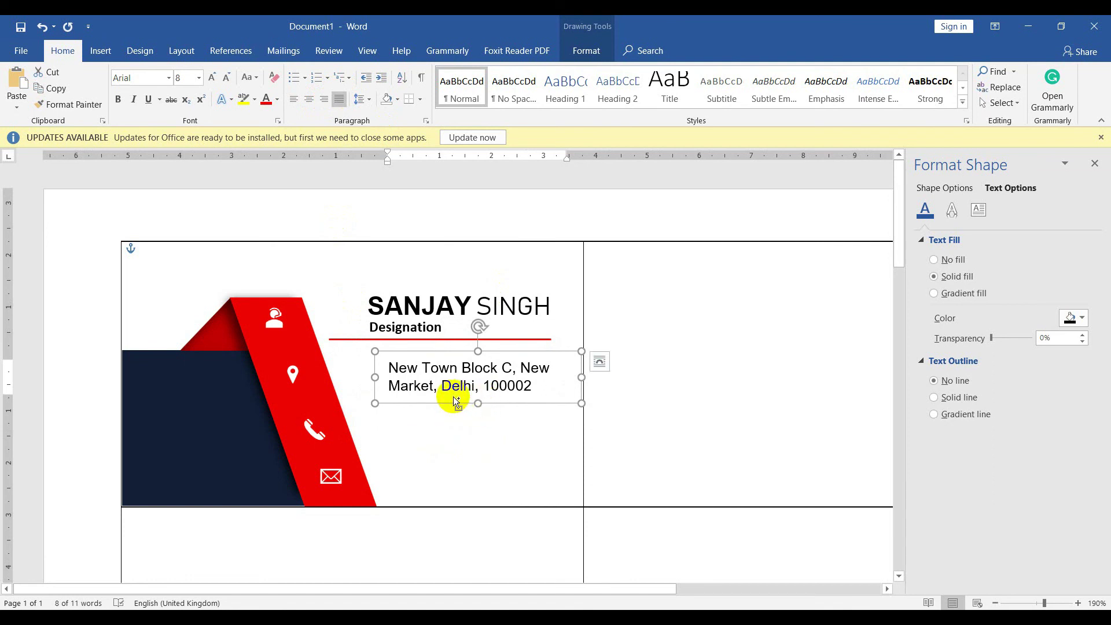
pyautogui.moveTo(453, 400); pyautogui.dragTo(446, 431)
pyautogui.hotkey('ctrl', 'z')
# Move the address copy below the original and replace its text with '+' to start the +91 phone line
pyautogui.moveTo(449, 422); pyautogui.dragTo(449, 455)
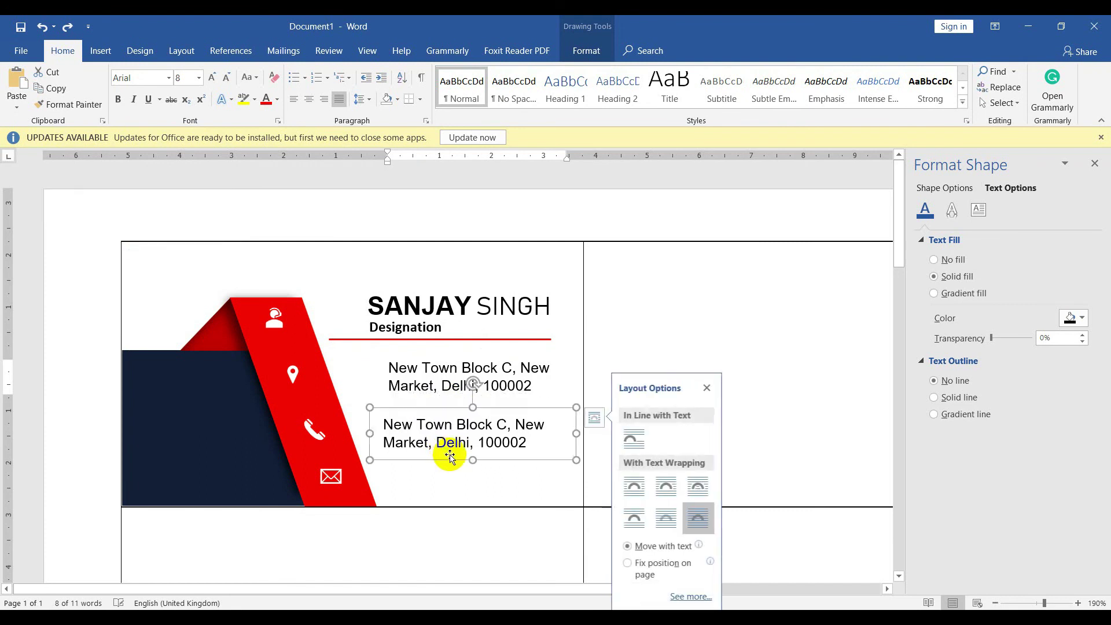
pyautogui.click(460, 441)
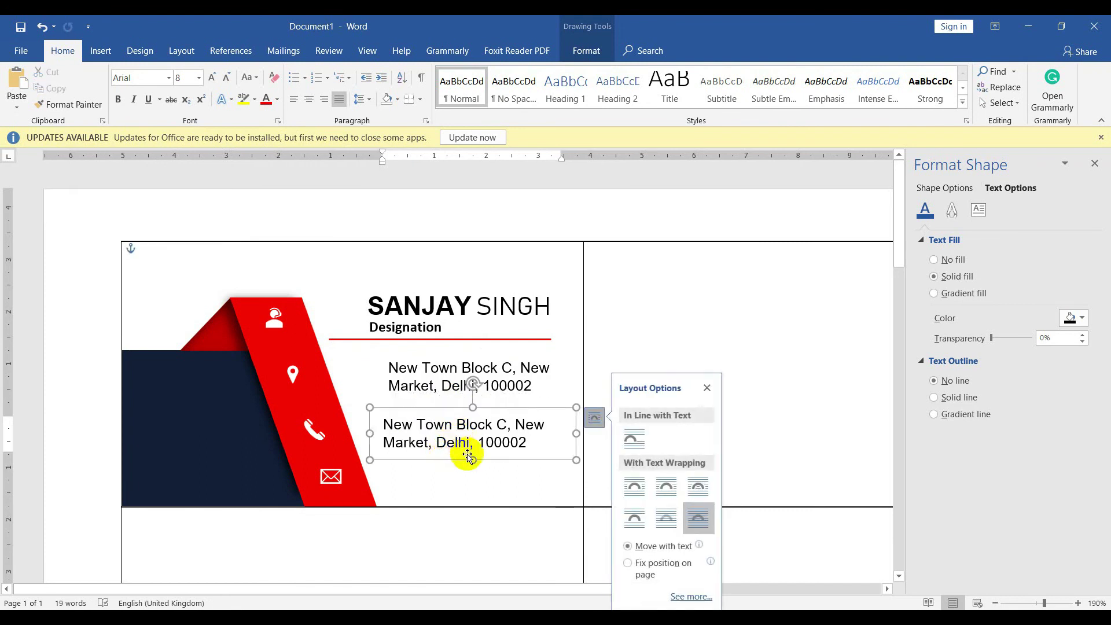
pyautogui.tripleClick(483, 434)
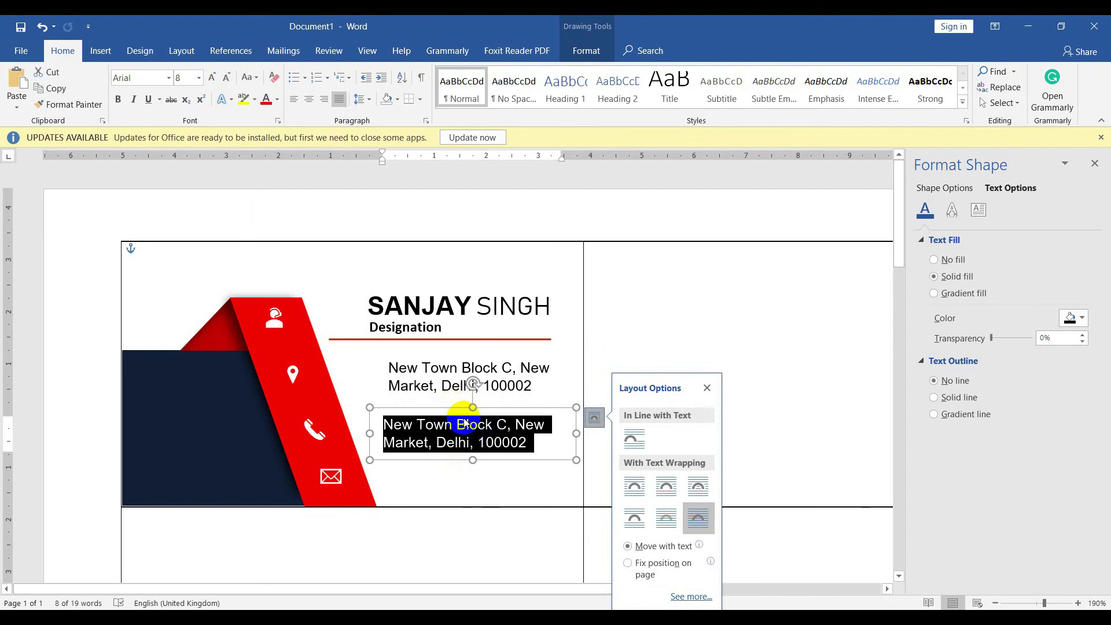
pyautogui.write('+91 9800000001')
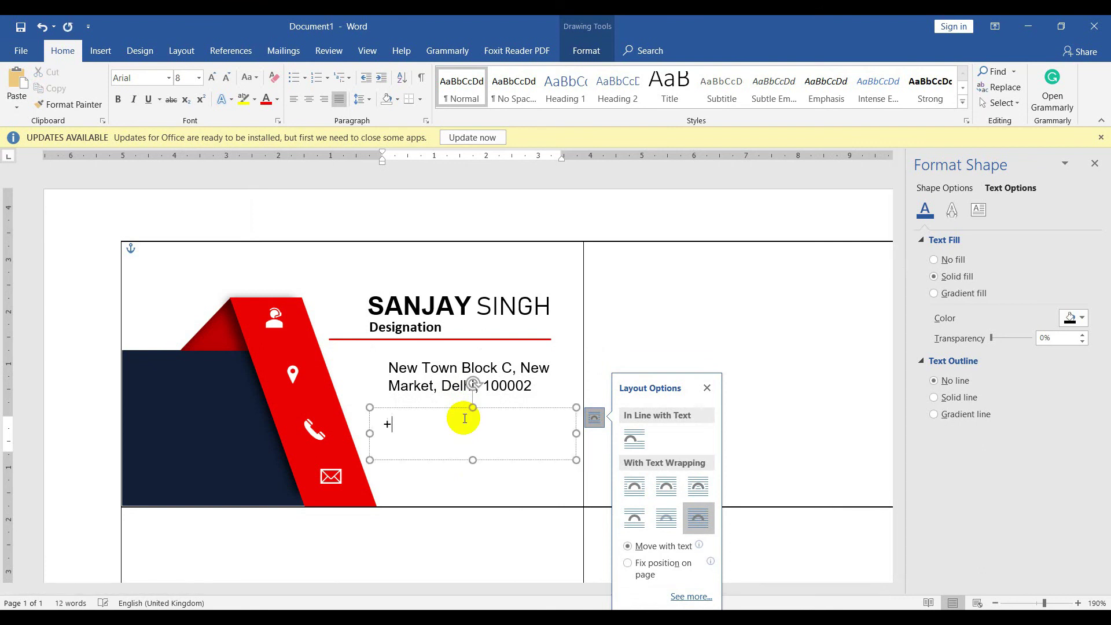
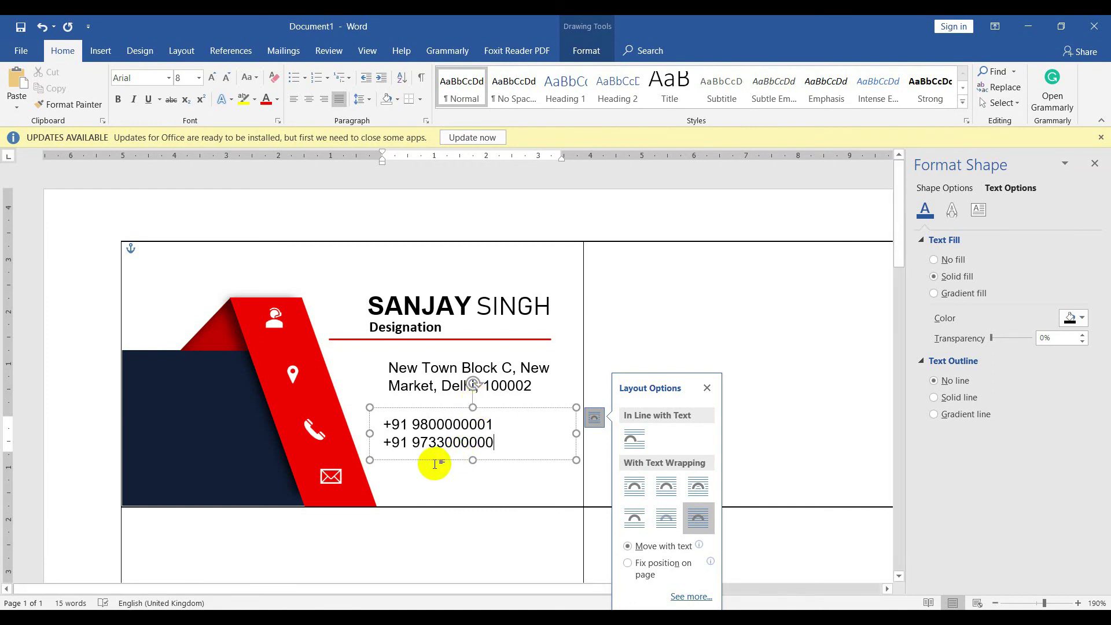
# Narrow the phone-number box, copy it below, and replace the copy's text with the card's e-mail address
pyautogui.moveTo(576, 435); pyautogui.dragTo(561, 434)
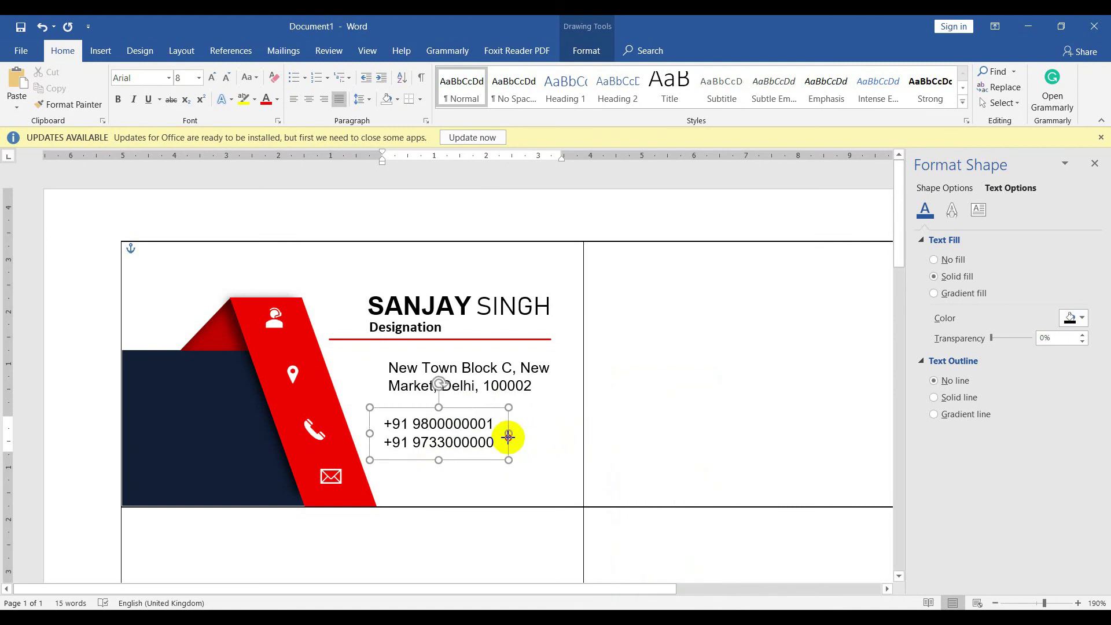
pyautogui.click(491, 458)
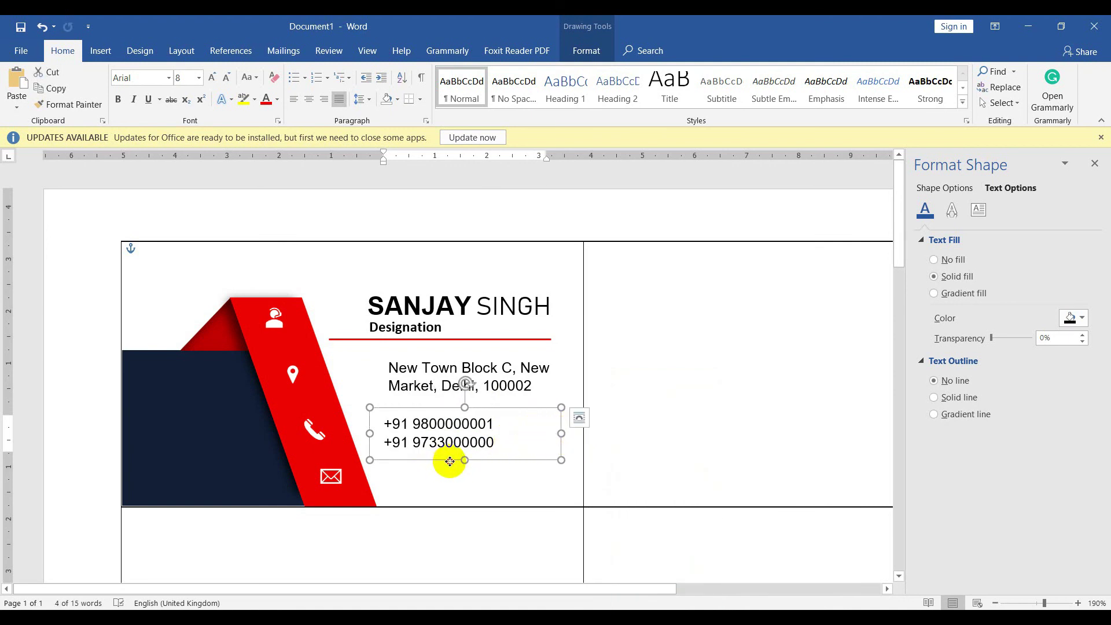
pyautogui.moveTo(450, 461); pyautogui.dragTo(451, 508)
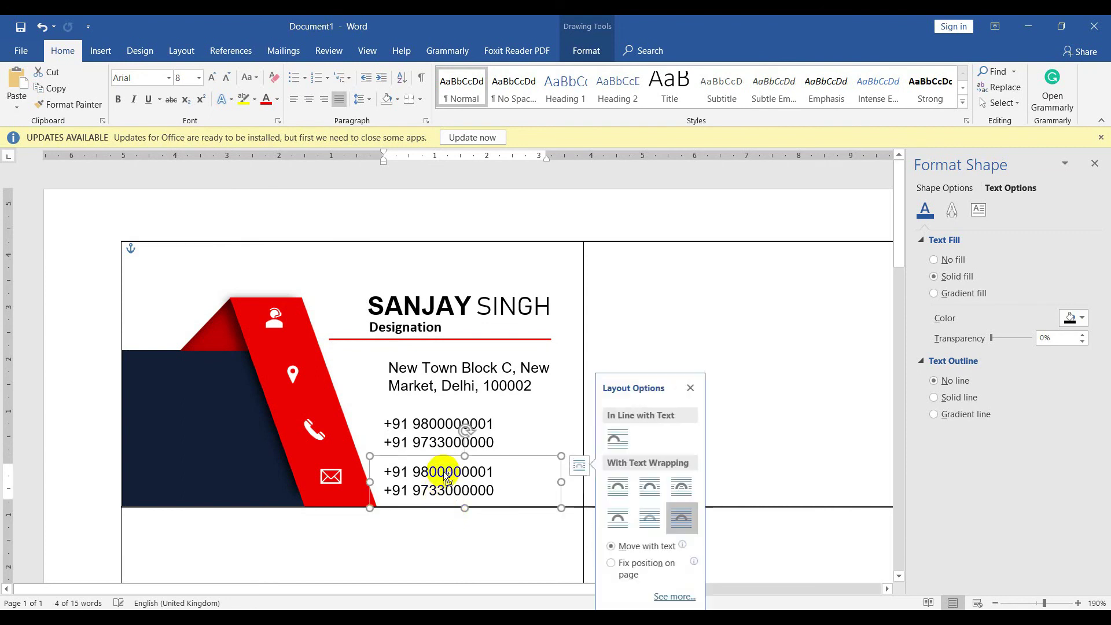
pyautogui.click(447, 474)
pyautogui.tripleClick(450, 476)
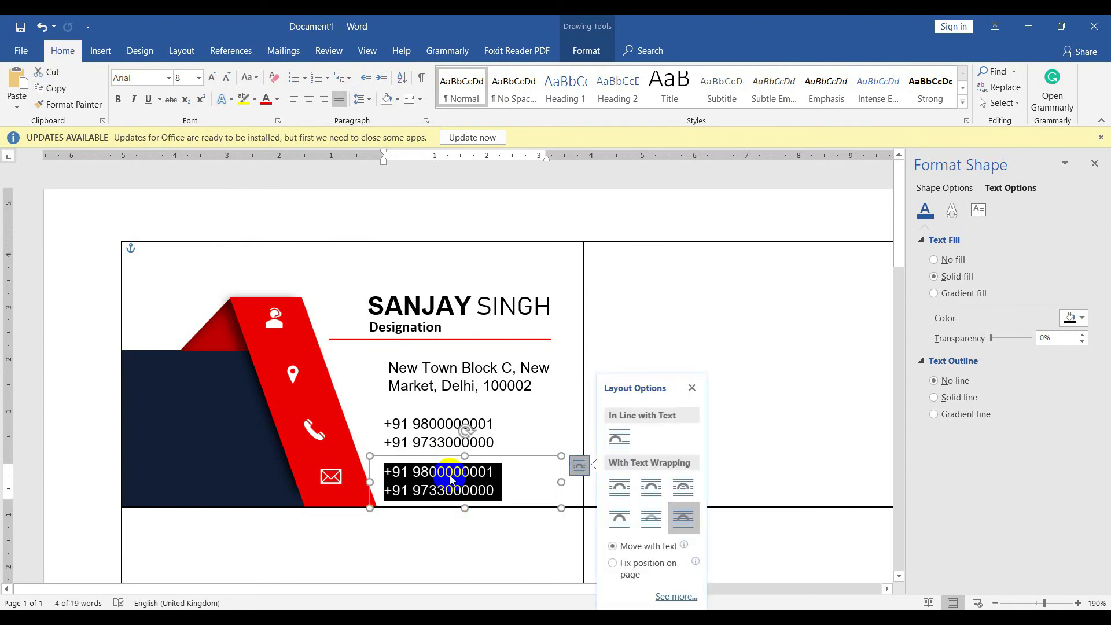
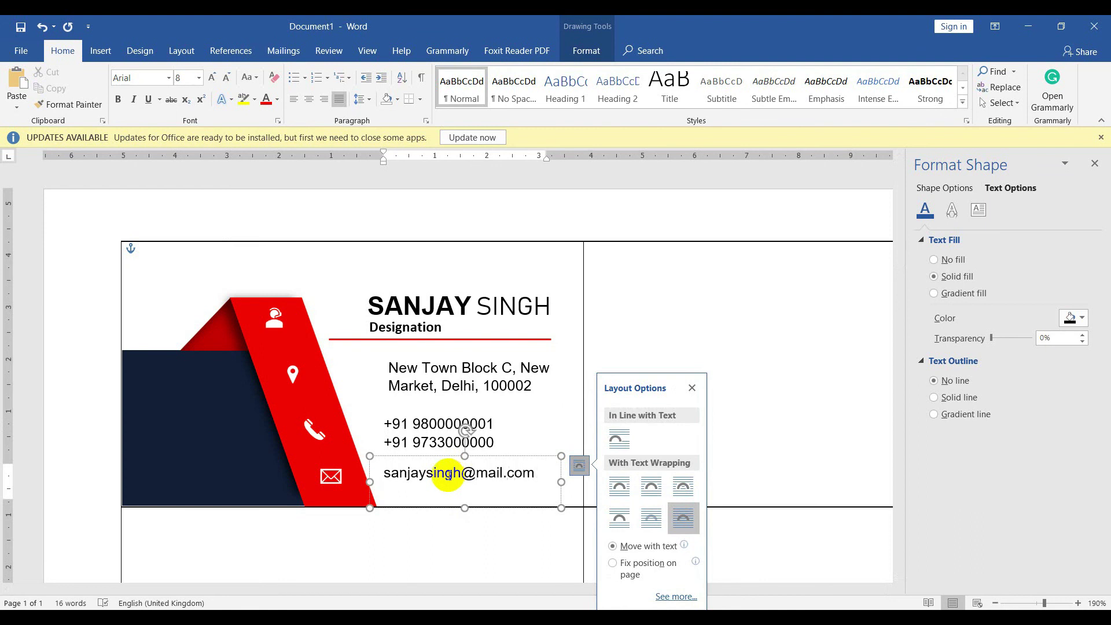
# Nudge the e-mail and phone-number text boxes to the right so they line up
pyautogui.click(431, 457)
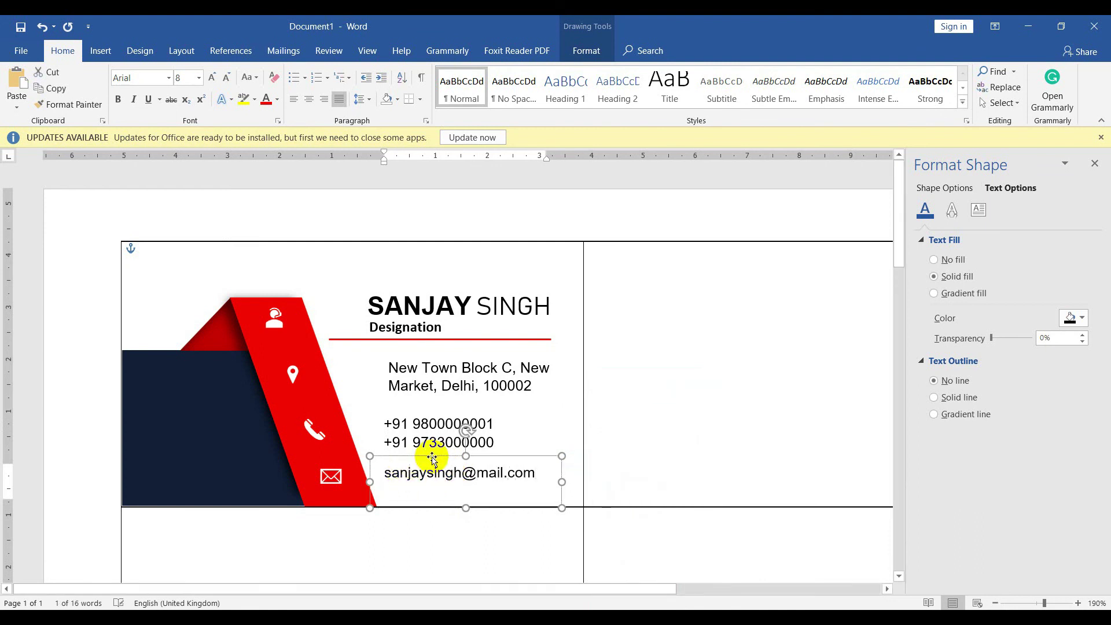
pyautogui.press('Right')
pyautogui.press('Right')
pyautogui.press('Right')
pyautogui.press('Right')
pyautogui.press('Right')
pyautogui.press('Right')
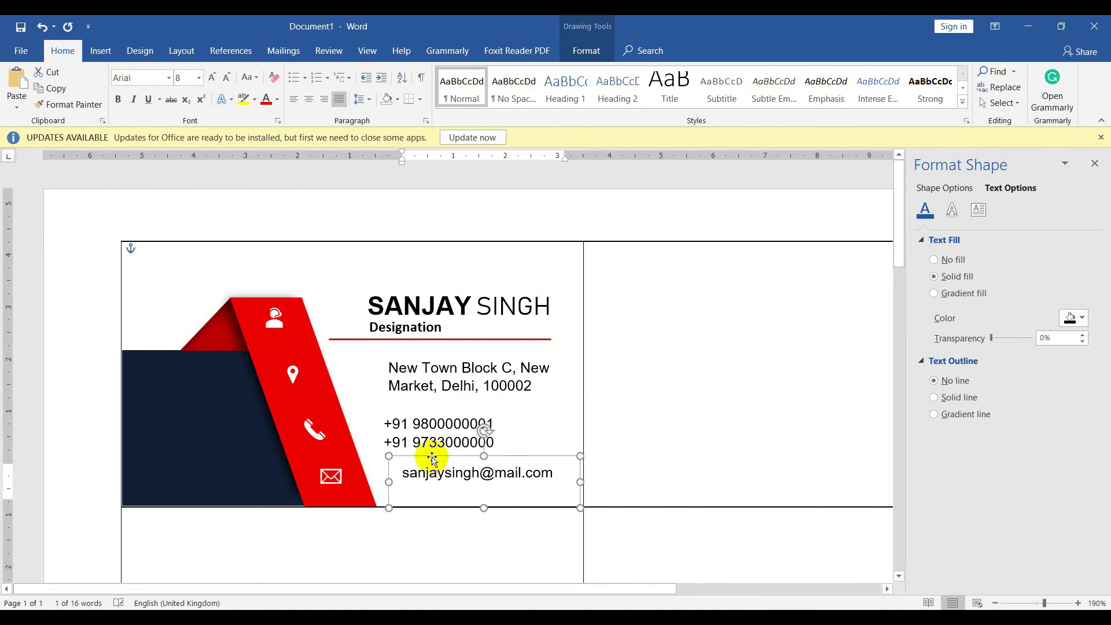
pyautogui.press('Right')
pyautogui.press('Right')
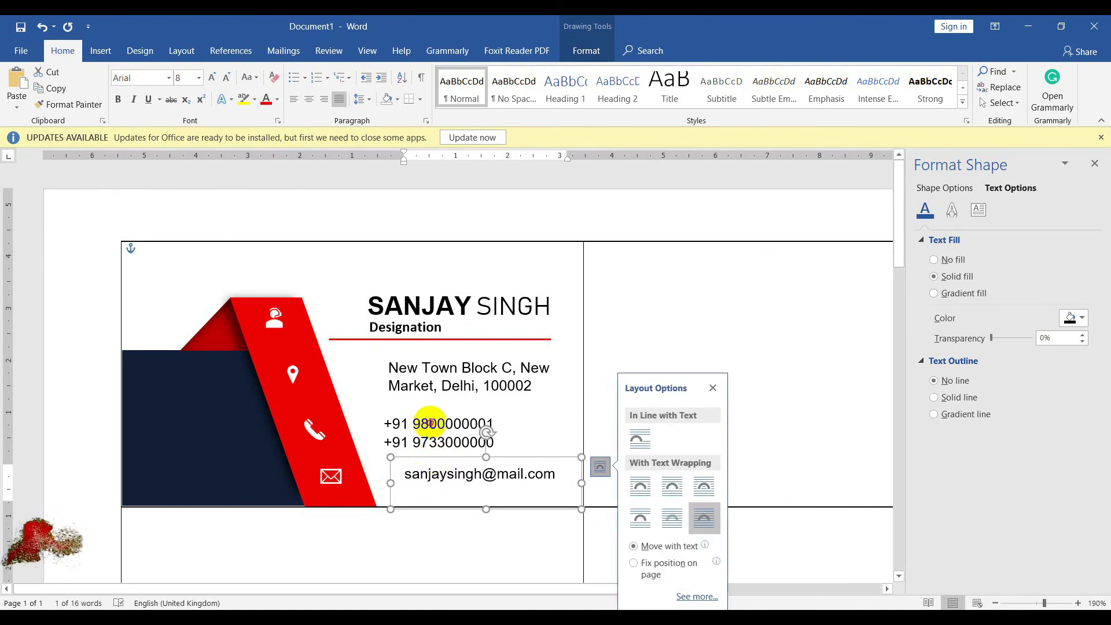
pyautogui.click(428, 423)
pyautogui.press('Right')
pyautogui.press('Right')
pyautogui.press('Right')
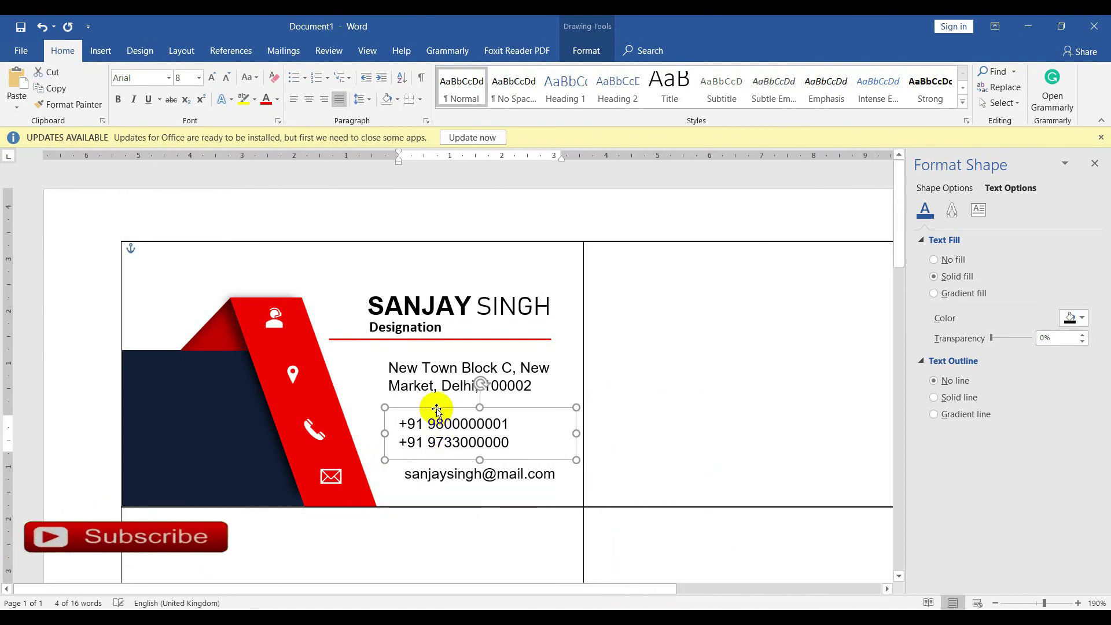
pyautogui.press('Right')
pyautogui.press('Right')
pyautogui.press('Right')
pyautogui.press('Right')
pyautogui.press('Right')
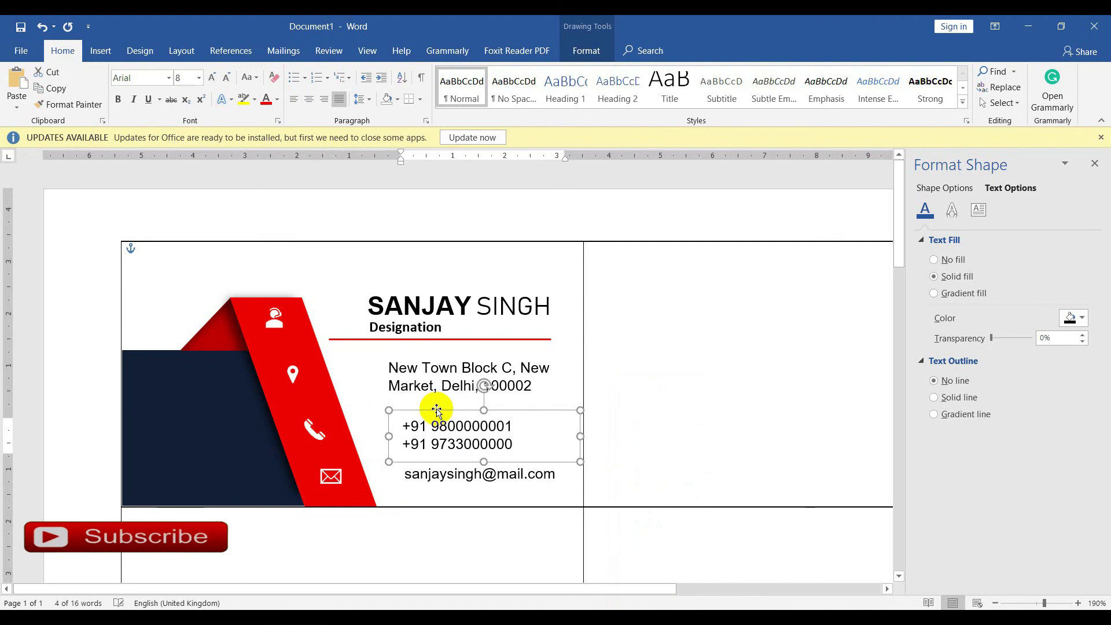
pyautogui.press('Right')
# Shift the address text box slightly right and down to align with the other contact details
pyautogui.click(454, 366)
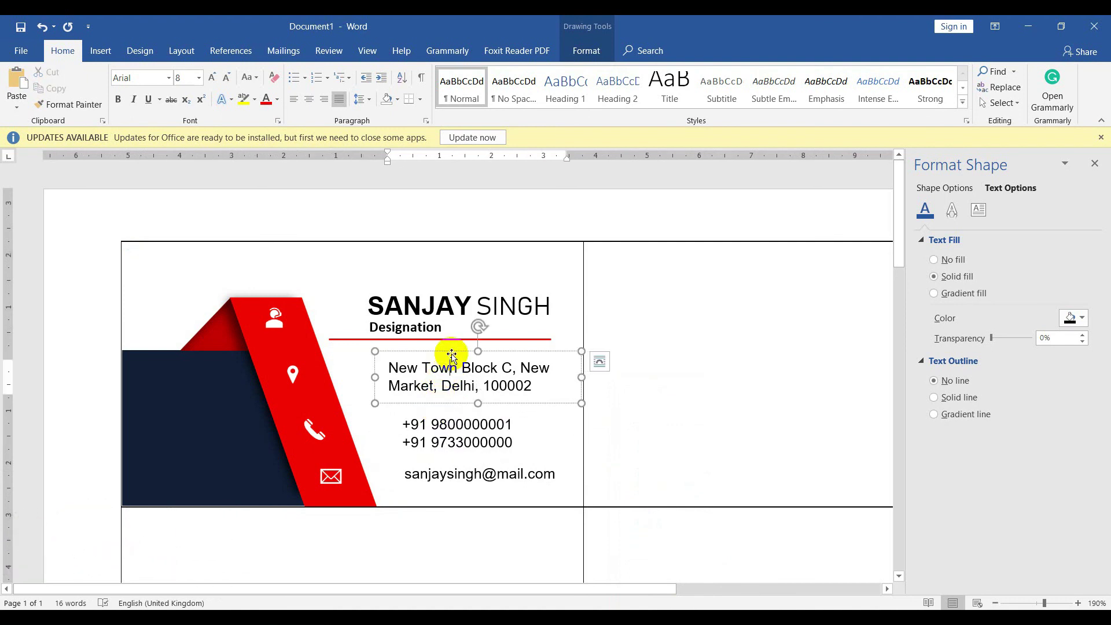
pyautogui.moveTo(449, 355); pyautogui.dragTo(452, 356)
pyautogui.press('Right')
pyautogui.press('Right')
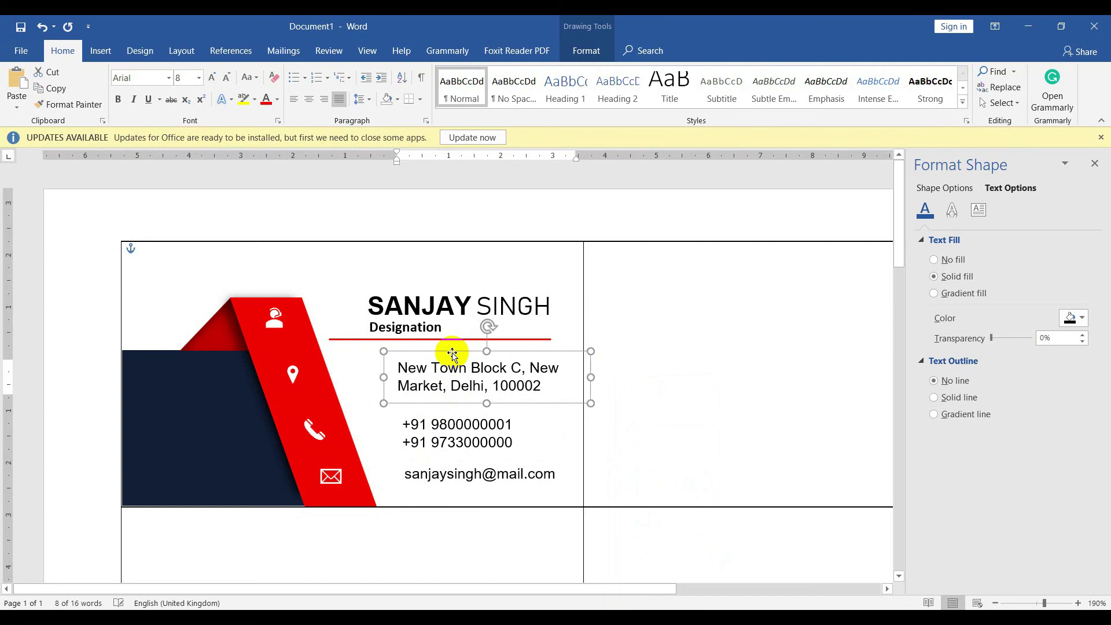
pyautogui.press('Right')
pyautogui.press('Right')
pyautogui.press('Down')
pyautogui.press('Down')
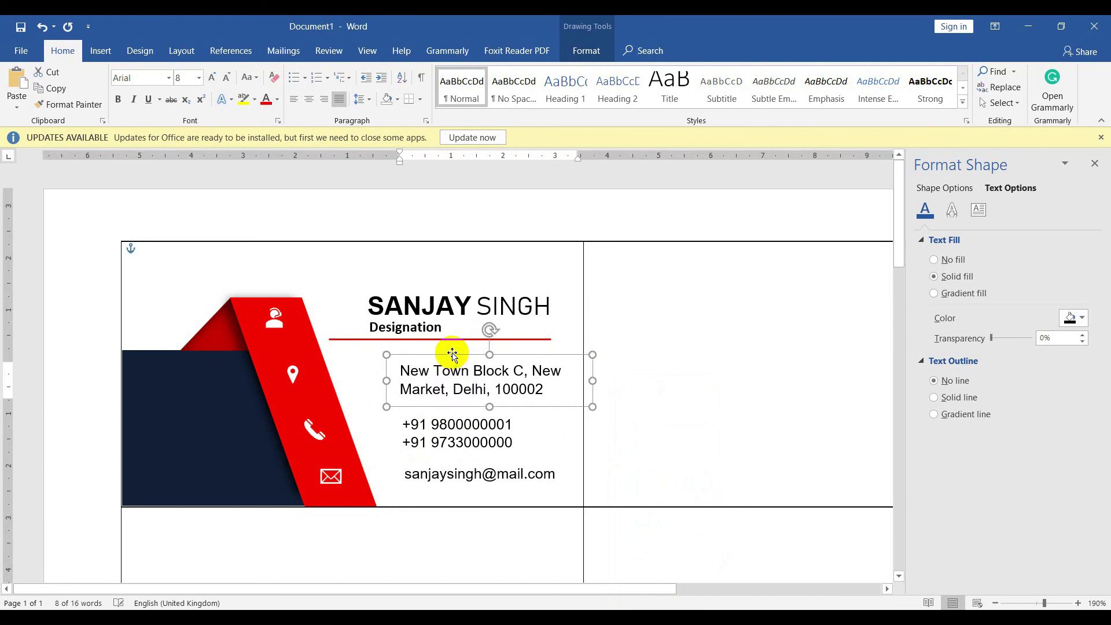
pyautogui.press('Down')
pyautogui.click(657, 412)
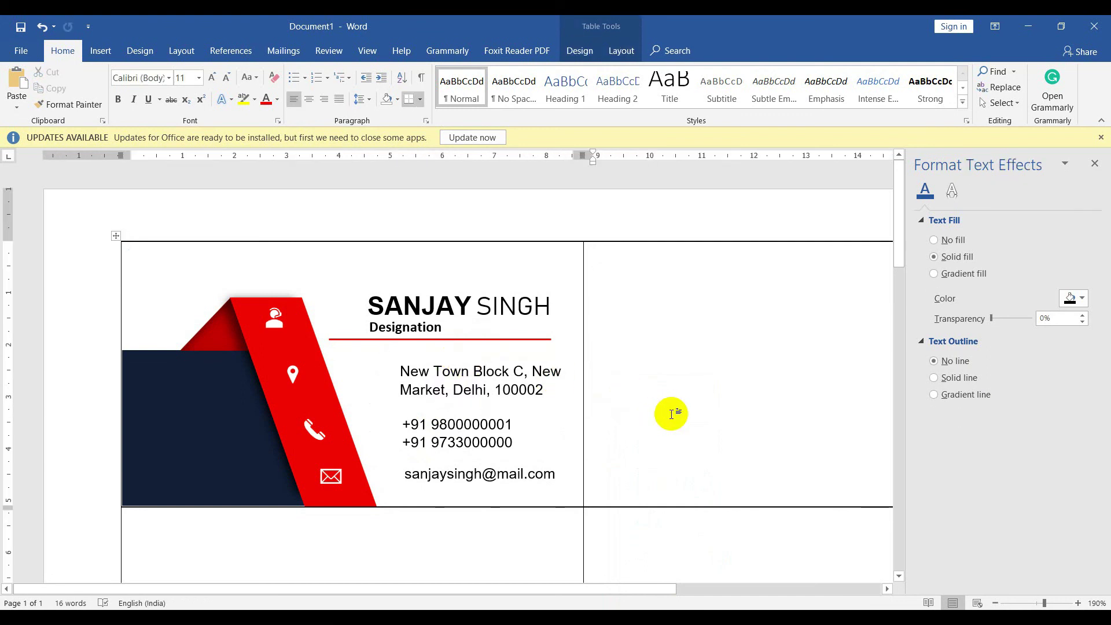
# Insert the BBC QR code picture from Desktop > images > images into the right-hand table cell
pyautogui.keyDown('ctrl'); pyautogui.scroll(-3, 666, 412); pyautogui.keyUp('ctrl')
pyautogui.keyDown('ctrl'); pyautogui.scroll(2, 359, 381); pyautogui.keyUp('ctrl')
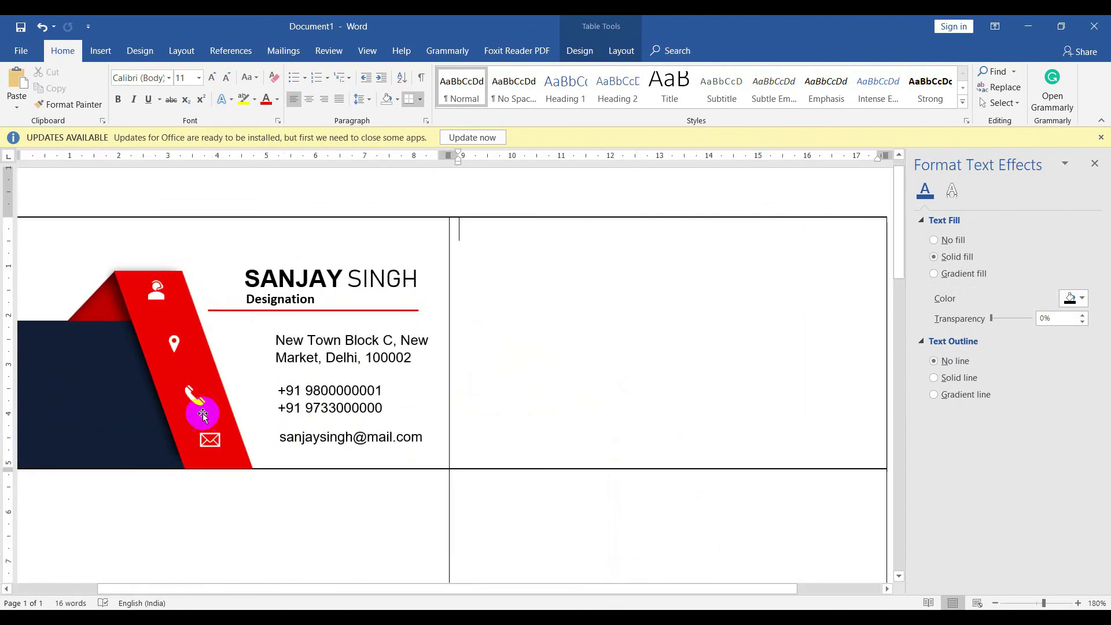
pyautogui.moveTo(585, 590); pyautogui.dragTo(471, 590)
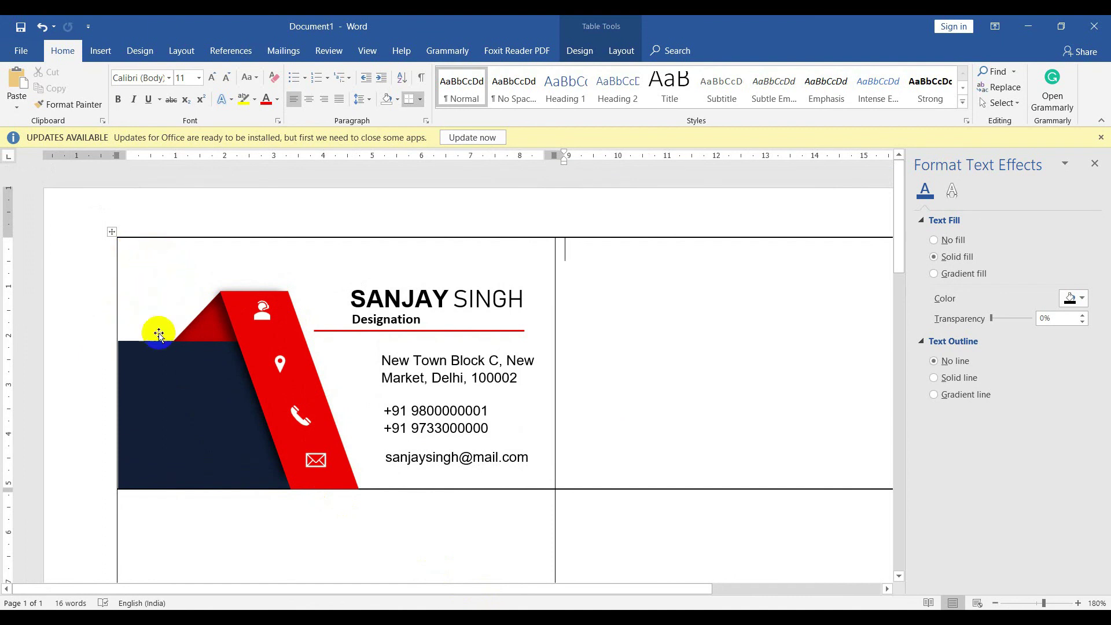
pyautogui.click(205, 348)
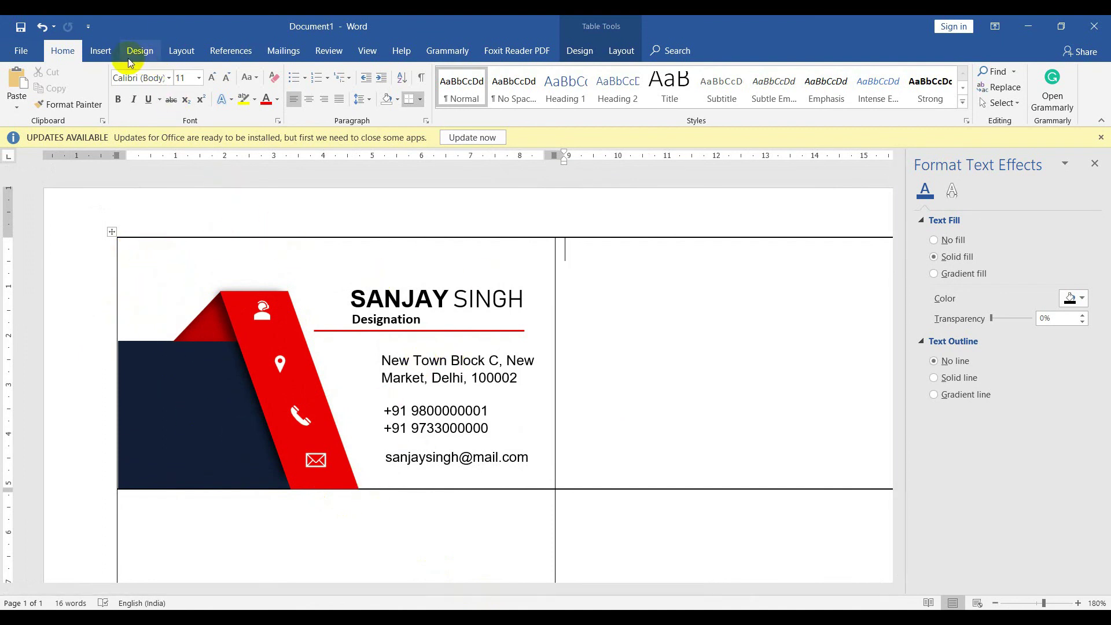
pyautogui.click(100, 50)
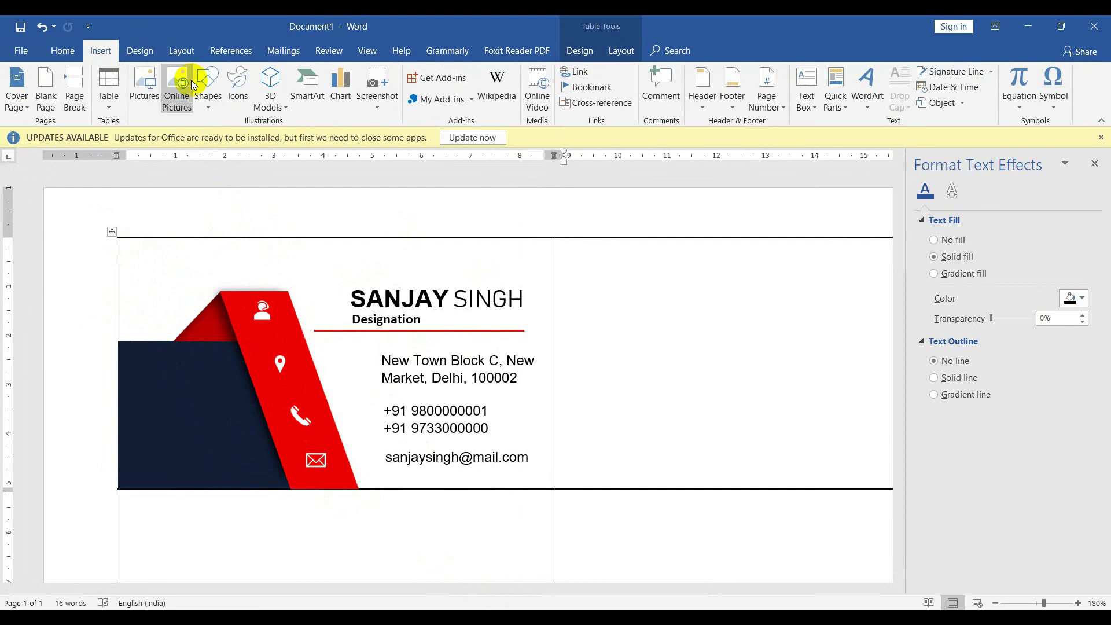
pyautogui.click(146, 97)
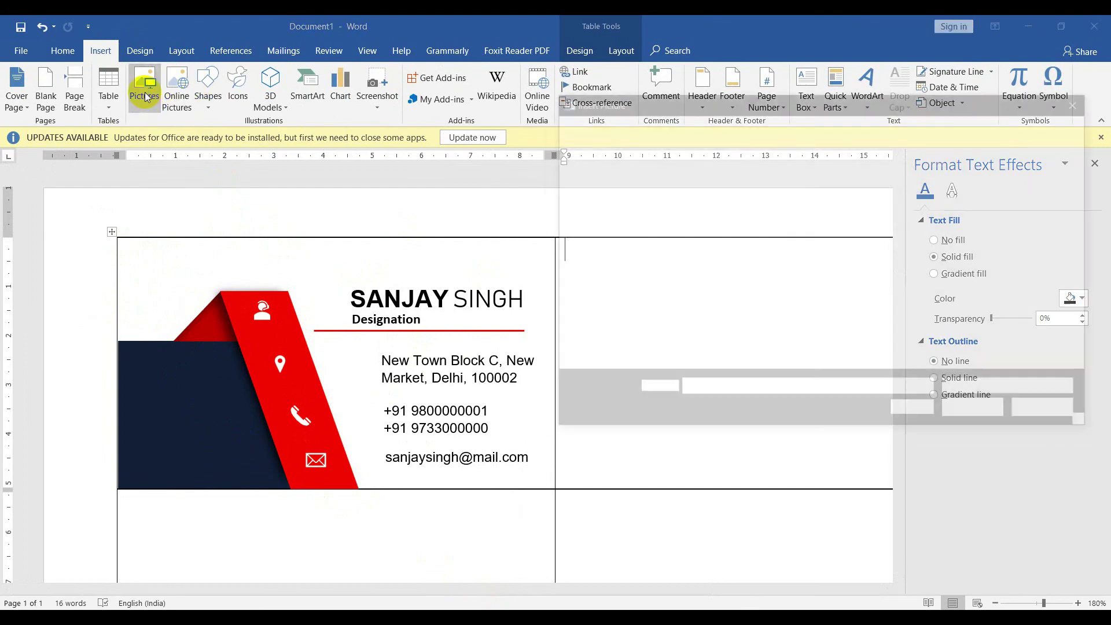
pyautogui.moveTo(736, 104); pyautogui.dragTo(558, 187)
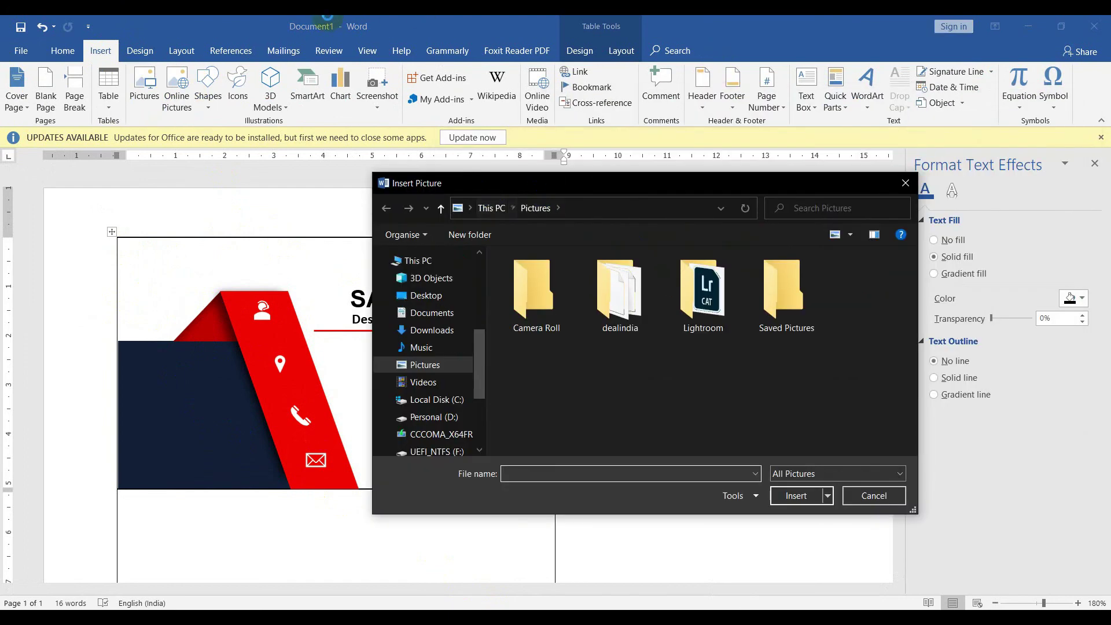
pyautogui.moveTo(680, 194); pyautogui.dragTo(425, 136)
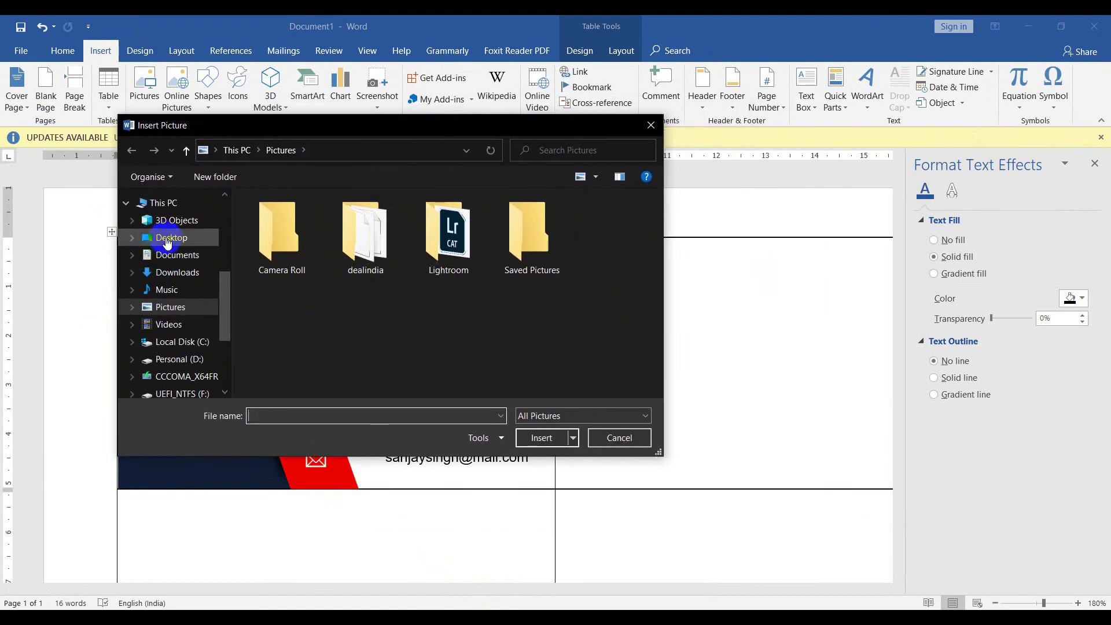
pyautogui.click(167, 243)
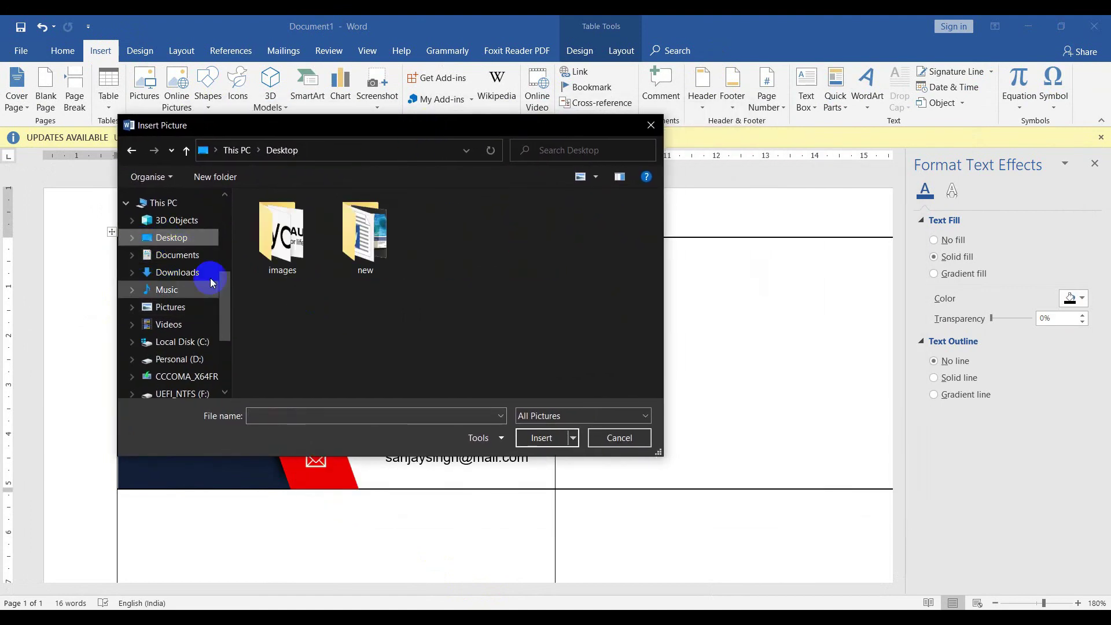
pyautogui.doubleClick(298, 258)
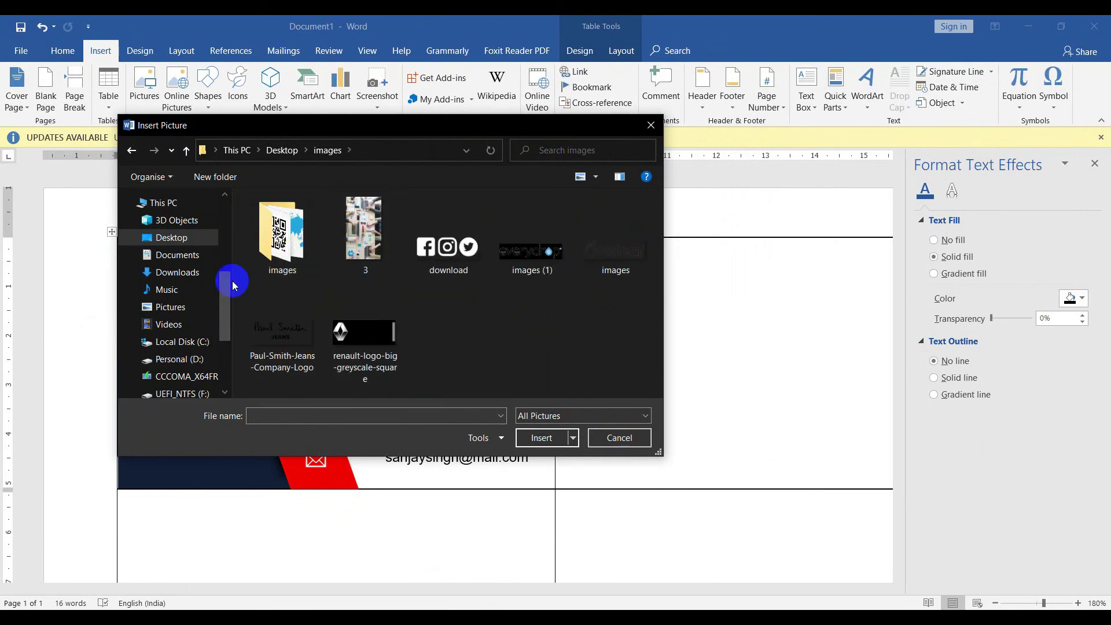
pyautogui.doubleClick(268, 250)
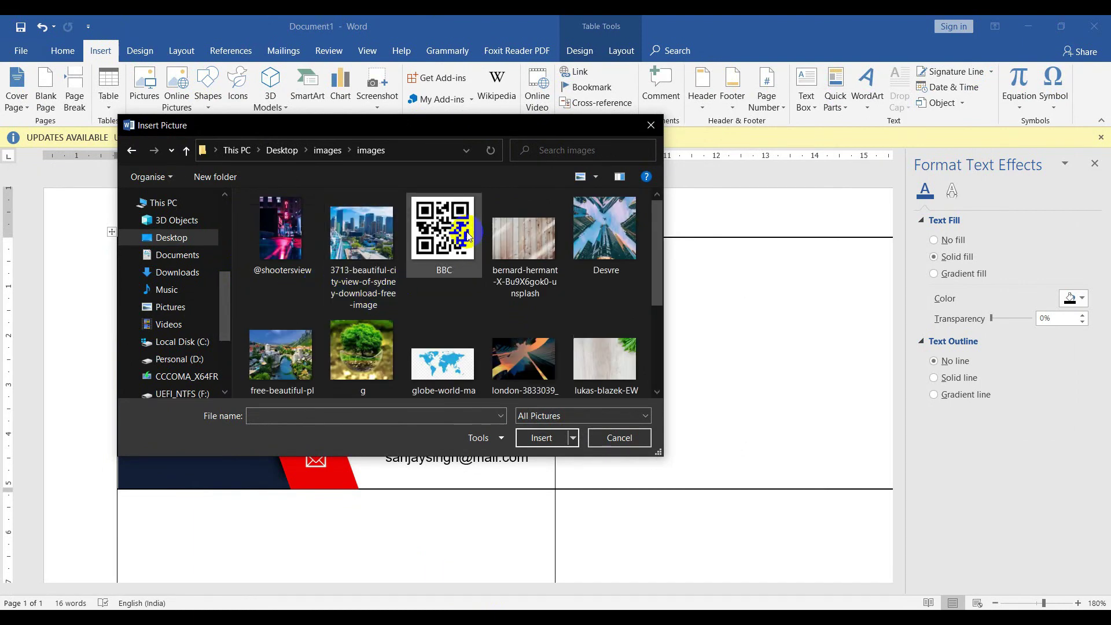
pyautogui.moveTo(443, 230)
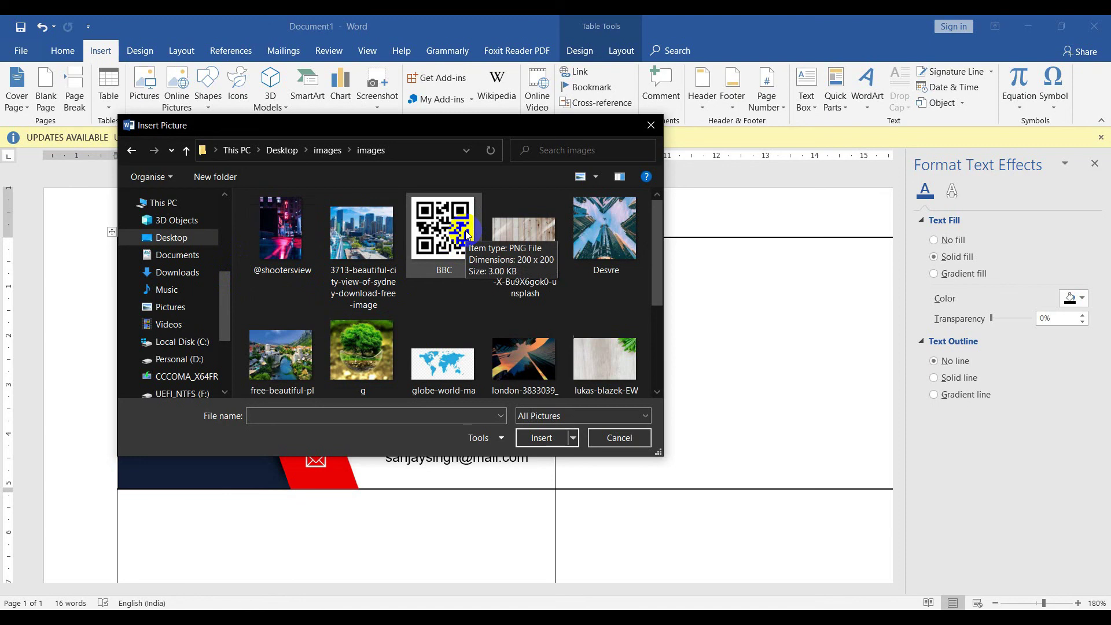
pyautogui.click(467, 234)
pyautogui.click(541, 437)
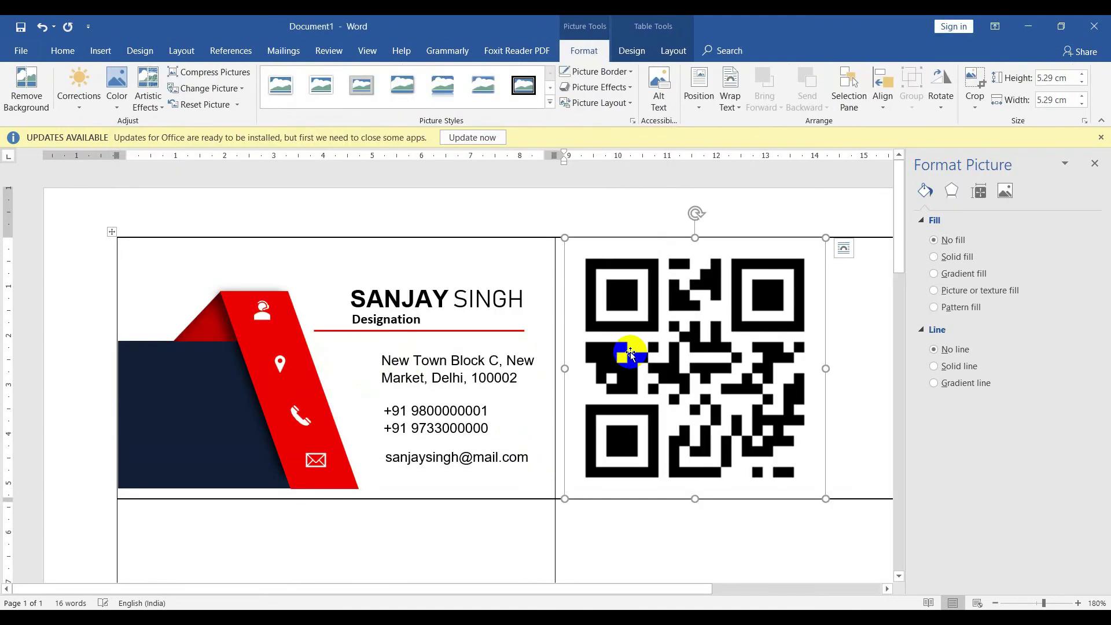
# Set the QR code to In Front of Text, shrink it to 1.32 cm square and place it at the card's lower-left edge
pyautogui.rightClick(631, 352)
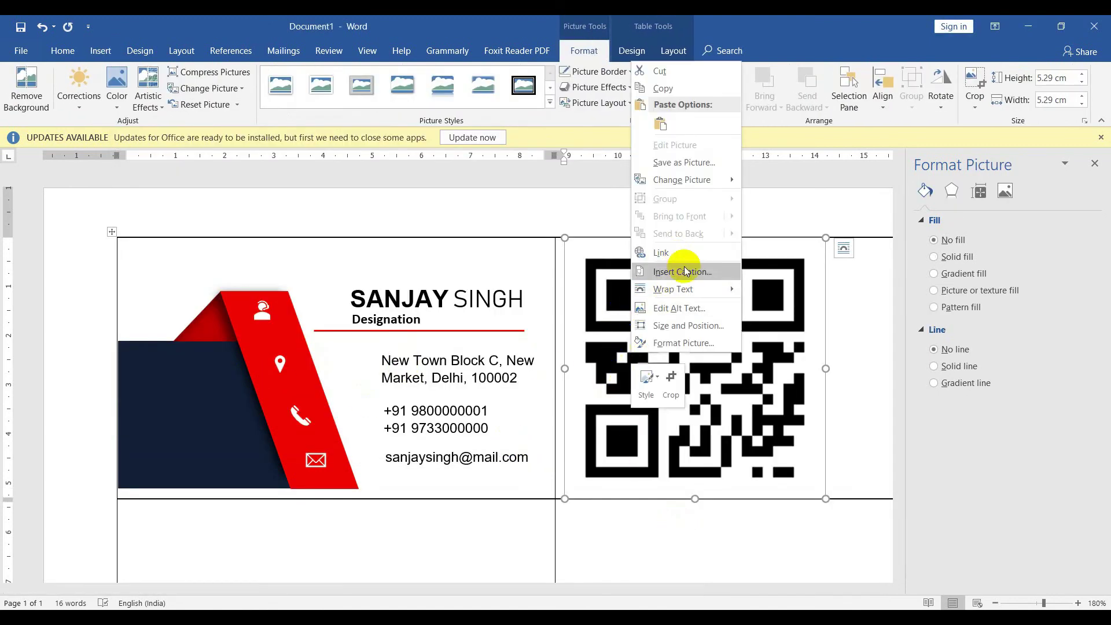
pyautogui.moveTo(673, 289)
pyautogui.click(759, 387)
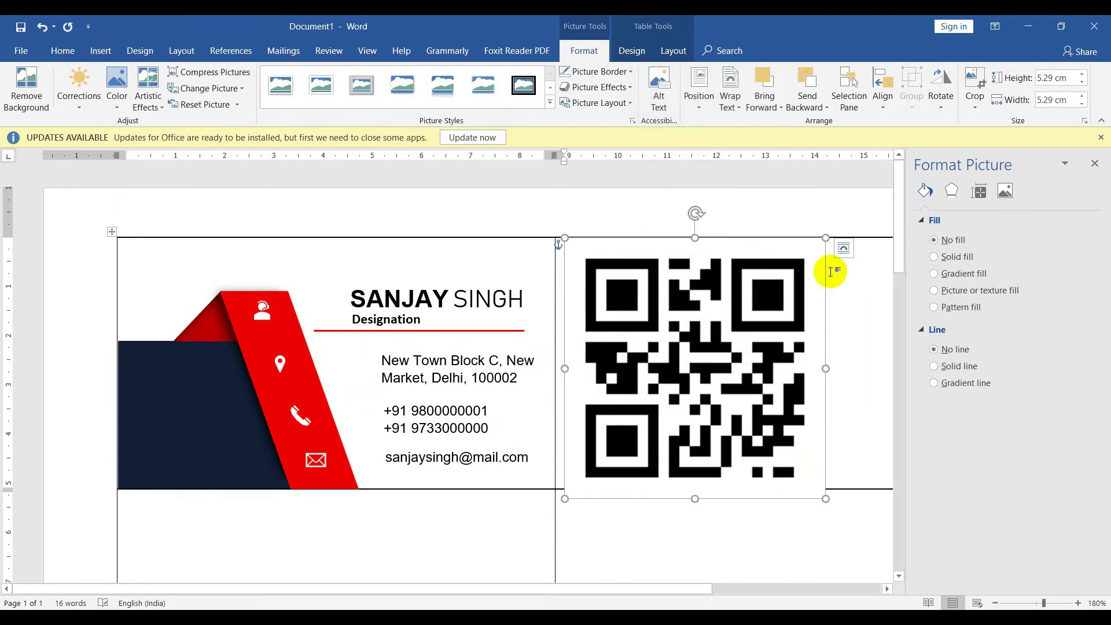
pyautogui.moveTo(827, 239); pyautogui.dragTo(641, 440)
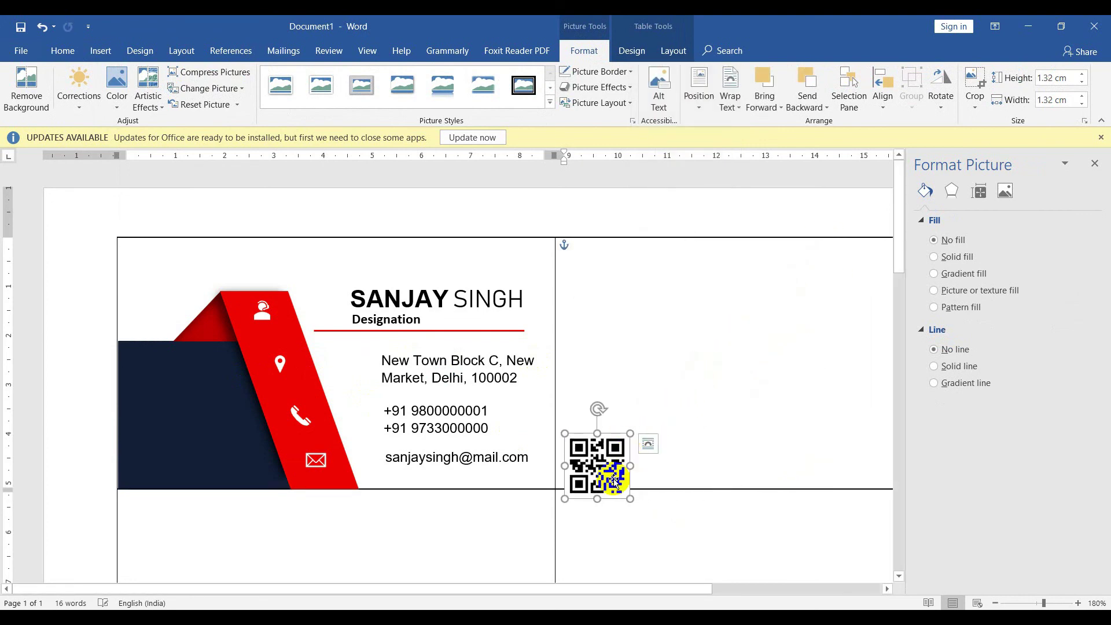
pyautogui.moveTo(615, 472); pyautogui.dragTo(221, 518)
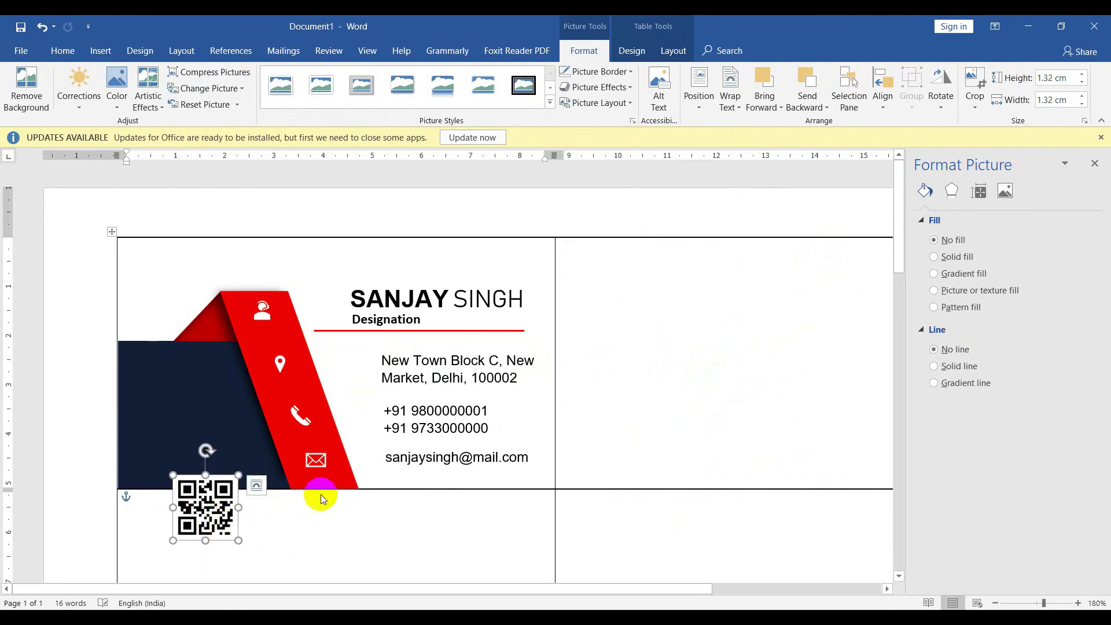
pyautogui.click(308, 542)
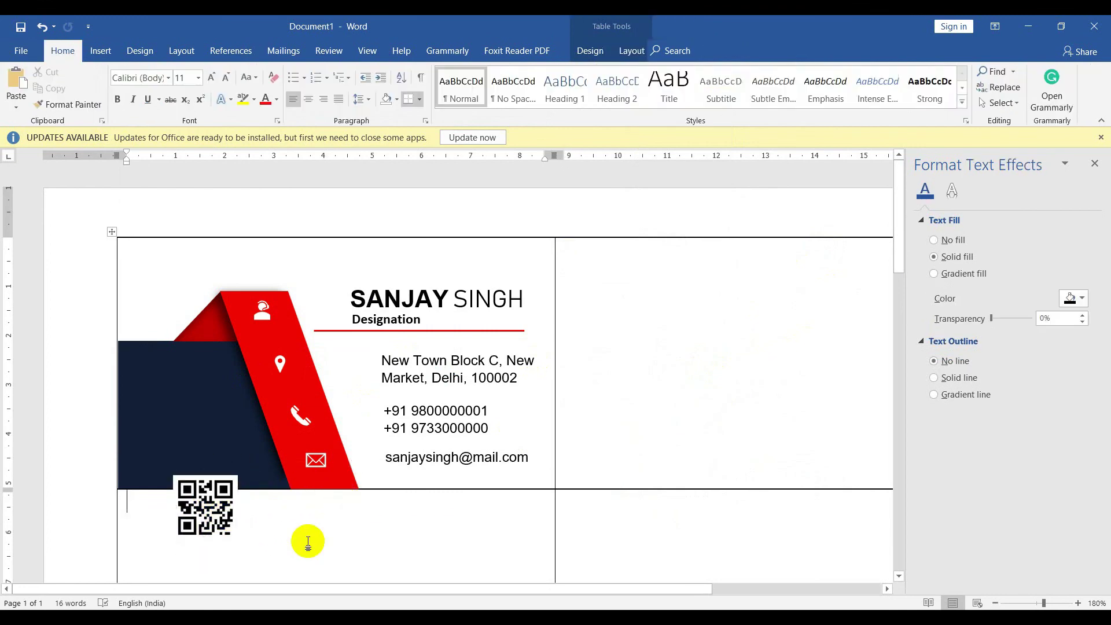
pyautogui.click(99, 52)
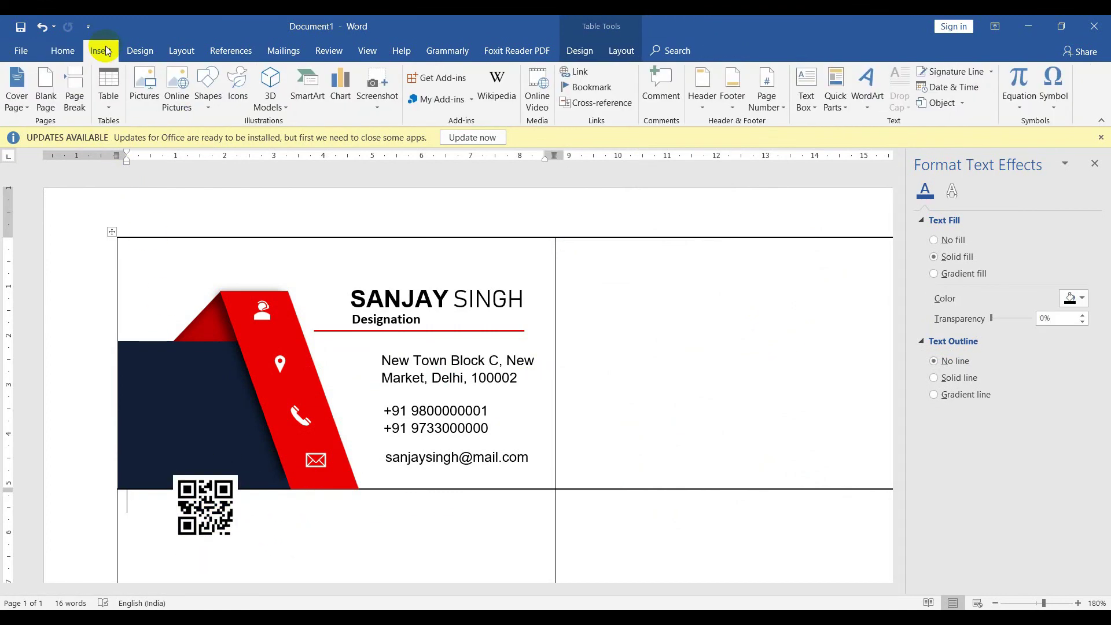
# Draw a rectangle over the whole card with no outline and a light-grey fill
pyautogui.click(210, 109)
pyautogui.click(265, 137)
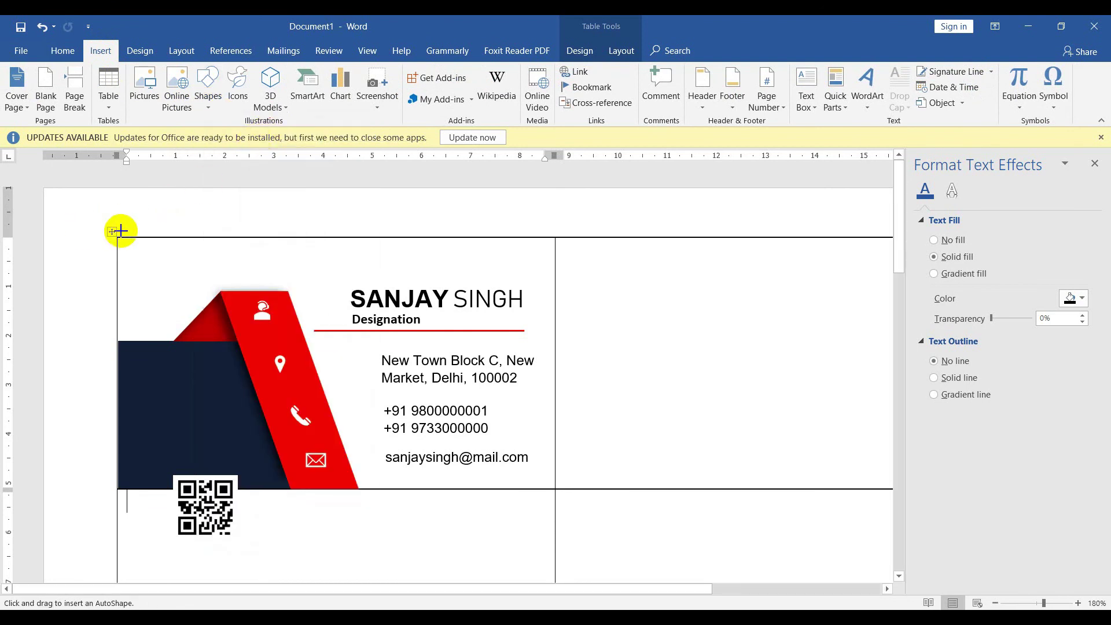
pyautogui.moveTo(113, 233); pyautogui.dragTo(554, 487)
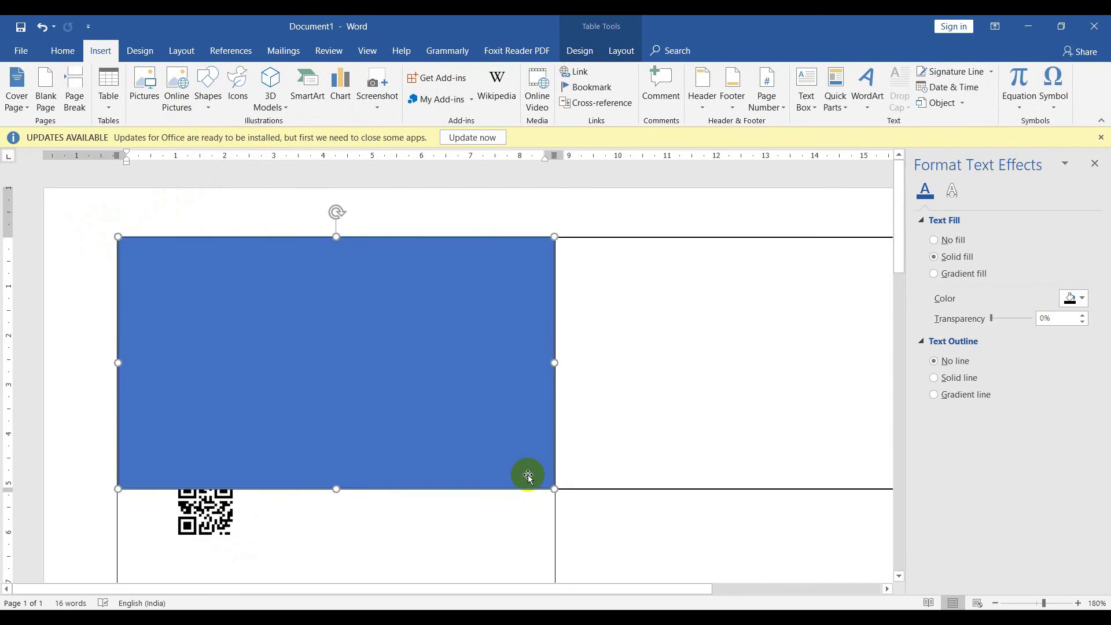
pyautogui.click(356, 90)
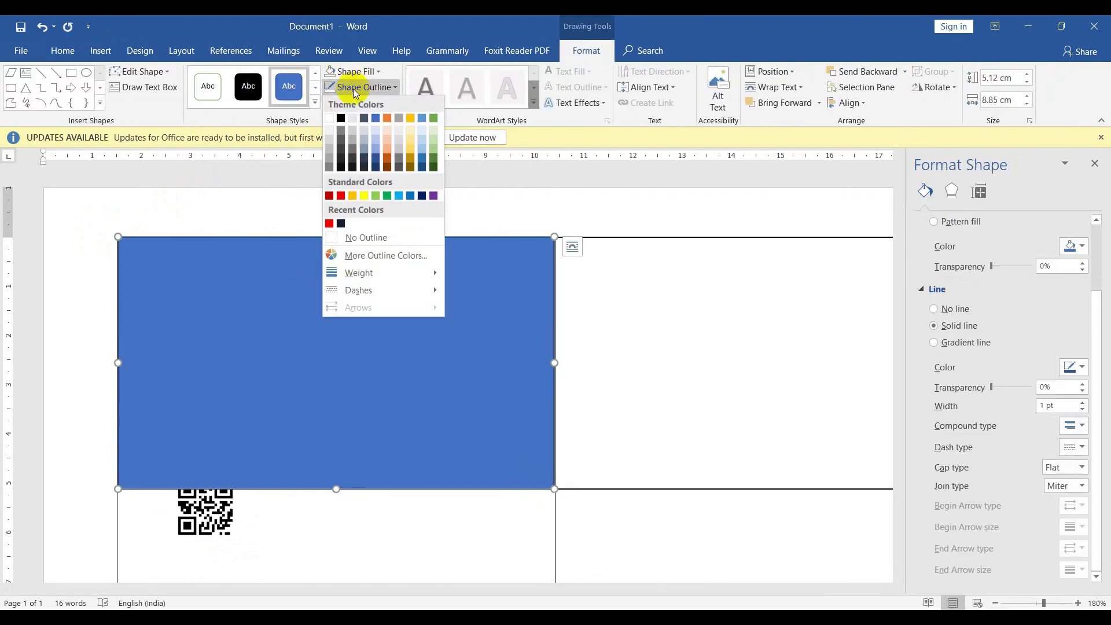
pyautogui.click(346, 240)
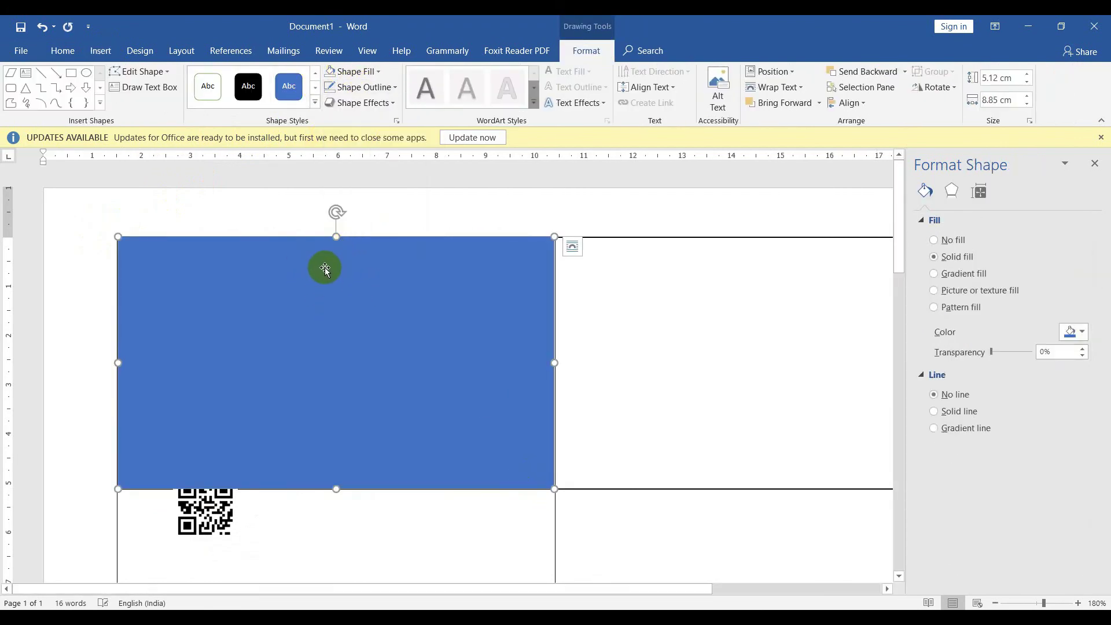
pyautogui.click(351, 73)
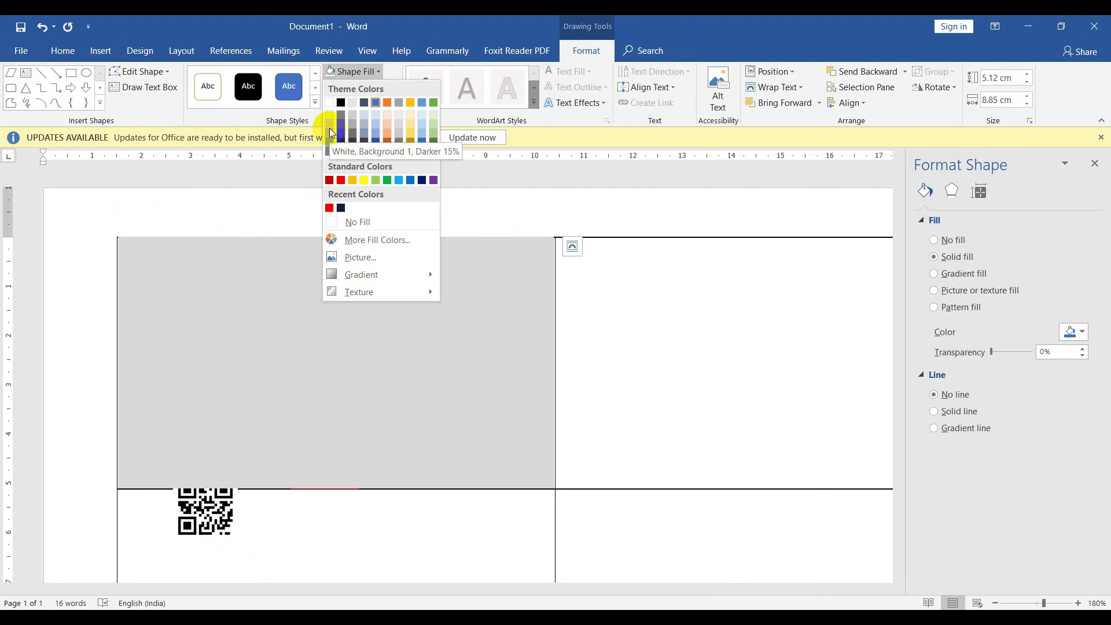
pyautogui.click(331, 132)
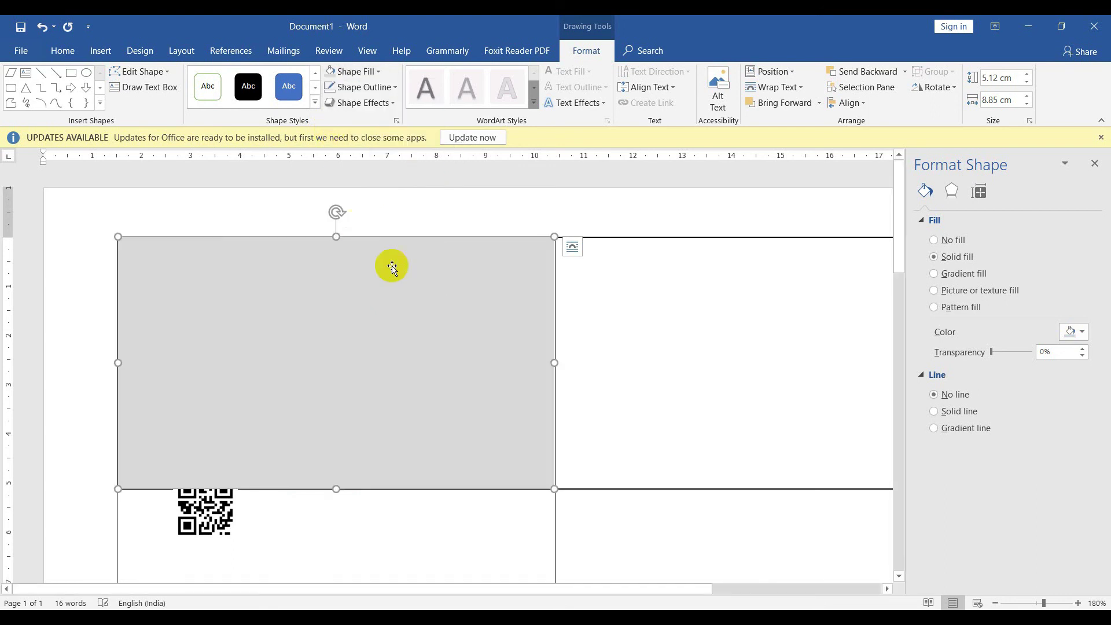
# Send the grey rectangle to the back and move the QR code to the card's top-left corner
pyautogui.click(582, 372)
pyautogui.click(301, 300)
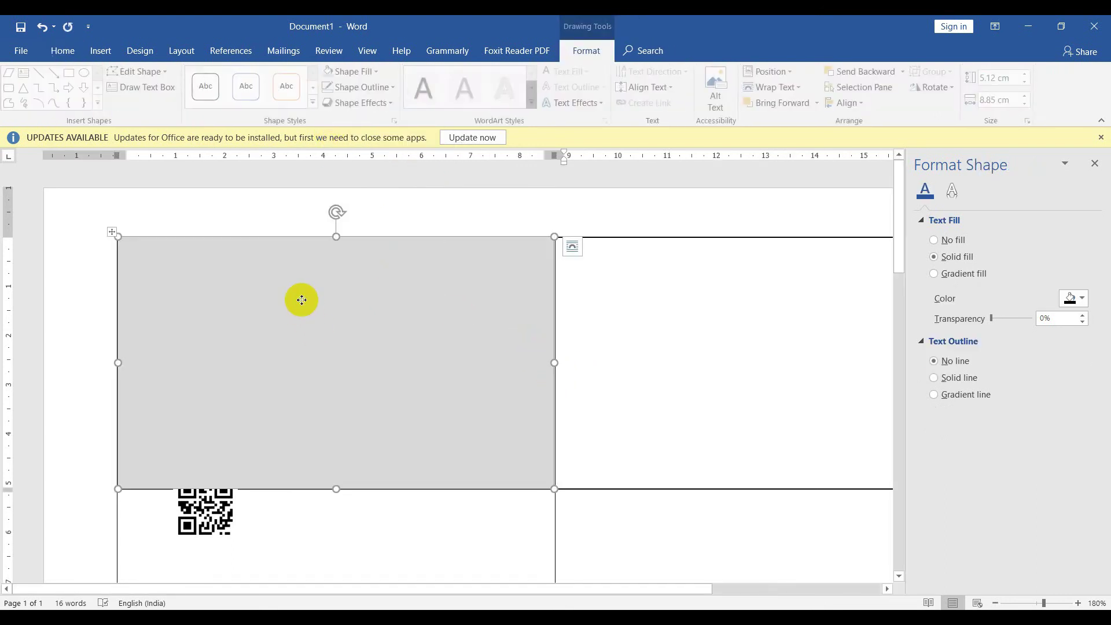
pyautogui.rightClick(302, 300)
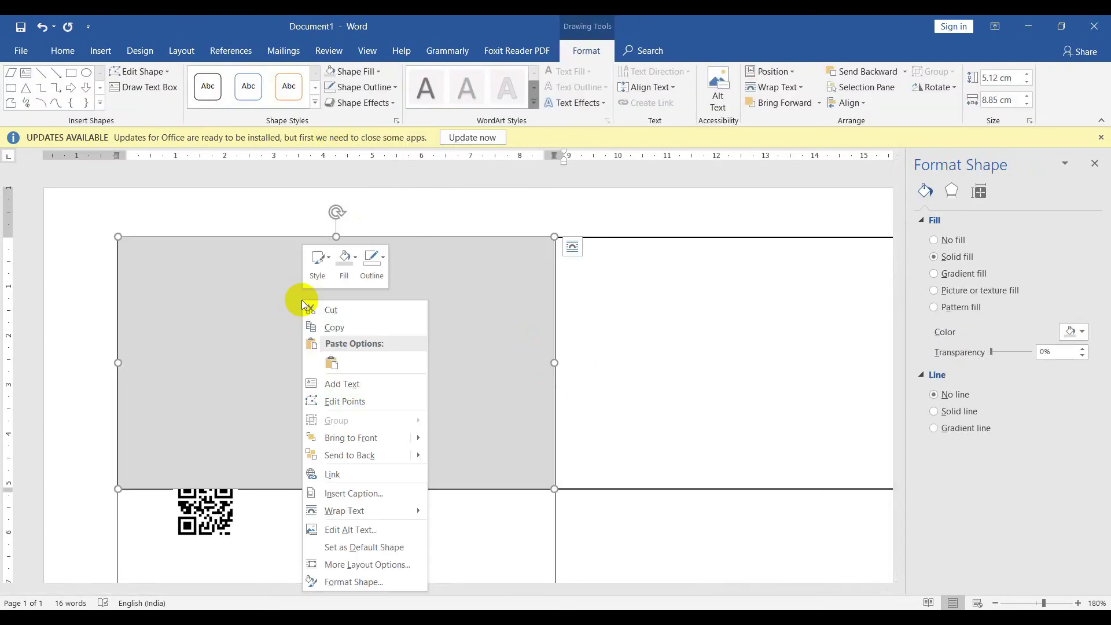
pyautogui.click(359, 456)
pyautogui.click(213, 511)
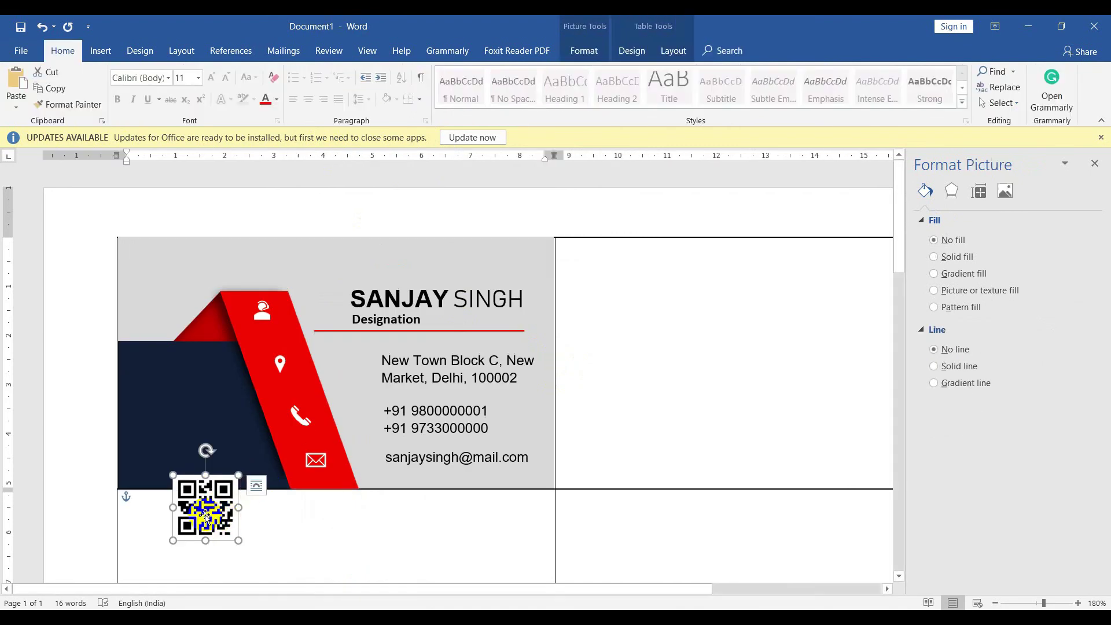
pyautogui.moveTo(206, 515); pyautogui.dragTo(163, 282)
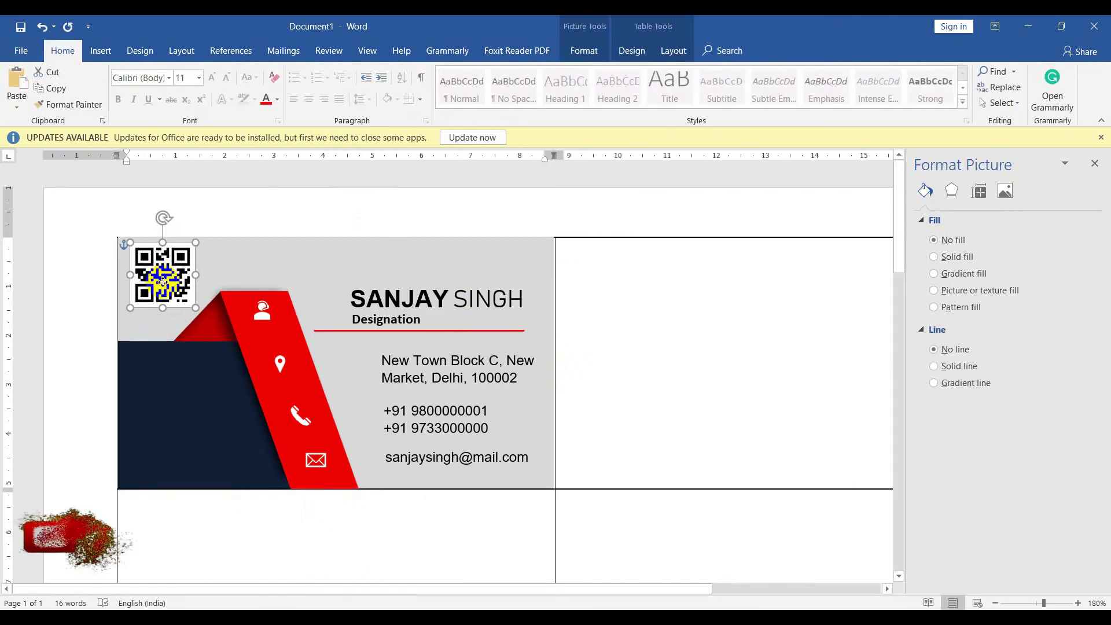
# Shrink the QR code slightly to fit the top-left corner, then zoom in to review the card
pyautogui.moveTo(195, 243); pyautogui.dragTo(158, 264)
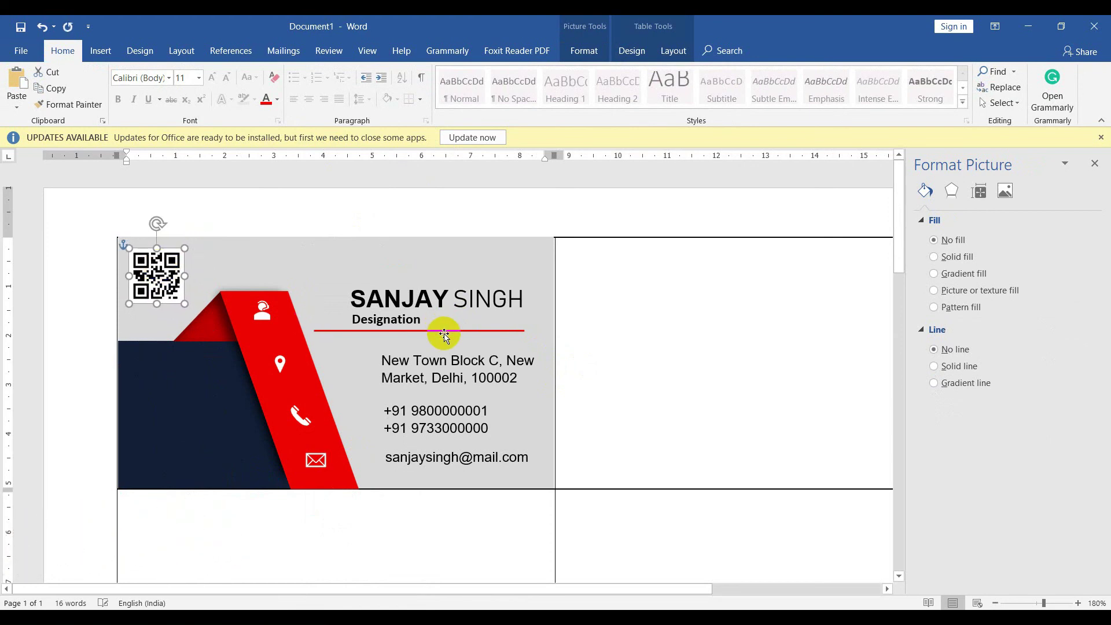
pyautogui.click(671, 358)
pyautogui.scroll(-3, 620, 370)
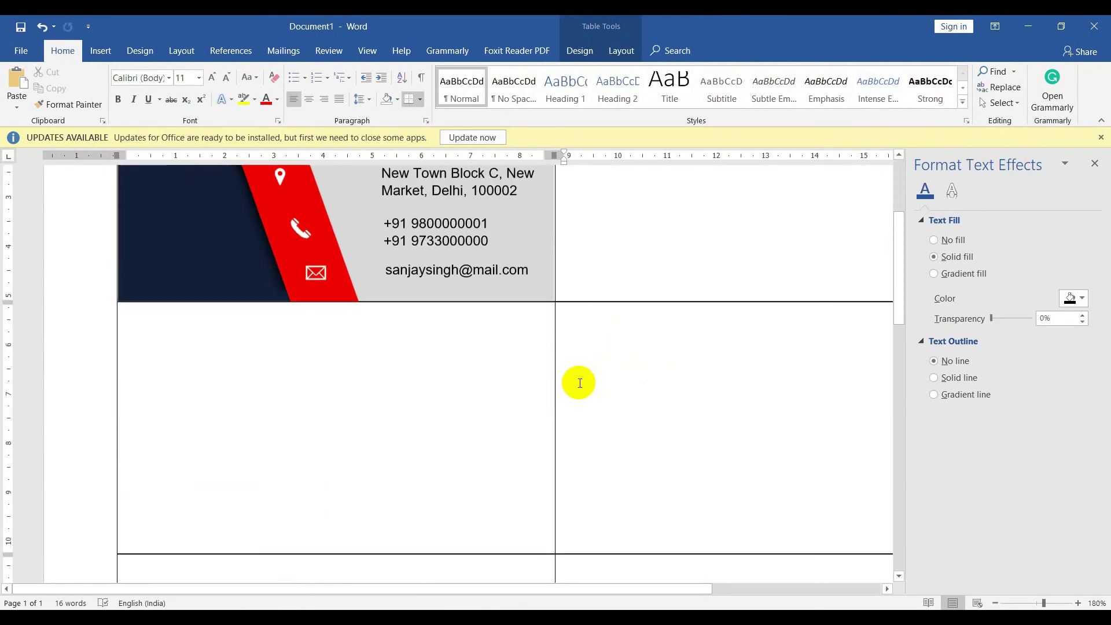
pyautogui.scroll(-3, 579, 384)
pyautogui.scroll(6, 579, 383)
pyautogui.keyDown('ctrl'); pyautogui.scroll(-2, 579, 382); pyautogui.keyUp('ctrl')
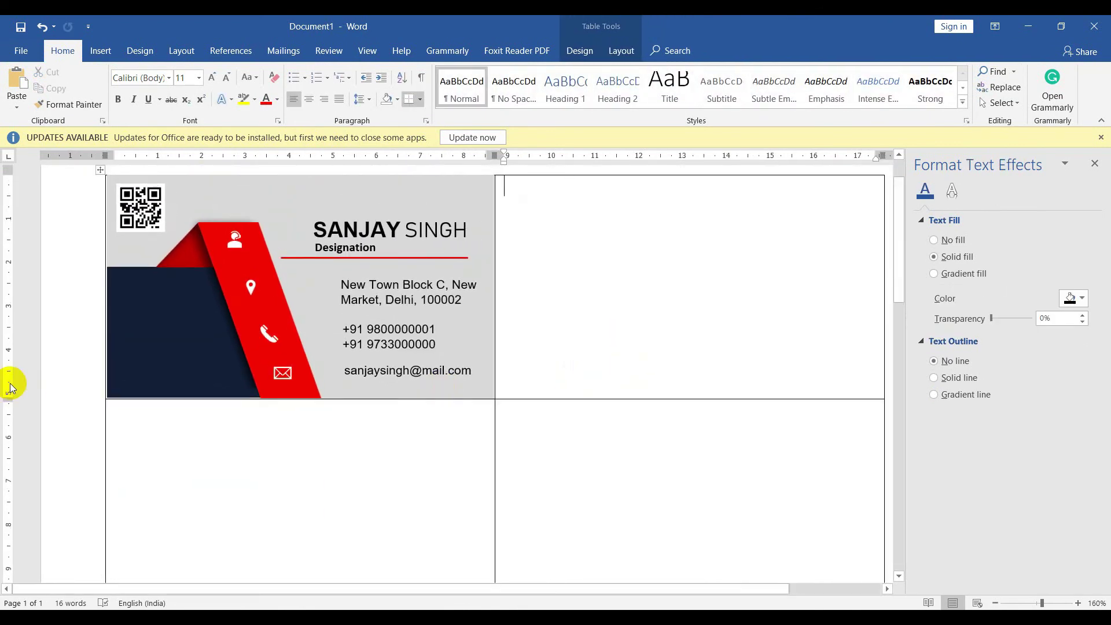
pyautogui.keyDown('ctrl'); pyautogui.scroll(1, 166, 341); pyautogui.keyUp('ctrl')
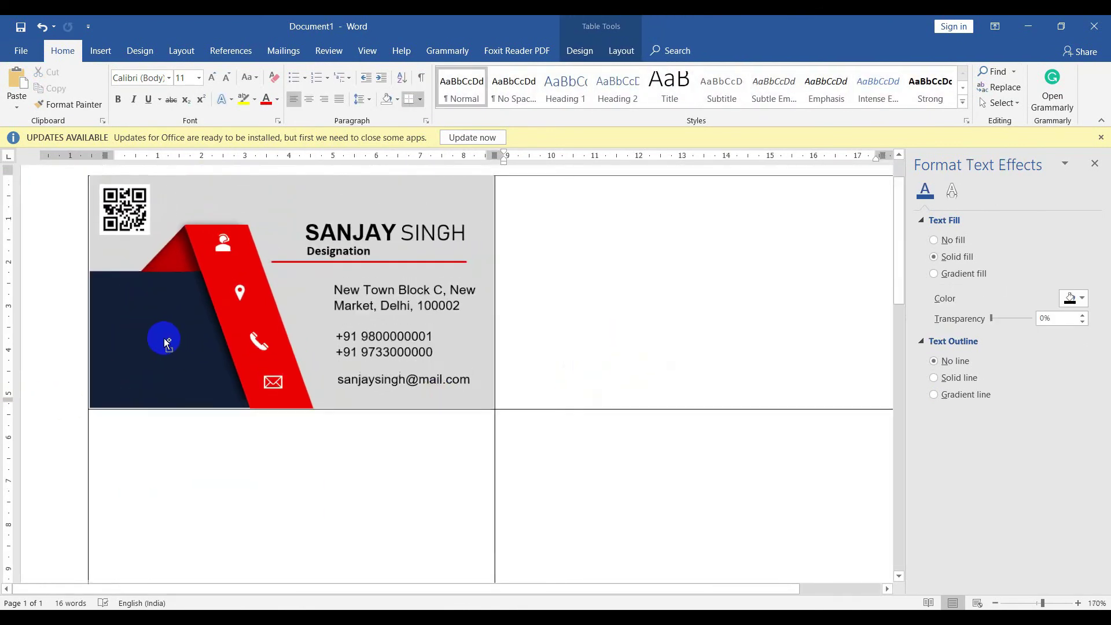
pyautogui.keyDown('ctrl'); pyautogui.scroll(3, 166, 342); pyautogui.keyUp('ctrl')
pyautogui.moveTo(426, 587); pyautogui.dragTo(271, 527)
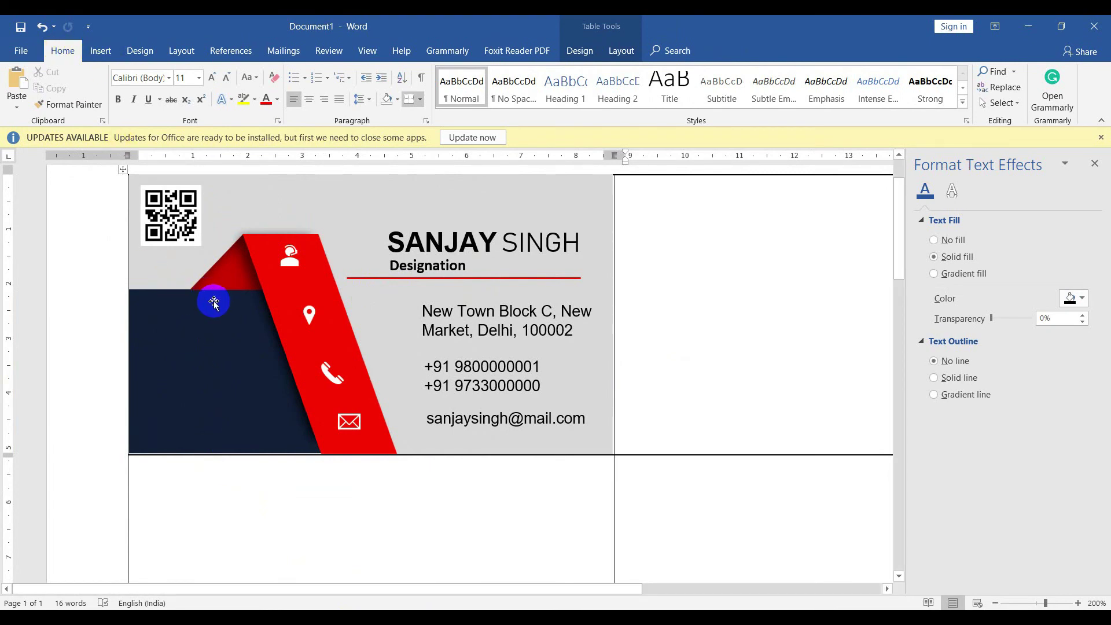
# Draw a small circle on the navy panel with no fill and a red 2.25 pt outline
pyautogui.click(101, 51)
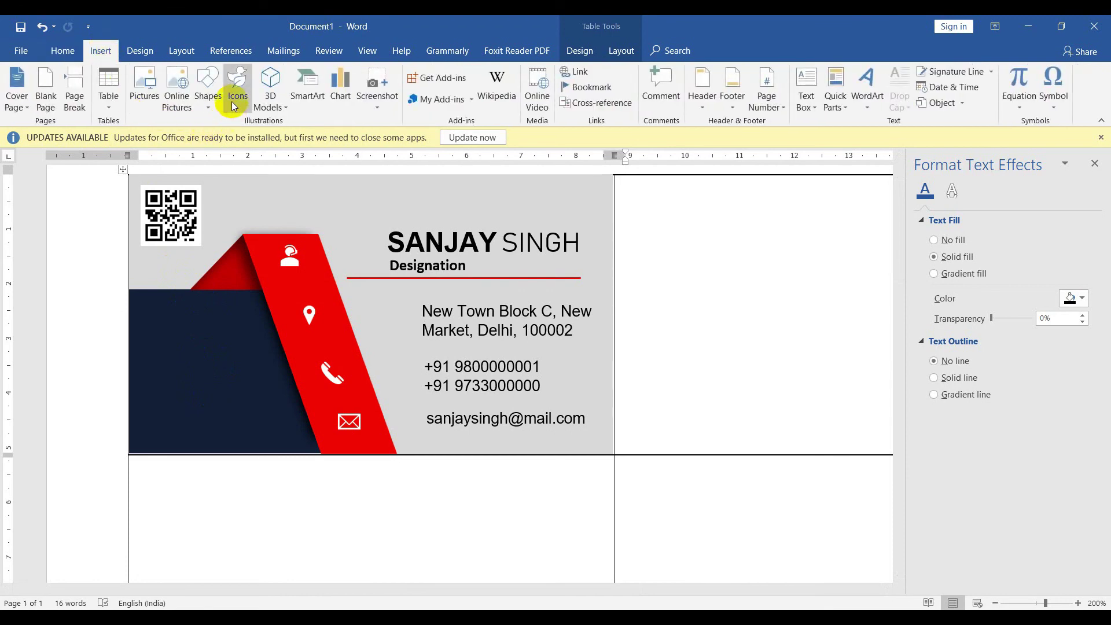
pyautogui.click(204, 106)
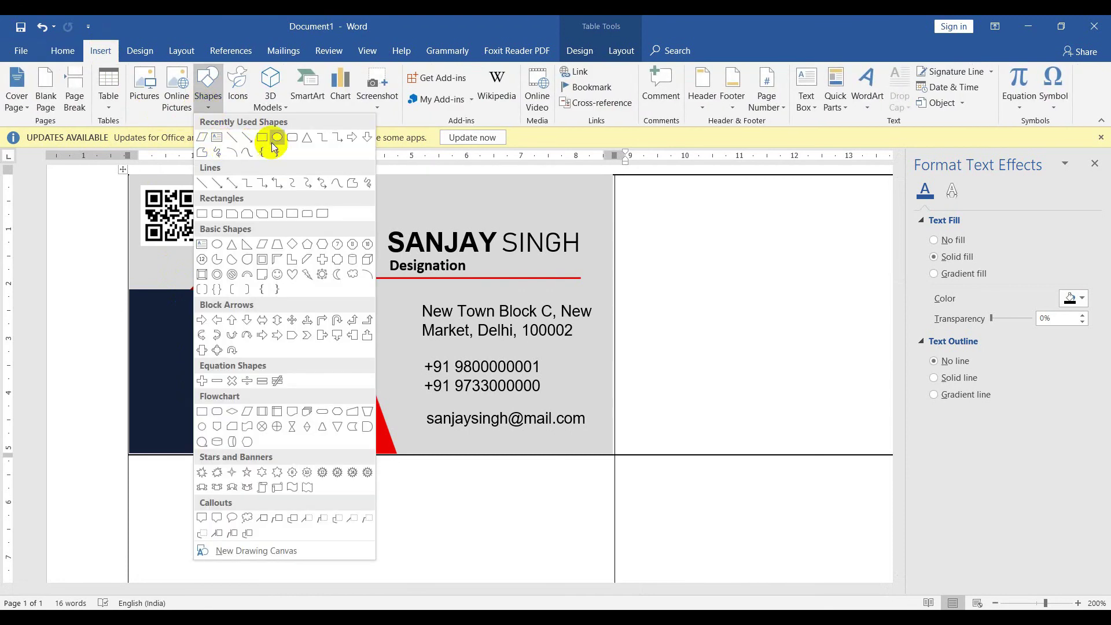
pyautogui.click(272, 139)
pyautogui.moveTo(179, 328)
pyautogui.mouseDown()
pyautogui.moveTo(224, 379)
pyautogui.moveTo(212, 372)
pyautogui.mouseUp()
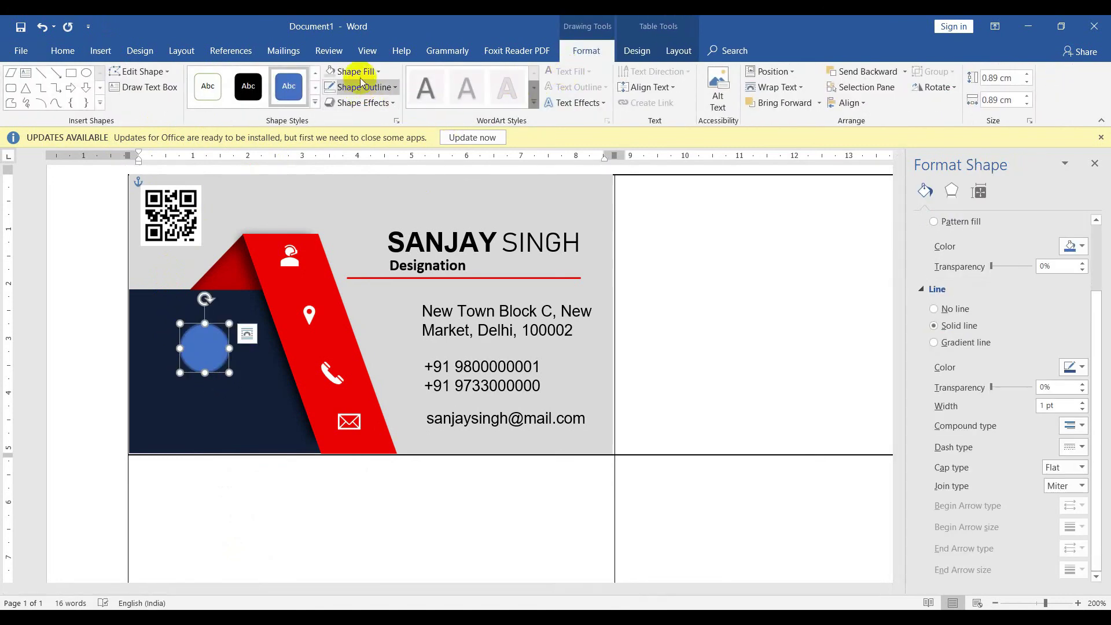
pyautogui.click(358, 71)
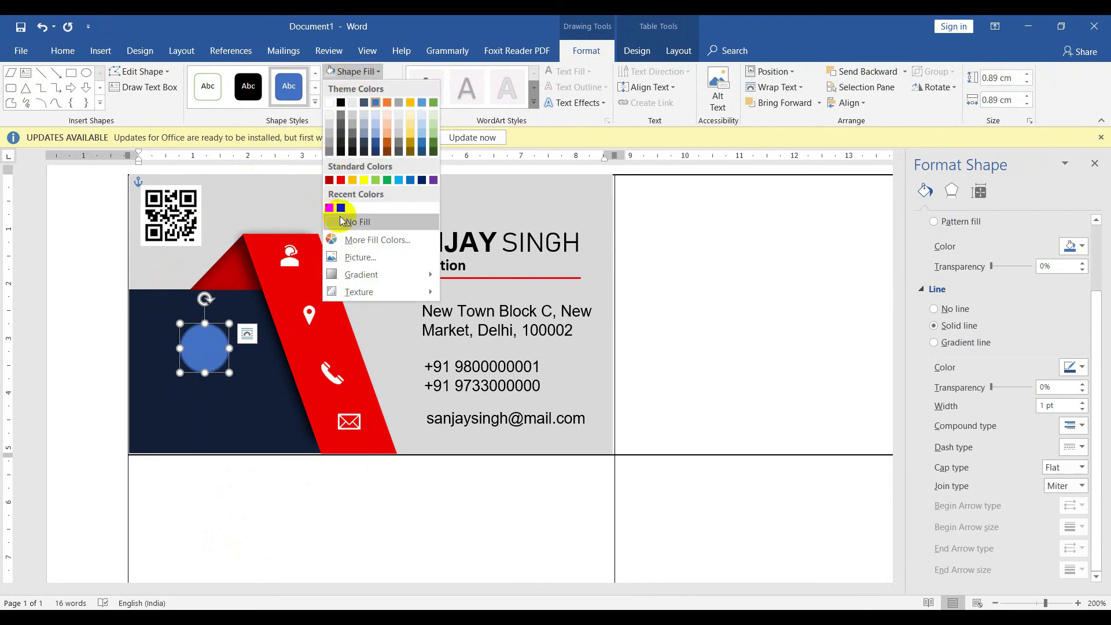
pyautogui.click(342, 221)
pyautogui.click(362, 87)
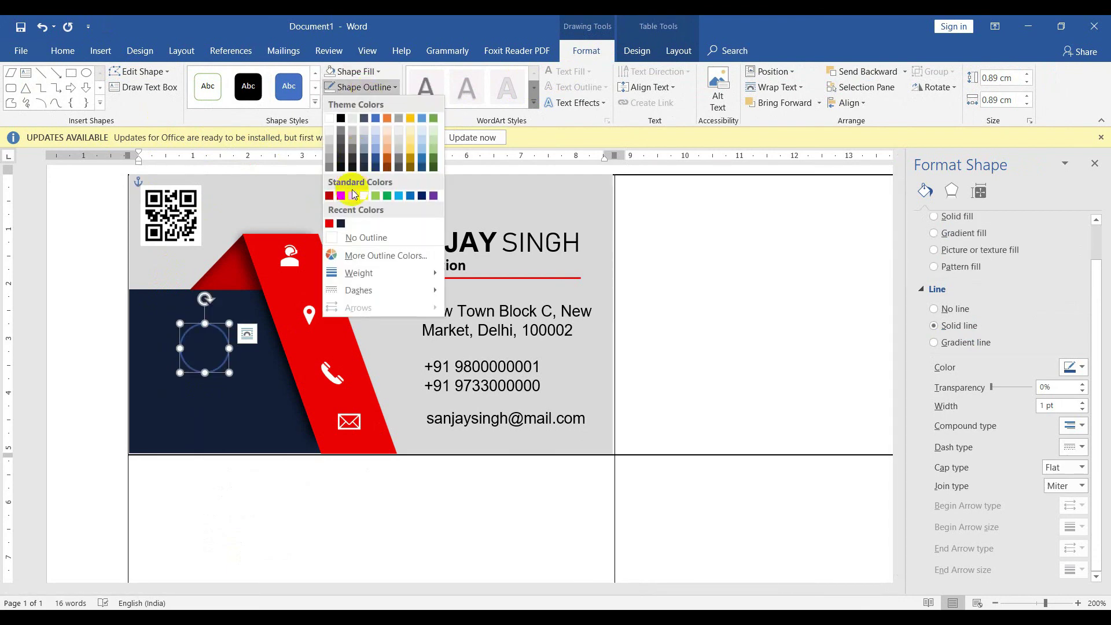
pyautogui.click(330, 196)
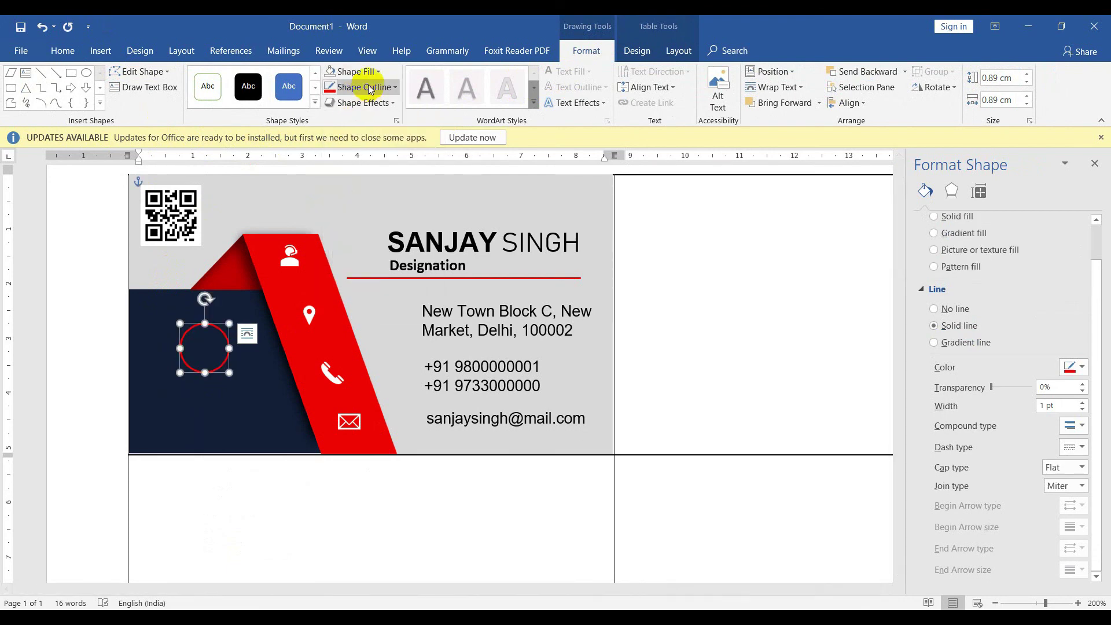
pyautogui.click(370, 88)
pyautogui.moveTo(359, 273)
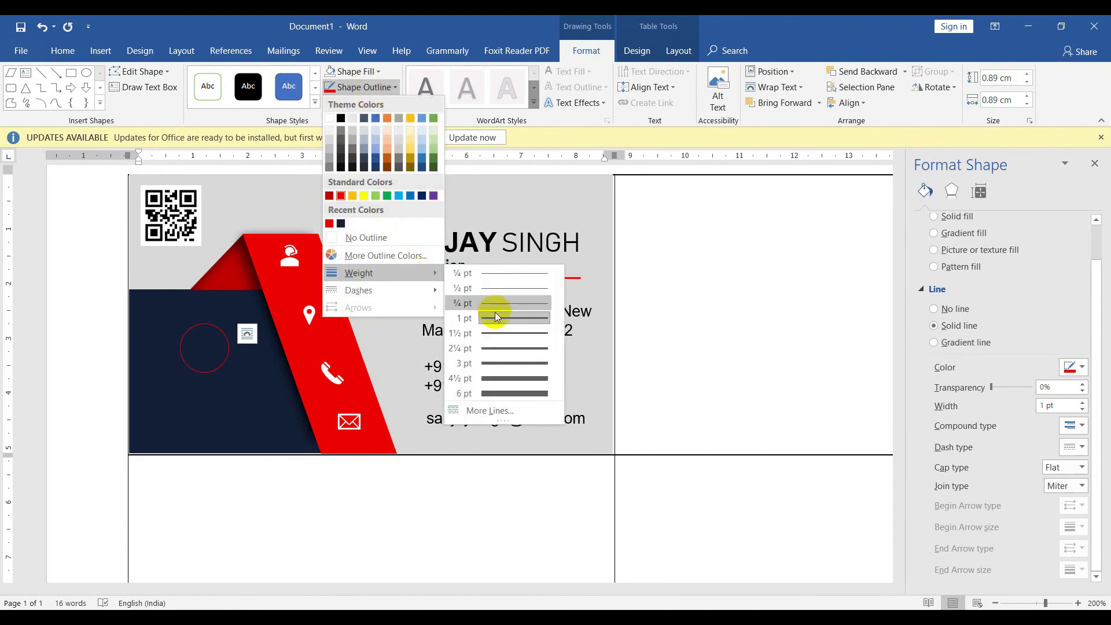
pyautogui.click(504, 346)
# Add a LOGO text box over the red circle and make its text 7 pt bold
pyautogui.click(100, 51)
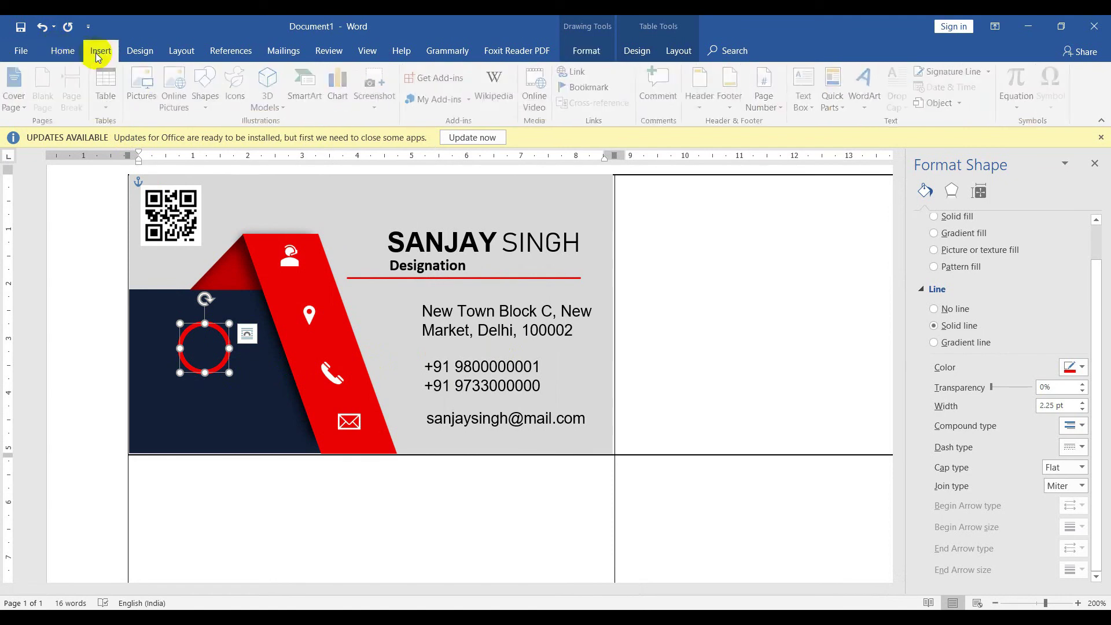
pyautogui.click(218, 113)
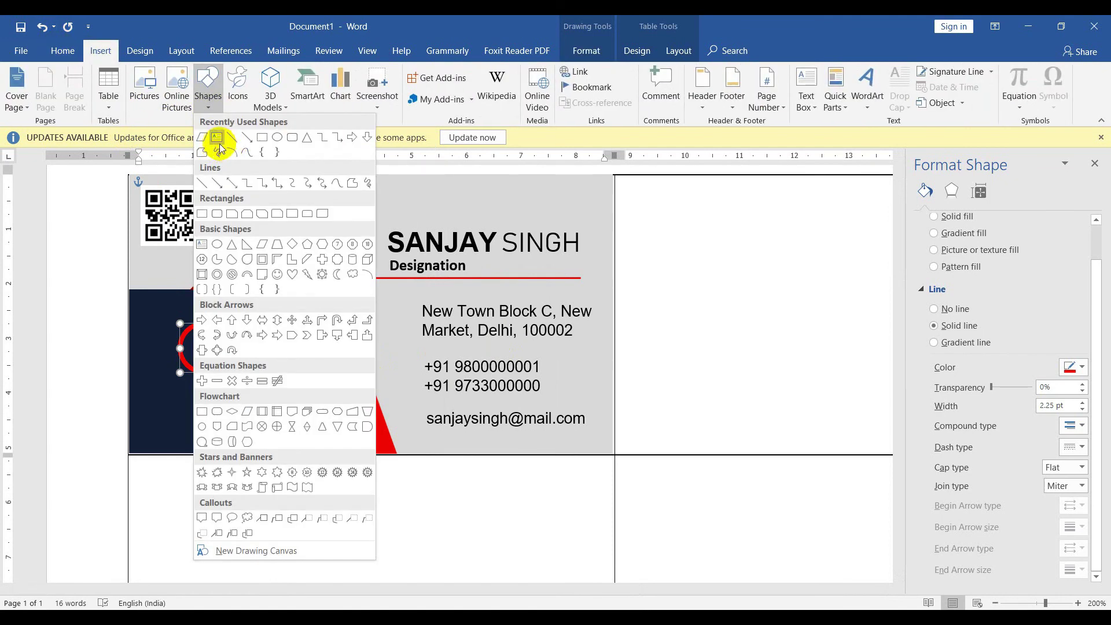
pyautogui.click(217, 139)
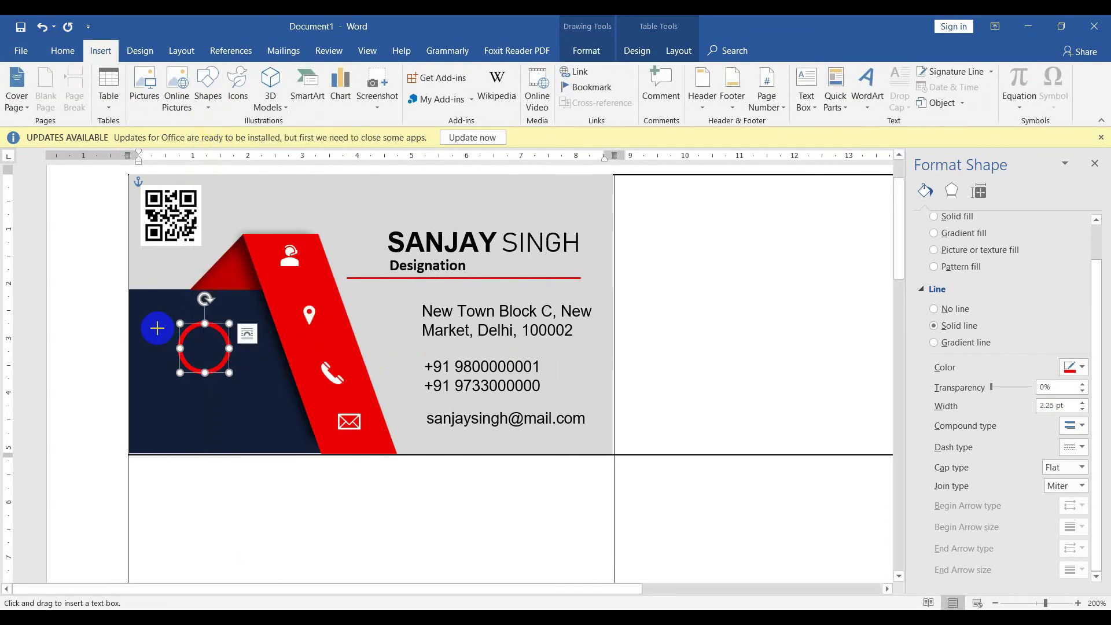
pyautogui.moveTo(156, 328); pyautogui.dragTo(229, 350)
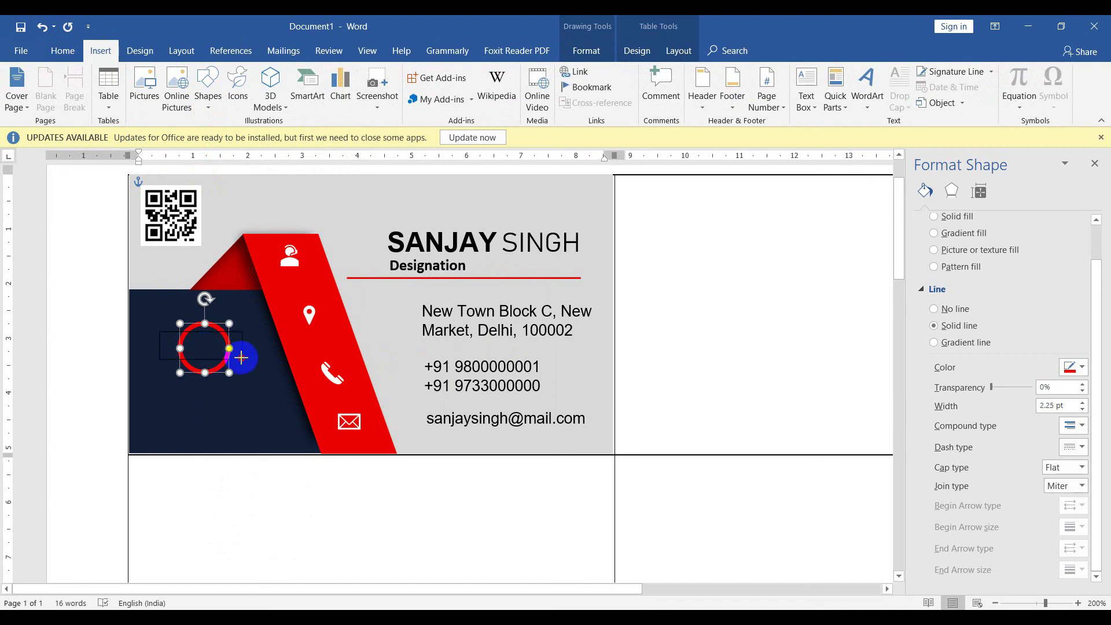
pyautogui.click(216, 358)
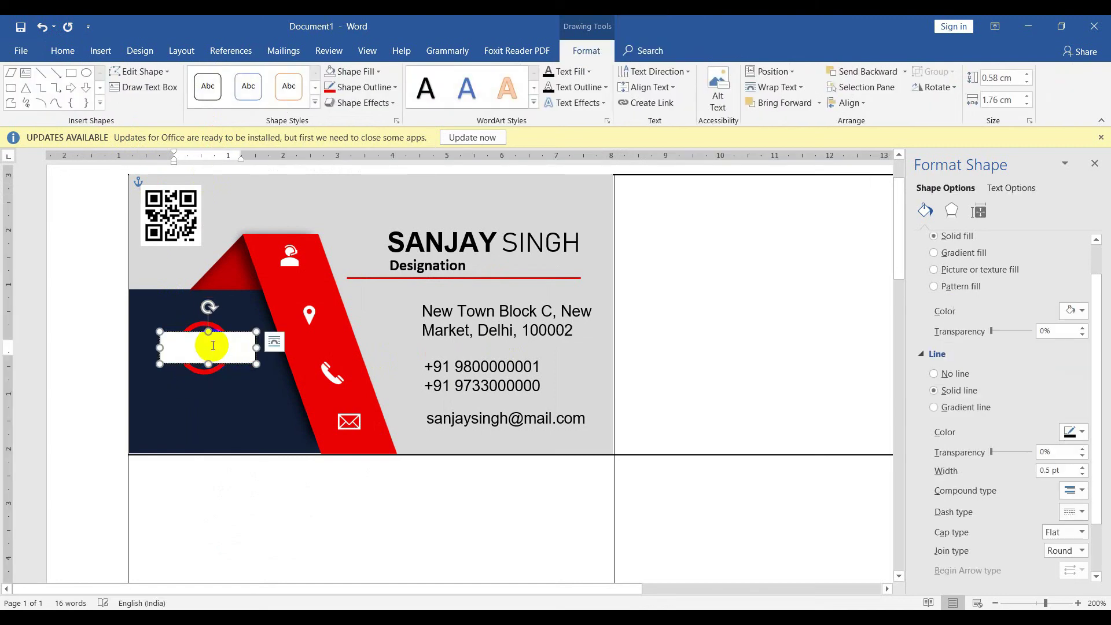
pyautogui.write('I')
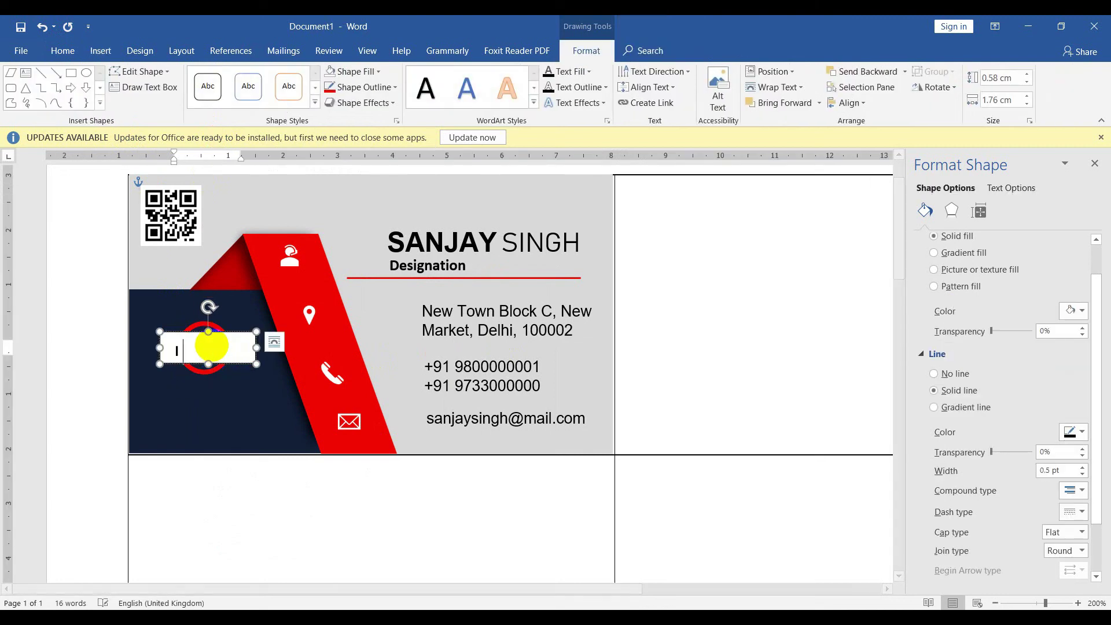
pyautogui.write('LOGO')
pyautogui.doubleClick(211, 347)
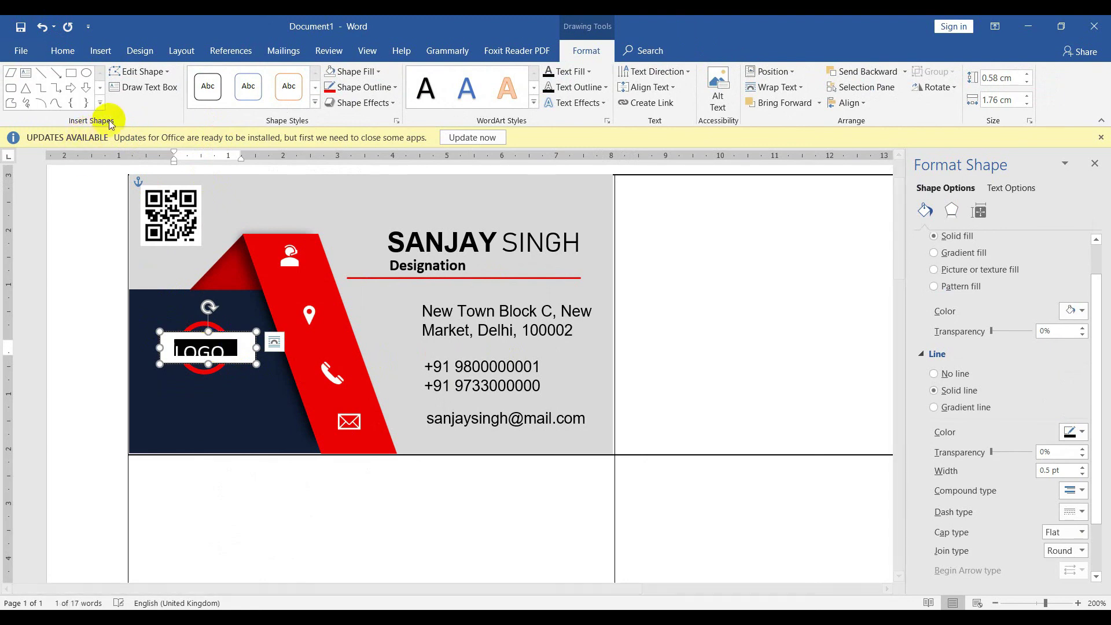
pyautogui.click(62, 51)
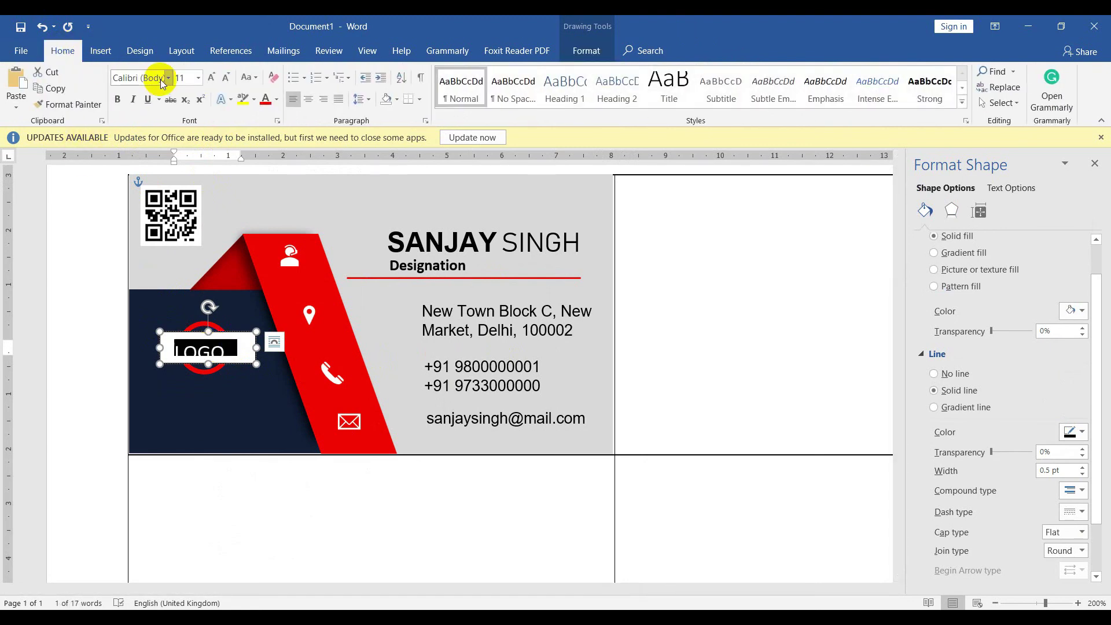
pyautogui.click(228, 78)
pyautogui.click(228, 77)
pyautogui.click(228, 78)
pyautogui.click(228, 77)
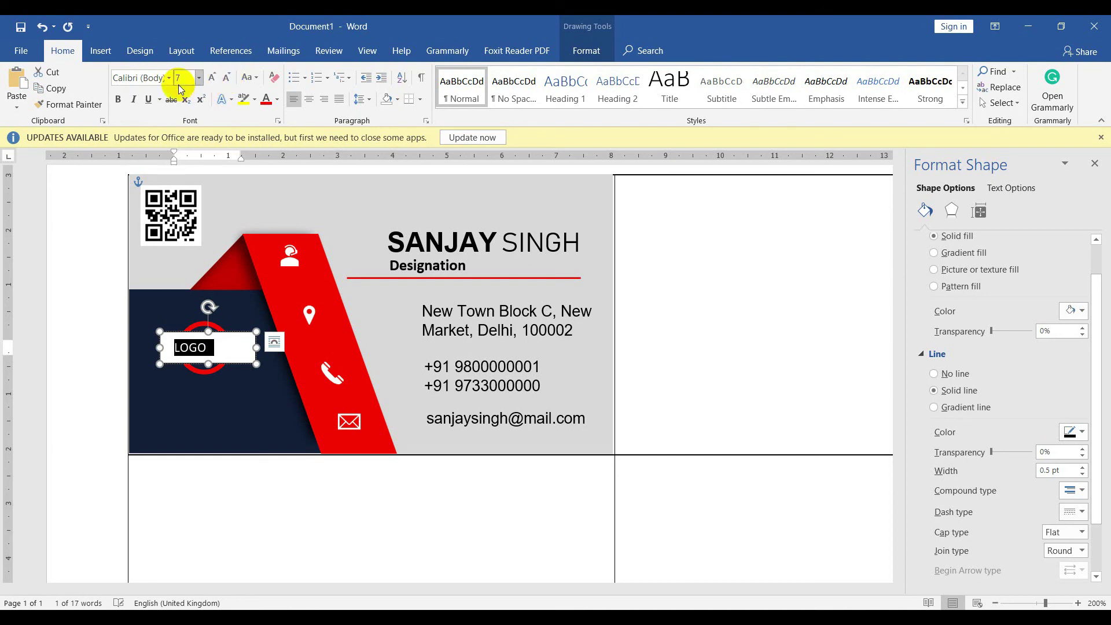
pyautogui.click(122, 98)
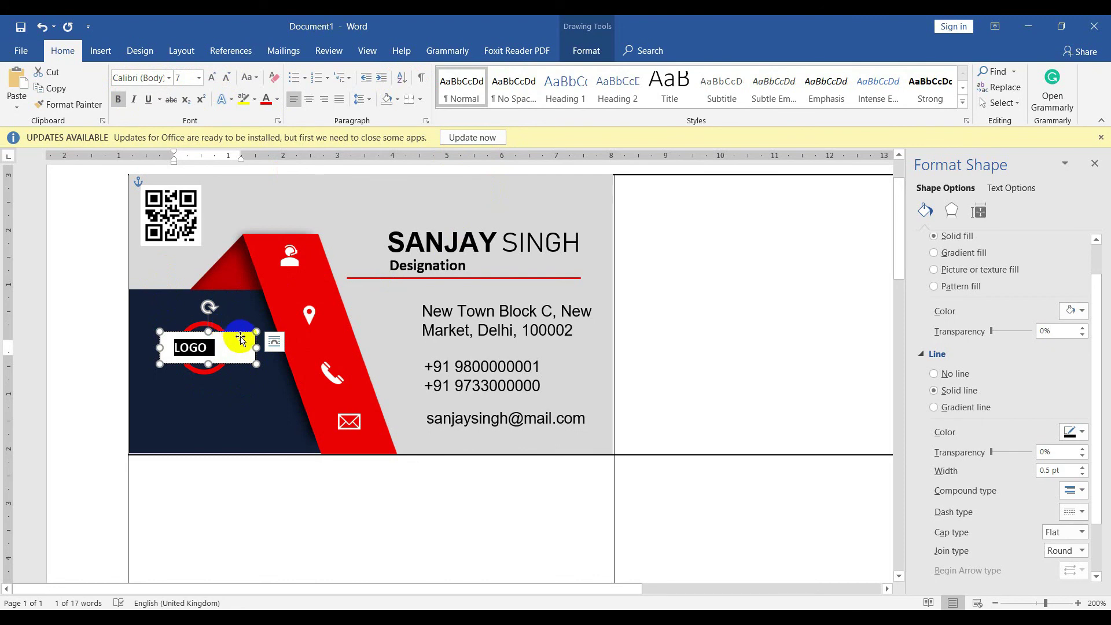
# Remove the LOGO box's fill and outline, centre it in the circle and colour the text white
pyautogui.click(586, 51)
pyautogui.click(359, 71)
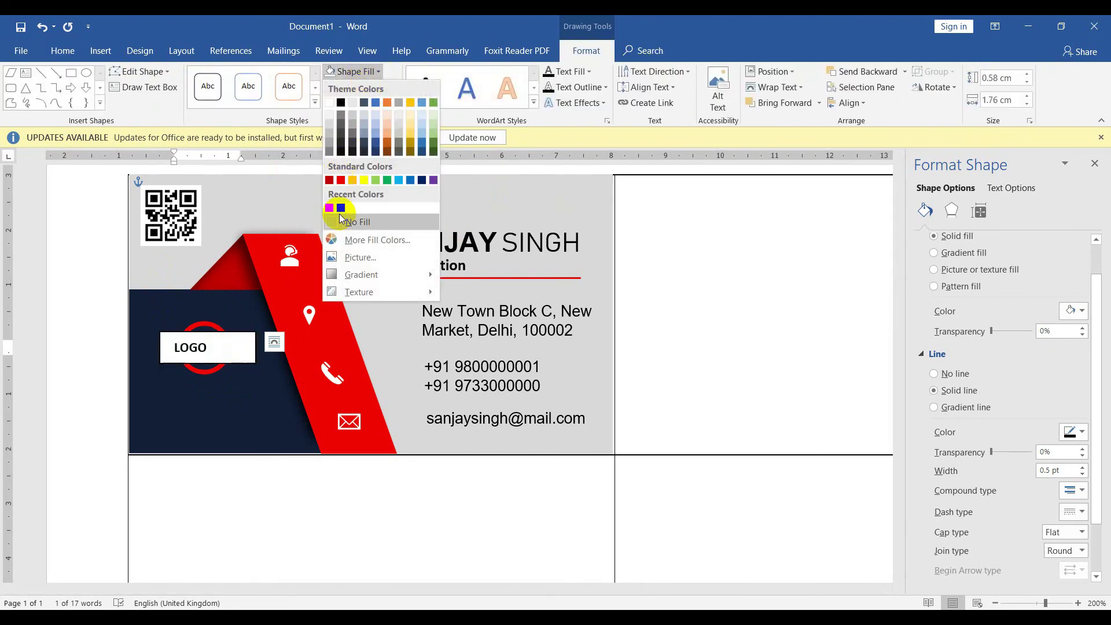
pyautogui.click(341, 217)
pyautogui.click(365, 87)
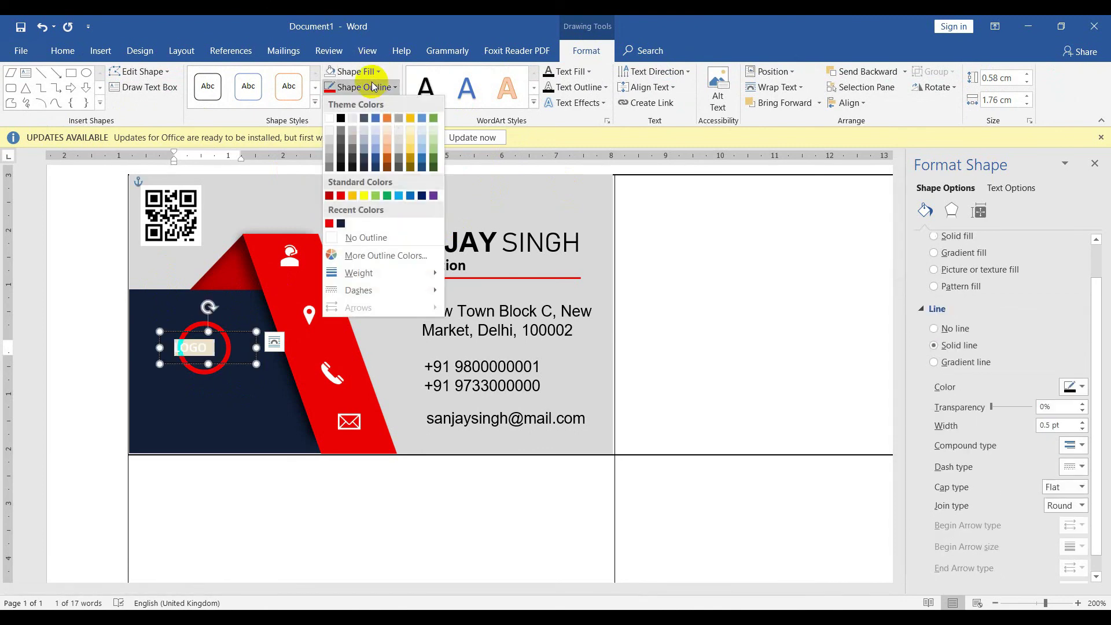
pyautogui.click(347, 237)
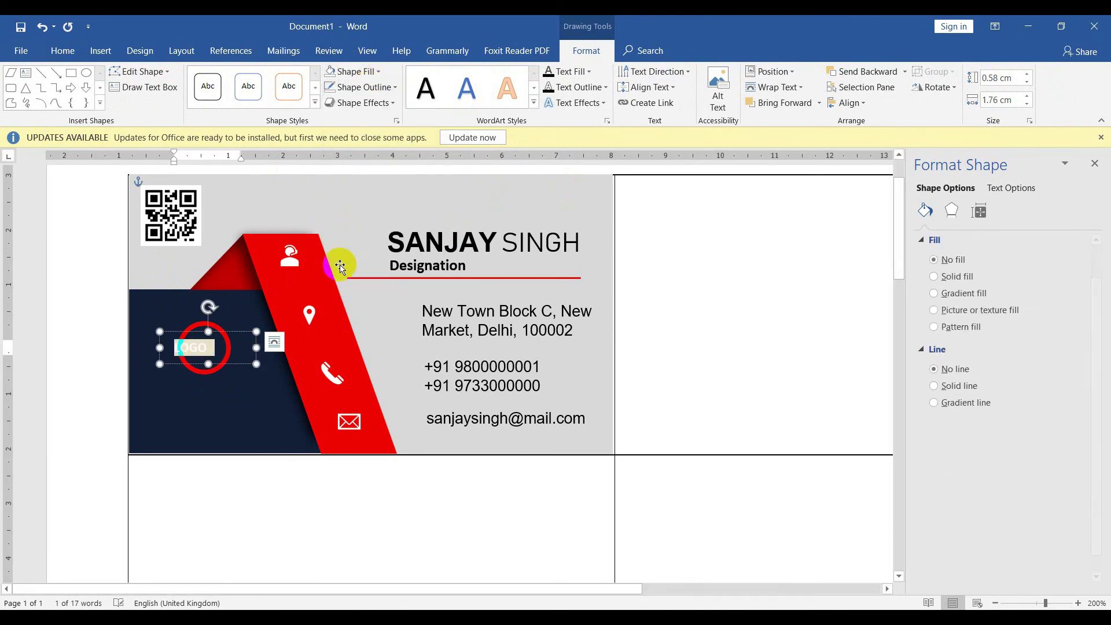
pyautogui.click(264, 343)
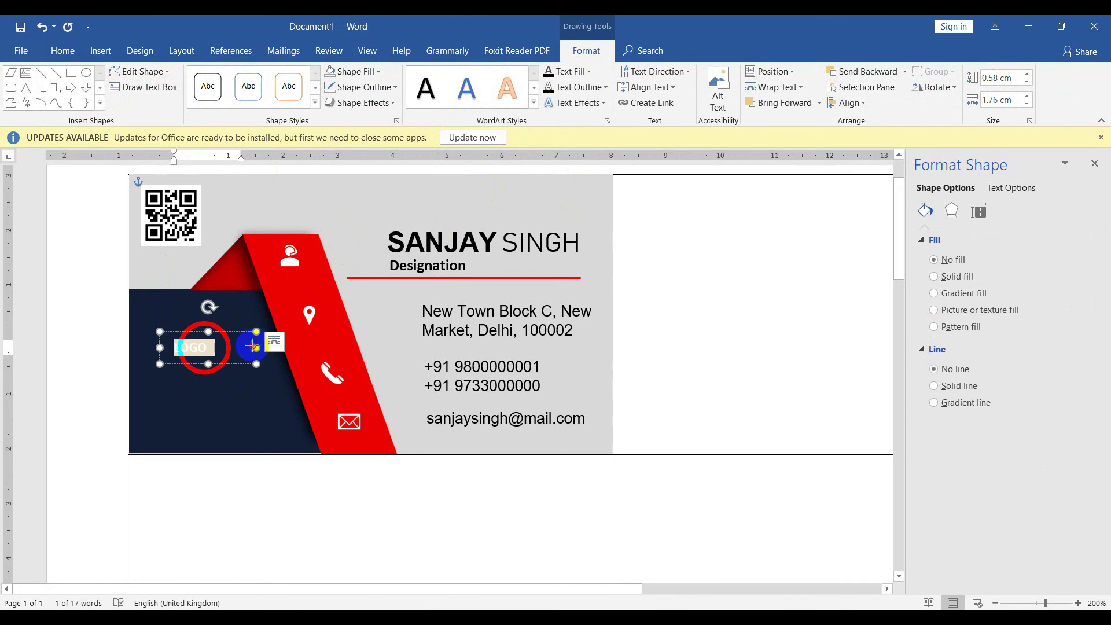
pyautogui.moveTo(257, 347); pyautogui.dragTo(264, 347)
pyautogui.moveTo(160, 348); pyautogui.dragTo(175, 348)
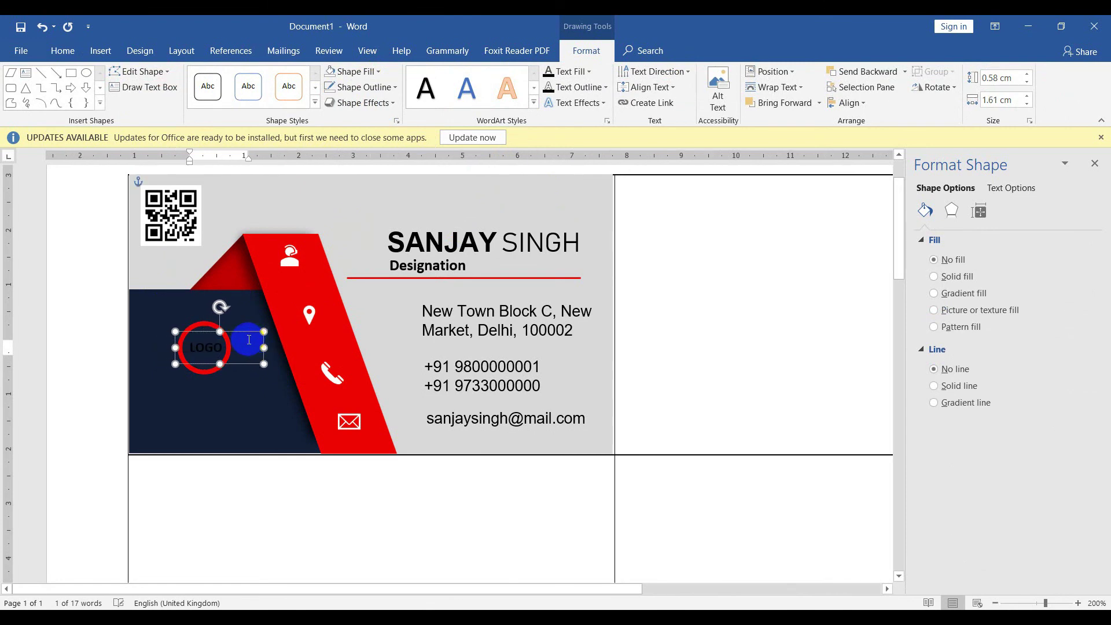
pyautogui.click(62, 51)
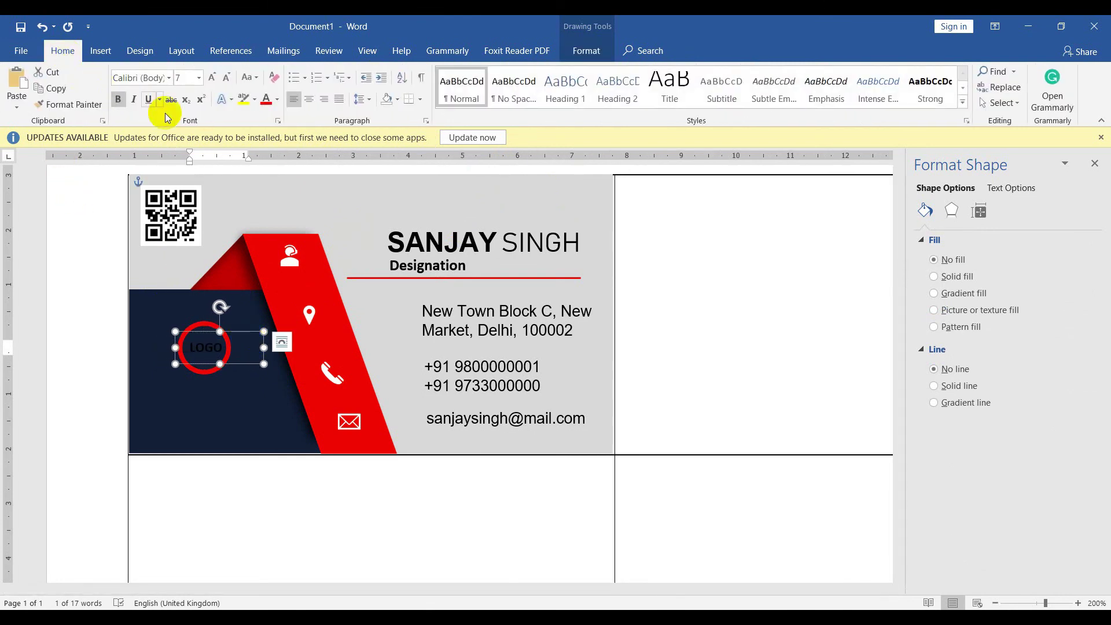
pyautogui.click(277, 100)
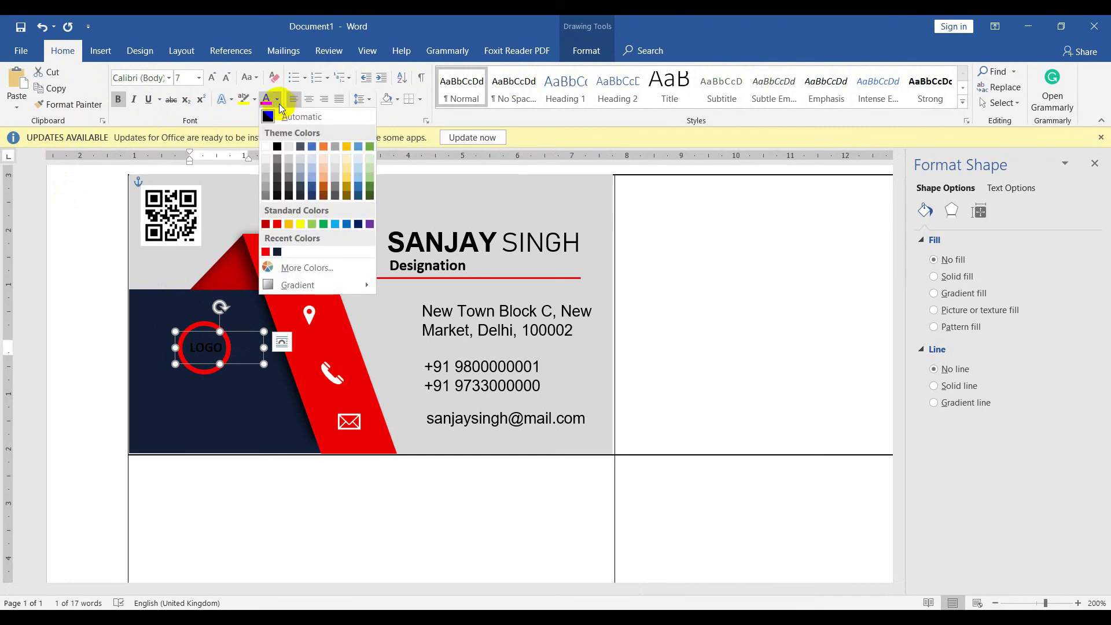
pyautogui.click(265, 148)
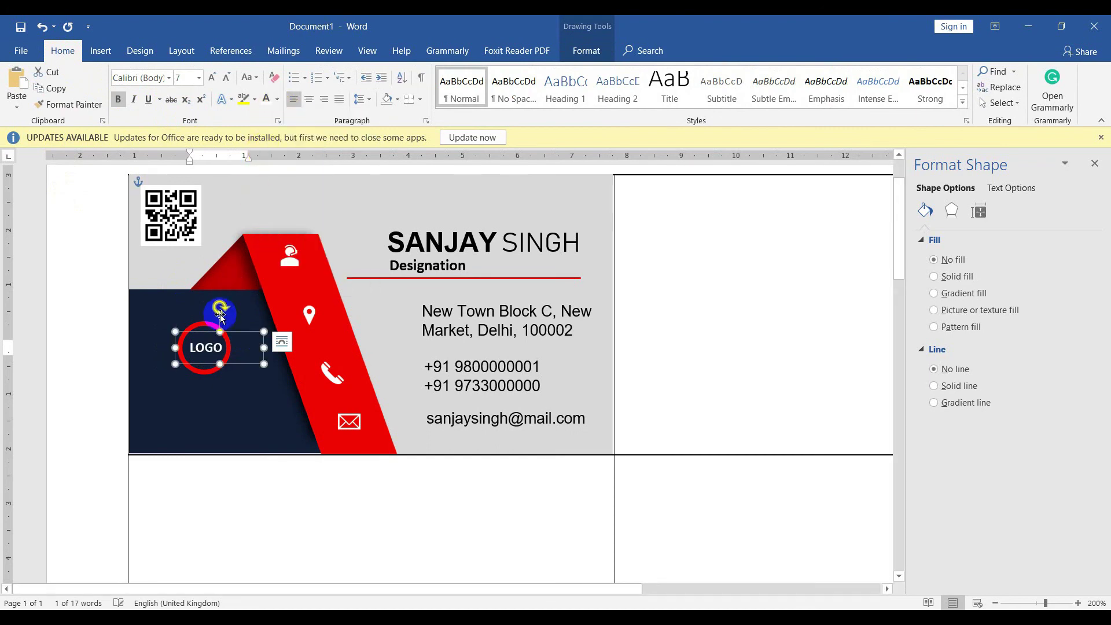
# Copy the LOGO box below the circle, widen it, and change its text to BUSINESS NAME
pyautogui.moveTo(234, 360); pyautogui.dragTo(240, 408)
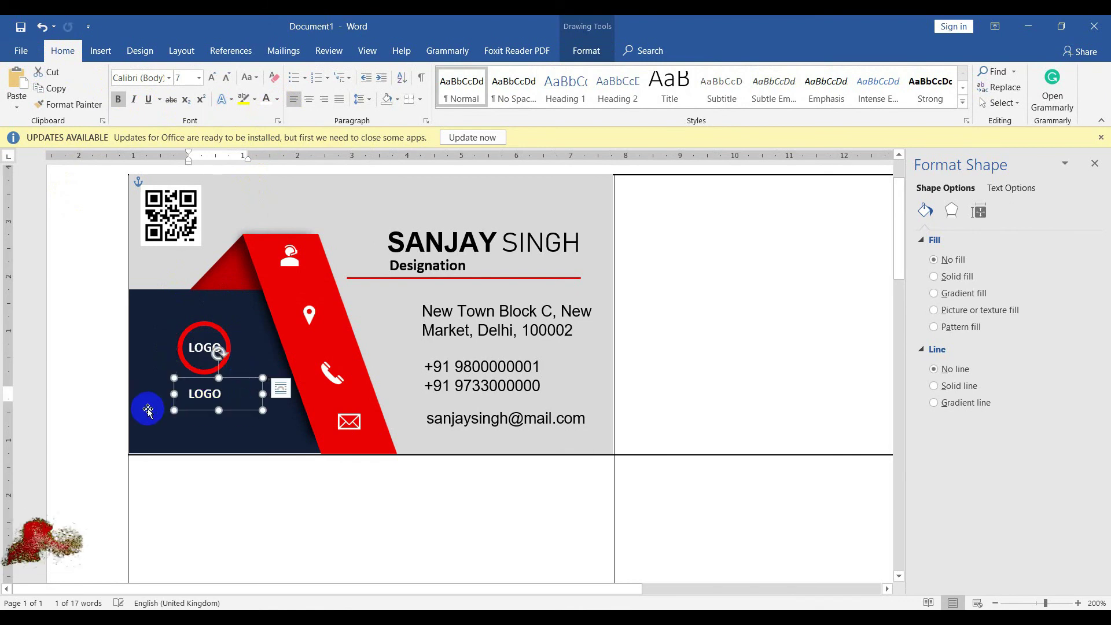
pyautogui.moveTo(173, 394); pyautogui.dragTo(144, 394)
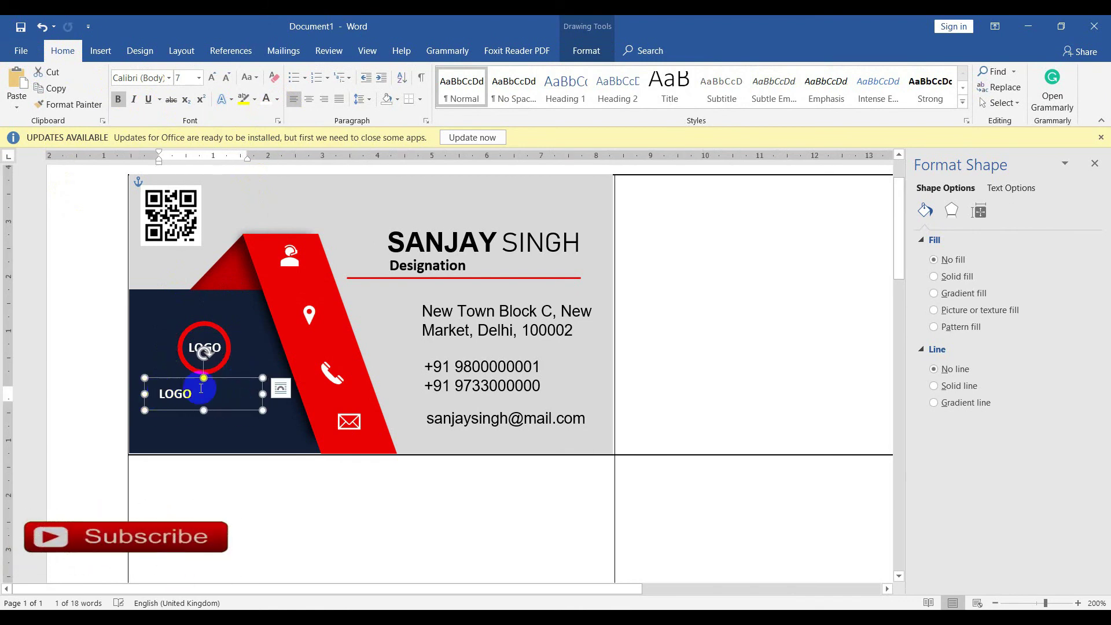
pyautogui.moveTo(262, 393); pyautogui.dragTo(280, 393)
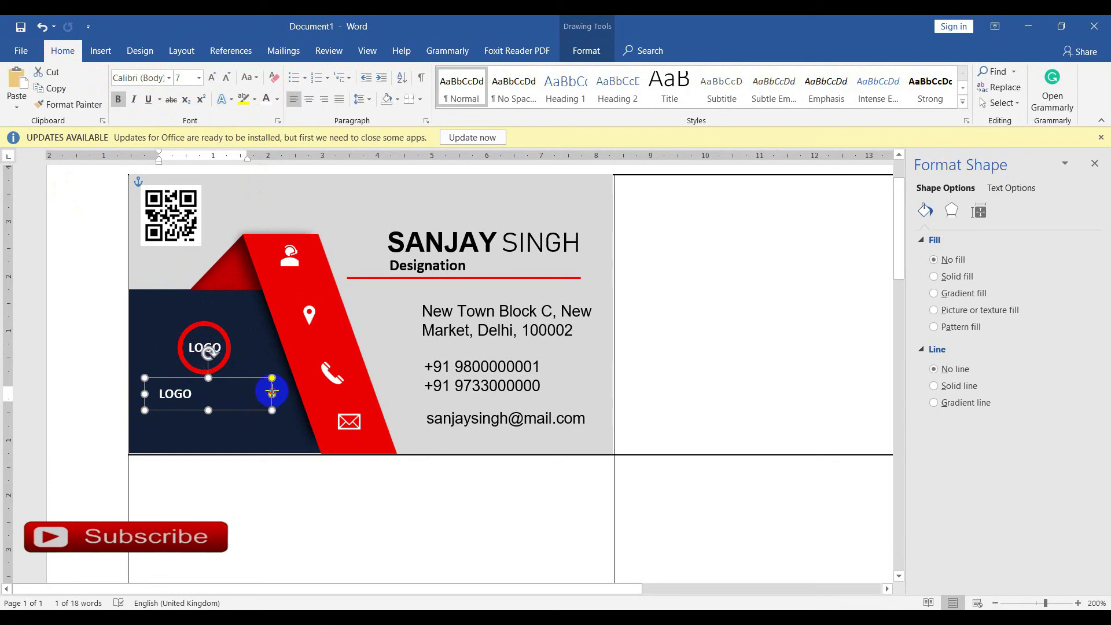
pyautogui.click(248, 396)
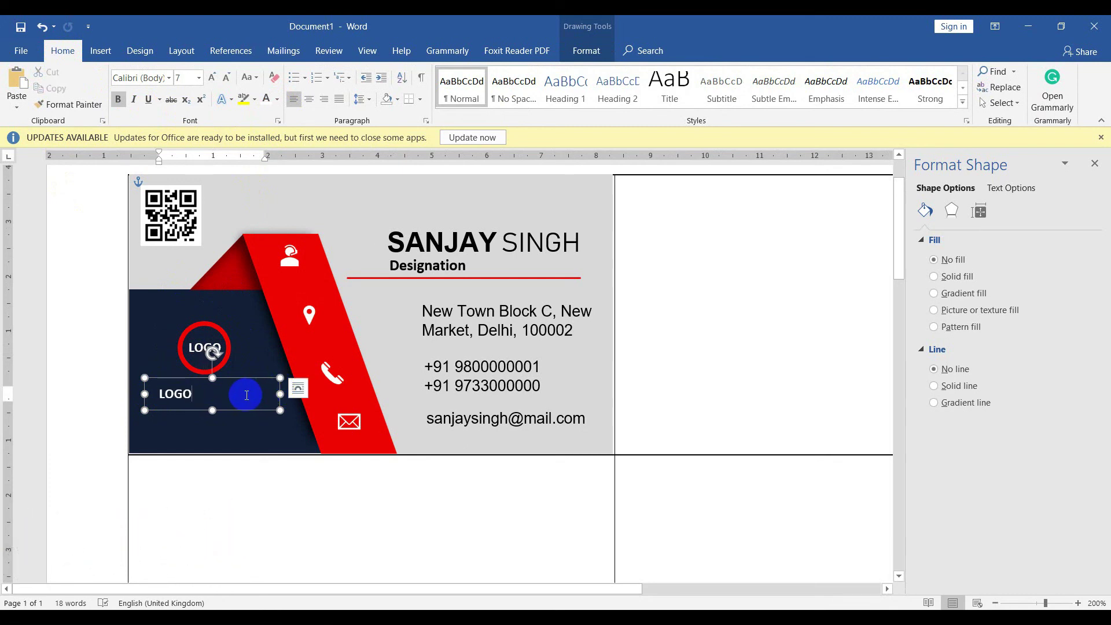
pyautogui.doubleClick(247, 395)
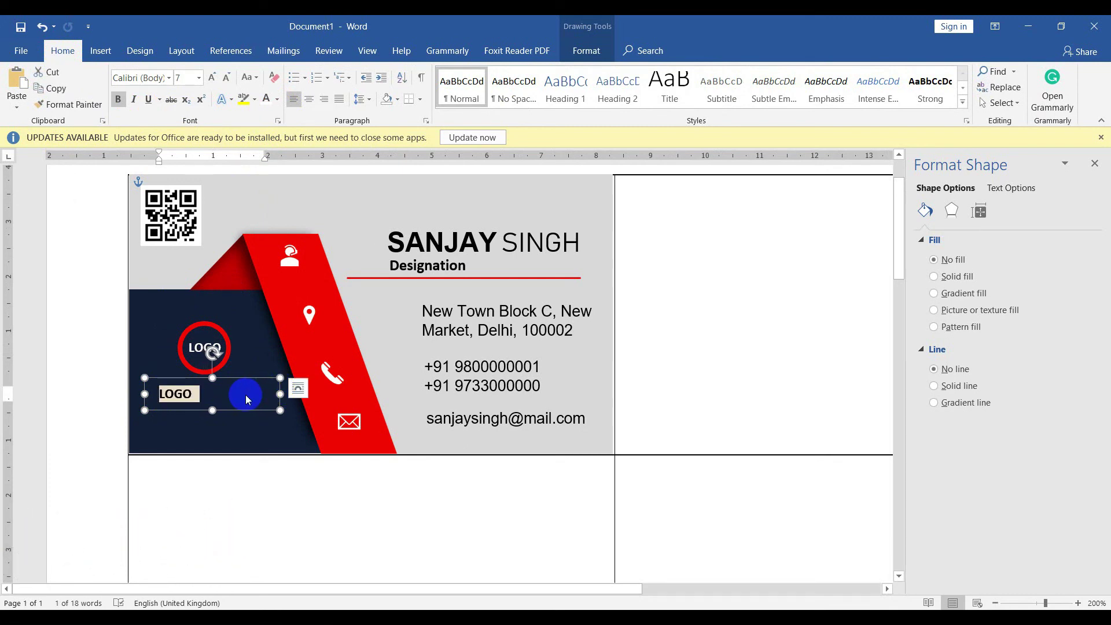
pyautogui.write('BU')
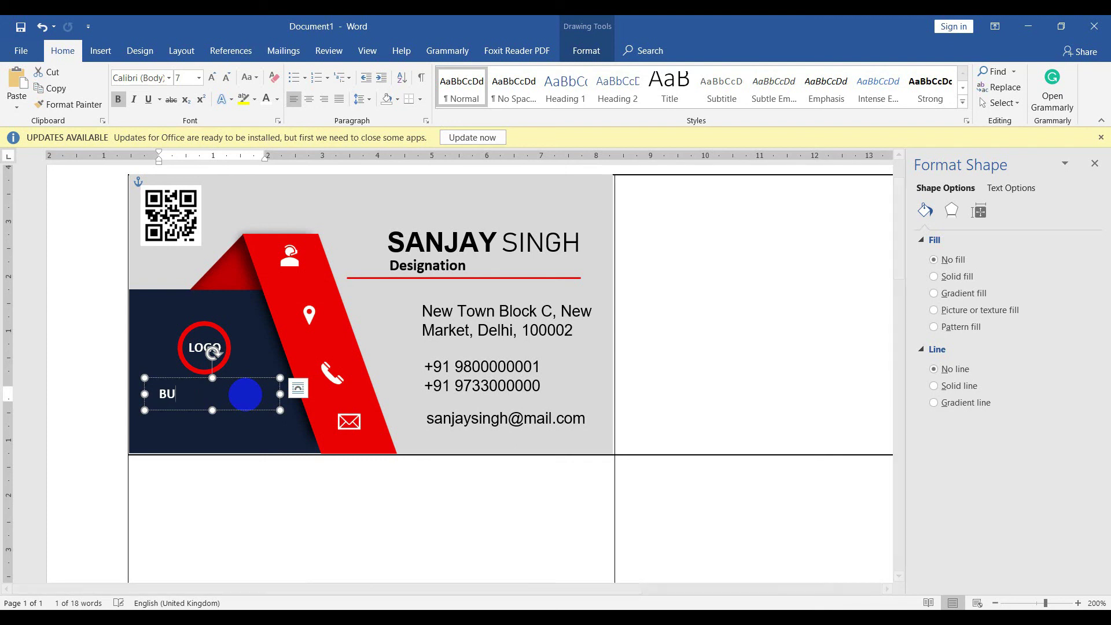
pyautogui.write('SINESS NAME')
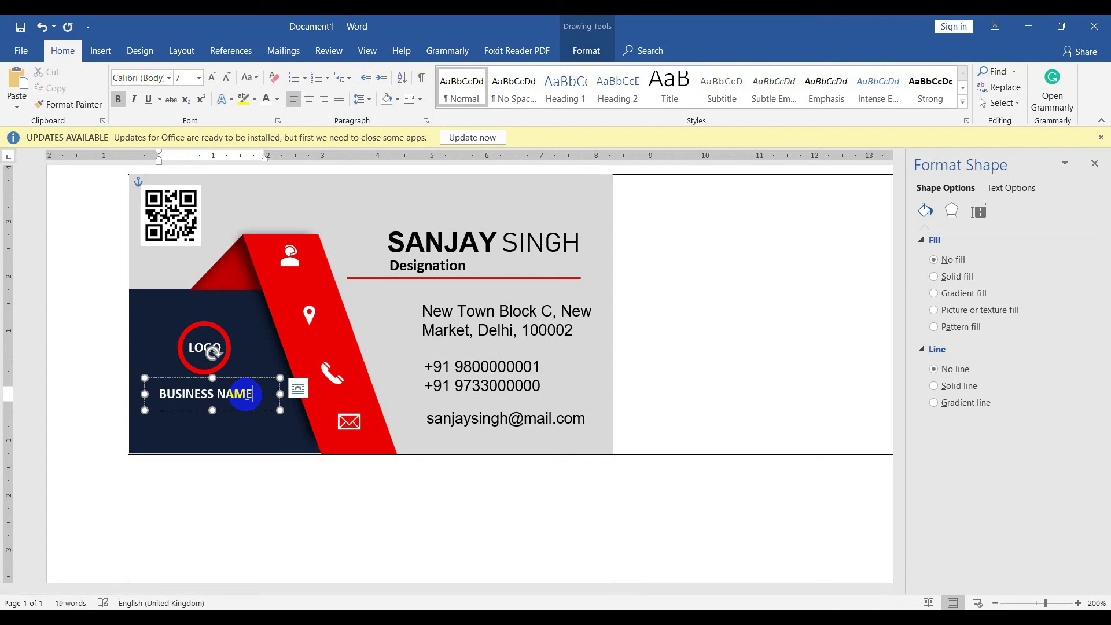
# Set BUSINESS NAME to Metropolis Black, widen it to one line and nudge it under the logo
pyautogui.tripleClick(247, 395)
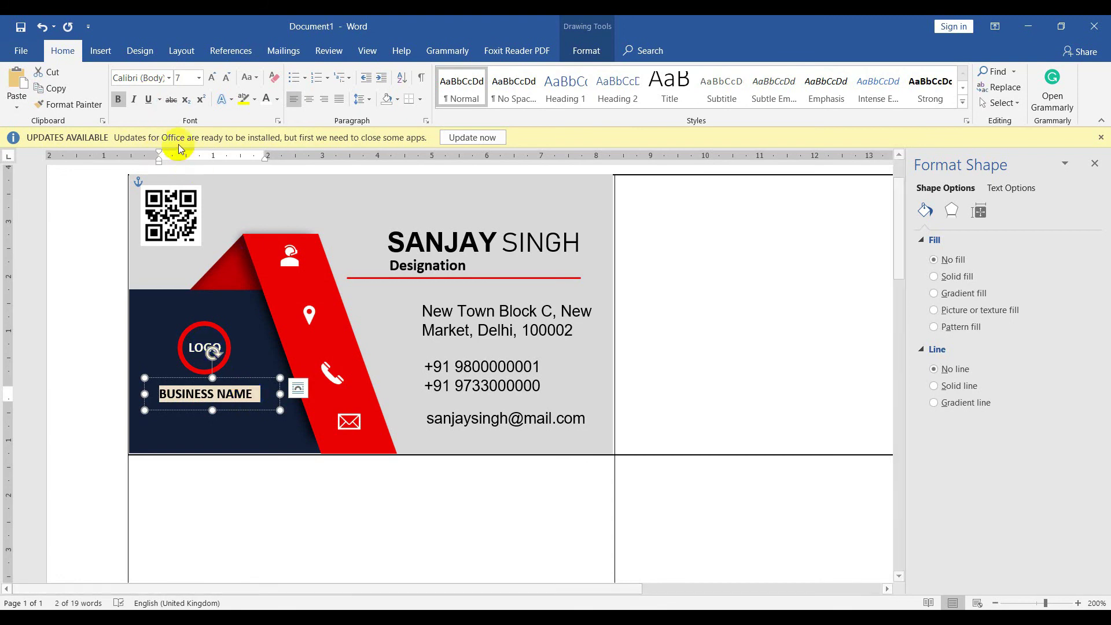
pyautogui.click(169, 77)
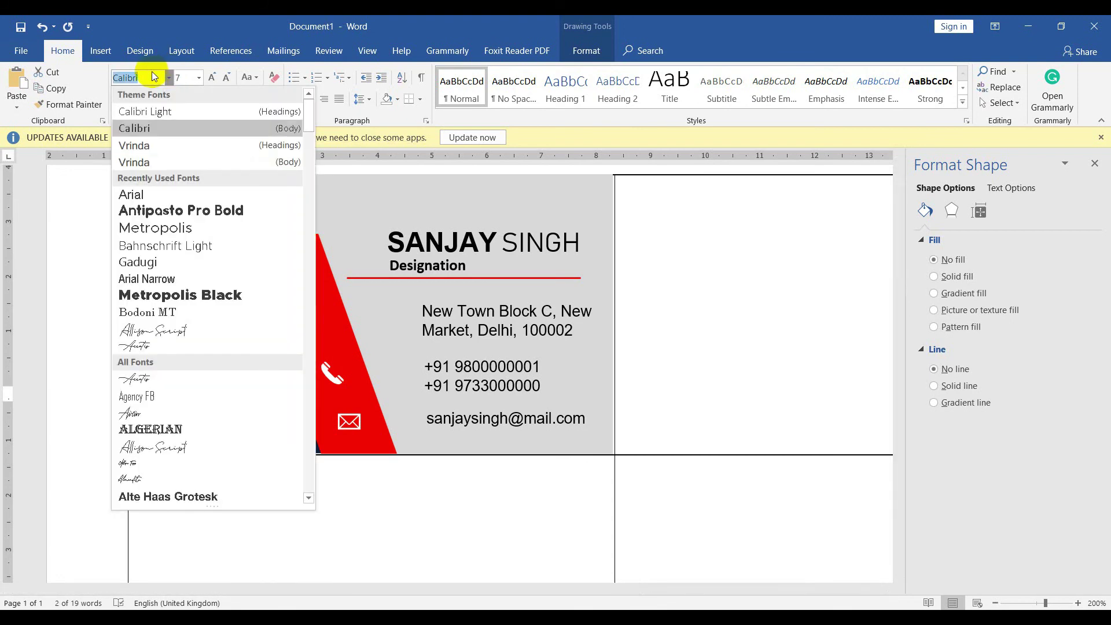
pyautogui.write('Metropolis')
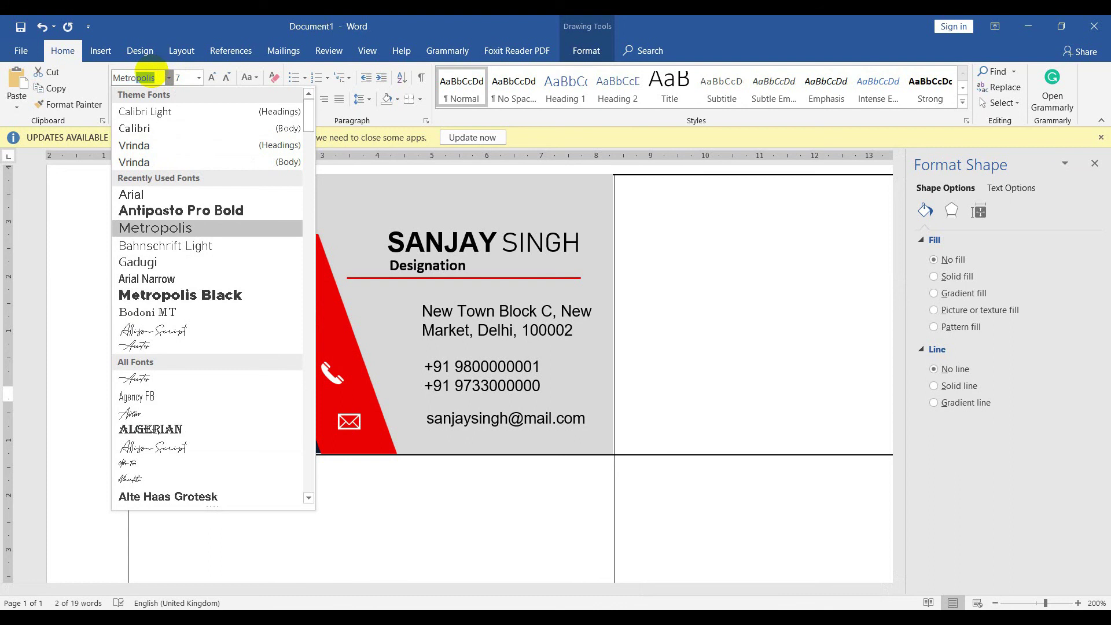
pyautogui.write(' B')
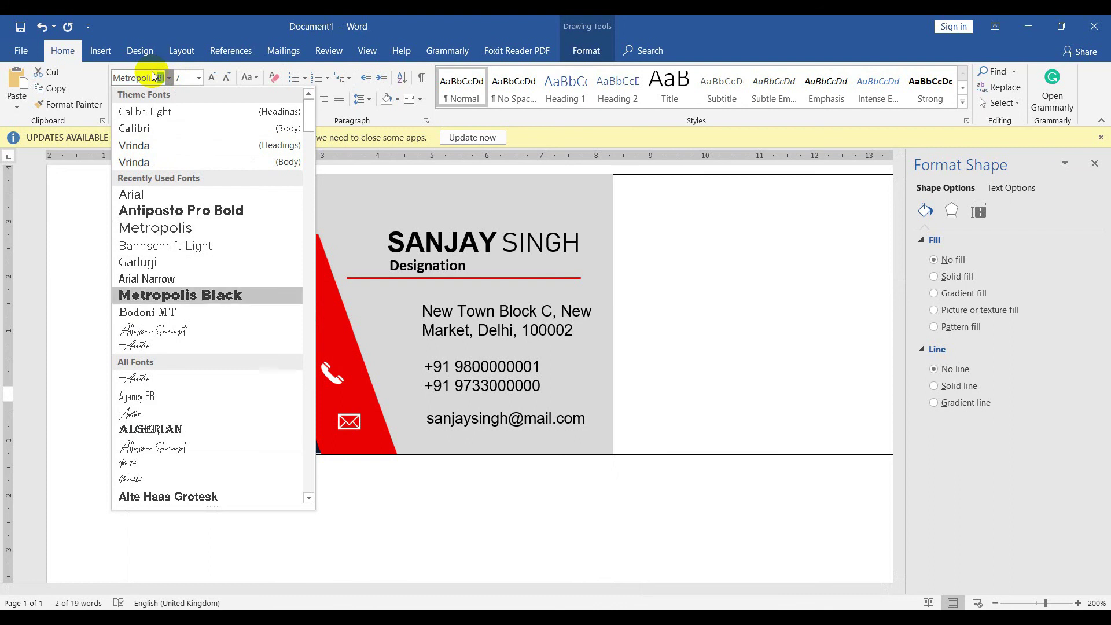
pyautogui.write('x')
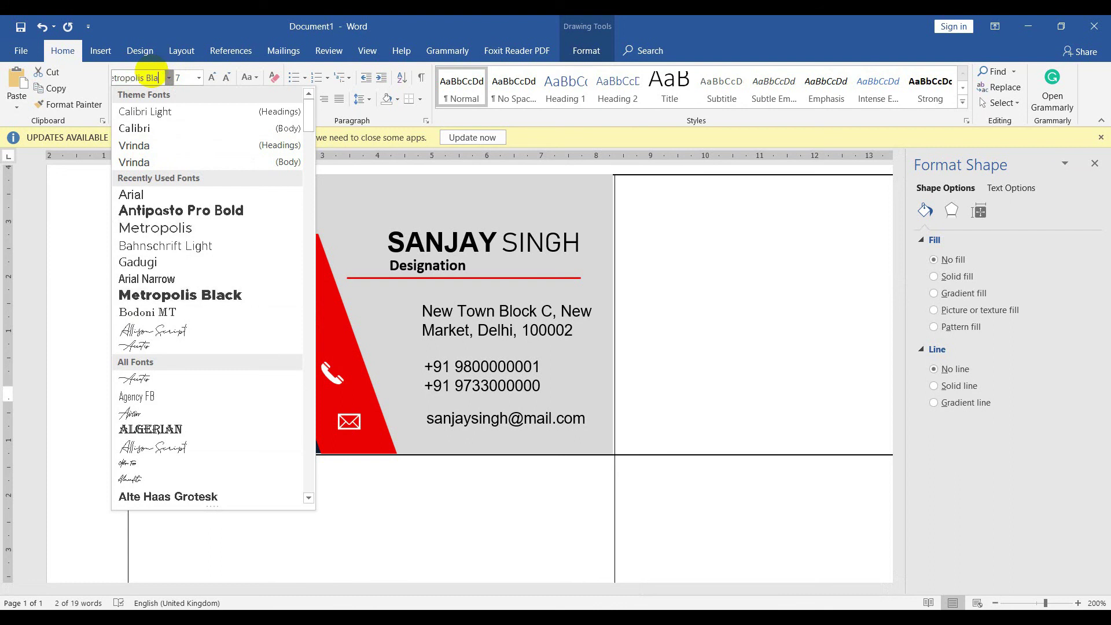
pyautogui.write('ck')
pyautogui.press('Return')
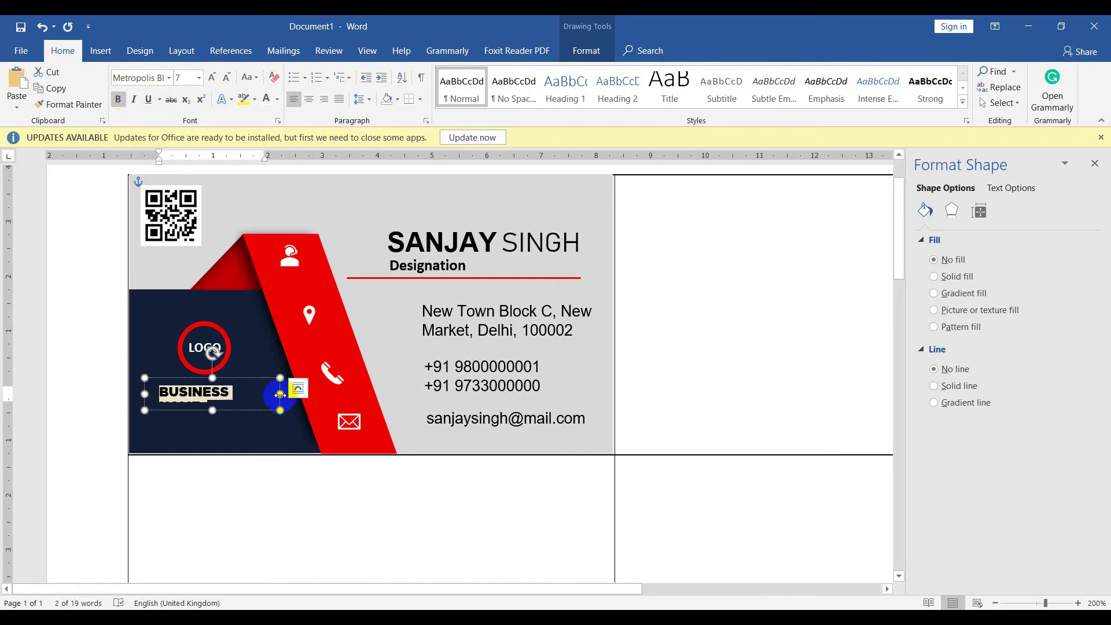
pyautogui.moveTo(280, 394); pyautogui.dragTo(296, 395)
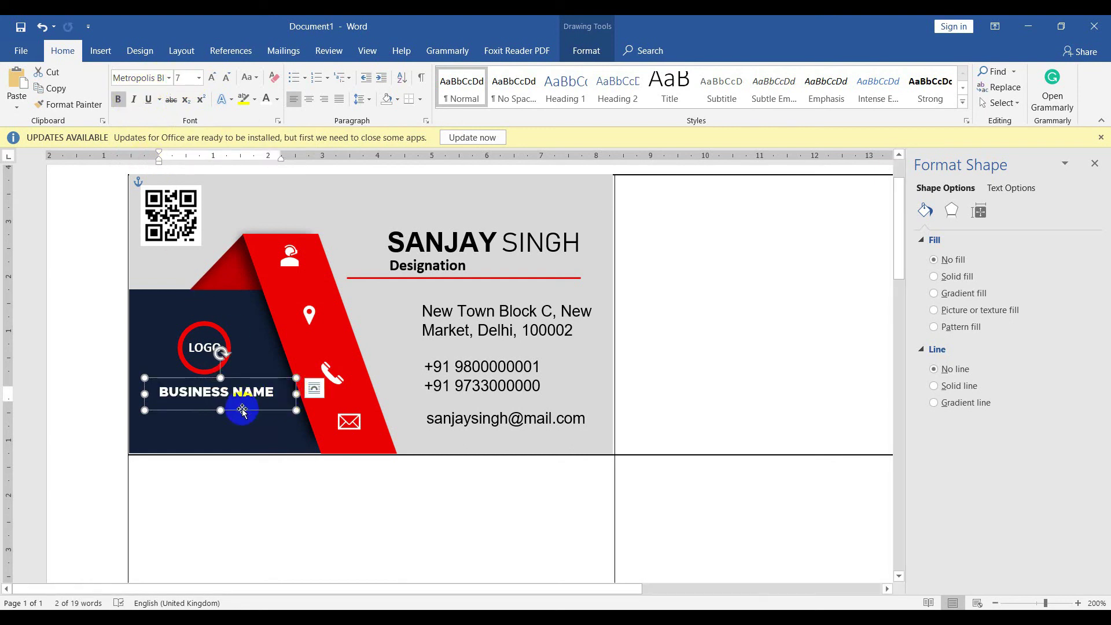
pyautogui.hotkey('ctrl', 'Left')
pyautogui.hotkey('ctrl', 'Left')
pyautogui.hotkey('ctrl', 'Left')
pyautogui.hotkey('ctrl', 'Left')
pyautogui.hotkey('ctrl', 'Left')
pyautogui.hotkey('ctrl', 'Left')
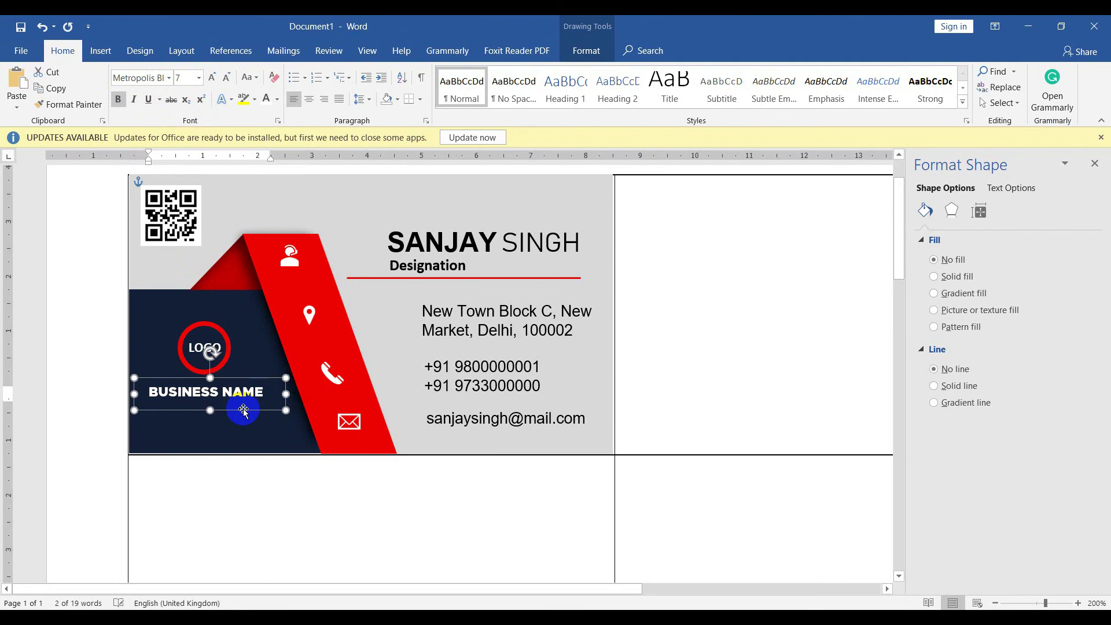
pyautogui.hotkey('ctrl', 'Left')
pyautogui.hotkey('ctrl', 'Left')
pyautogui.hotkey('ctrl', 'Left')
pyautogui.hotkey('ctrl', 'Down')
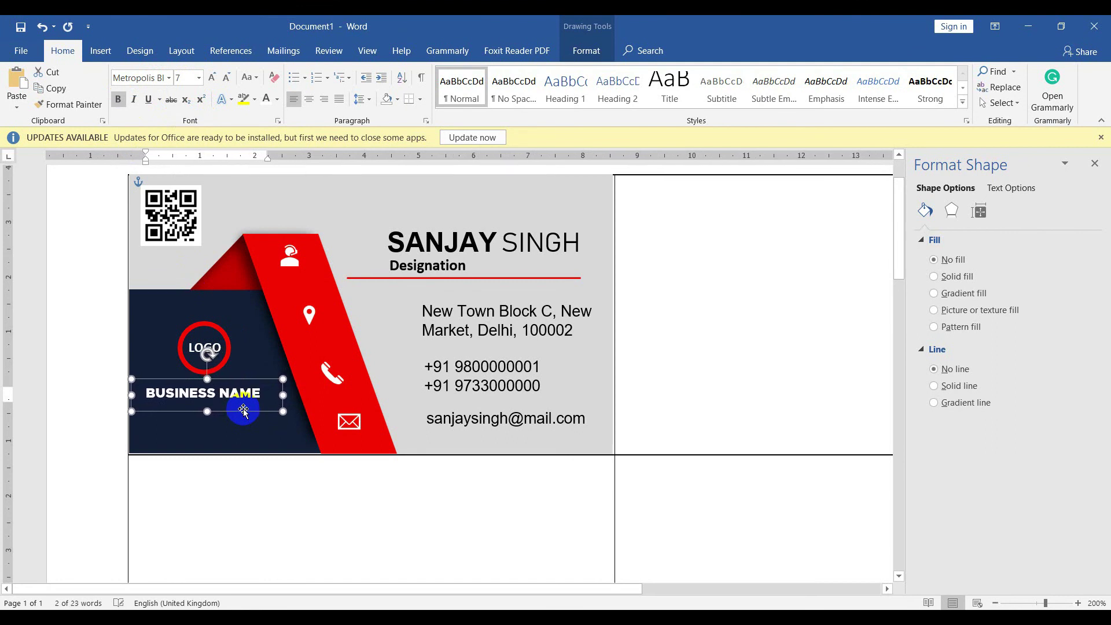
pyautogui.hotkey('ctrl', 'Down')
pyautogui.click(648, 492)
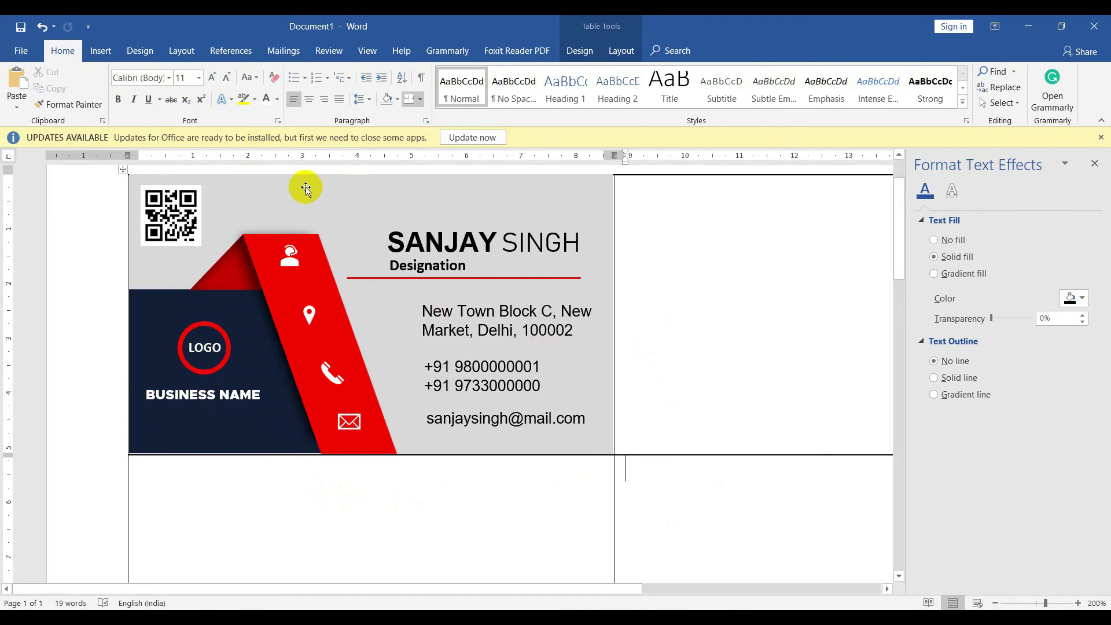
# Apply a centred shadow preset to the card's grey background shape
pyautogui.click(316, 199)
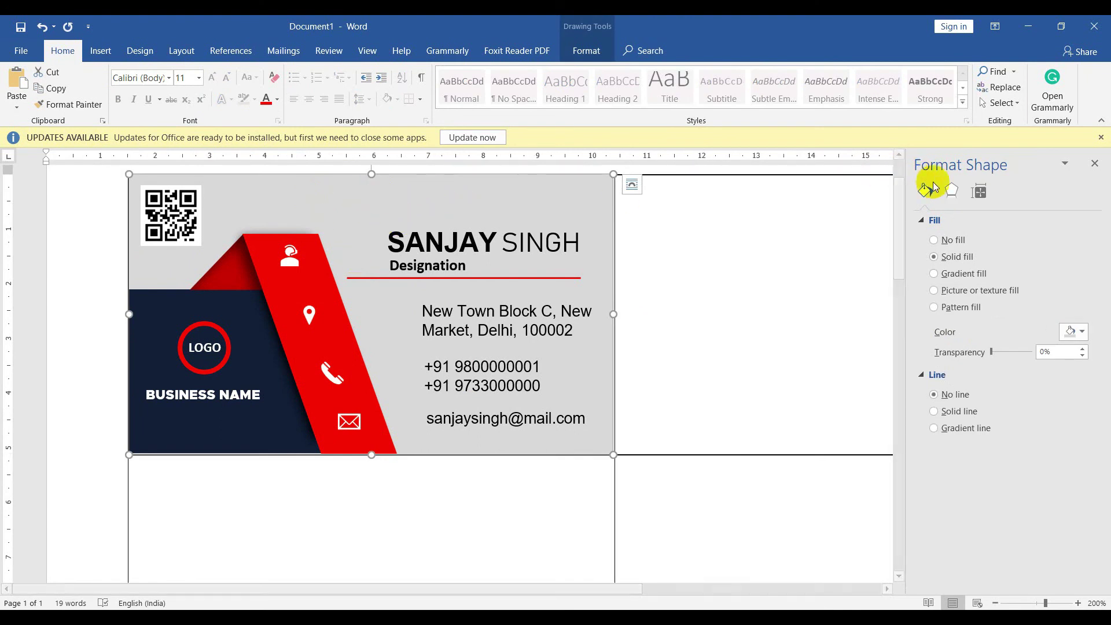
pyautogui.click(953, 194)
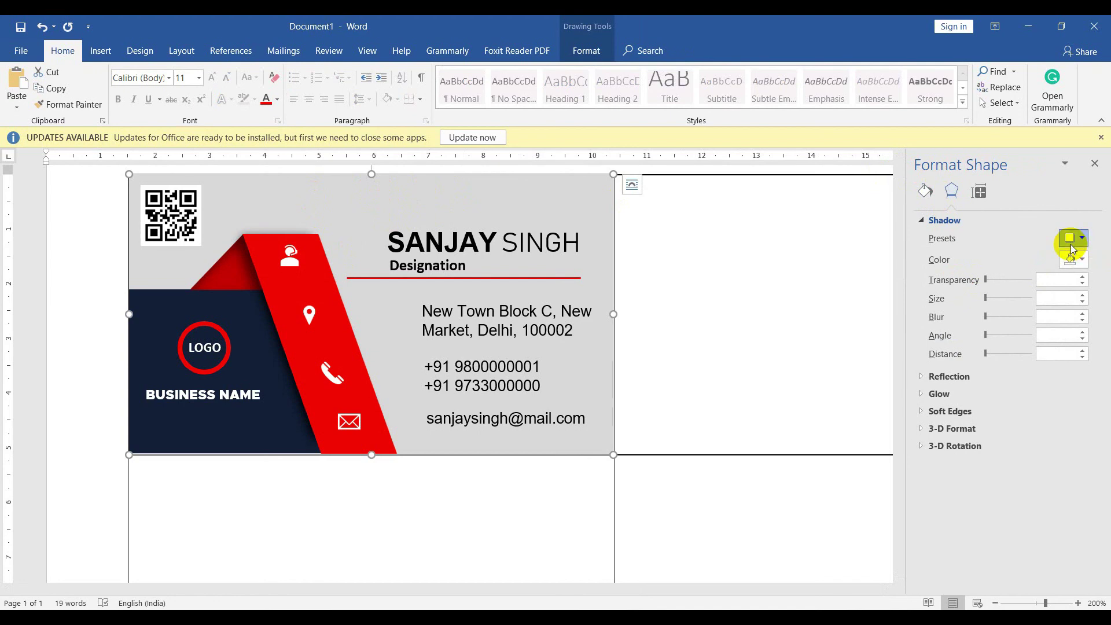
pyautogui.click(1071, 241)
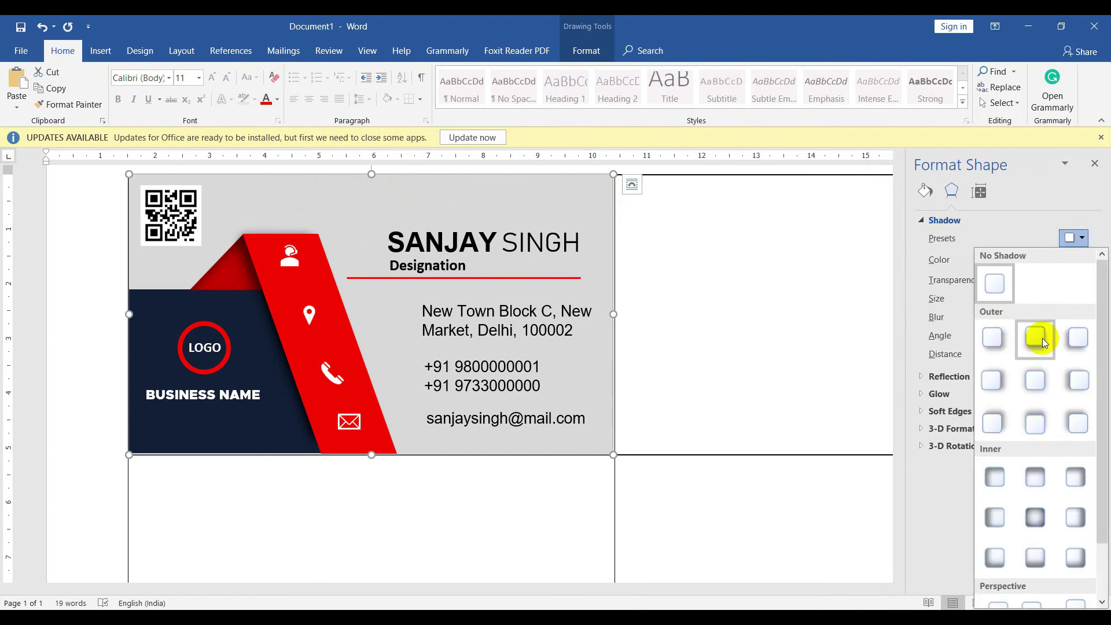
pyautogui.click(1034, 521)
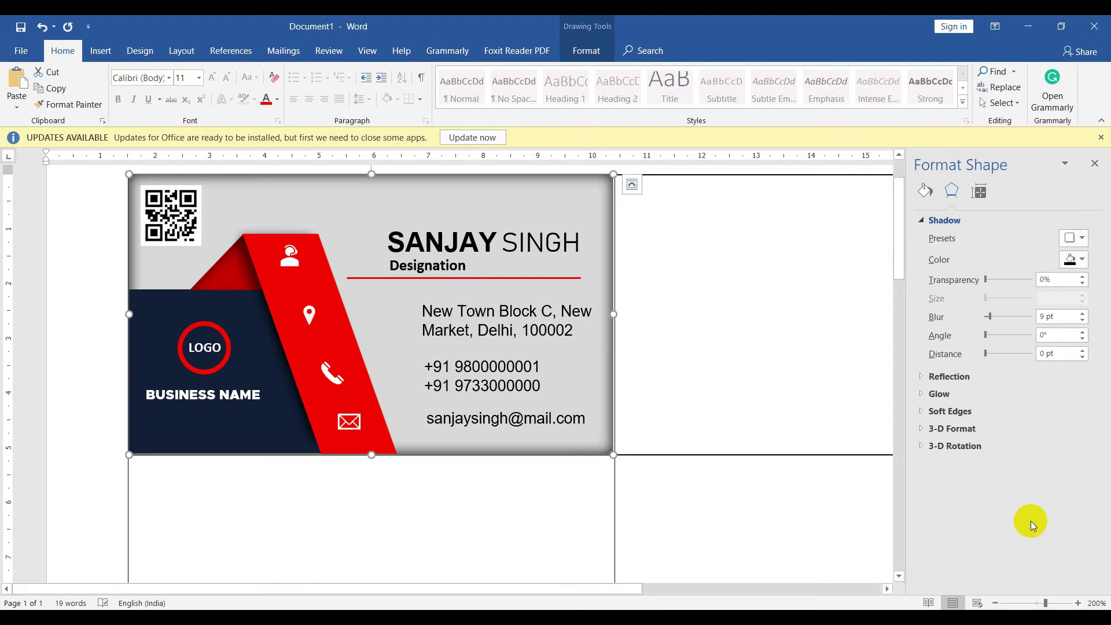
# Set the shadow to 75% transparency, 15 pt blur and a 45° angle
pyautogui.click(1068, 279)
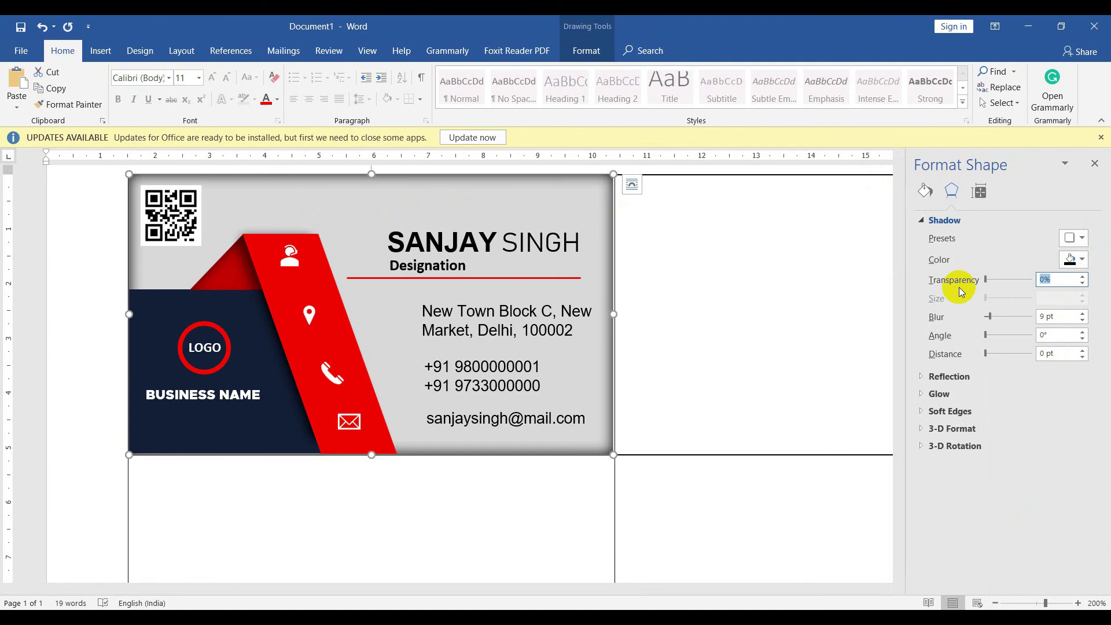
pyautogui.write('75')
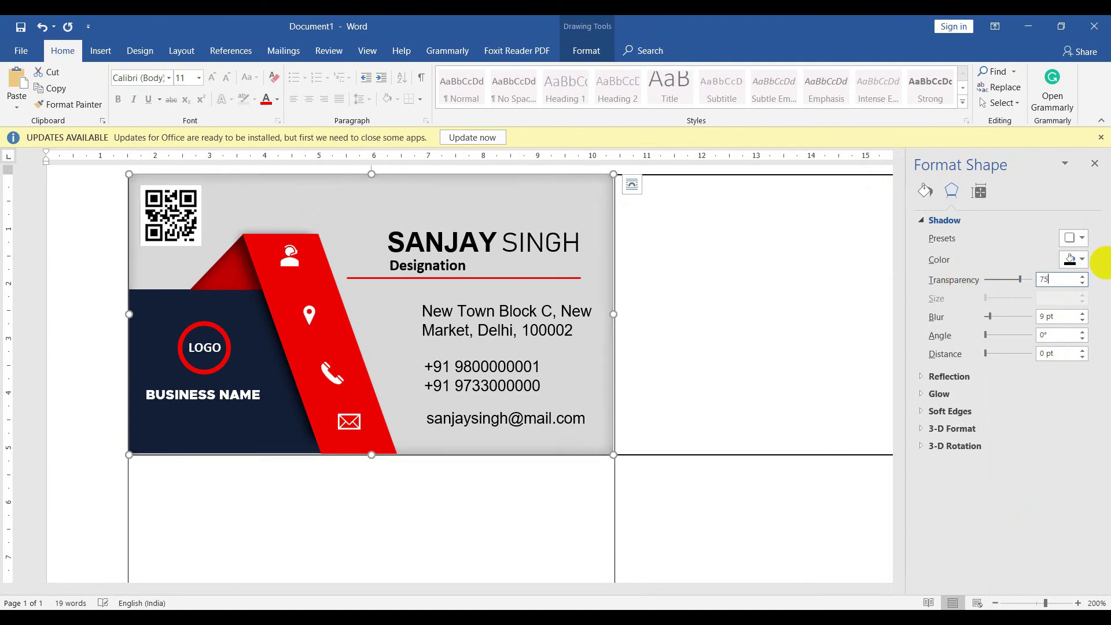
pyautogui.press('Tab')
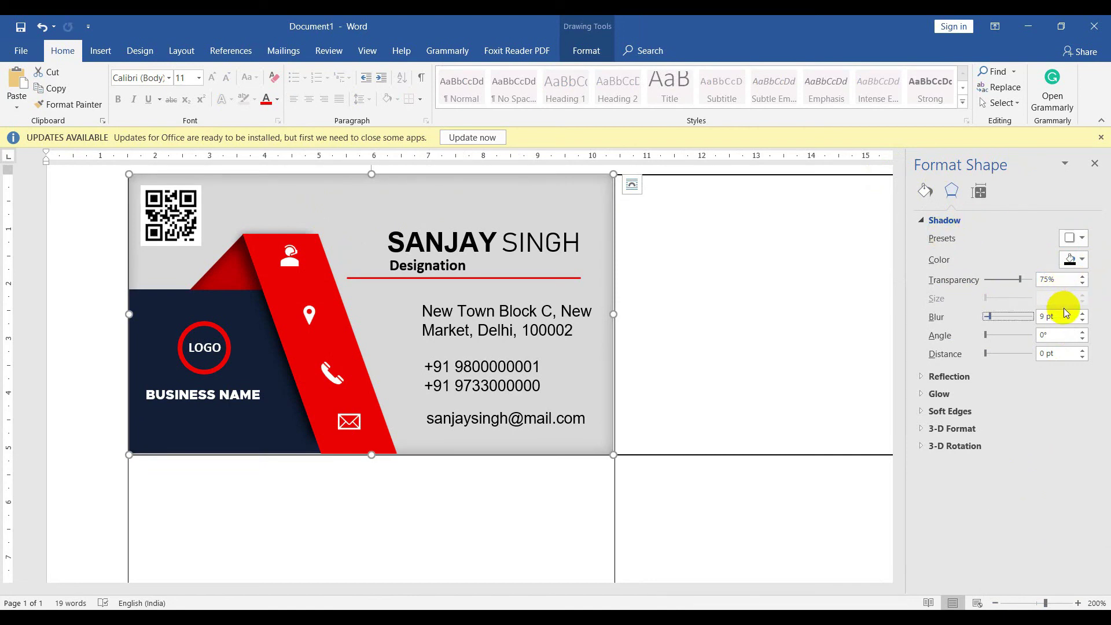
pyautogui.press('Right')
pyautogui.press('Right')
pyautogui.press('Right')
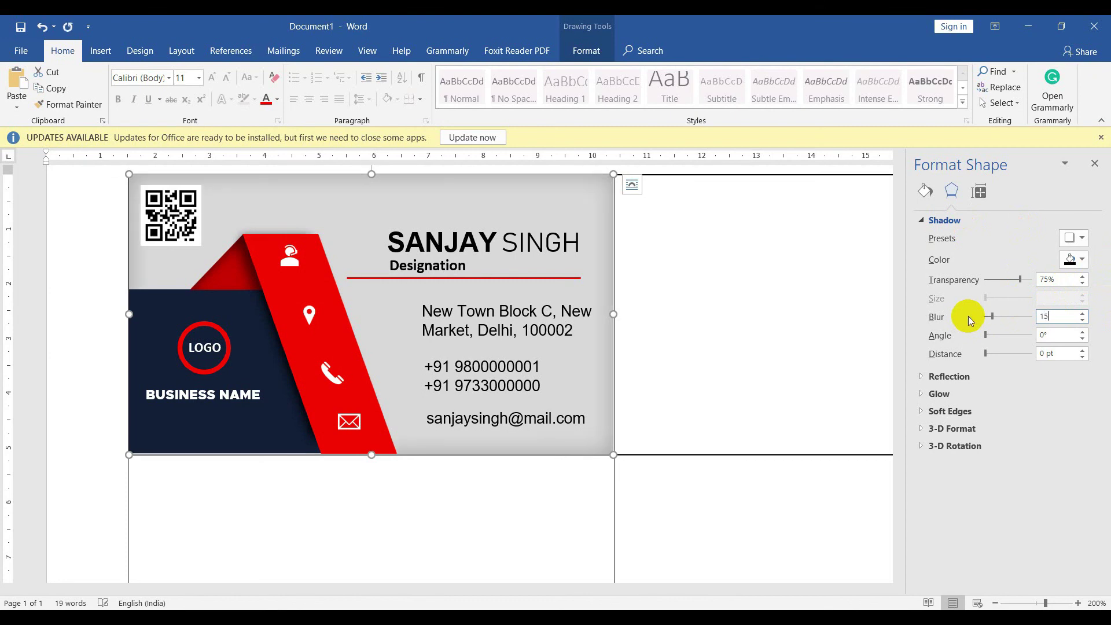
pyautogui.press('Tab')
pyautogui.press('Tab')
pyautogui.write('45')
pyautogui.press('Tab')
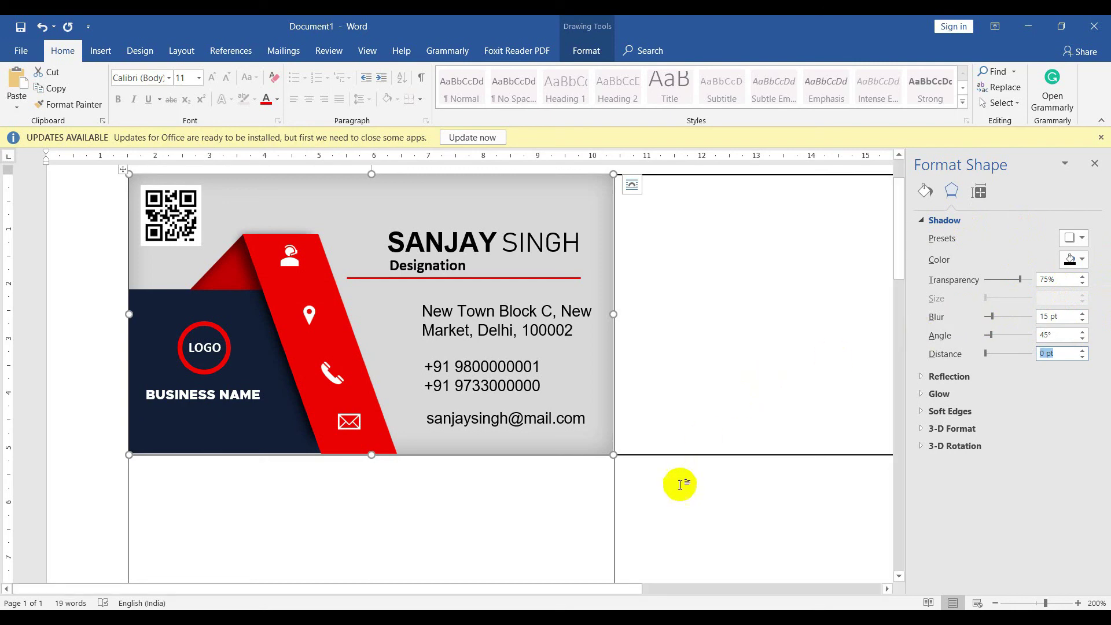
pyautogui.click(680, 485)
# Review the label sheet and place the caret in the empty top-right label
pyautogui.keyDown('ctrl'); pyautogui.scroll(-7, 454, 488); pyautogui.keyUp('ctrl')
pyautogui.keyDown('ctrl'); pyautogui.scroll(-4, 228, 409); pyautogui.keyUp('ctrl')
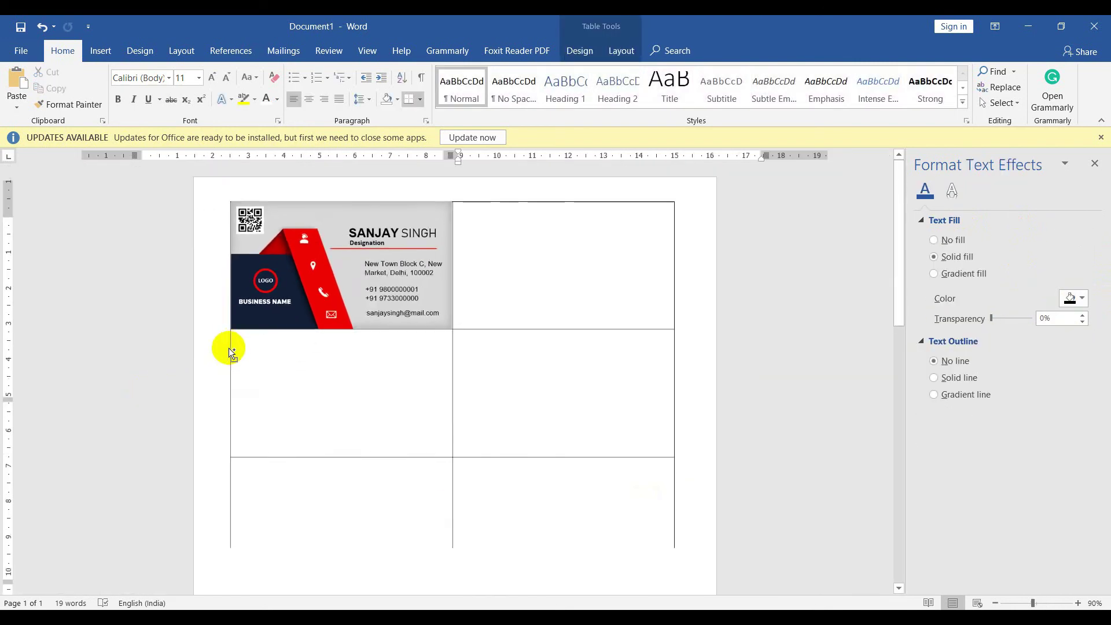
pyautogui.keyDown('ctrl'); pyautogui.scroll(4, 303, 238); pyautogui.keyUp('ctrl')
pyautogui.keyDown('ctrl'); pyautogui.scroll(2, 308, 292); pyautogui.keyUp('ctrl')
pyautogui.scroll(2, 316, 378)
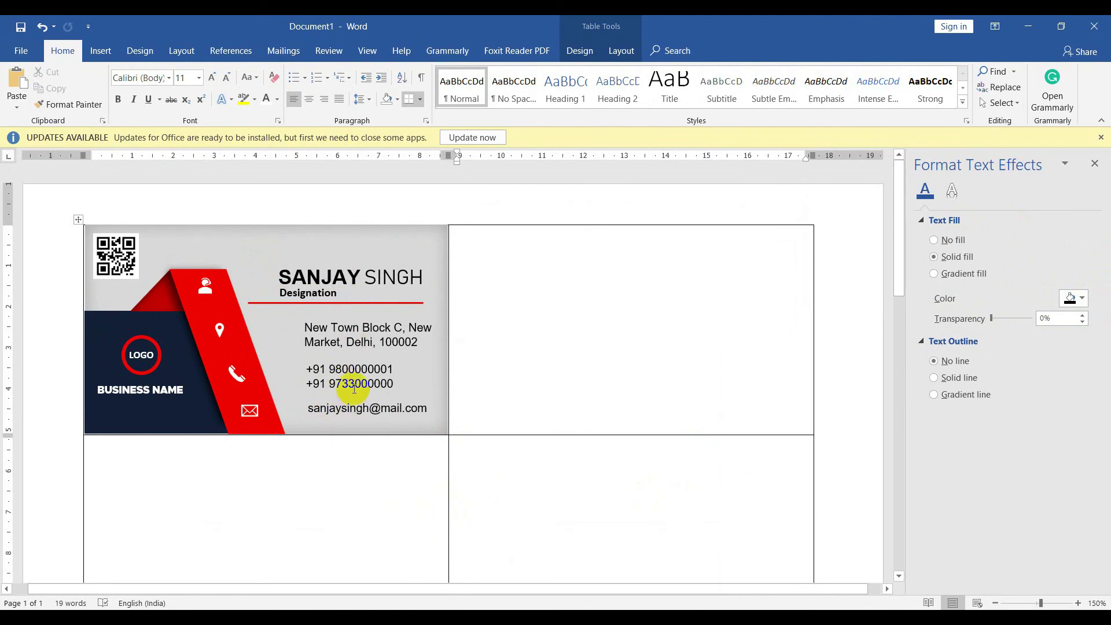
pyautogui.keyDown('ctrl'); pyautogui.scroll(-7, 254, 387); pyautogui.keyUp('ctrl')
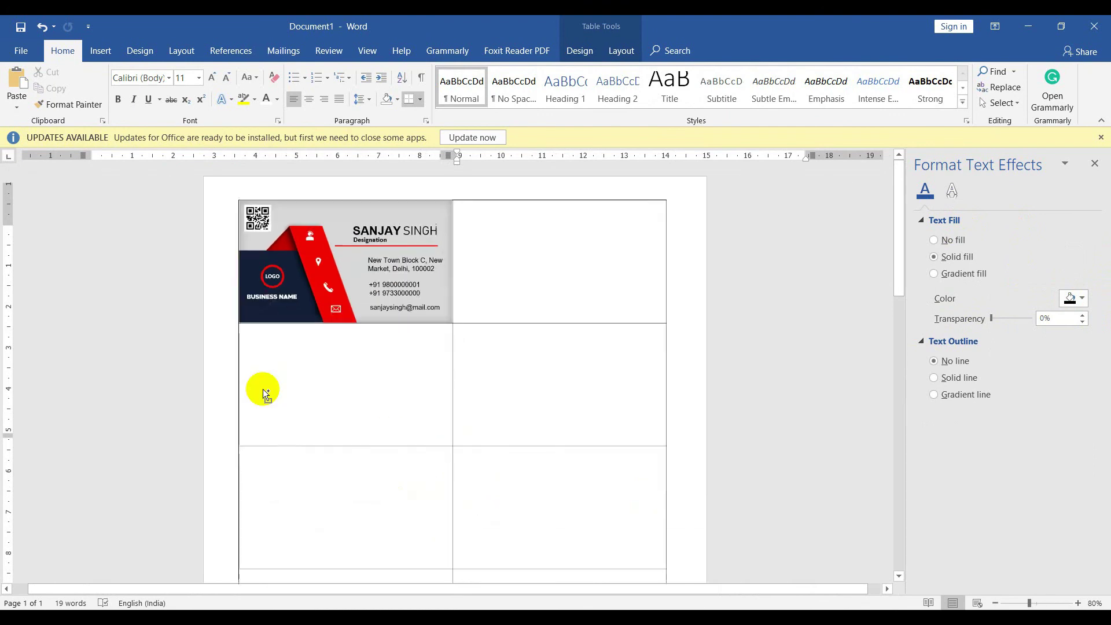
pyautogui.scroll(-3, 576, 235)
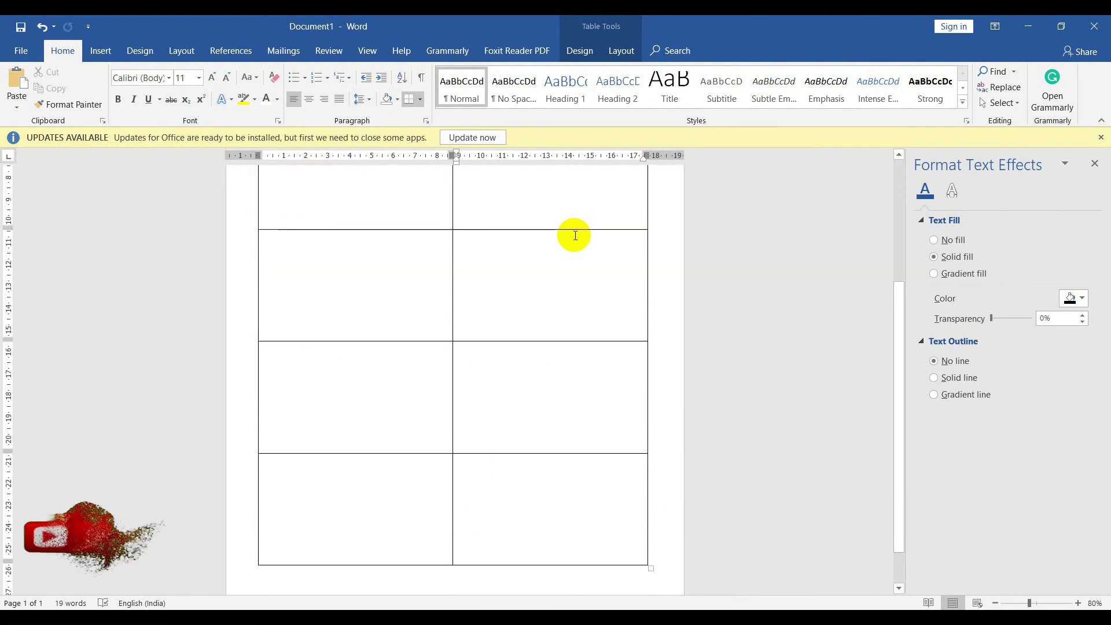
pyautogui.scroll(-1, 496, 452)
pyautogui.scroll(3, 509, 387)
pyautogui.scroll(3, 522, 324)
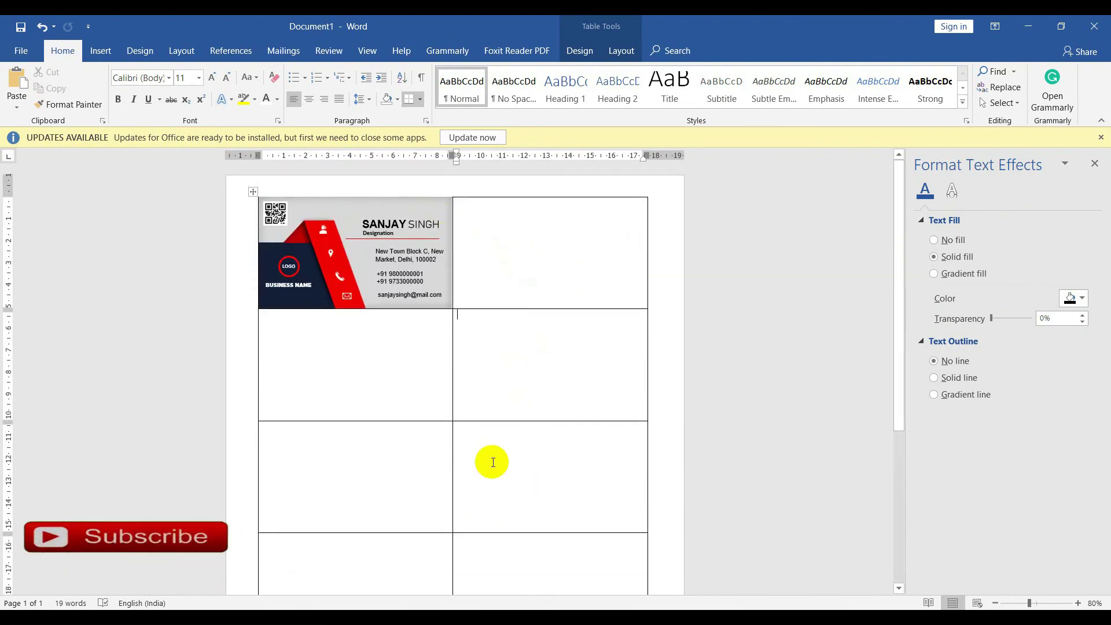
pyautogui.scroll(-6, 506, 491)
pyautogui.scroll(6, 671, 434)
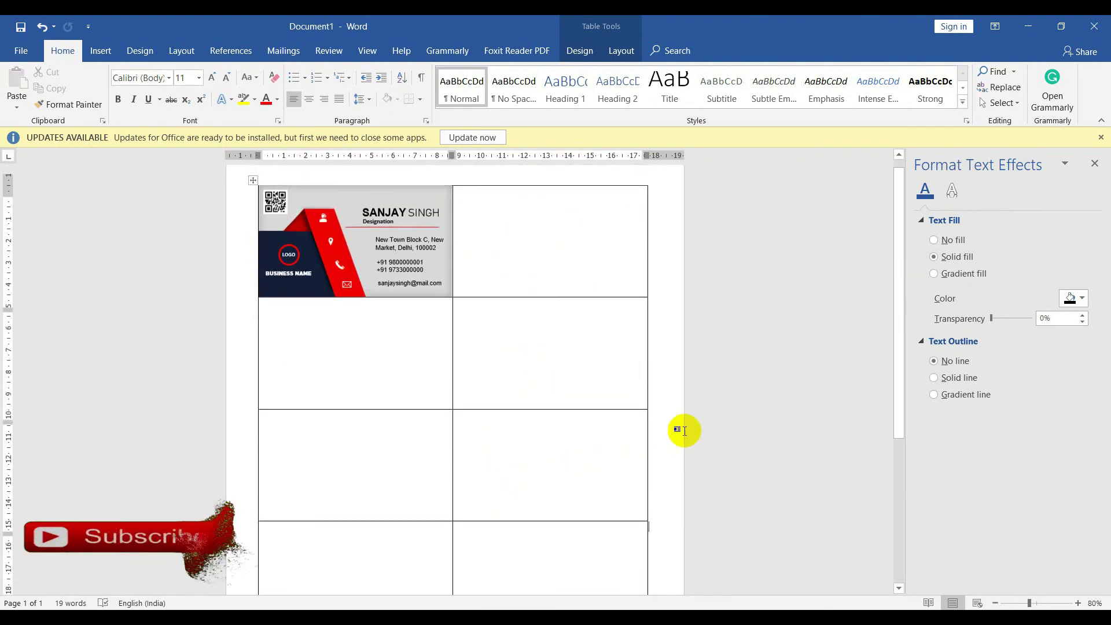
pyautogui.click(279, 52)
pyautogui.click(521, 272)
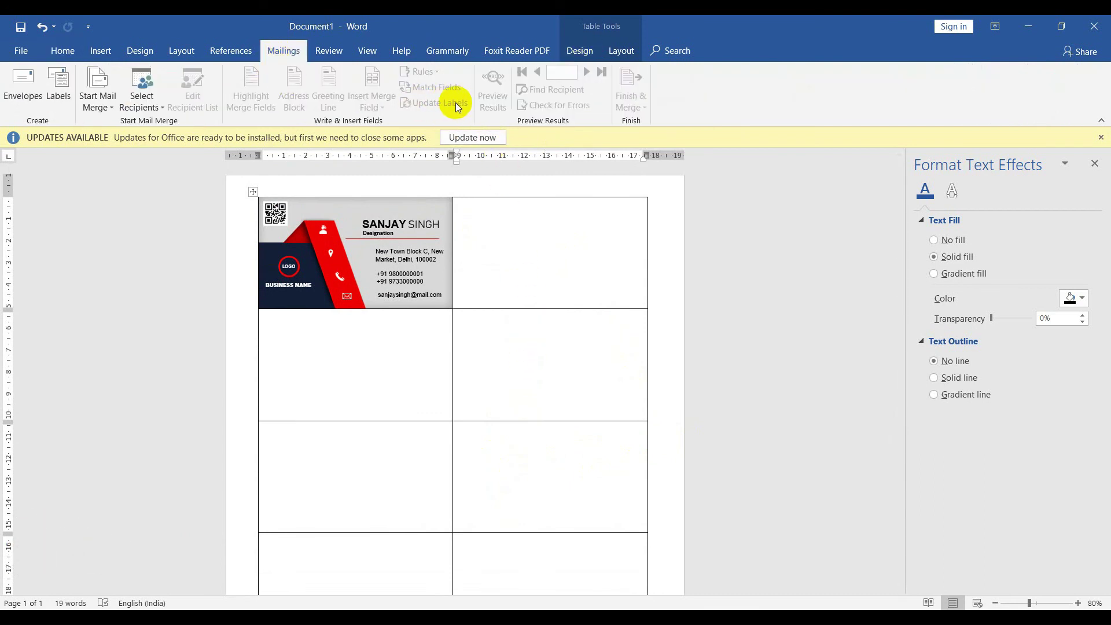
pyautogui.click(594, 342)
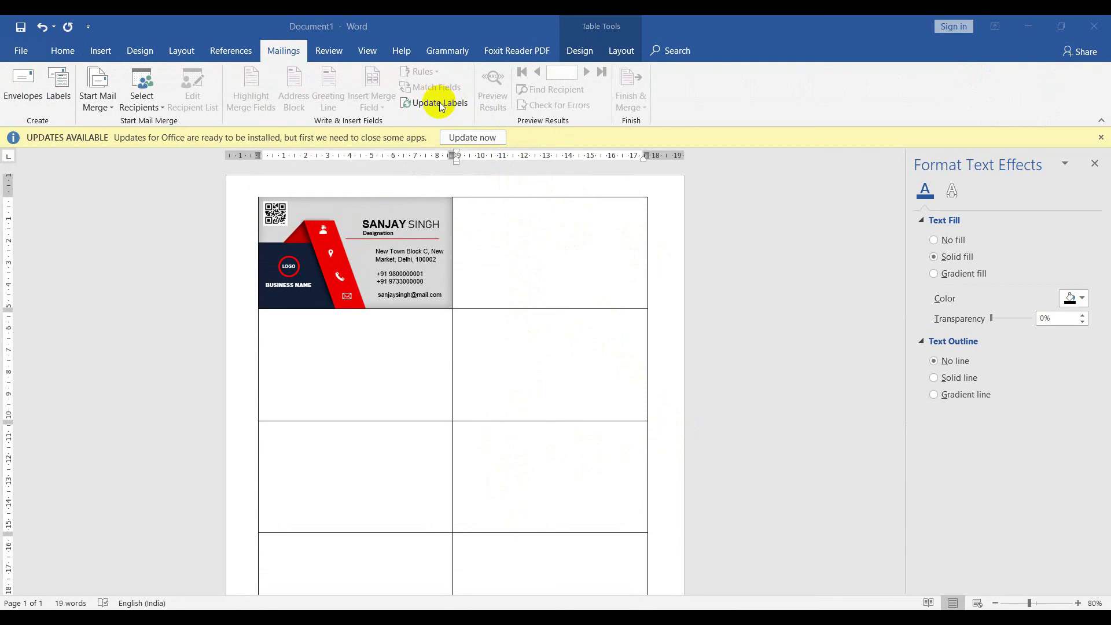
pyautogui.click(442, 106)
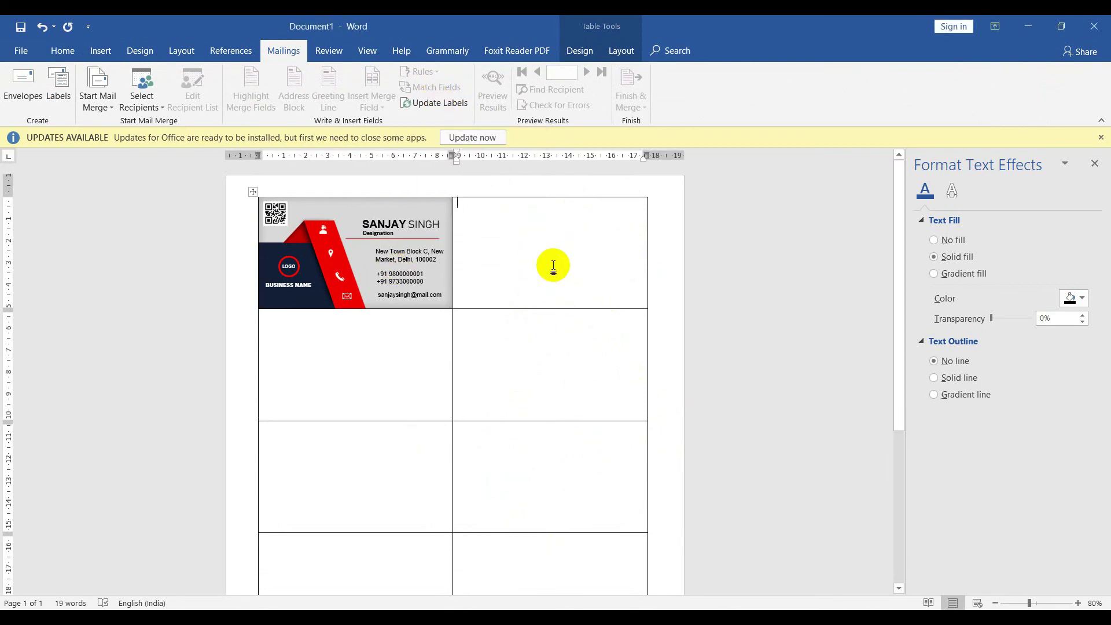
pyautogui.click(428, 103)
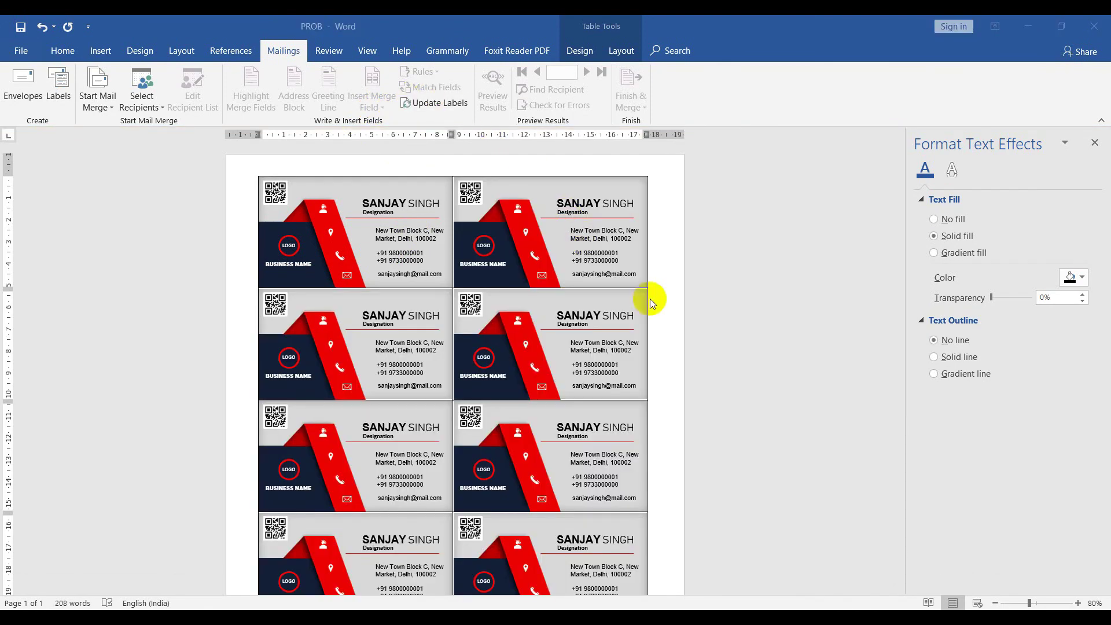
# Select the whole table of business cards with its move handle
pyautogui.scroll(-3, 465, 249)
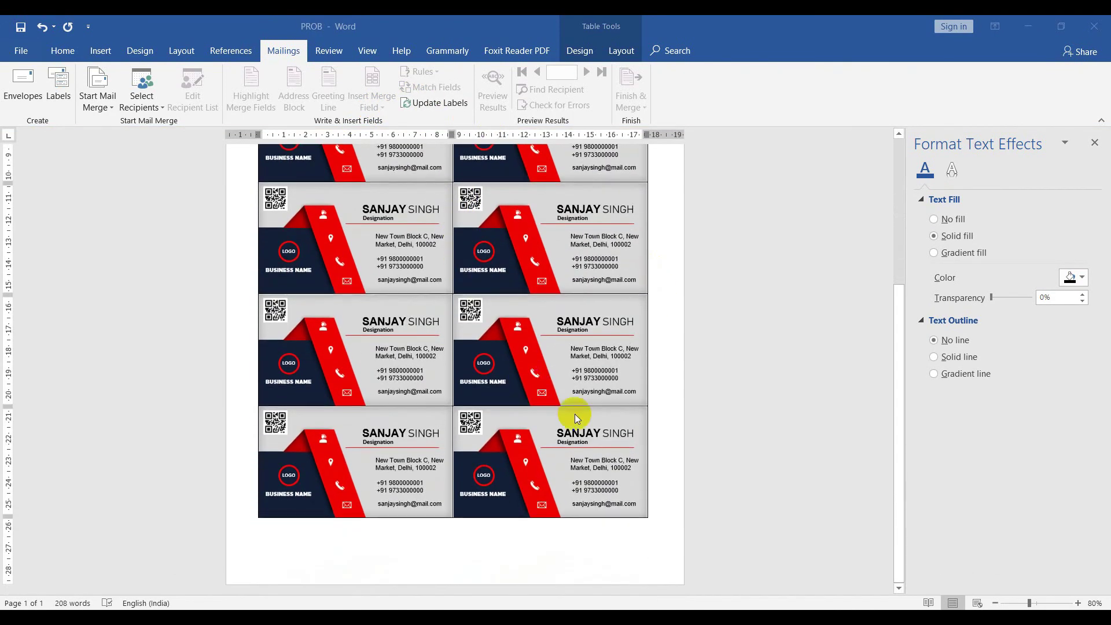
pyautogui.scroll(3, 636, 347)
pyautogui.scroll(3, 434, 174)
pyautogui.scroll(2, 428, 173)
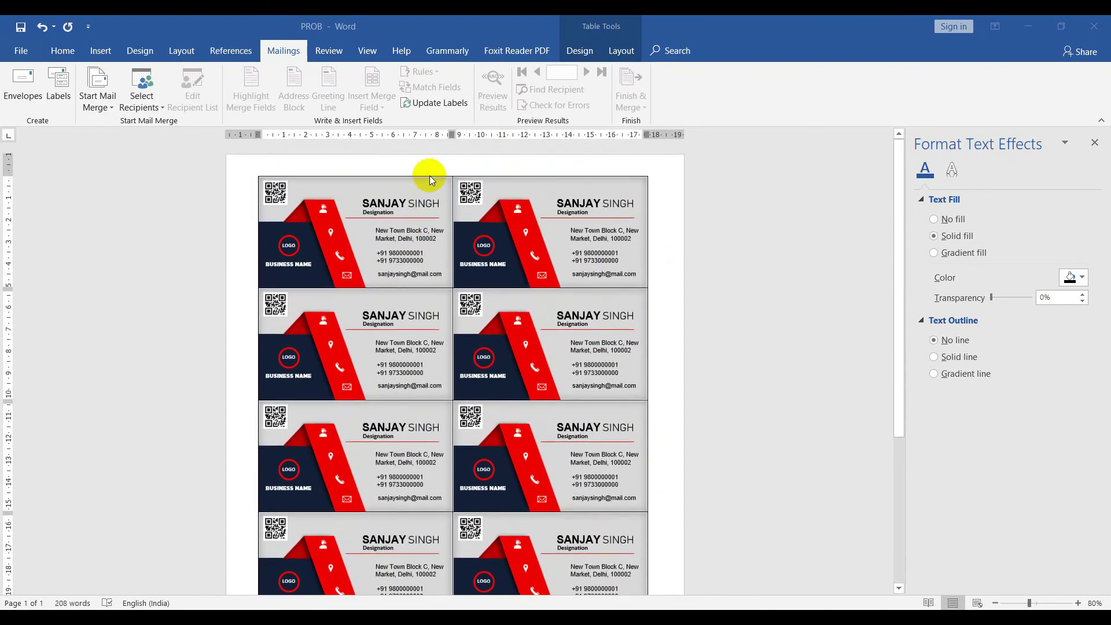
pyautogui.keyDown('ctrl'); pyautogui.scroll(-6, 426, 208); pyautogui.keyUp('ctrl')
pyautogui.keyDown('ctrl'); pyautogui.scroll(1, 447, 448); pyautogui.keyUp('ctrl')
pyautogui.keyDown('ctrl'); pyautogui.scroll(4, 448, 437); pyautogui.keyUp('ctrl')
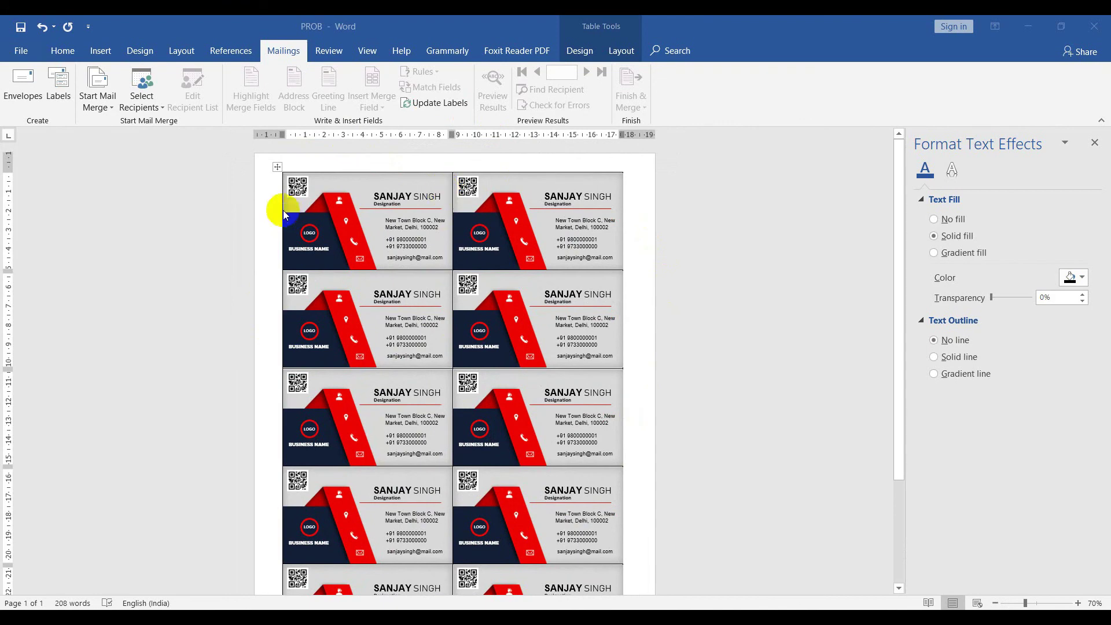
pyautogui.click(276, 167)
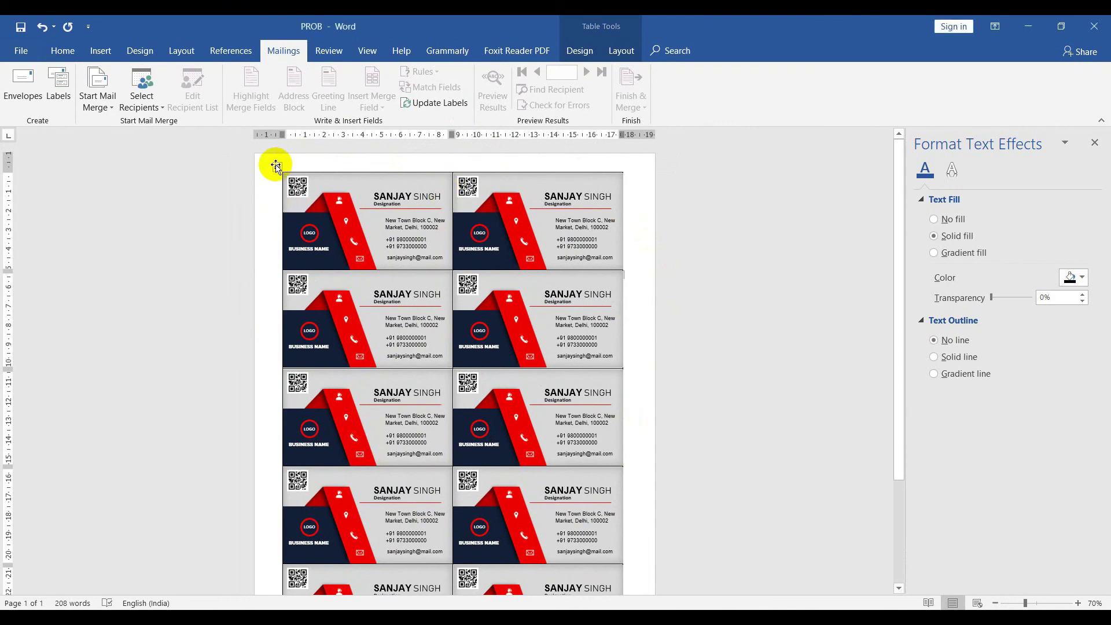
pyautogui.click(276, 167)
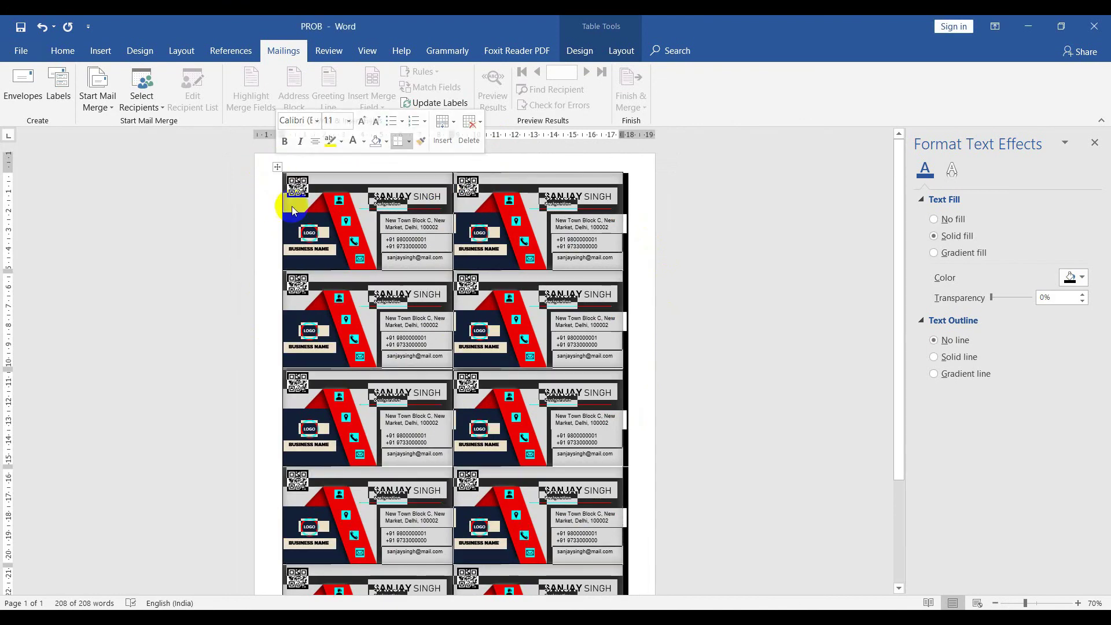
# Apply No Border to the card table, then deselect it
pyautogui.click(63, 50)
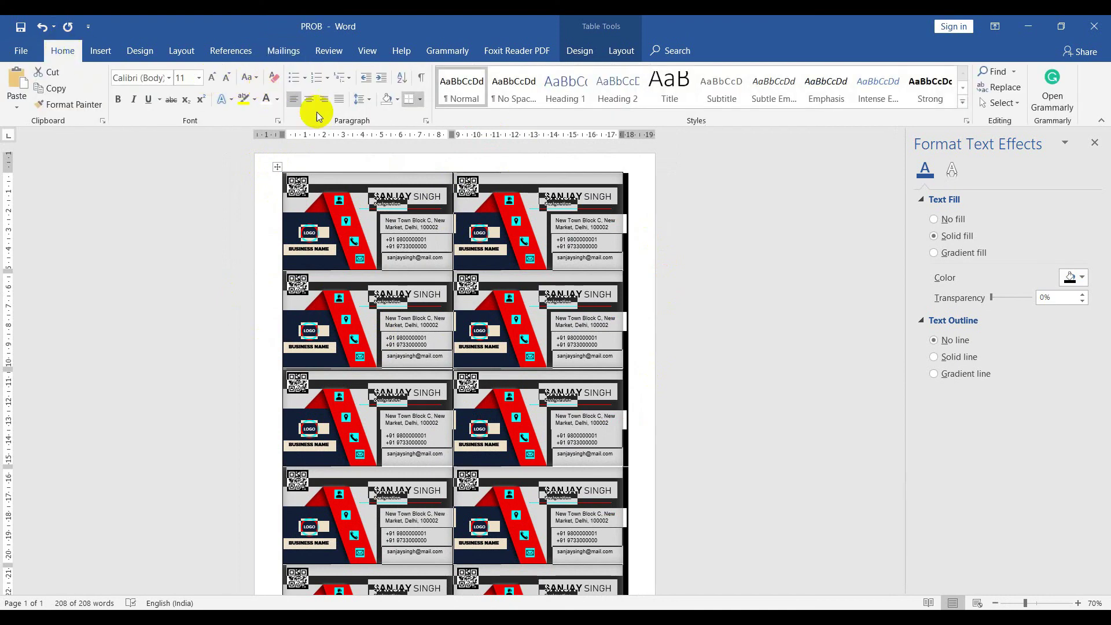
pyautogui.click(420, 100)
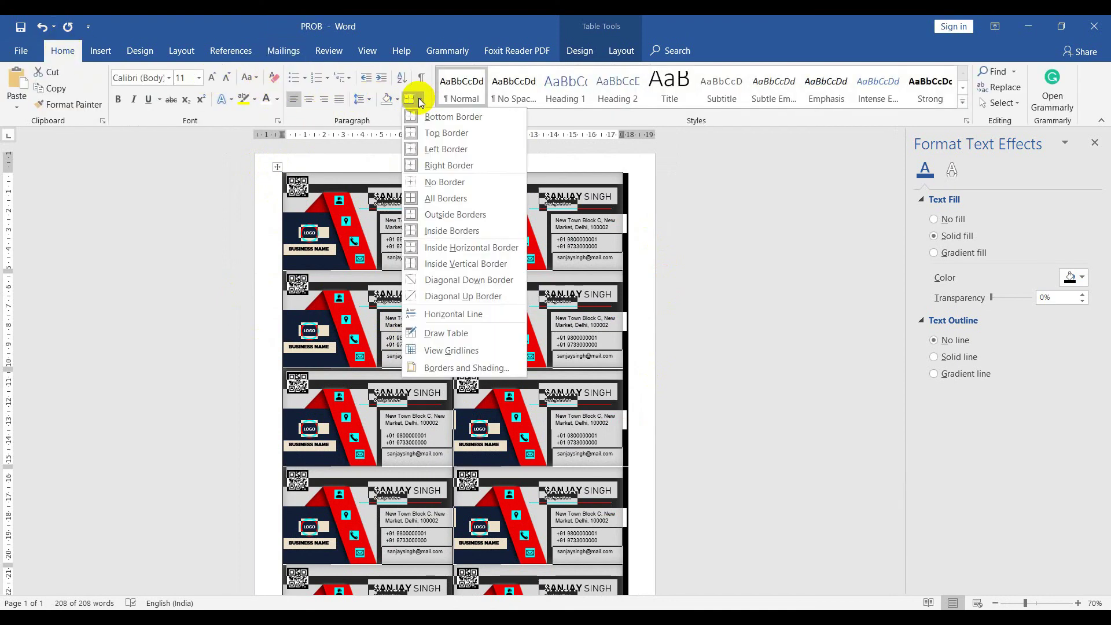
pyautogui.click(431, 183)
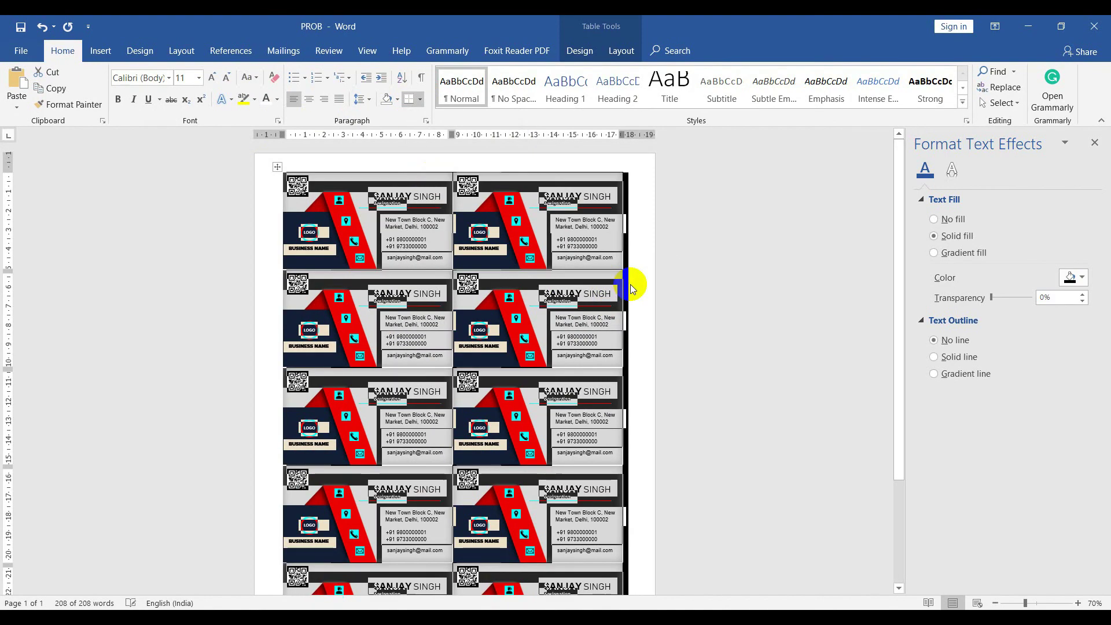
pyautogui.click(641, 298)
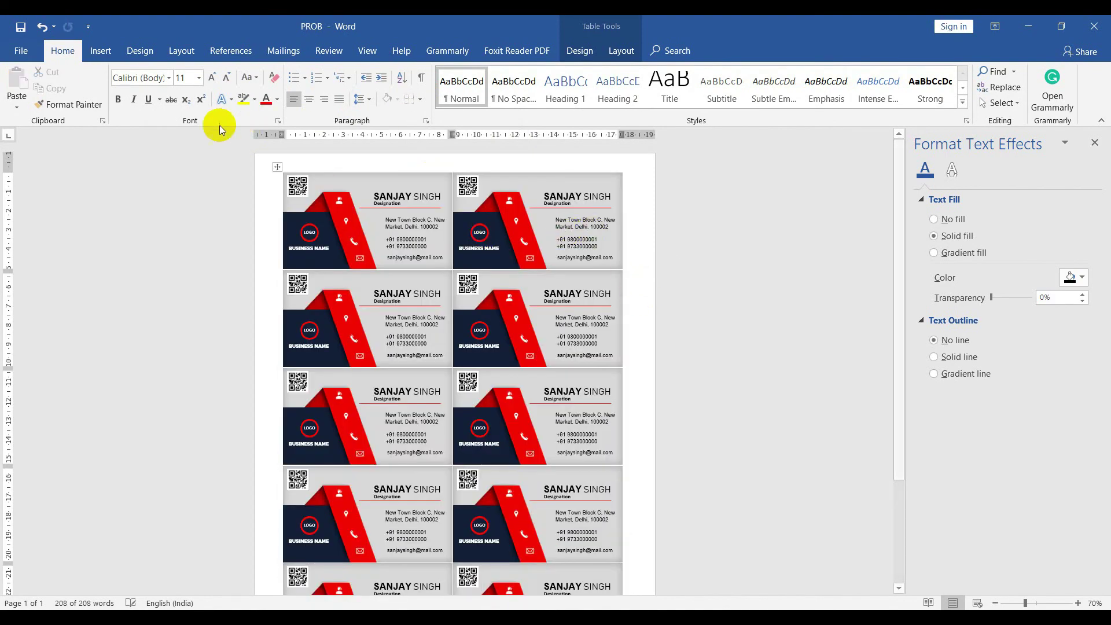
# Shift the right card column slightly right to leave a gap between columns
pyautogui.scroll(6, 422, 186)
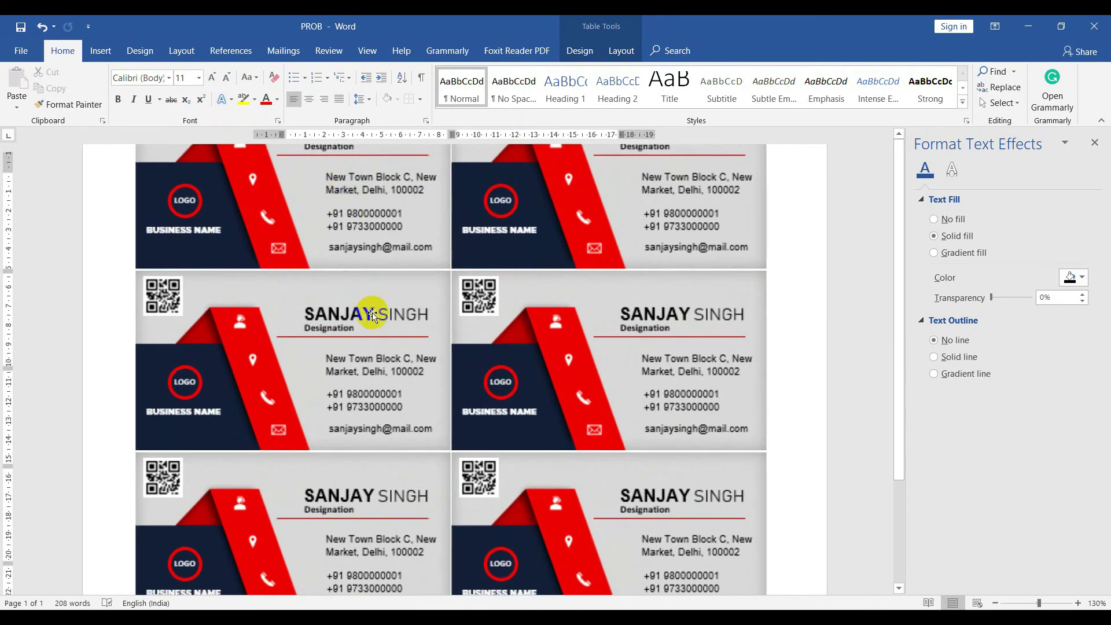
pyautogui.scroll(3, 372, 301)
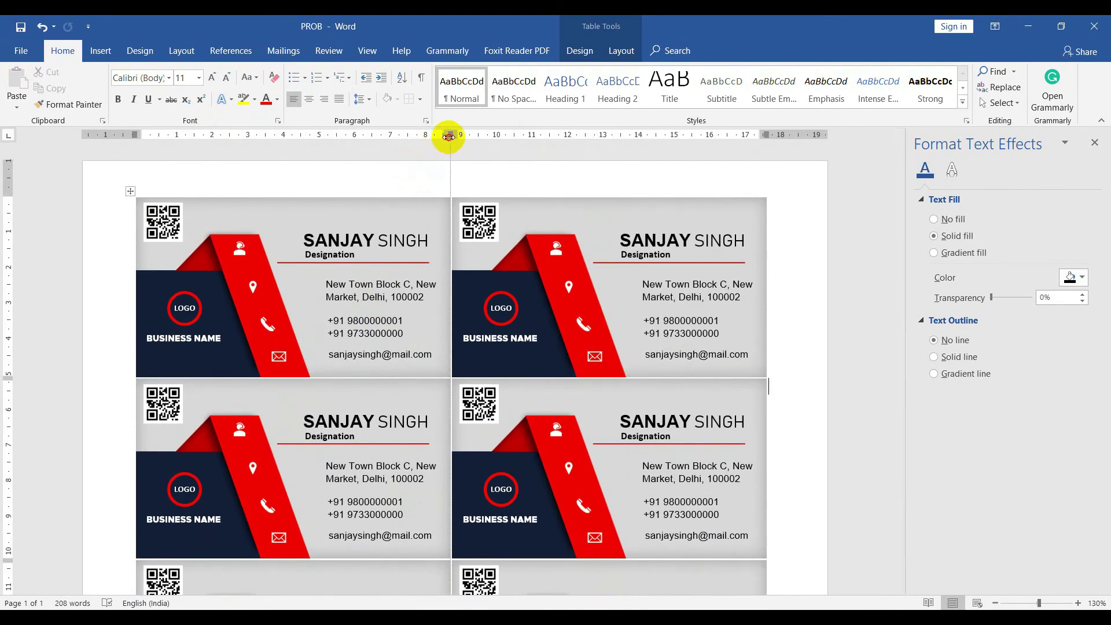
pyautogui.moveTo(454, 135); pyautogui.dragTo(463, 135)
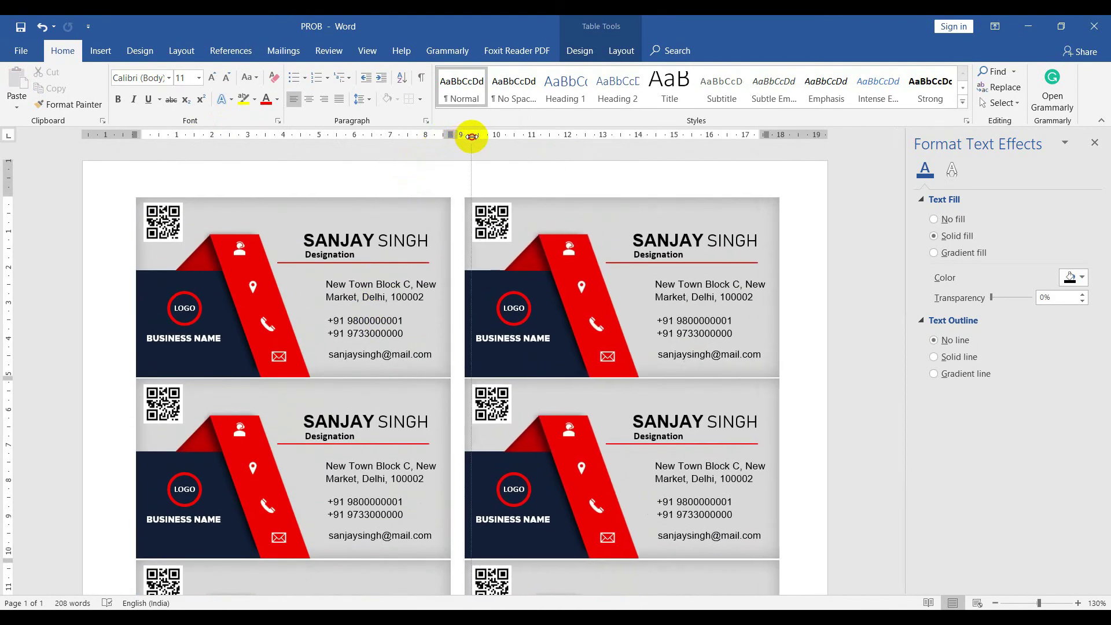
pyautogui.scroll(-8, 528, 236)
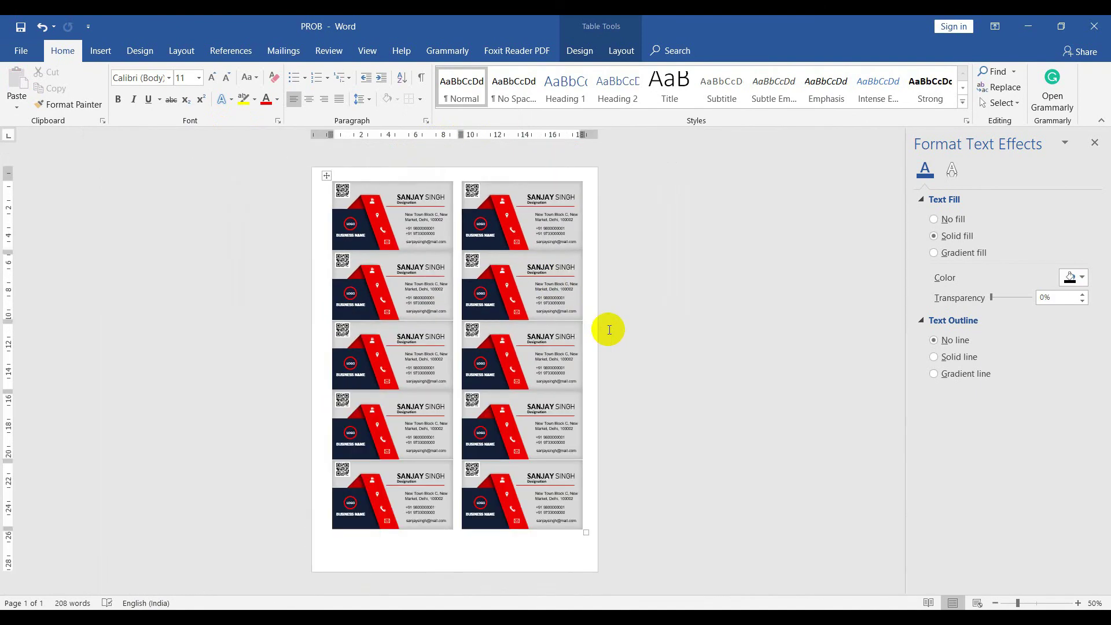
# Open the Print preview of the A4 card sheet and select the copies count
pyautogui.hotkey('ctrl', 'p')
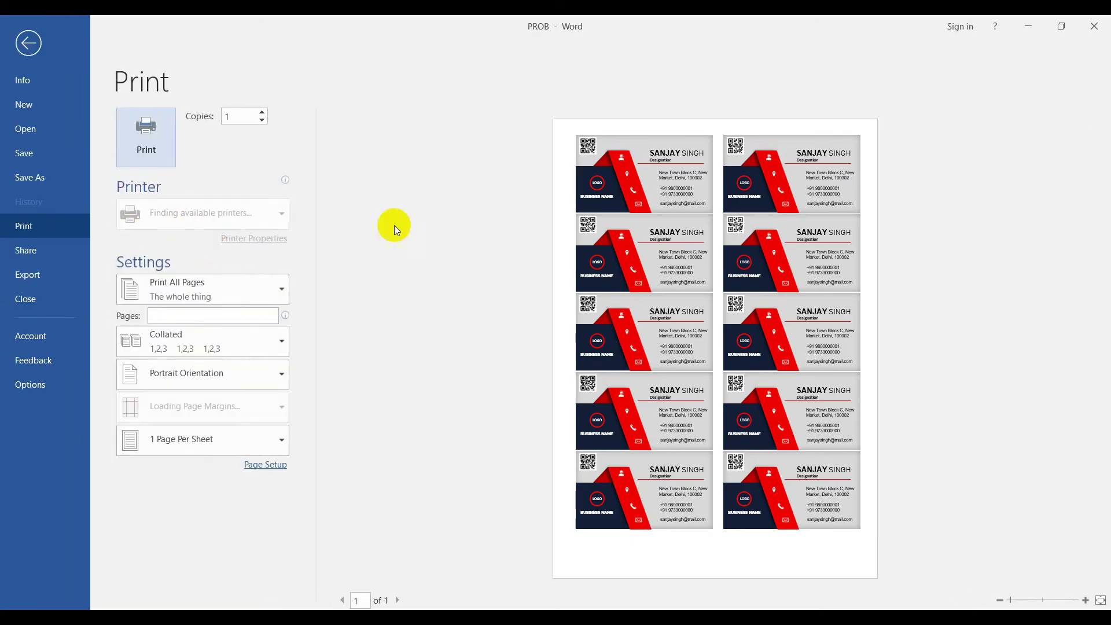
pyautogui.doubleClick(243, 116)
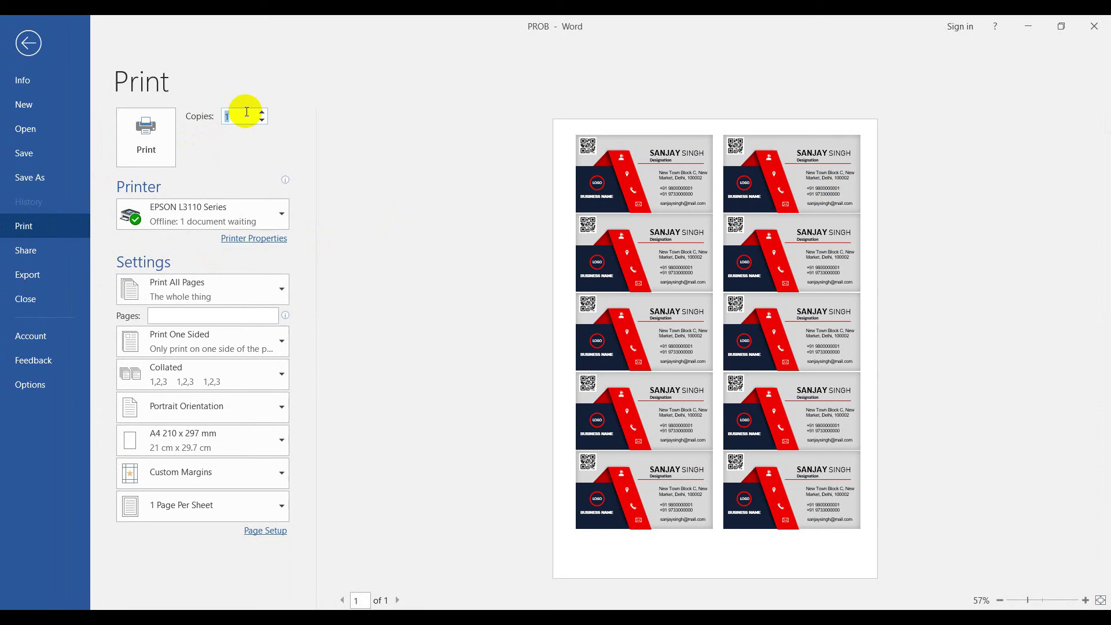